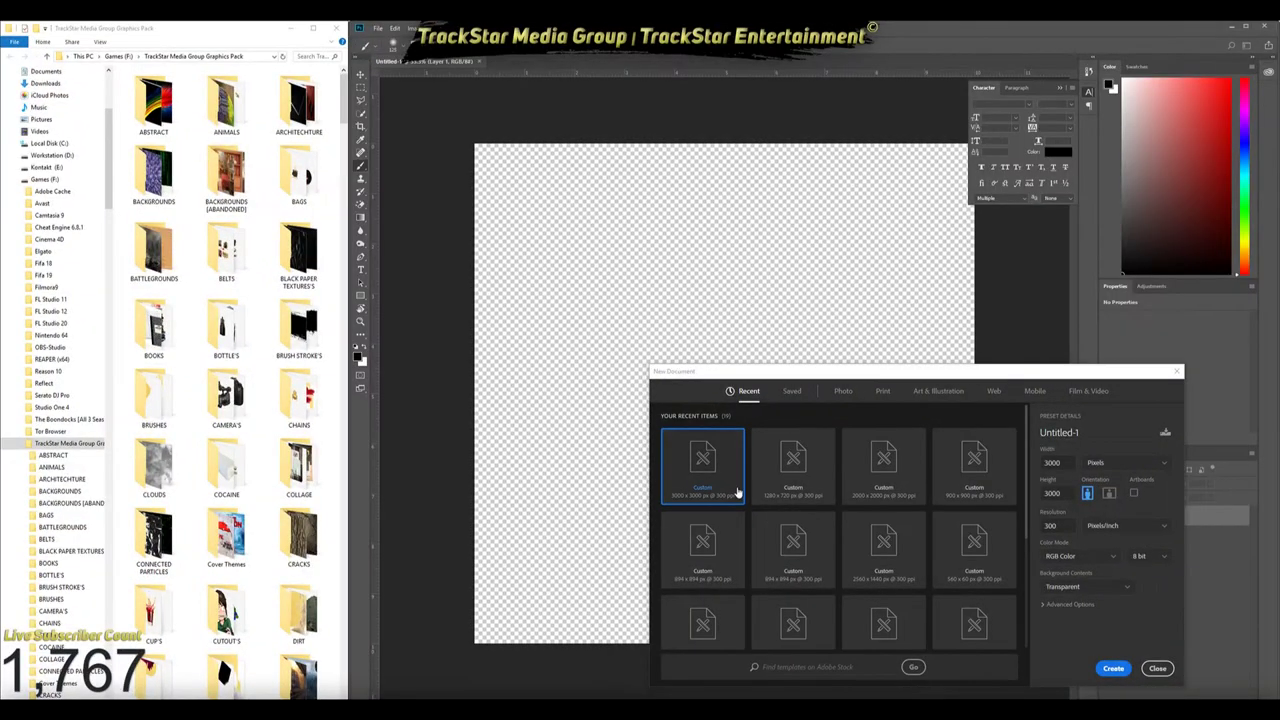
Create a new 3000×3000 document and place a cloud image from the CLOUDS folder
key(ctrl+BackSpace)
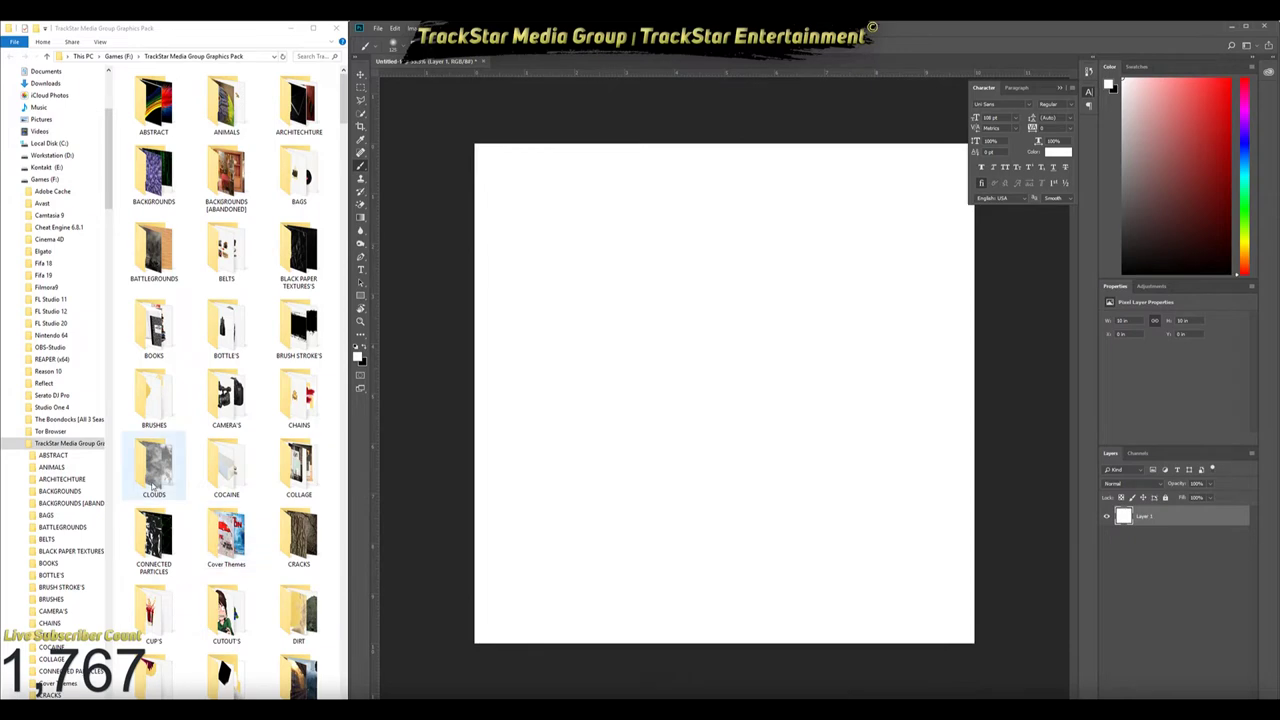
double_click(152, 470)
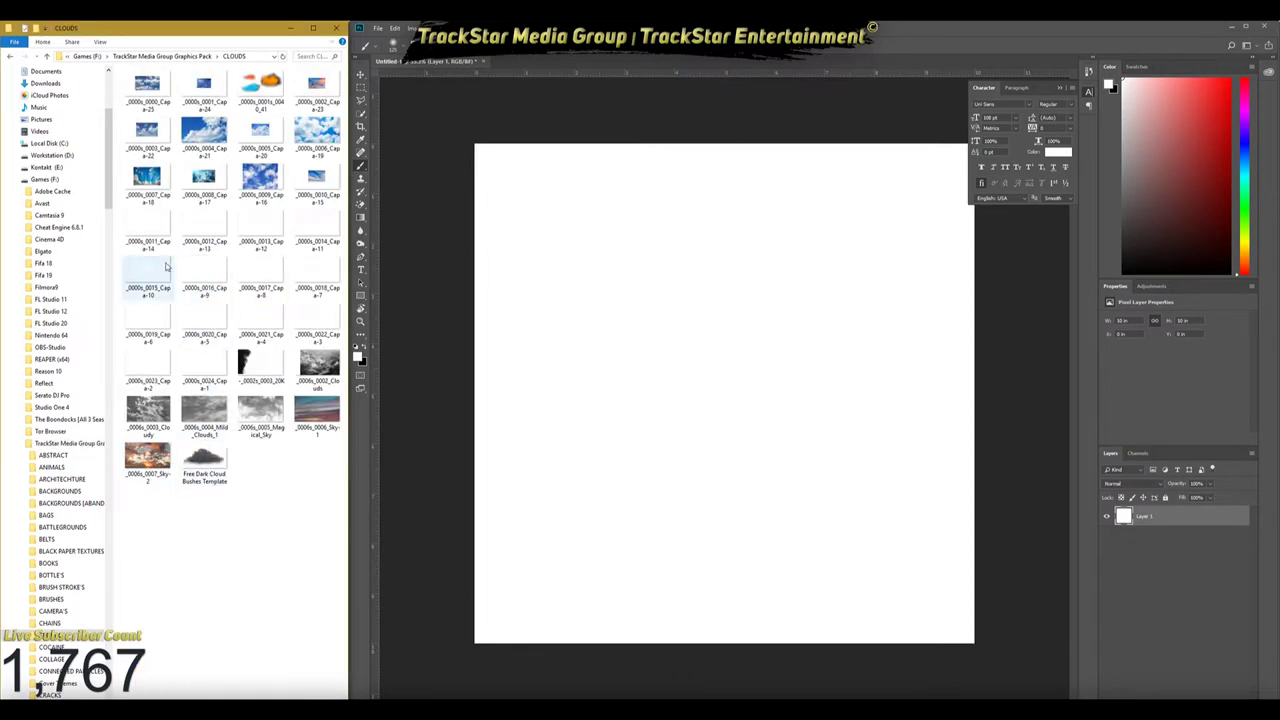
drag(207, 368, 720, 390)
key(Return)
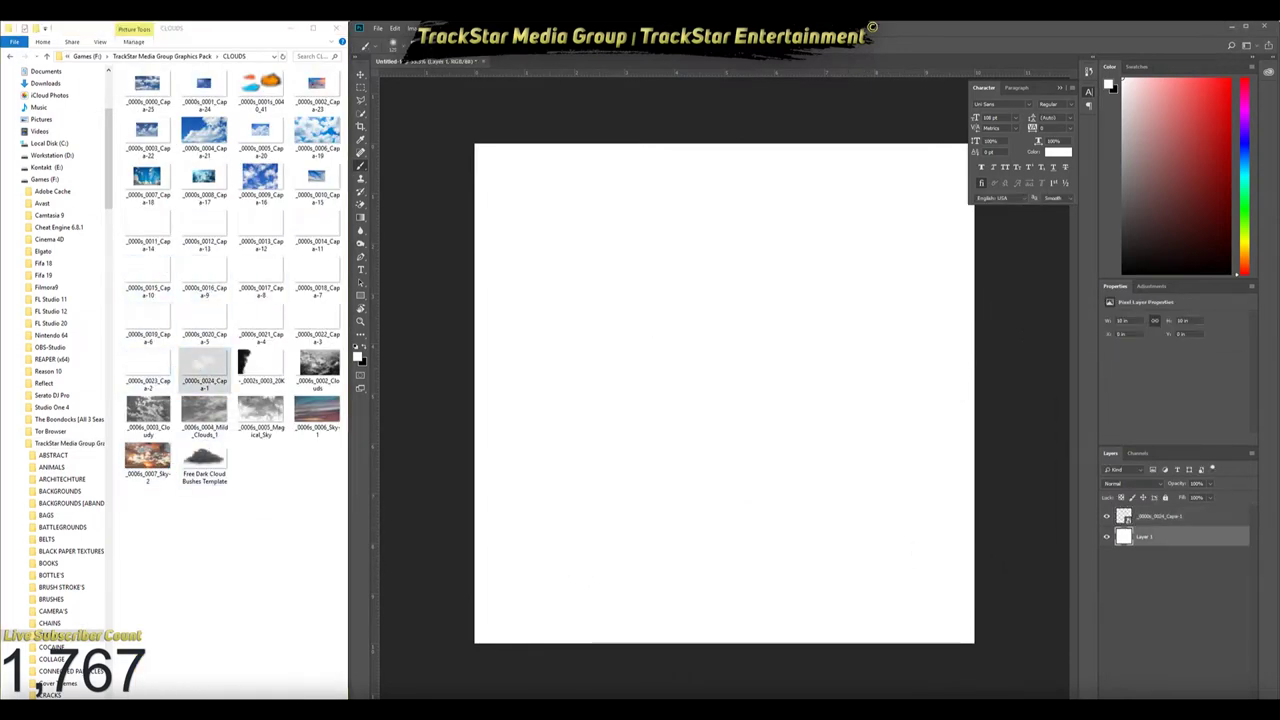
Give the blank layer a radial green Gradient Overlay
right_click(1145, 536)
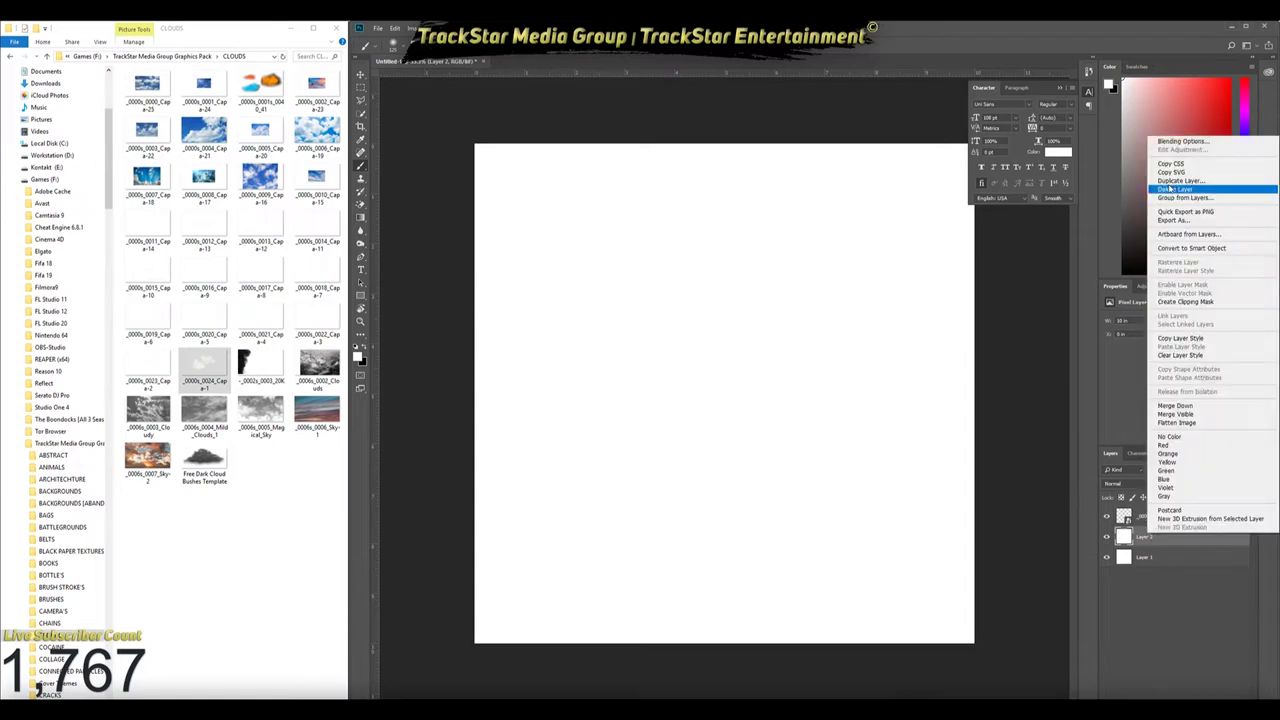
click(1170, 148)
click(891, 535)
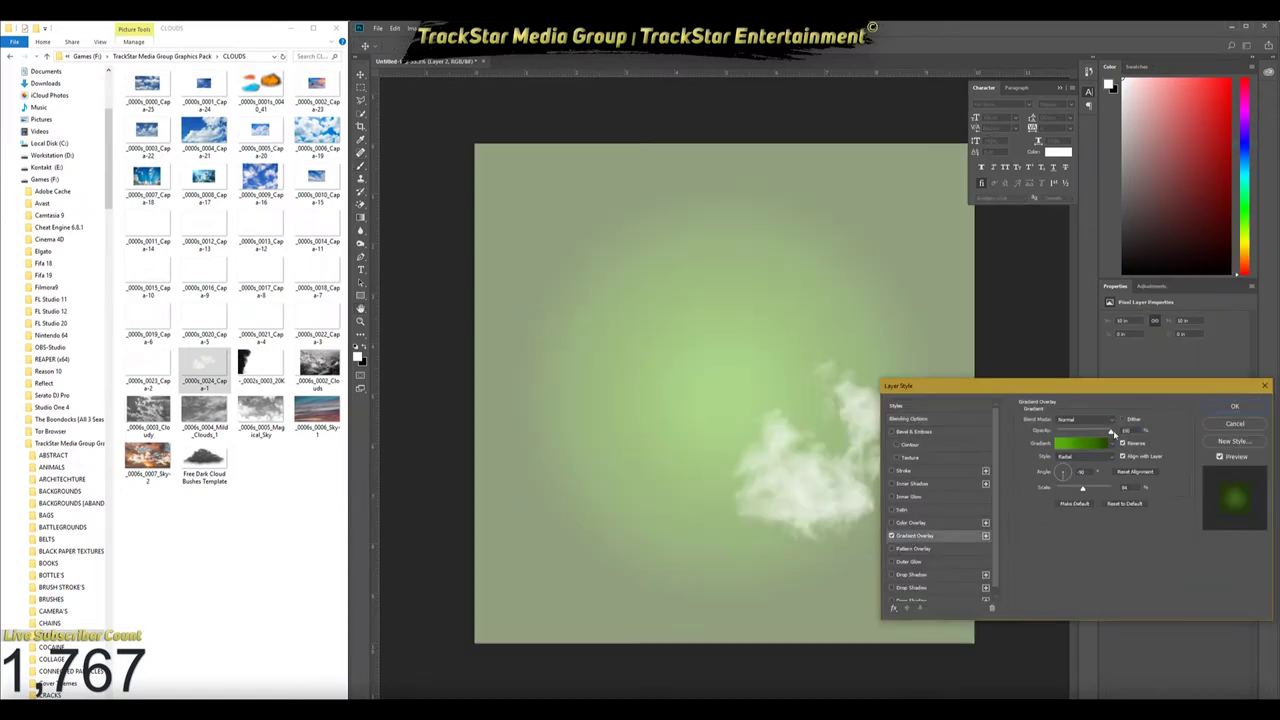
key(Return)
Enlarge the cloud on the right, deepen the green, and copy the cloud to the left and bottom
drag(894, 489, 950, 480)
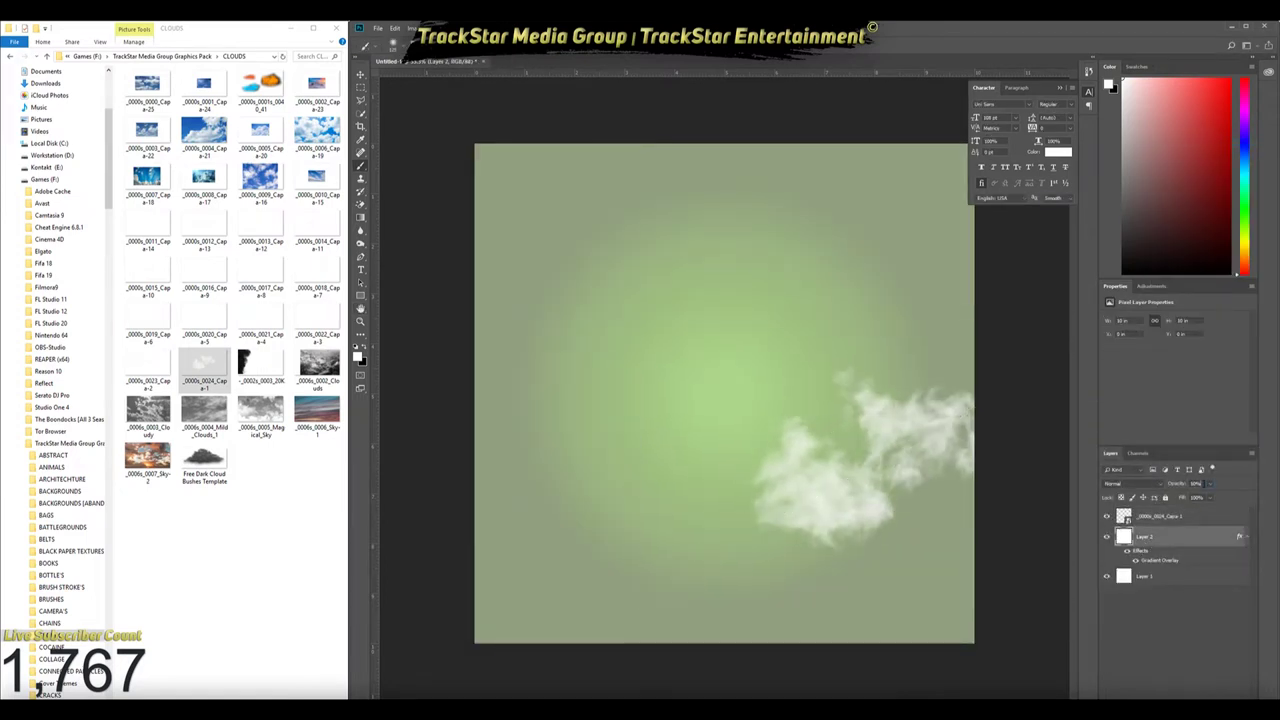
drag(1178, 483, 1196, 483)
mouse_move(830, 476)
mouse_down()
mouse_move(551, 420)
mouse_move(470, 380)
mouse_up()
drag(643, 511, 705, 605)
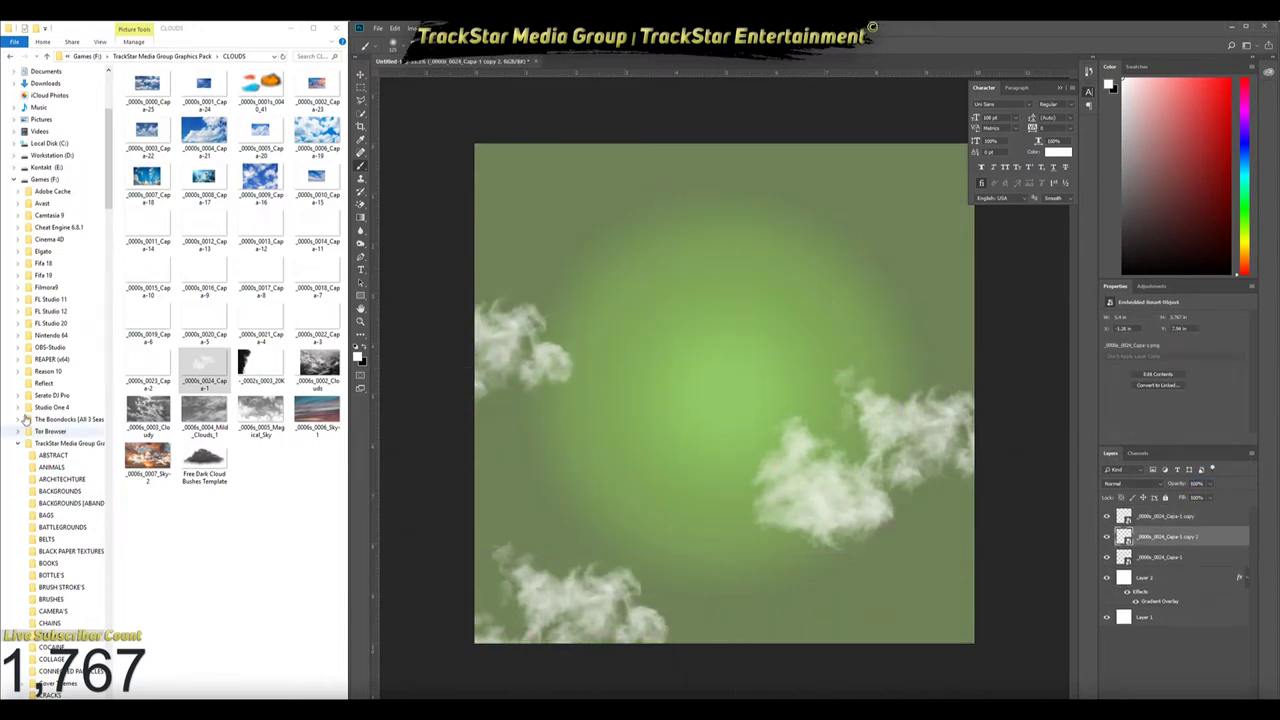
Try placing the Eiffel Tower wallpaper from BACKGROUNDS, then cancel it
click(60, 491)
drag(204, 150, 913, 520)
key(Escape)
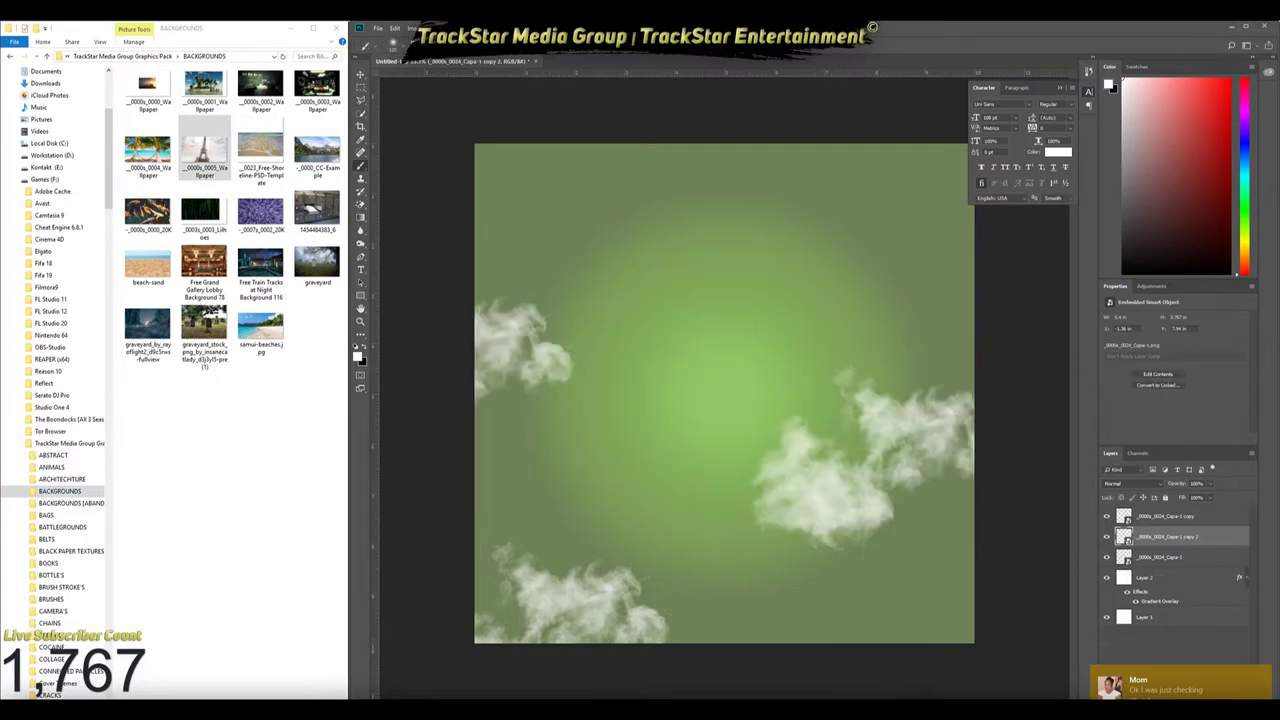
Search Google Images for 'eifel png' limited to larger than 1024×768
text(eifel png)
key(Return)
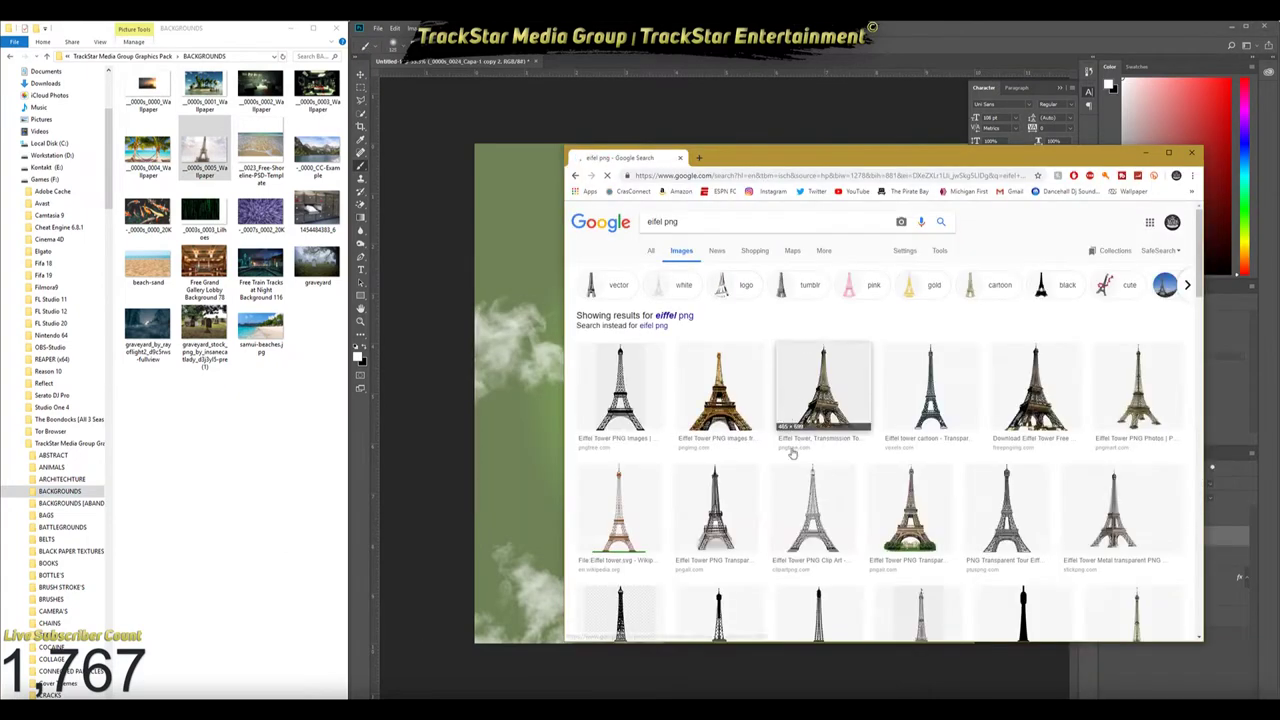
click(910, 505)
scroll(694, 279, up, 3)
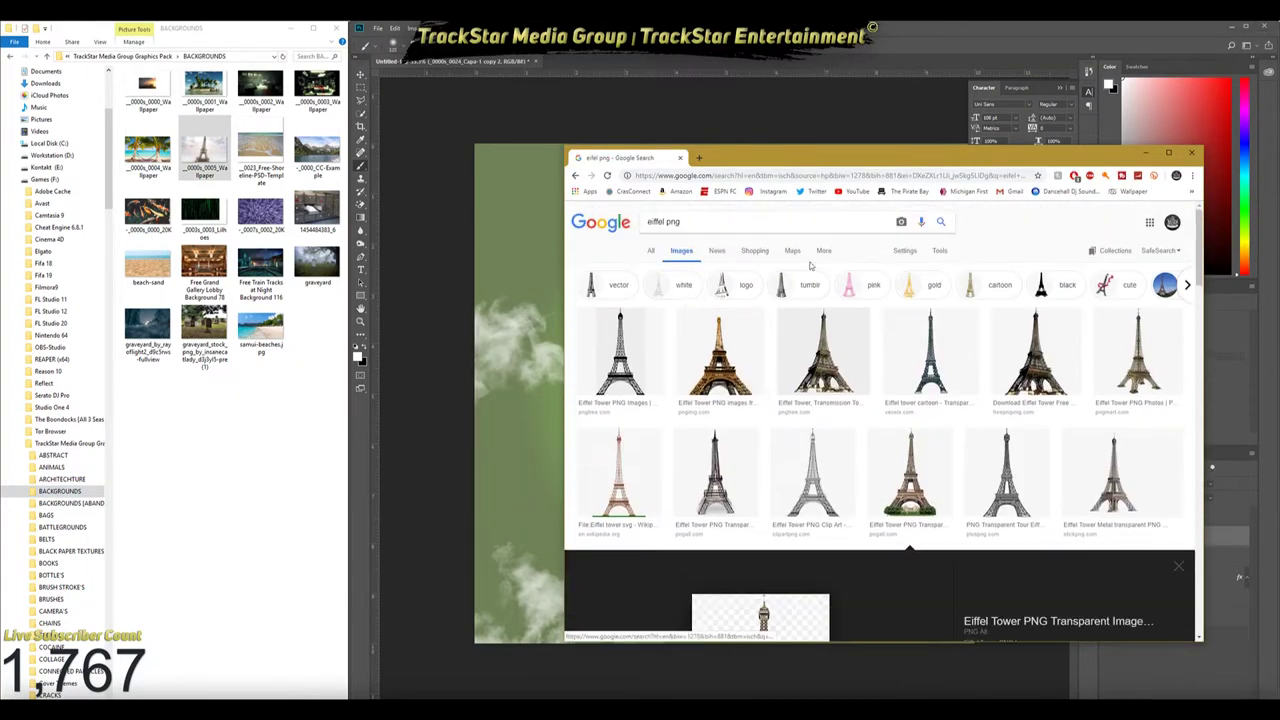
click(680, 268)
click(660, 355)
Preview several Eiffel Tower results to find a gold transparent one
click(637, 381)
click(820, 260)
click(908, 245)
click(721, 518)
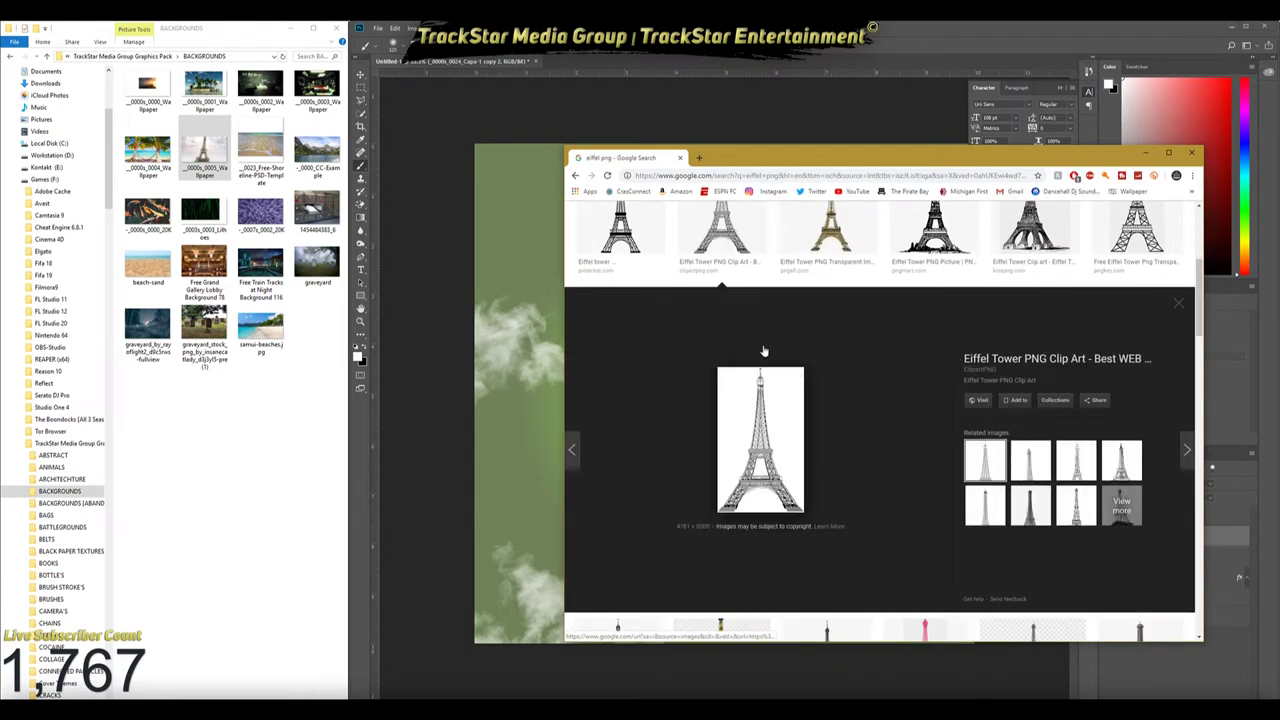
click(829, 230)
scroll(651, 474, down, 3)
click(706, 475)
scroll(706, 475, down, 2)
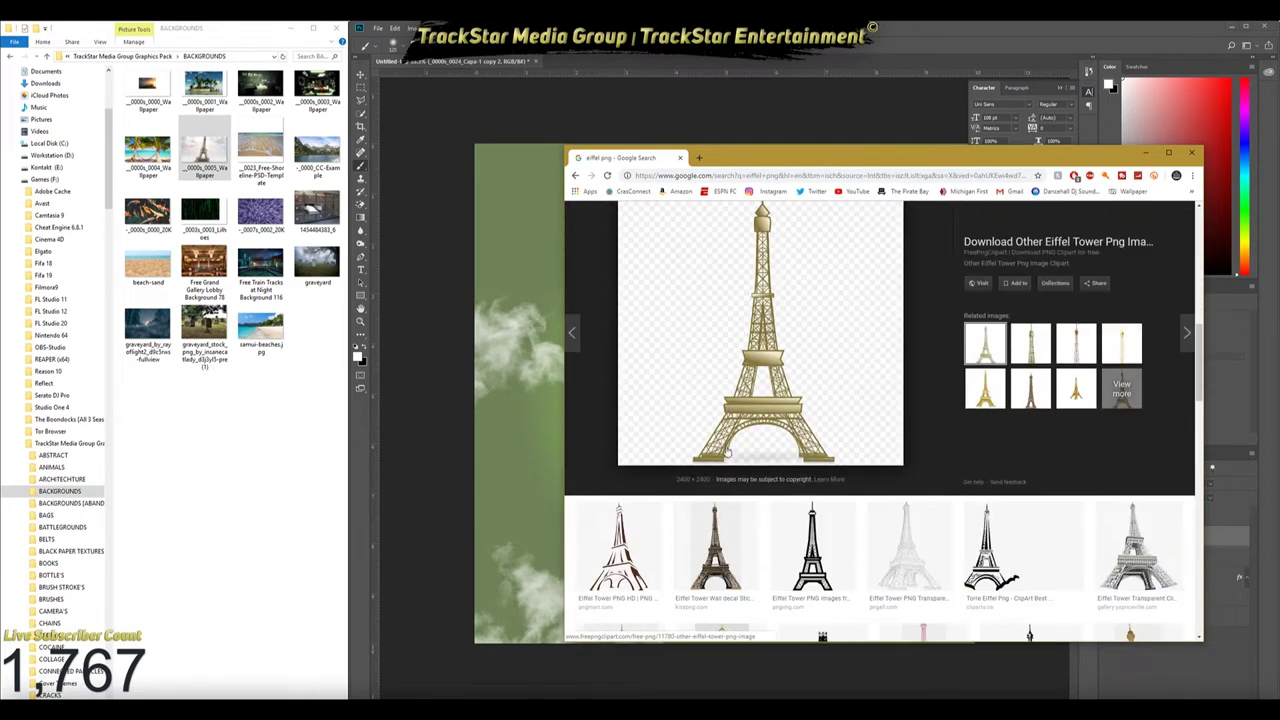
click(726, 458)
scroll(726, 470, down, 2)
key(Escape)
Compare the top-row Eiffel Tower results and settle on the gold image
scroll(727, 510, up, 10)
click(714, 366)
click(909, 265)
click(814, 230)
click(715, 230)
Save the gold Eiffel Tower PNG to F:\TrackStar Media Group Graphics Pack\CUTOUT'S
right_click(833, 466)
click(858, 495)
click(650, 168)
double_click(740, 355)
double_click(760, 423)
double_click(740, 405)
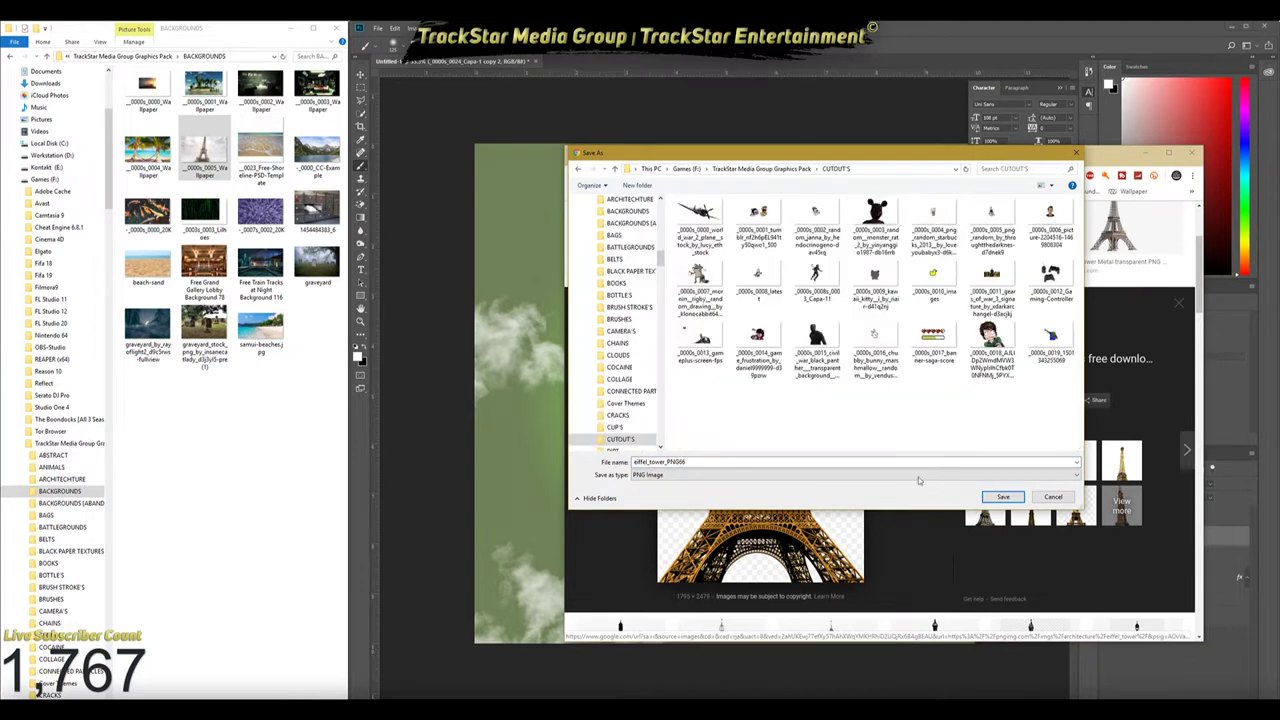
click(1003, 496)
Run a clock tower PNG search and preview the London Clock Tower image
scroll(667, 222, up, 3)
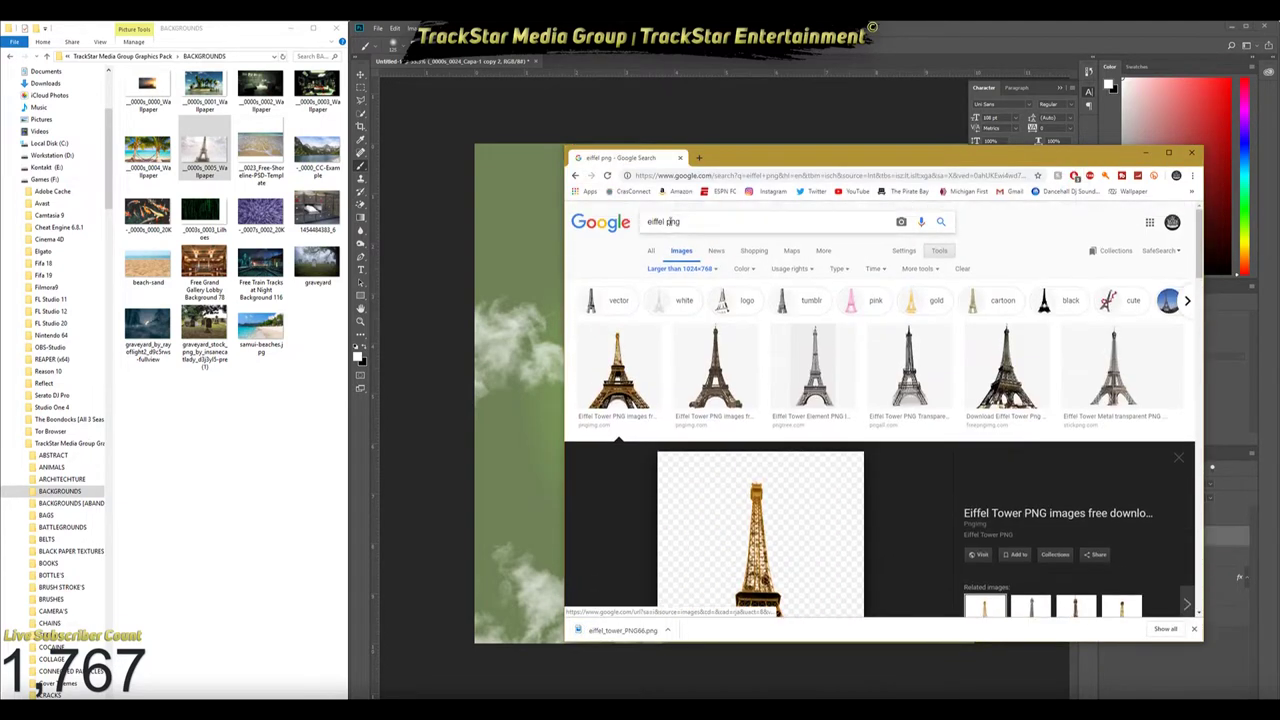
text(er)
key(Return)
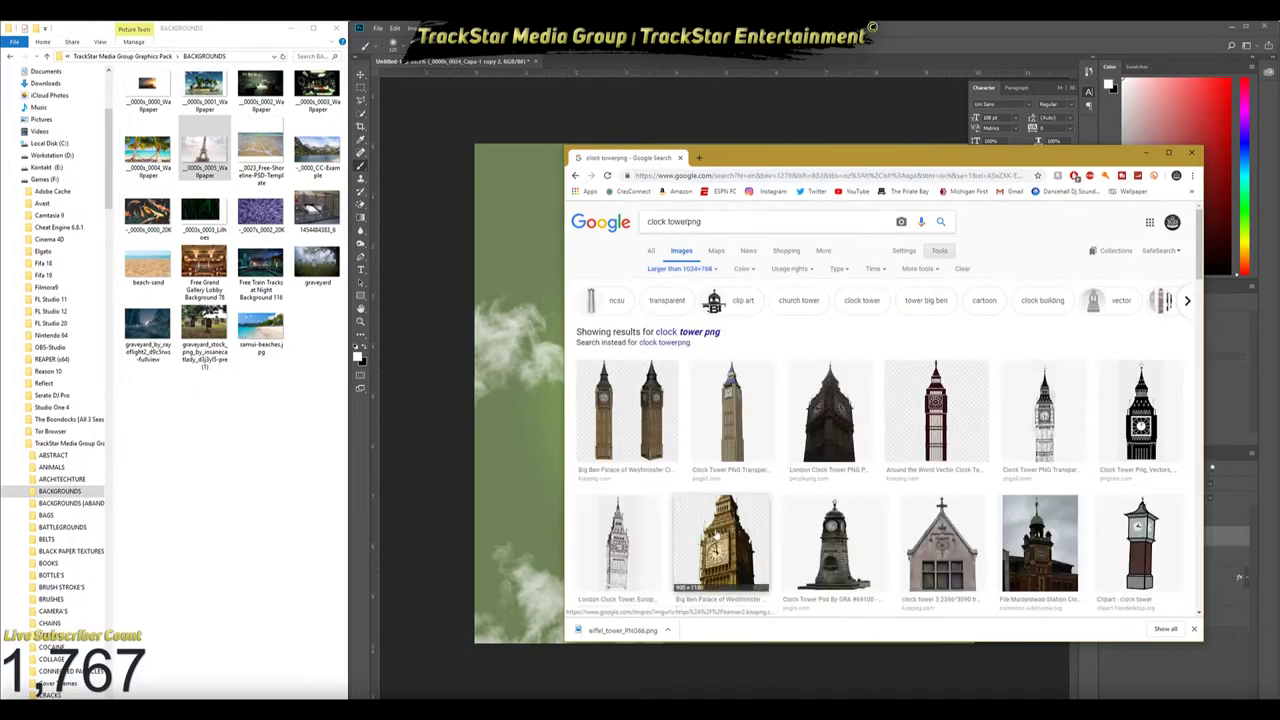
click(716, 535)
scroll(837, 434, up, 2)
scroll(837, 434, up, 2)
click(828, 300)
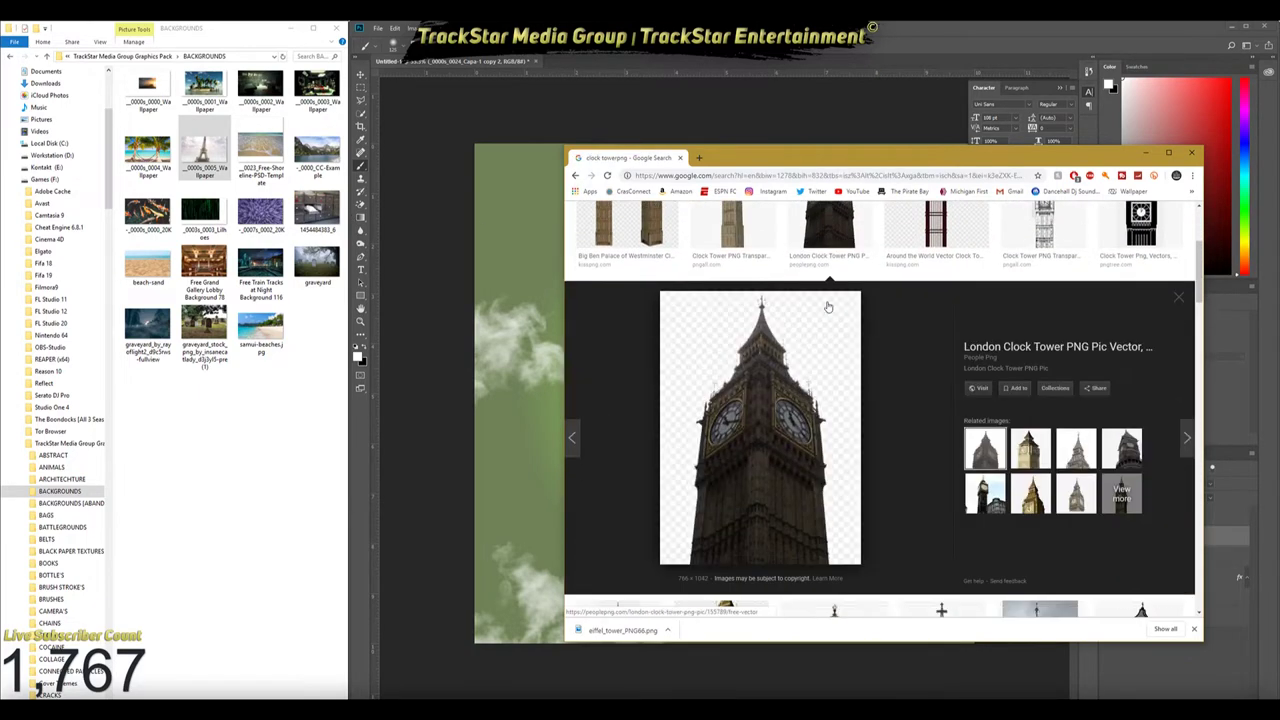
Scroll through the clock tower results looking for a suitable image
scroll(810, 340, down, 3)
scroll(785, 390, down, 2)
scroll(755, 430, down, 2)
scroll(727, 472, down, 2)
scroll(728, 470, down, 2)
scroll(800, 450, down, 2)
scroll(900, 420, down, 2)
scroll(1158, 356, up, 10)
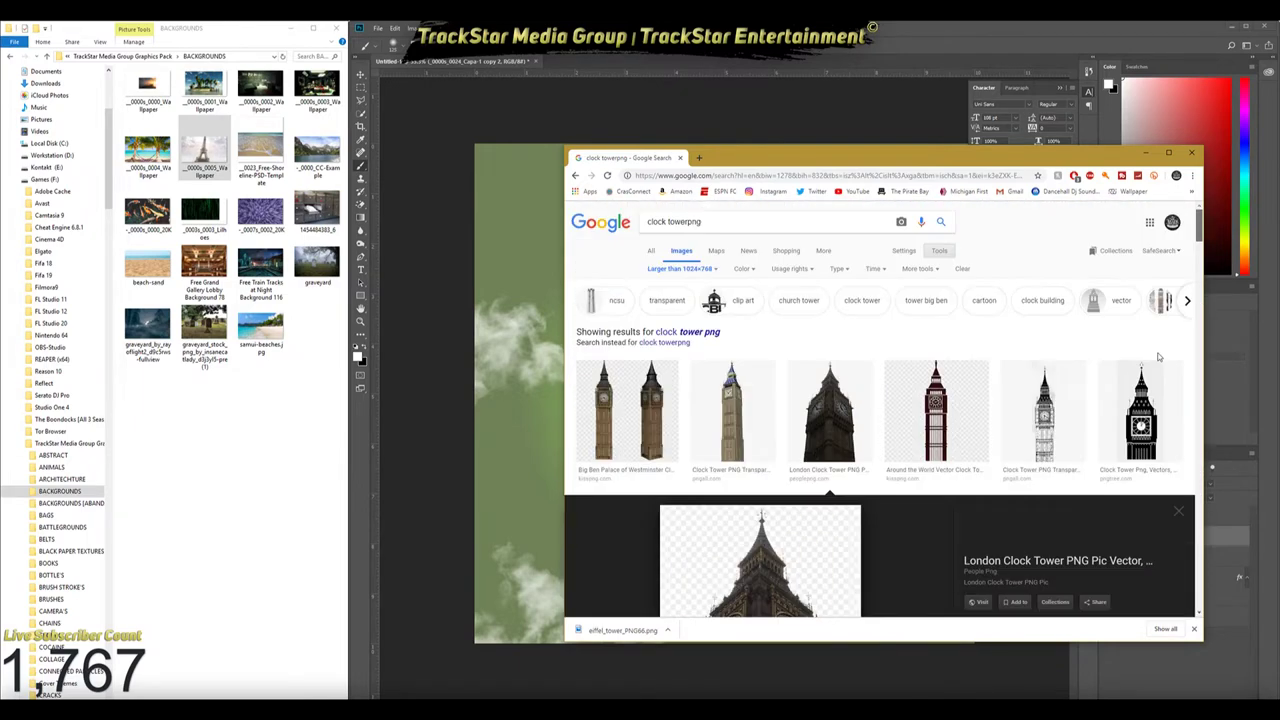
scroll(1160, 370, down, 2)
scroll(740, 370, up, 2)
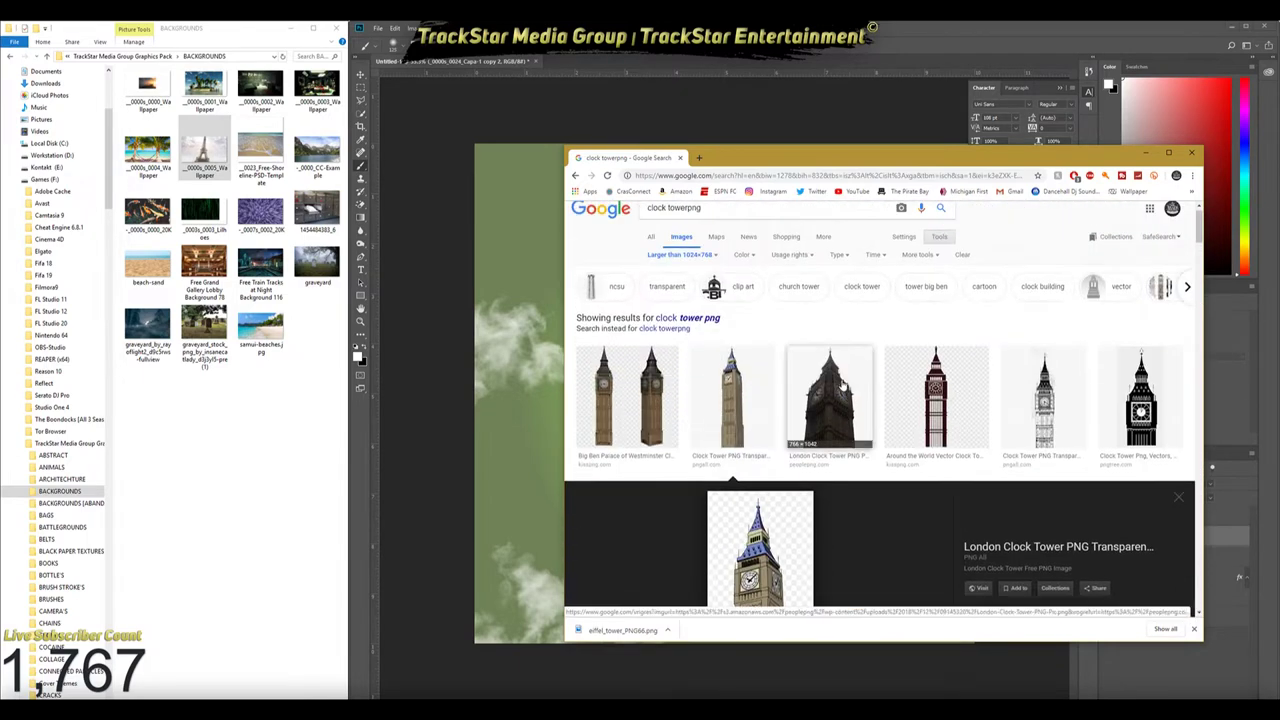
scroll(710, 355, down, 1)
scroll(687, 338, up, 1)
Search 'big ben' and save the Big Ben PNG Clipart image
text(big ben)
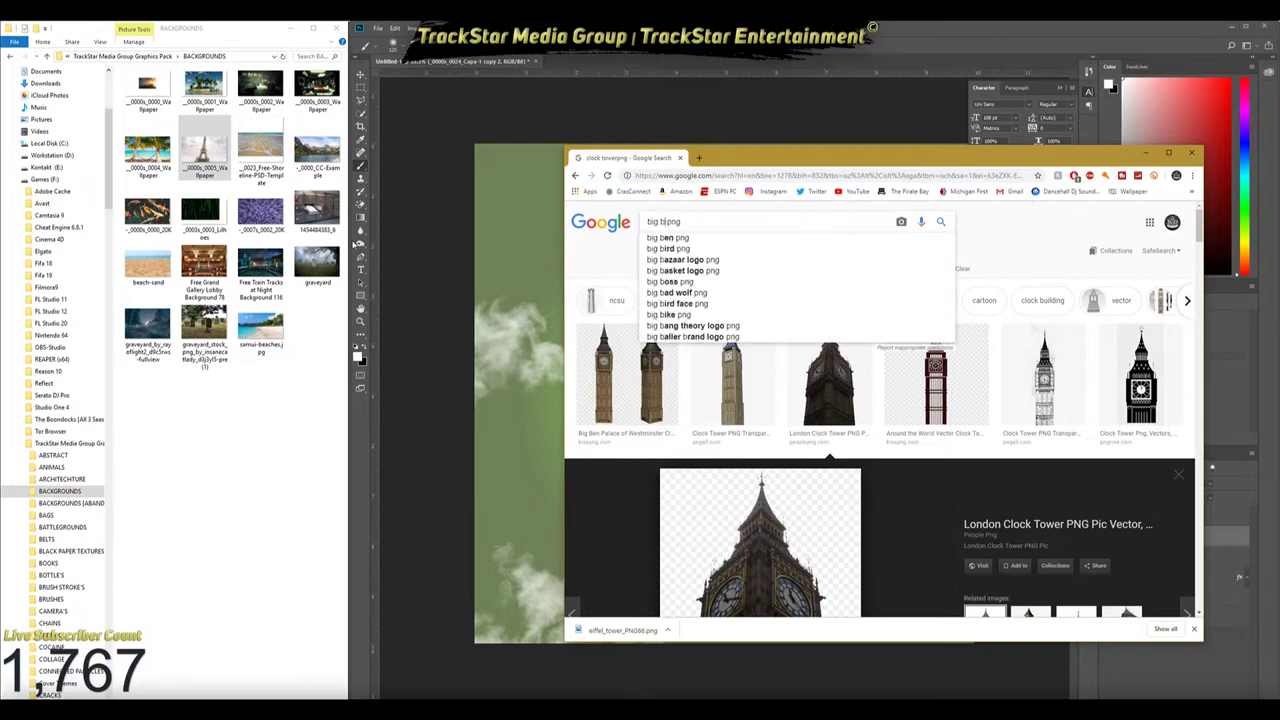
key(Return)
click(650, 390)
right_click(768, 394)
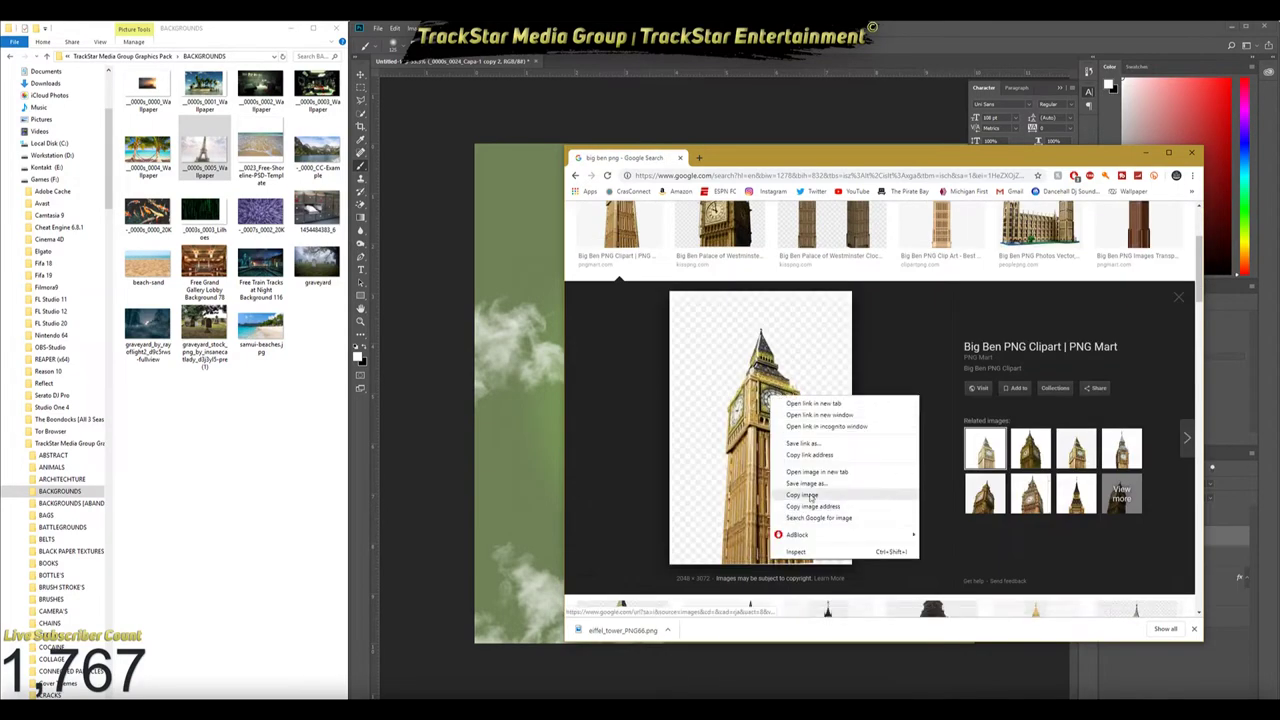
click(800, 478)
key(Return)
Place Big Ben slightly tilted at the left and the Eiffel Tower at the right
mouse_move(615, 630)
mouse_down()
mouse_move(872, 648)
mouse_move(878, 688)
mouse_up()
drag(642, 630, 547, 641)
key(Return)
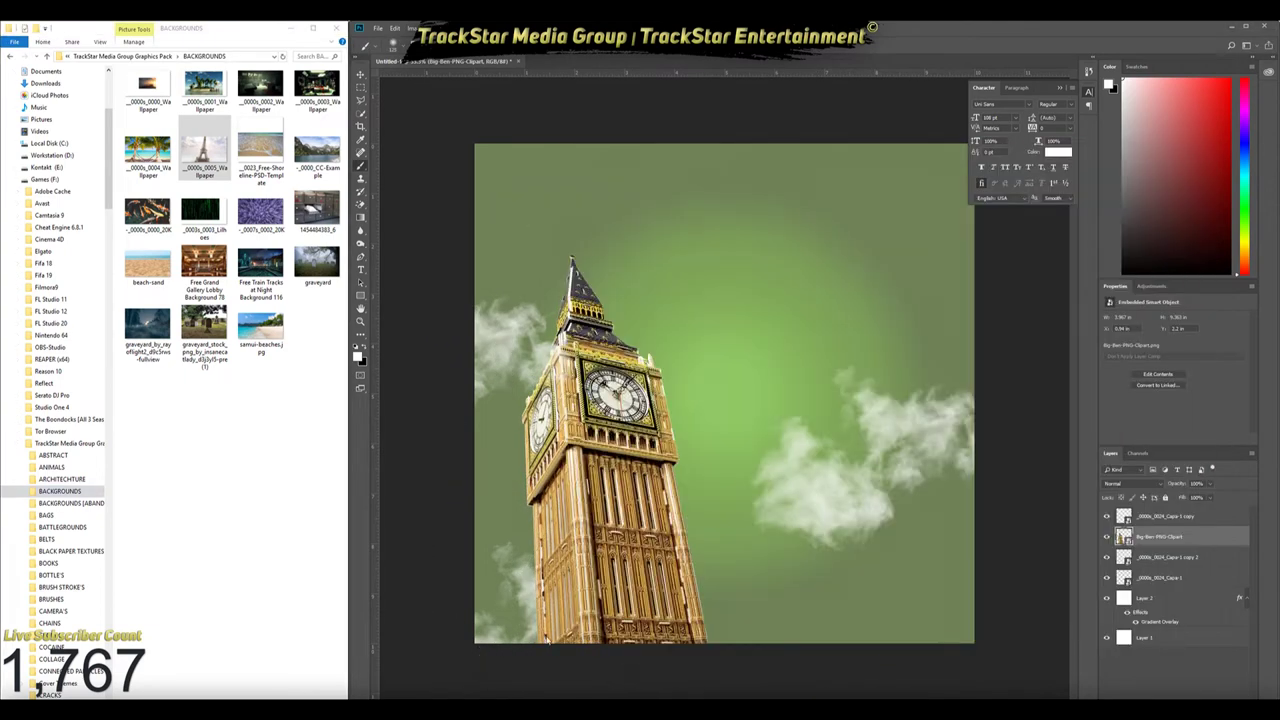
mouse_move(204, 150)
mouse_down()
mouse_move(714, 400)
mouse_move(814, 428)
mouse_up()
key(Return)
Move the three cloud layers above both towers and group them as CLOUDS
click(1163, 598)
shift+click(1163, 577)
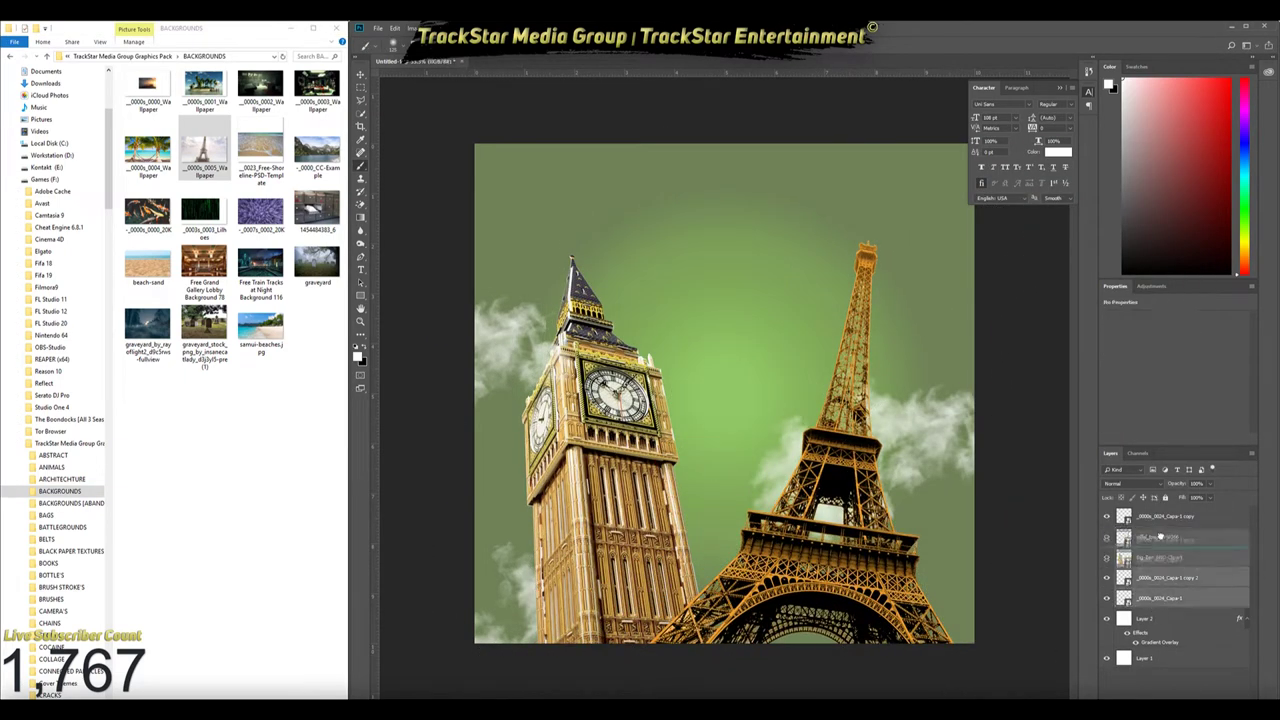
drag(1163, 577, 1163, 510)
click(1112, 557)
shift+click(1160, 516)
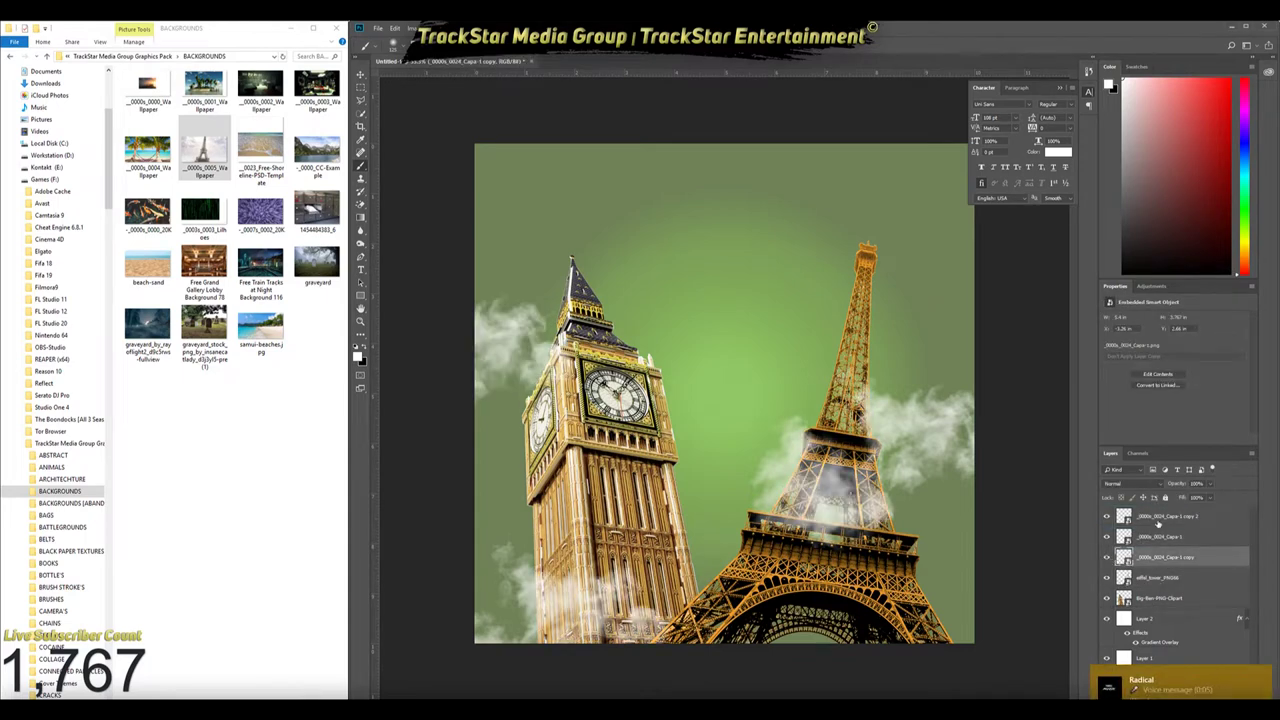
key(ctrl+g)
double_click(1145, 516)
key(Escape)
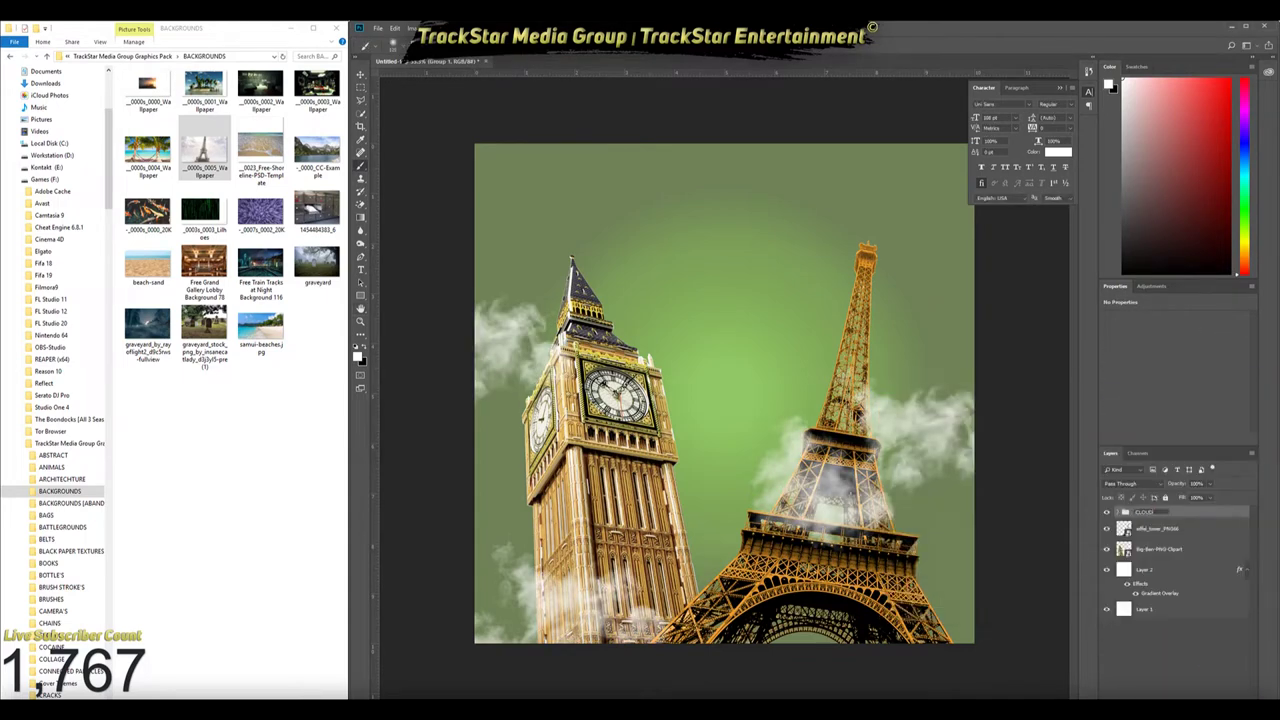
Scroll the graphics pack and open the grunge textures folder
scroll(60, 400, down, 5)
scroll(60, 400, down, 5)
click(65, 587)
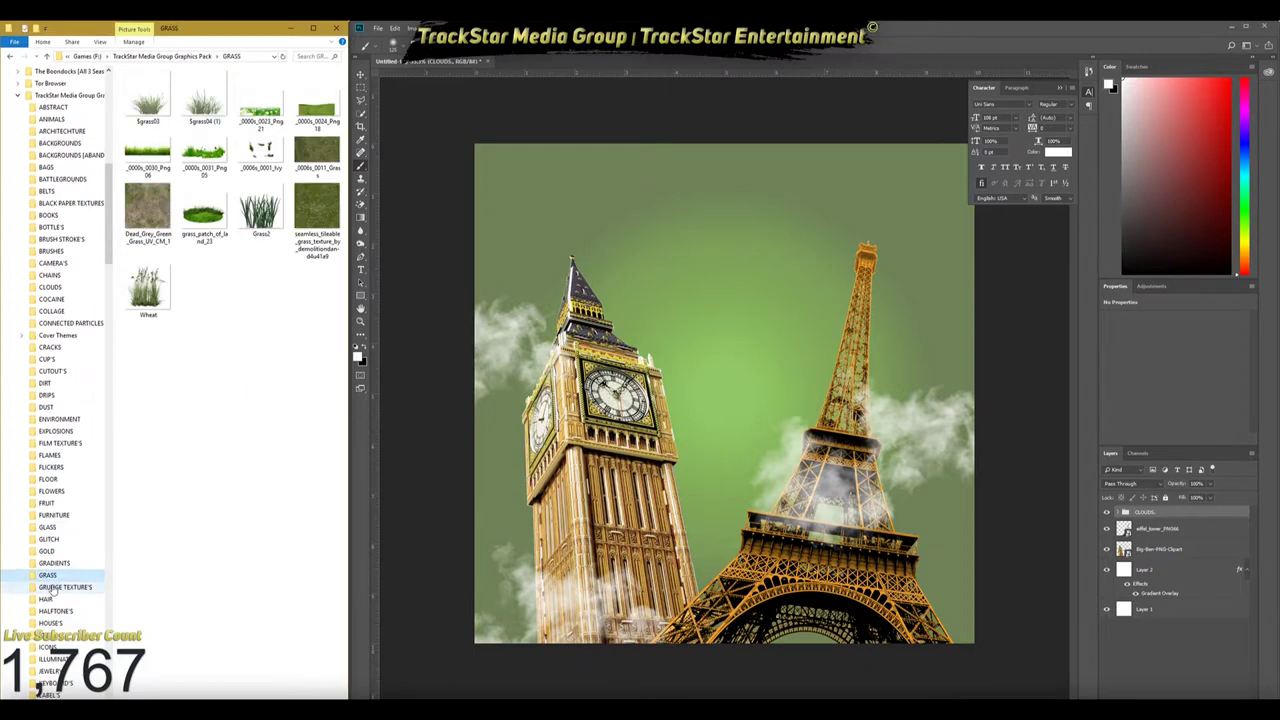
Overlay two scratched grunge textures, setting the top one to 60% opacity in Screen mode
drag(201, 100, 720, 390)
key(Return)
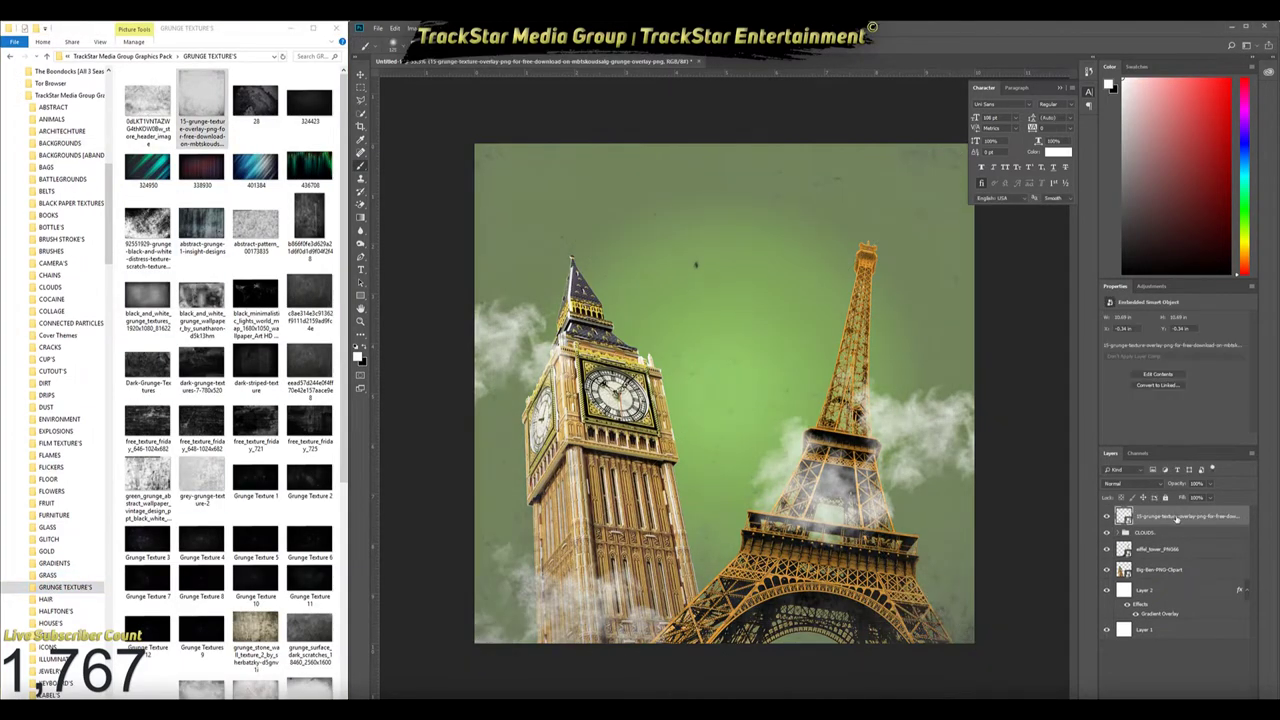
scroll(230, 400, down, 1)
drag(309, 332, 685, 402)
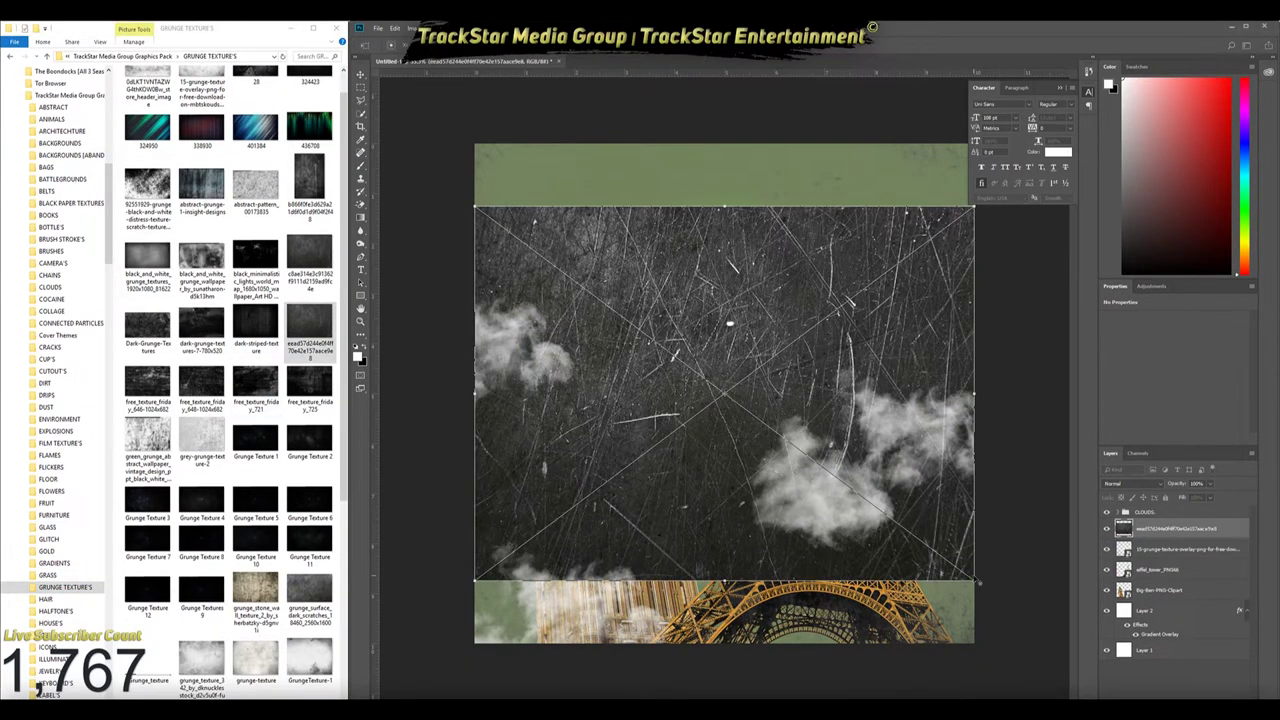
key(Return)
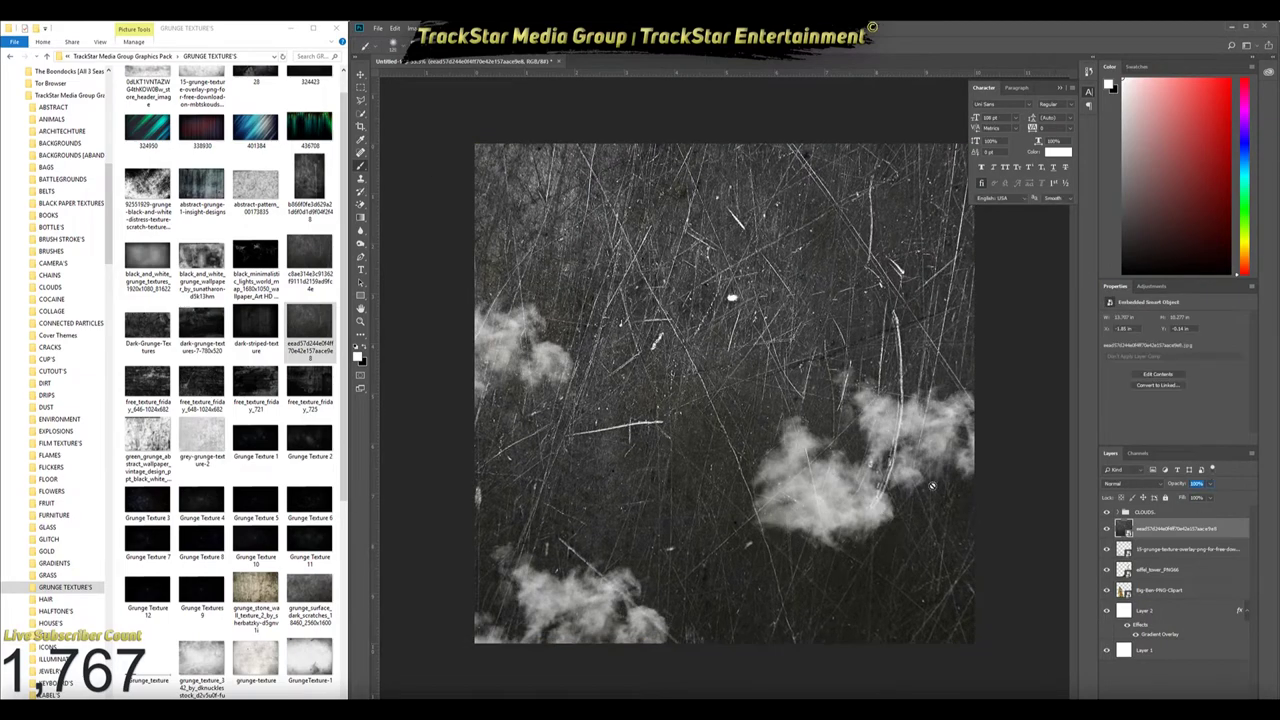
key(6)
click(1120, 483)
click(1134, 566)
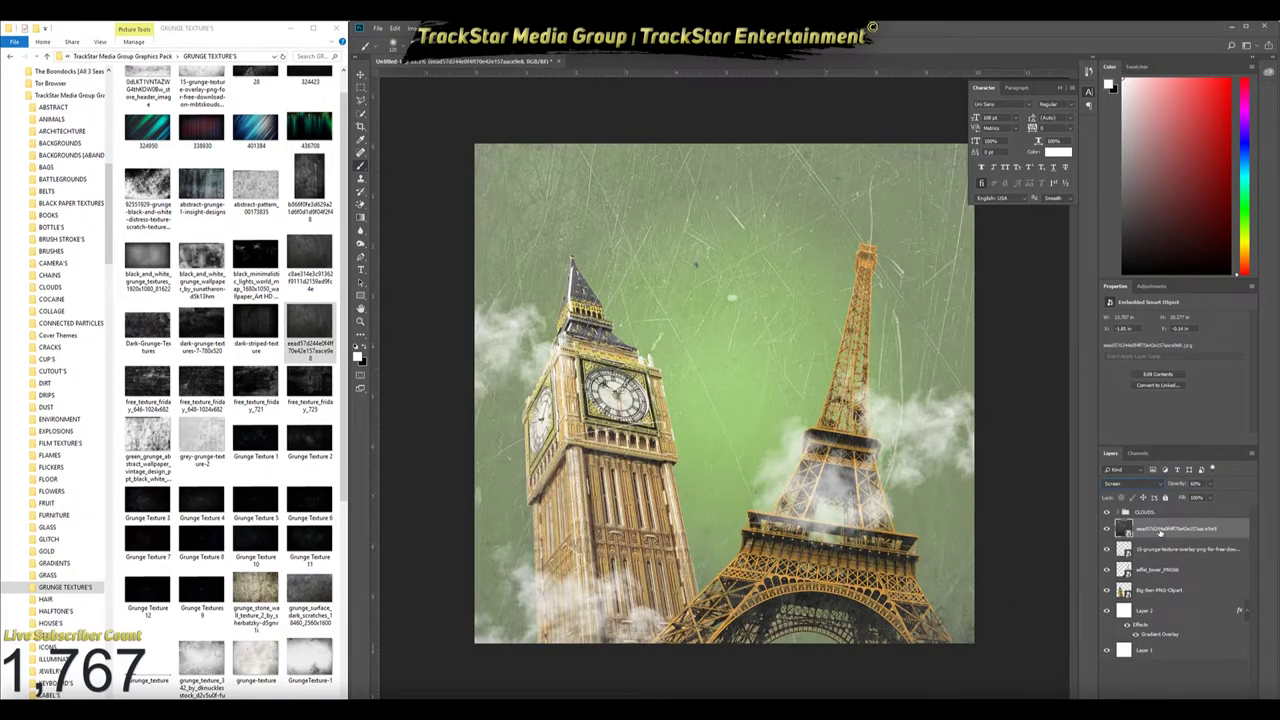
Add a new black-filled layer and lower its opacity
click(1160, 569)
key(ctrl+shift+alt+n)
key(alt+BackSpace)
drag(1210, 483, 1183, 498)
Launch Topaz B&W Effects on the eiffel_tower layer
click(1160, 590)
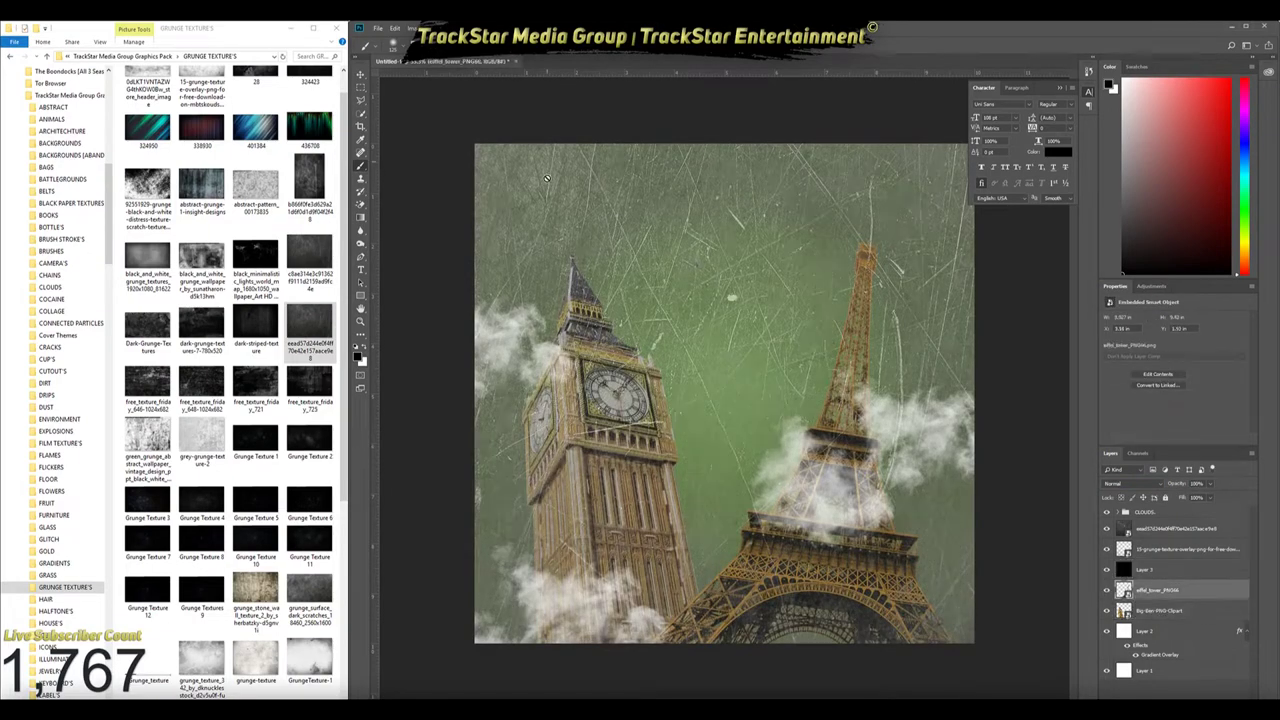
click(505, 27)
click(655, 259)
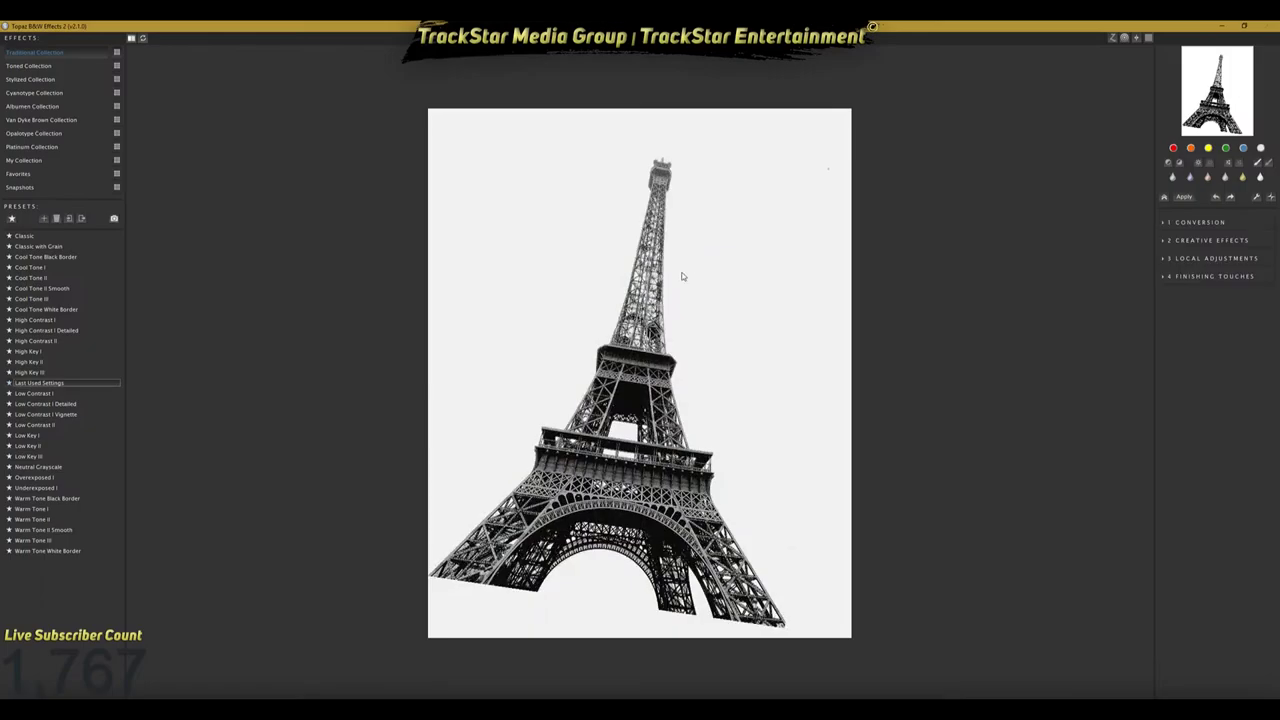
Apply the Classic with Grain preset to the Eiffel Tower, then reapply it to Big Ben with Ctrl+F
click(47, 248)
mouse_move(30, 267)
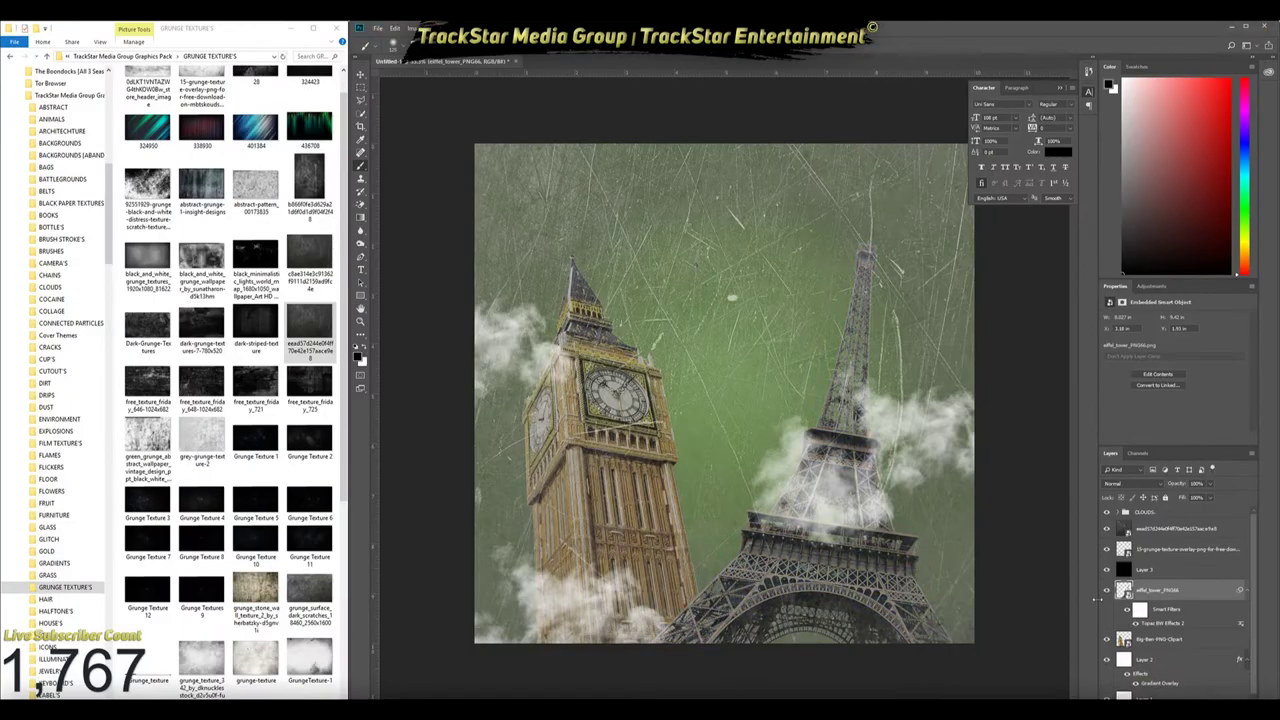
click(1158, 640)
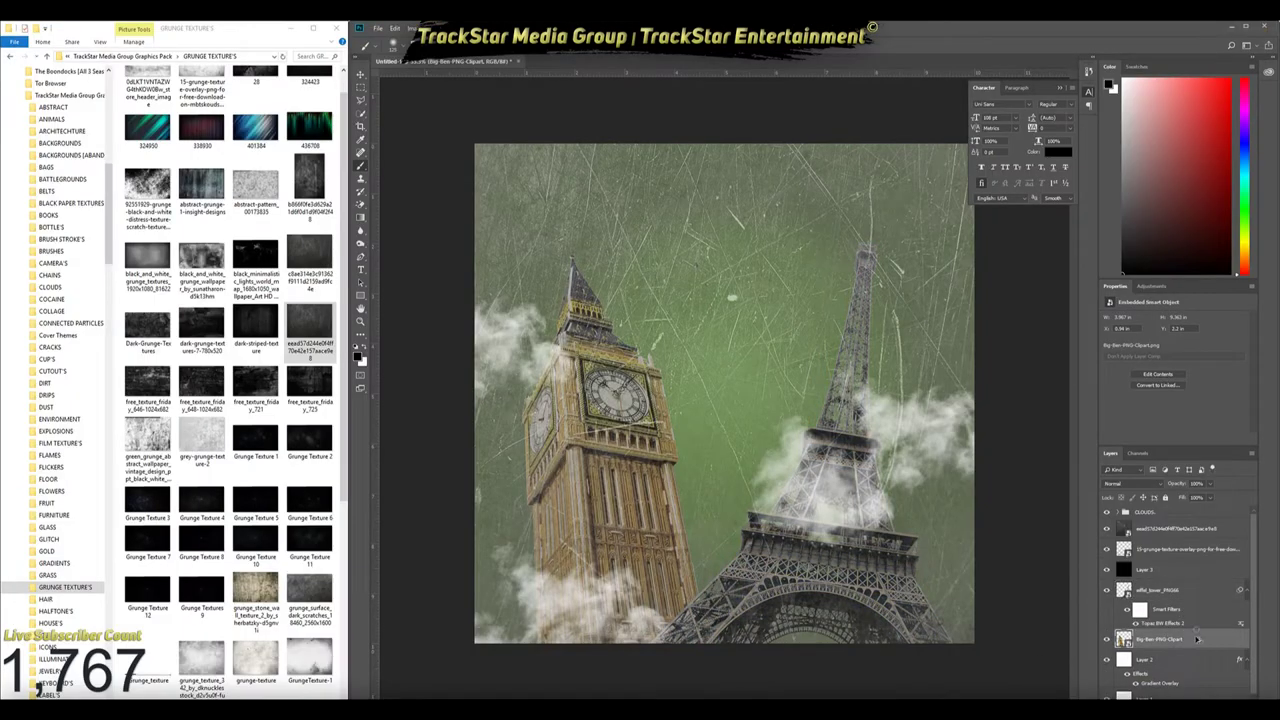
key(ctrl+f)
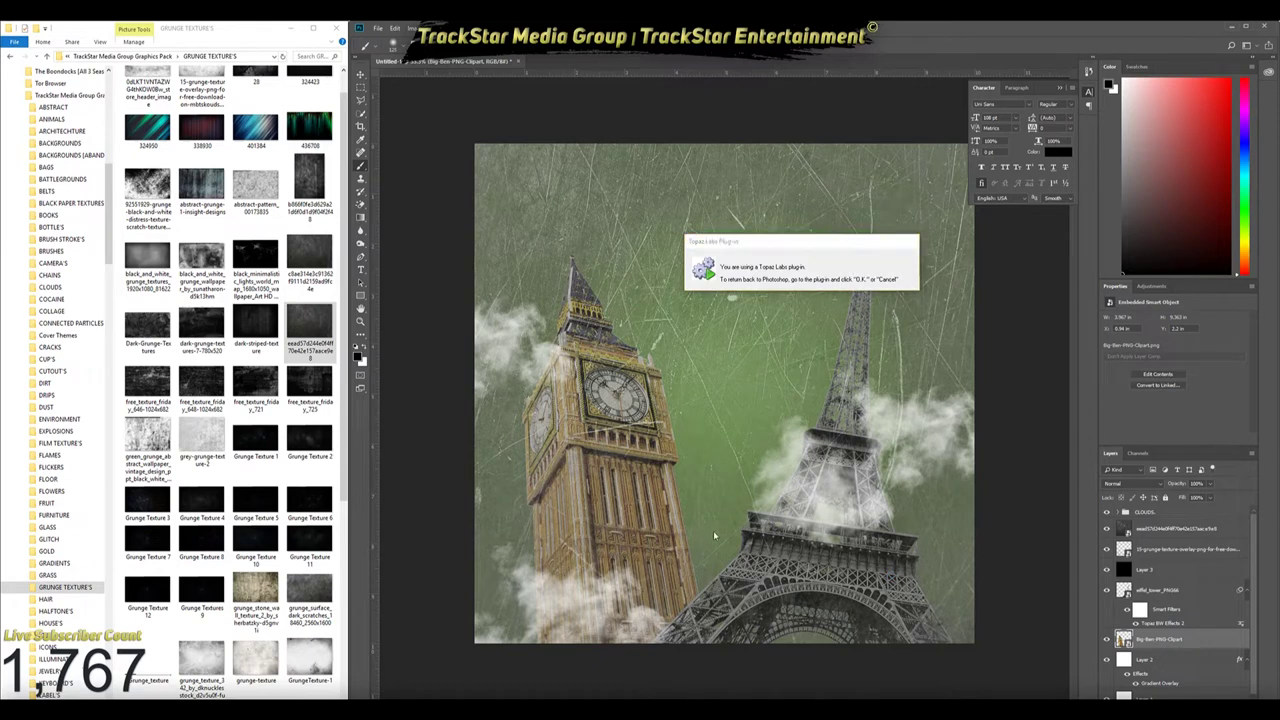
click(1172, 662)
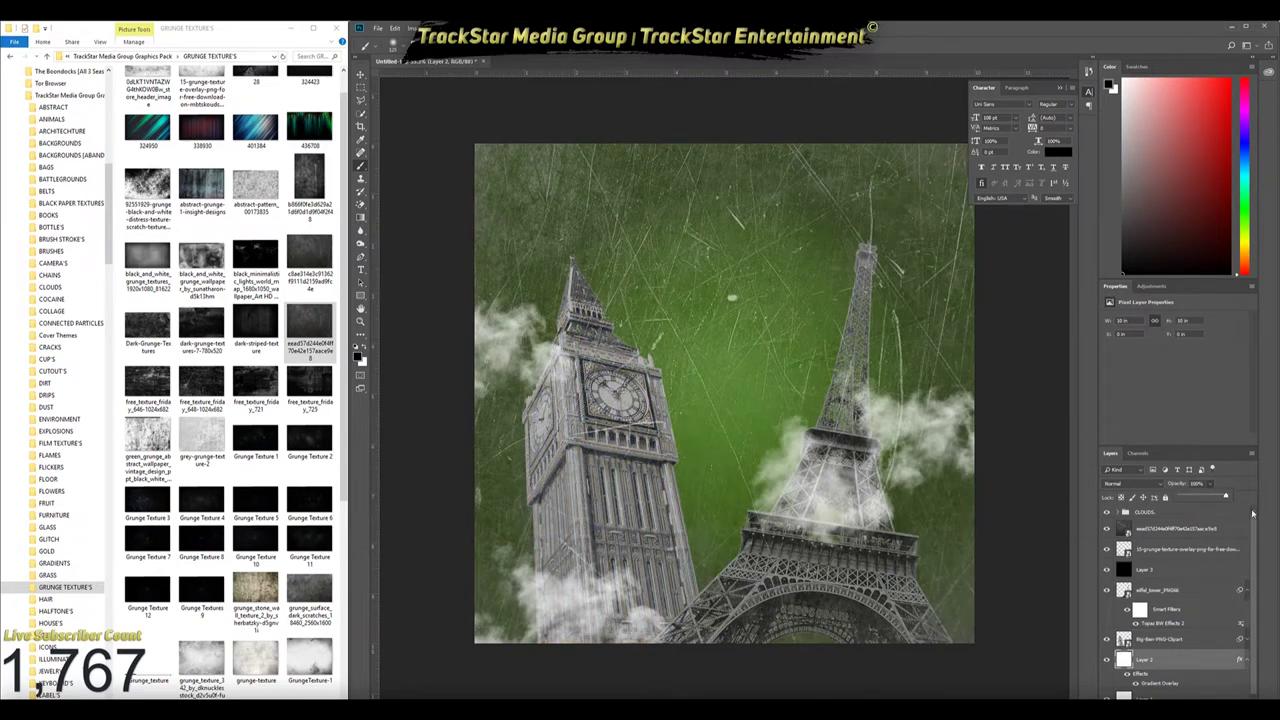
click(1163, 529)
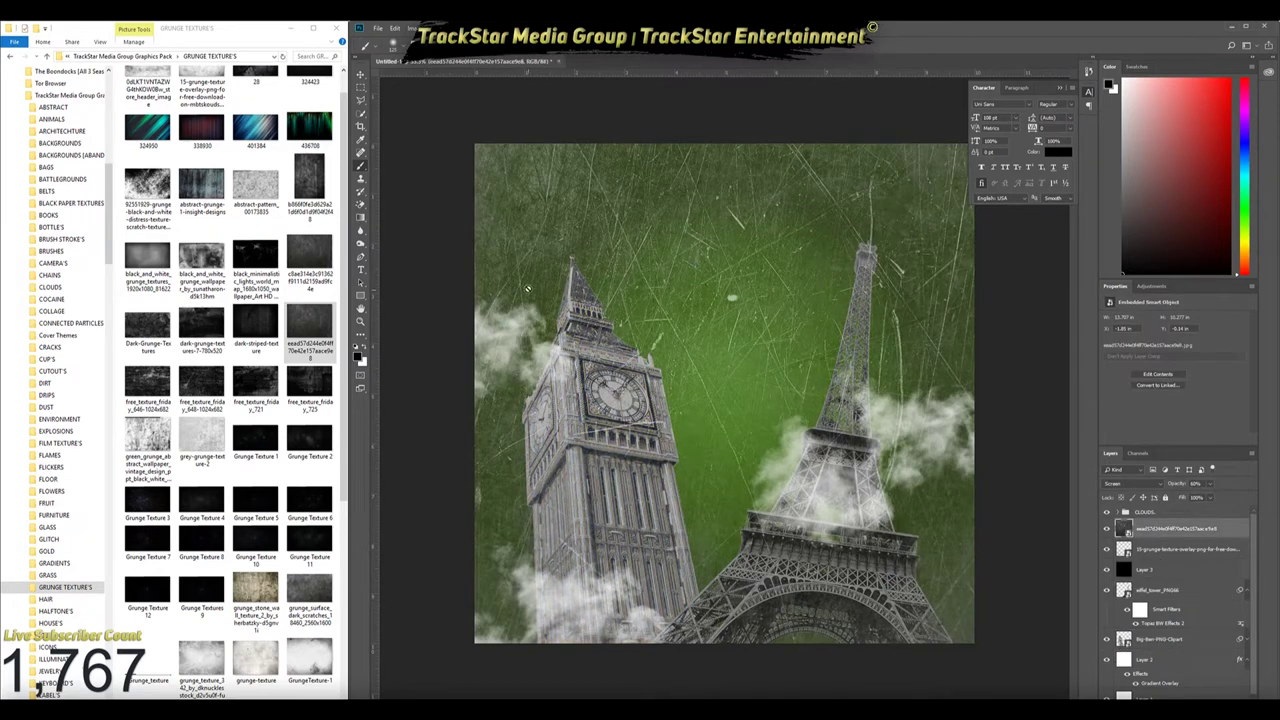
Add a layer mask to the scratch texture and paint it off the towers
key(ctrl+shift+m)
right_click(728, 404)
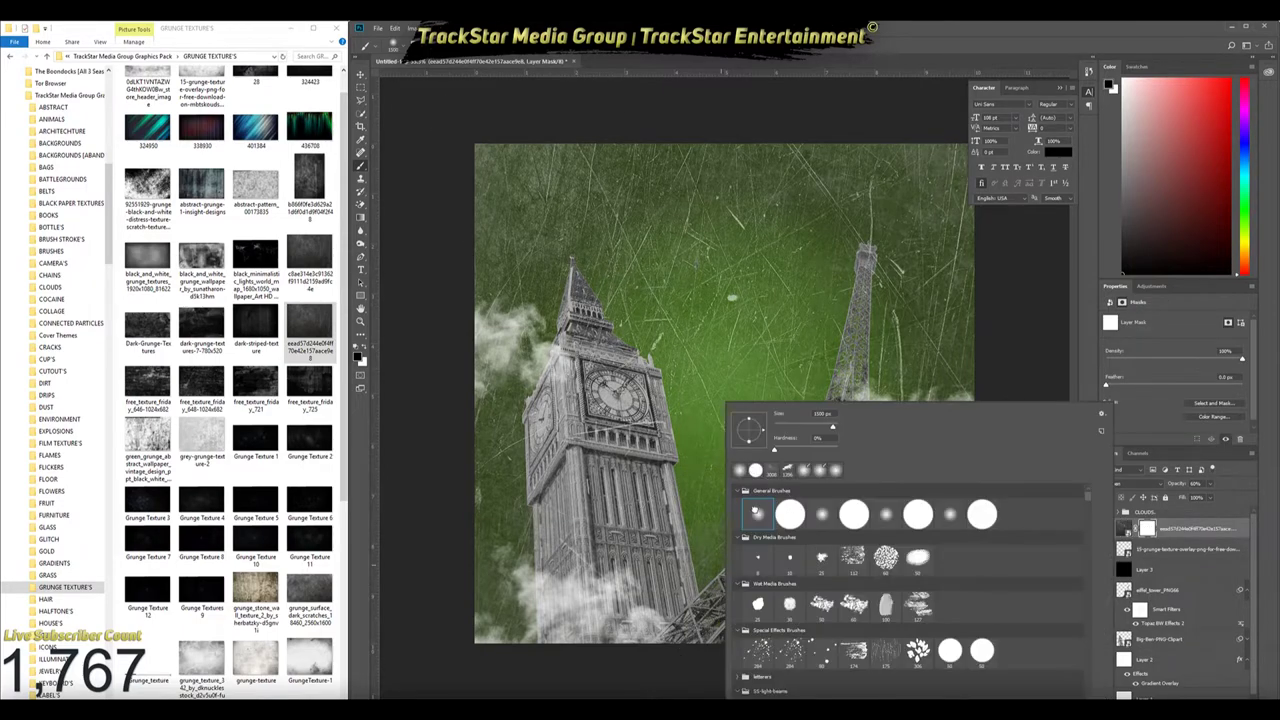
key(Escape)
mouse_move(845, 410)
mouse_down()
mouse_move(829, 171)
mouse_move(513, 230)
mouse_up()
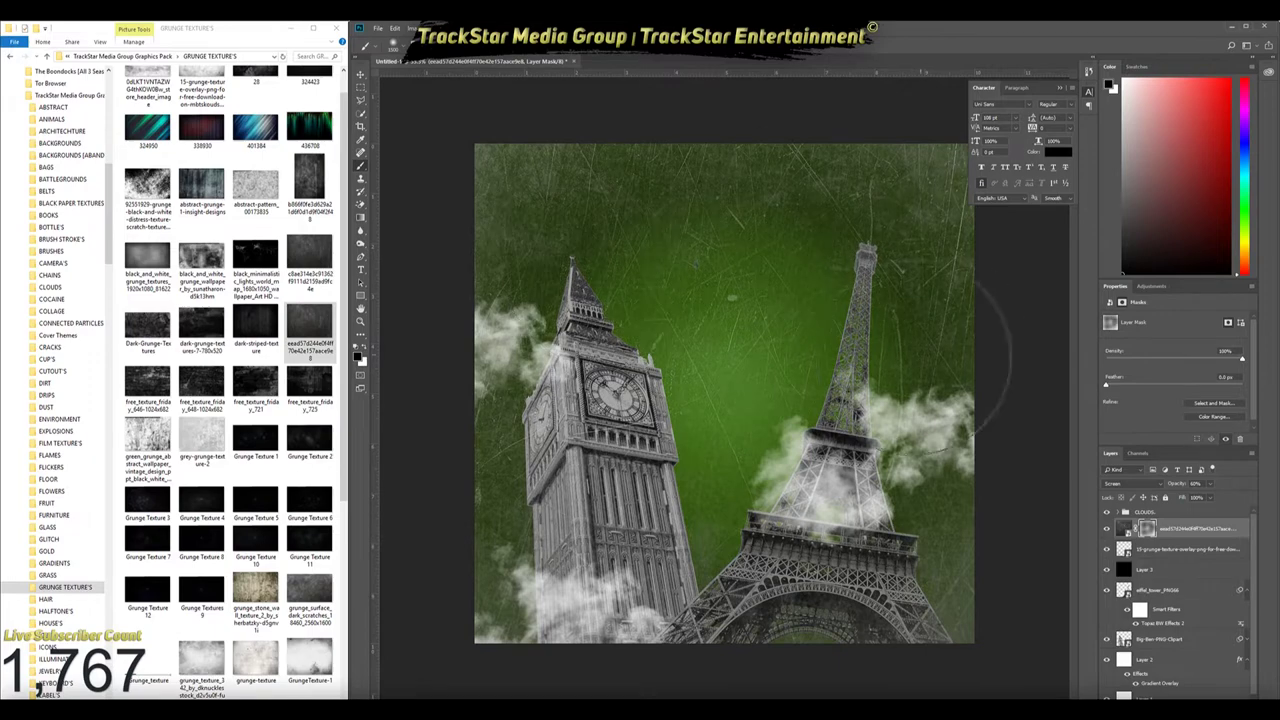
Lower the opacity of both tower layers so they fade into the green
click(1159, 638)
ctrl+click(1175, 590)
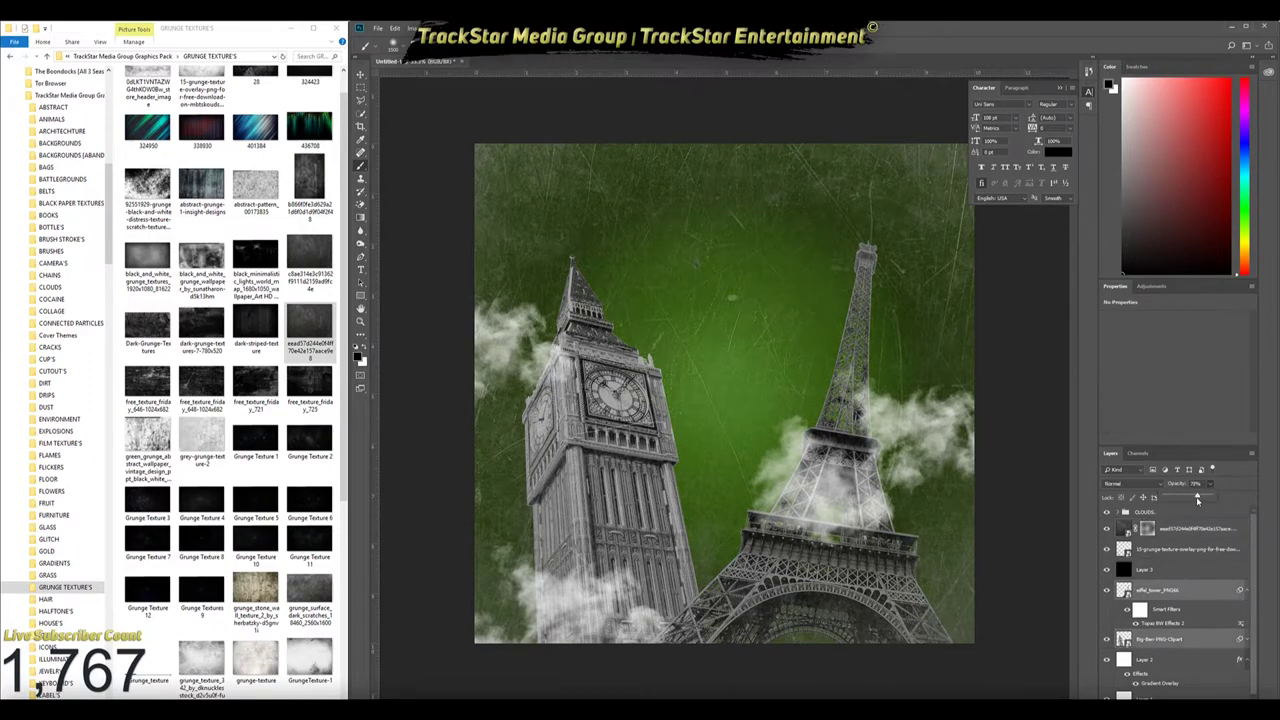
drag(1199, 500, 1186, 500)
scroll(230, 400, down, 5)
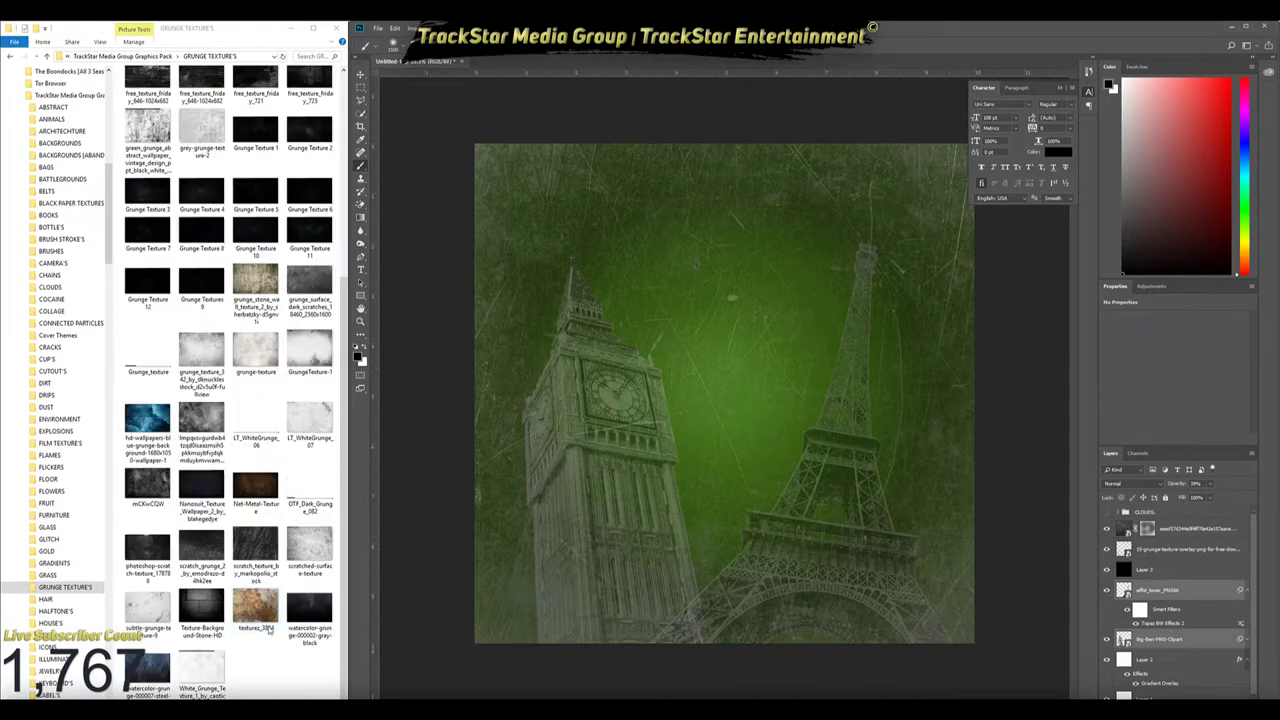
scroll(55, 455, down, 3)
click(55, 456)
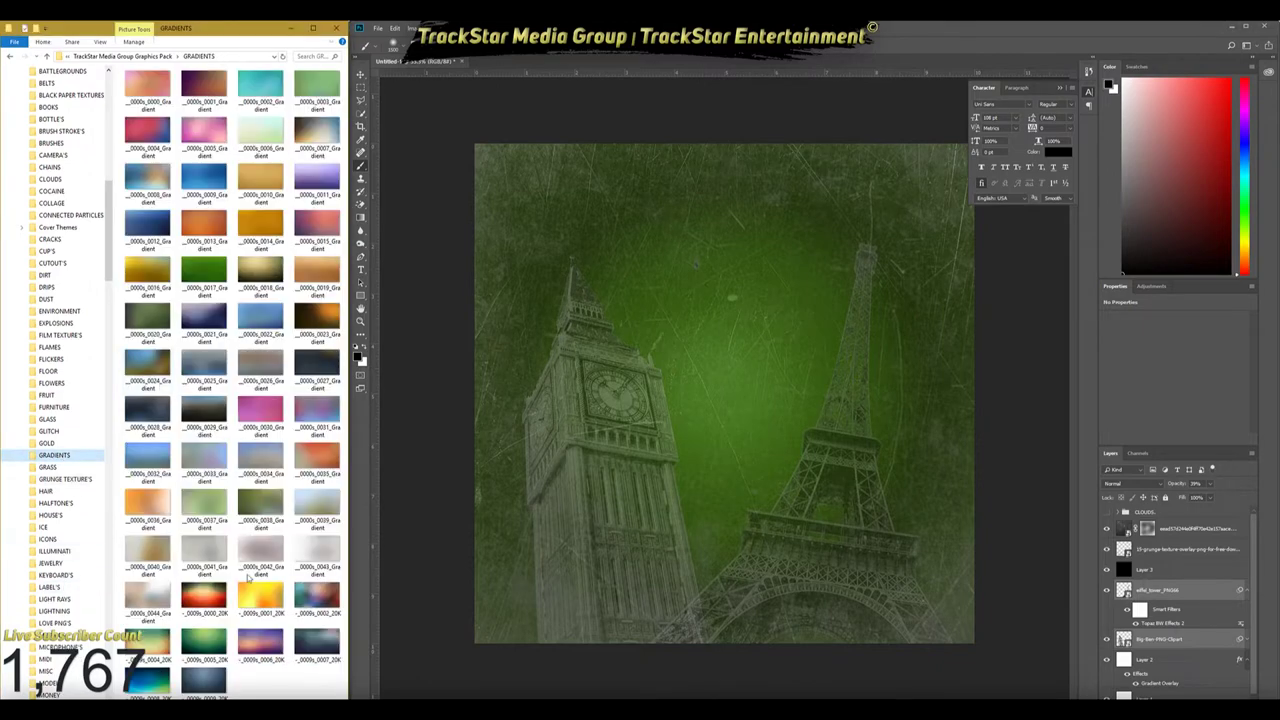
Place gradient _0043 above Layer 3 and make it nearly transparent
drag(317, 548, 730, 522)
key(Return)
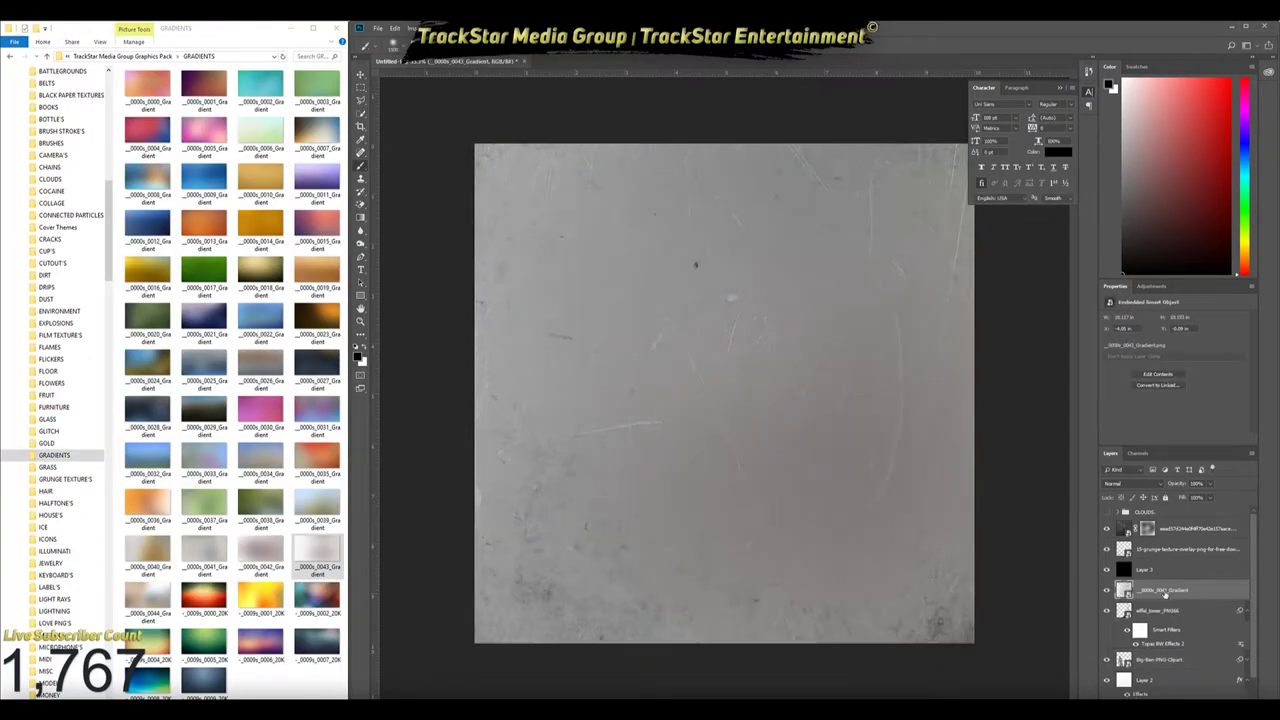
drag(1166, 592, 1172, 566)
click(1210, 483)
drag(1186, 499, 1168, 502)
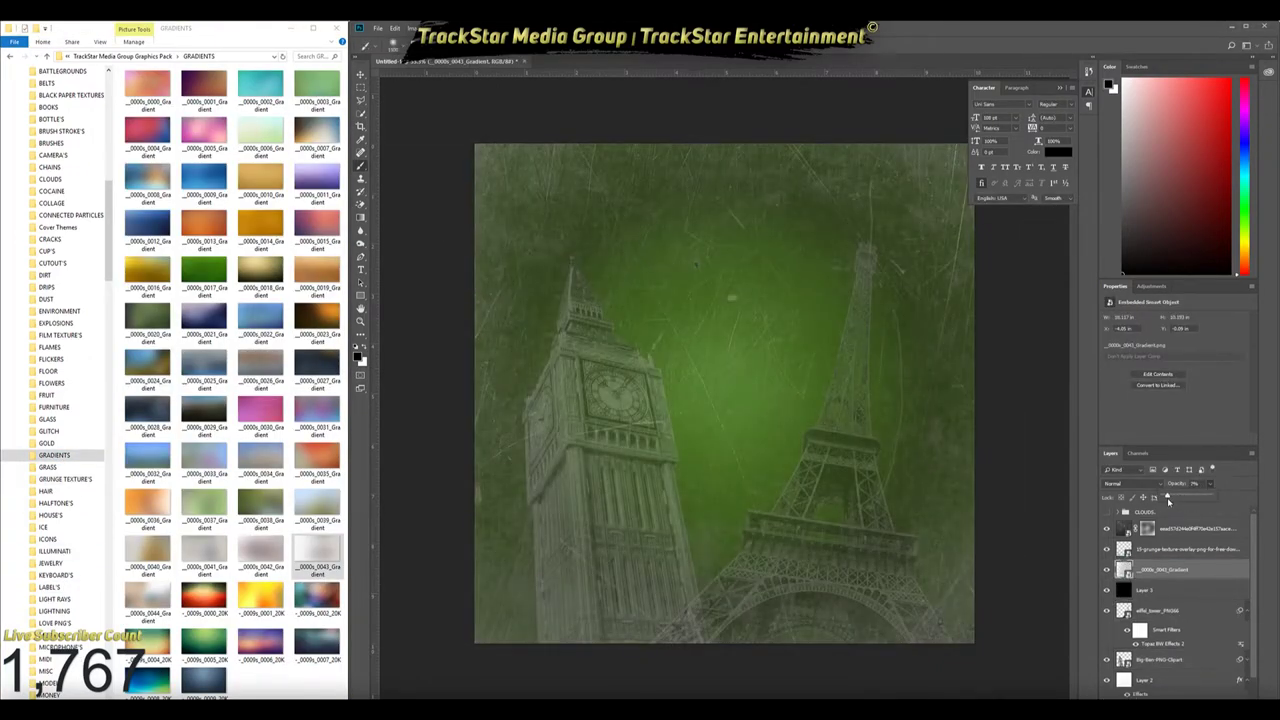
Place a vignette from the vignettes folder, stretched to cover the whole canvas
scroll(55, 400, down, 5)
scroll(55, 400, down, 5)
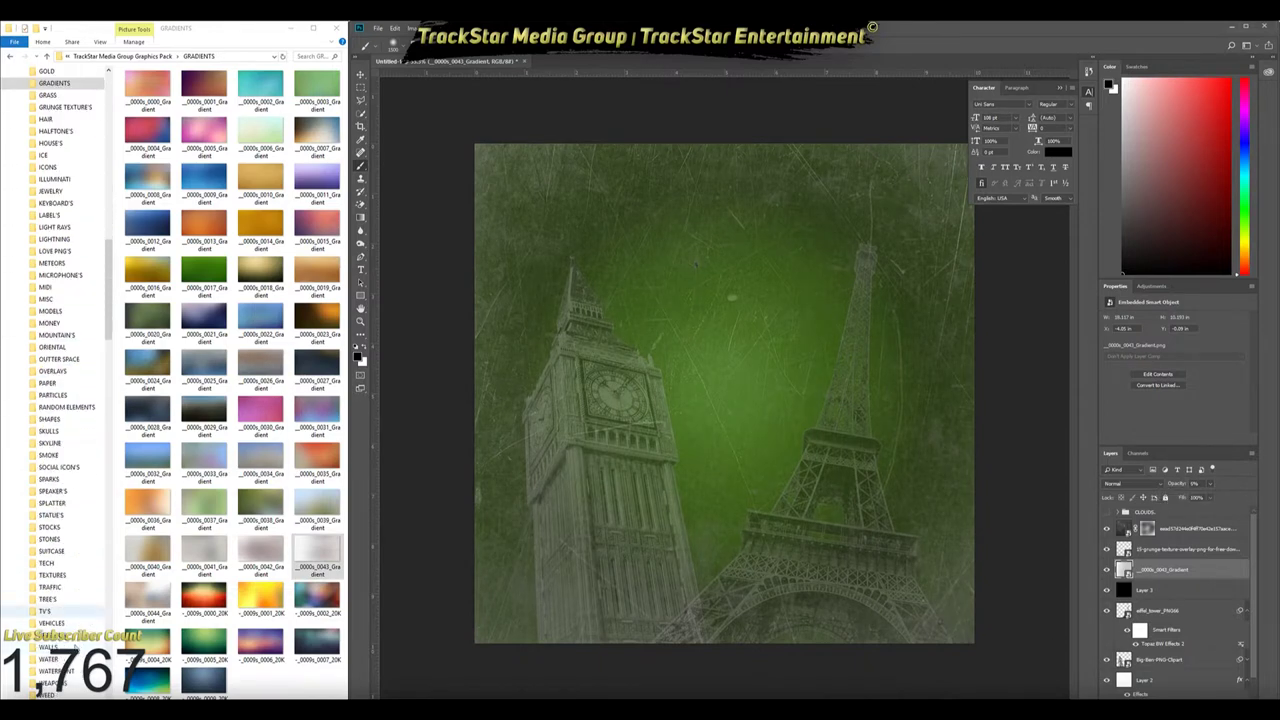
click(52, 611)
mouse_move(260, 85)
mouse_down()
mouse_move(724, 393)
mouse_move(600, 217)
mouse_up()
mouse_move(691, 234)
mouse_down()
mouse_move(966, 606)
mouse_move(974, 643)
mouse_up()
key(Return)
Duplicate the vignette and group both copies as VINETTE'S
key(ctrl+j)
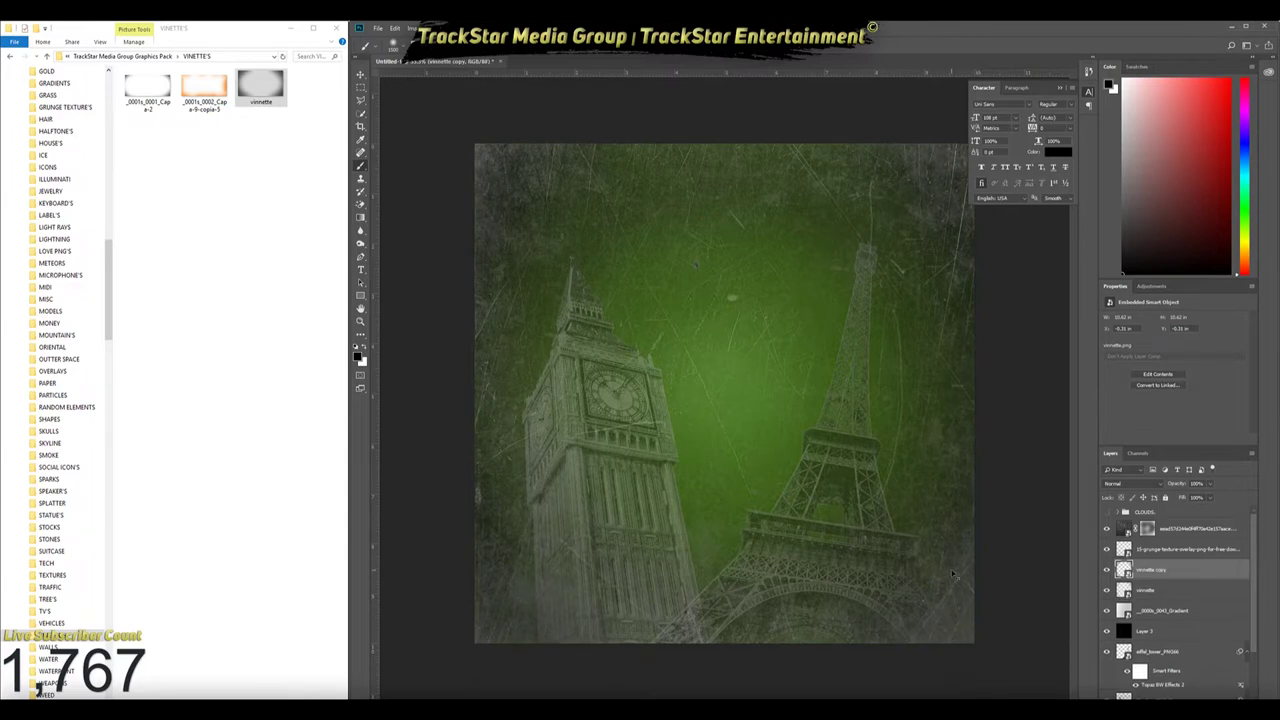
key(ctrl+g)
double_click(1145, 545)
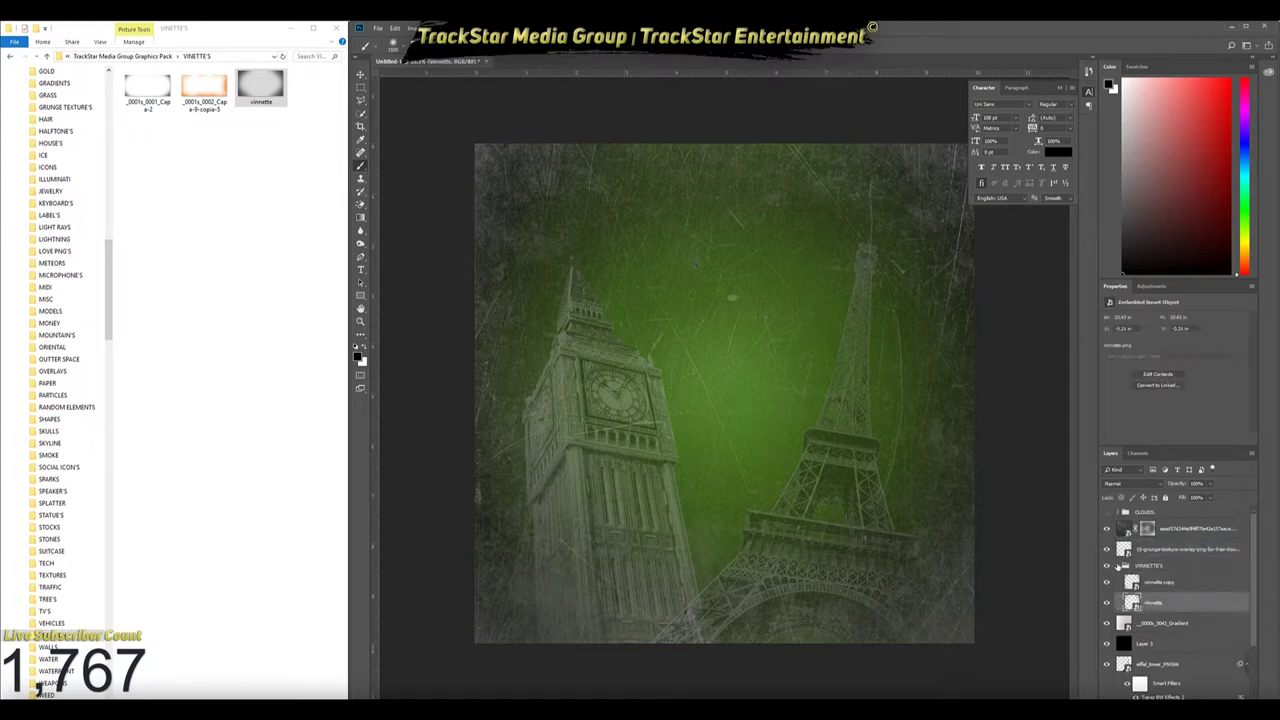
right_click(1152, 582)
click(1162, 592)
Place the Spacelike space image and move it beneath both tower layers
scroll(60, 456, down, 2)
click(58, 419)
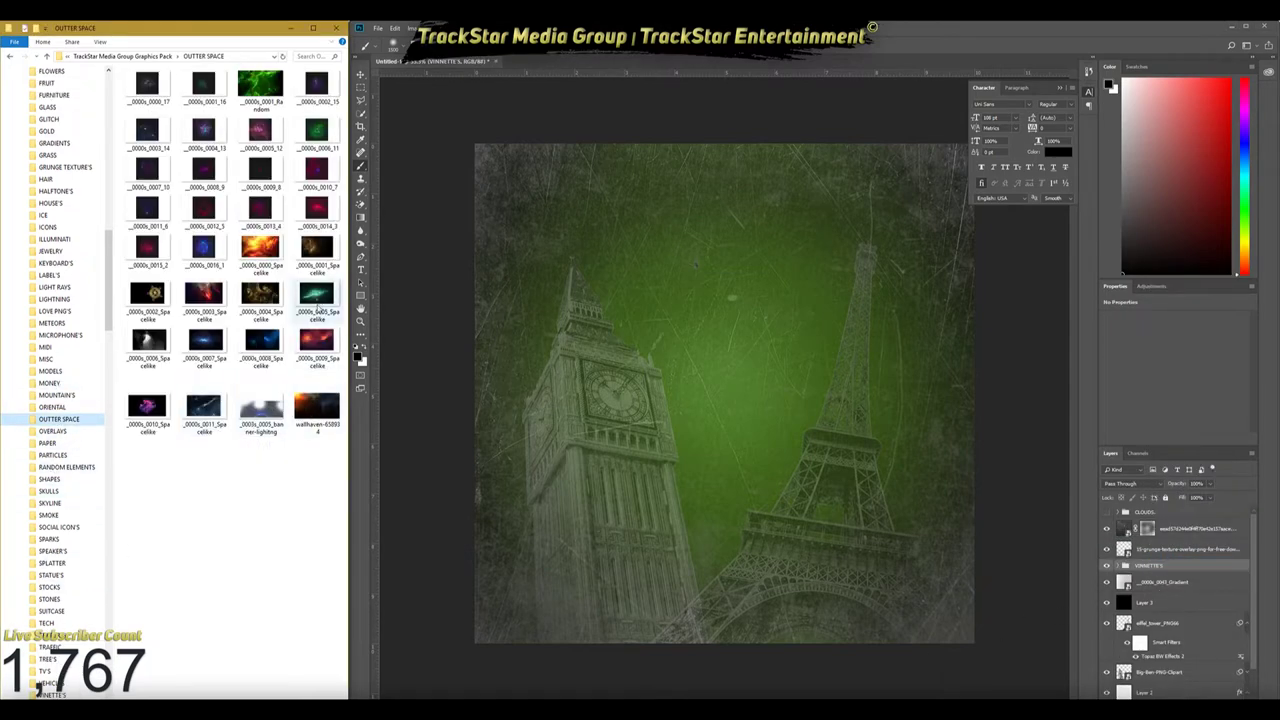
drag(317, 250, 745, 422)
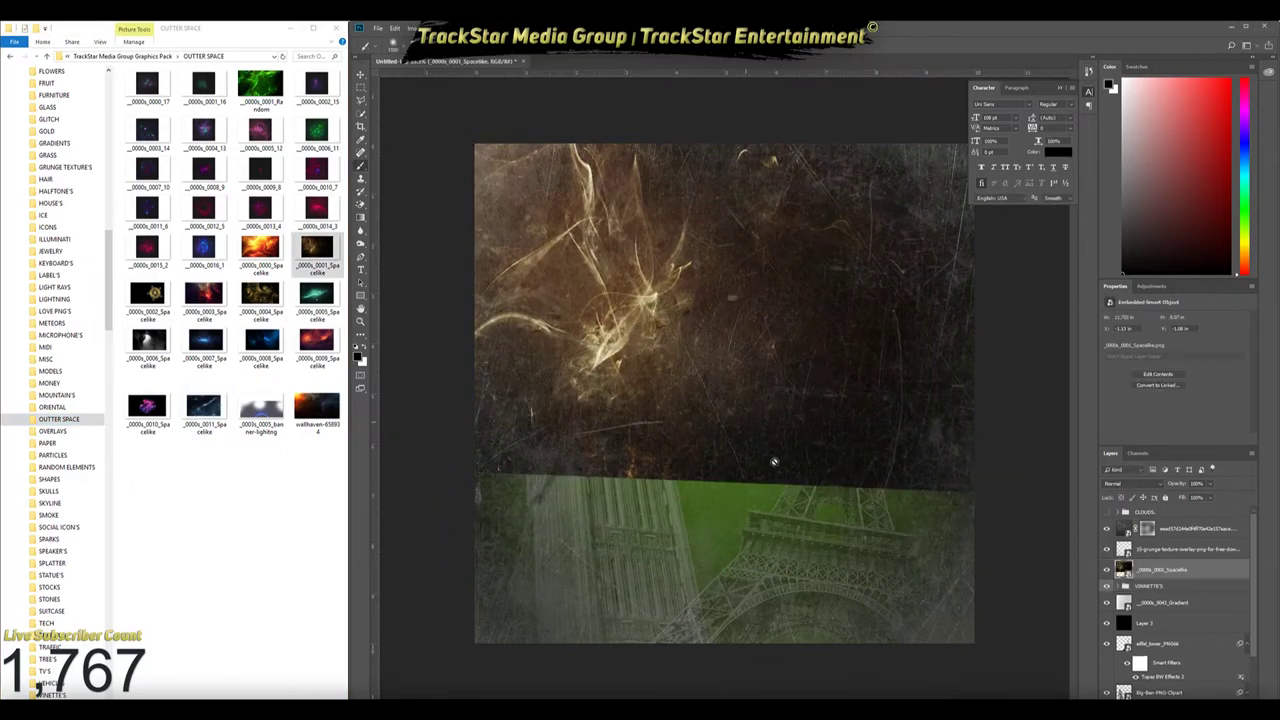
drag(1189, 613, 1185, 630)
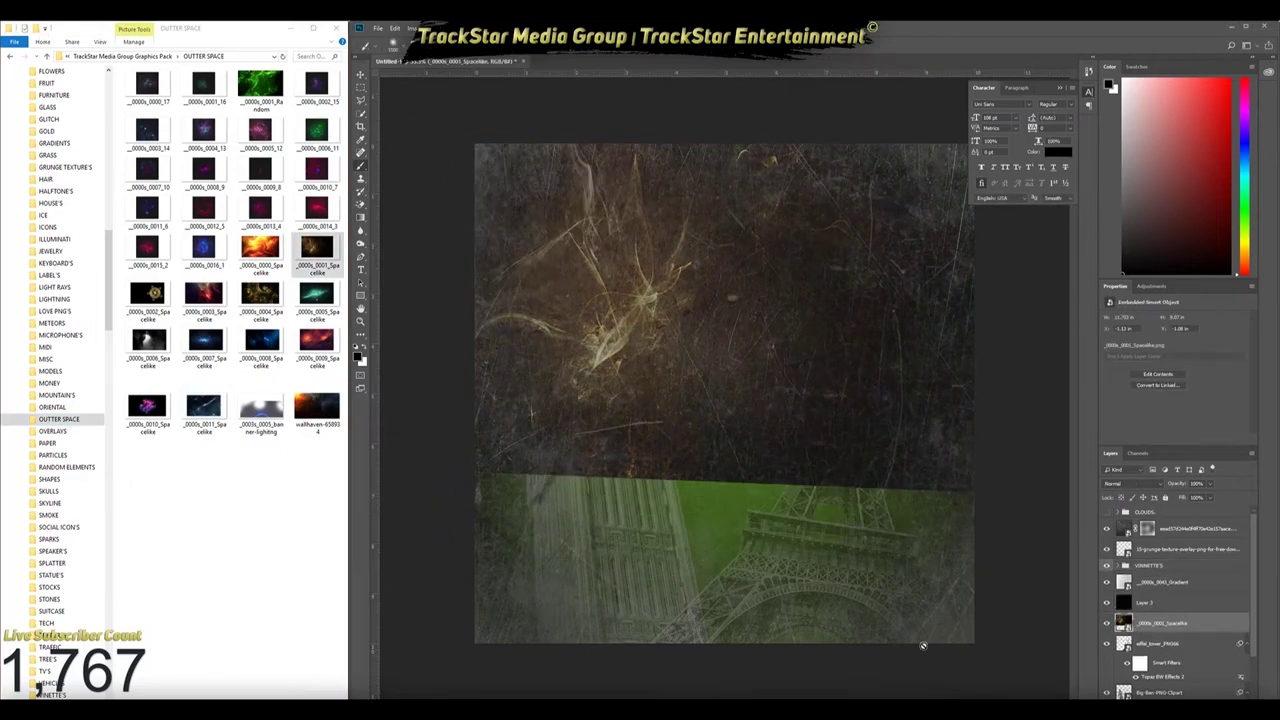
key(ctrl+bracketleft)
key(ctrl+bracketleft)
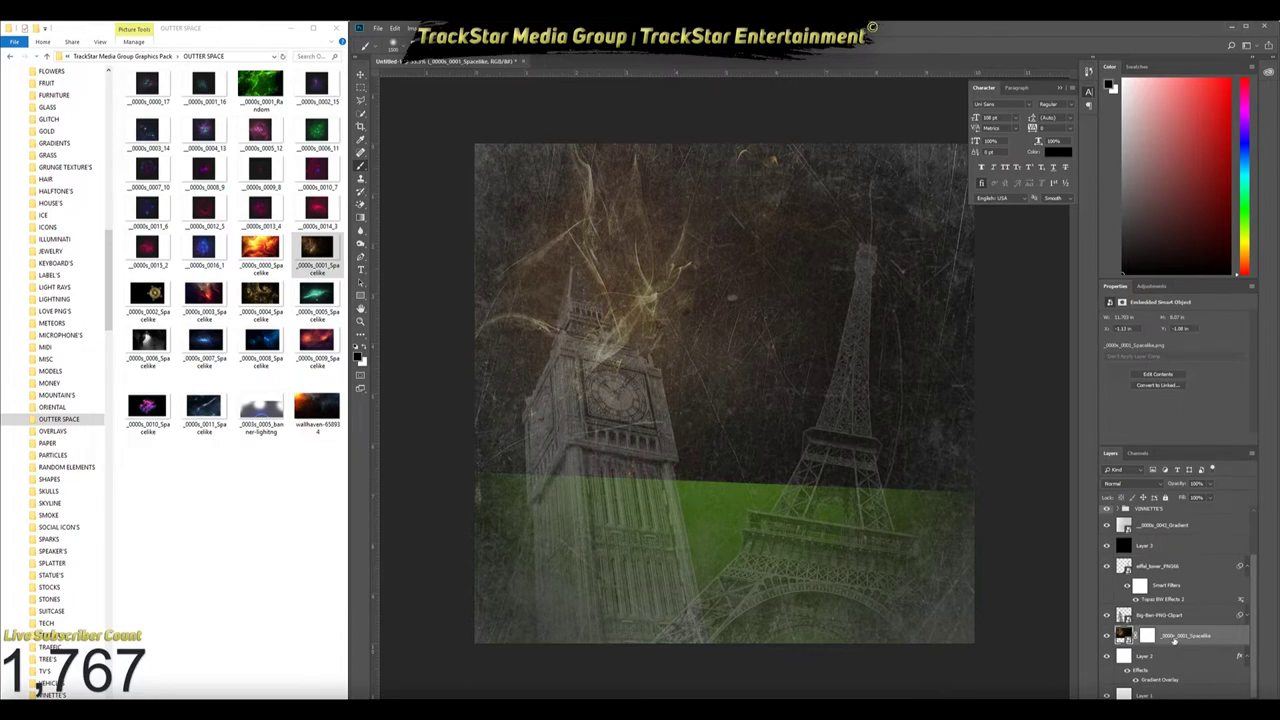
Select both tower silhouettes, reveal green through the mask, invert, and spread a soft glow between them
ctrl+shift+click(1124, 565)
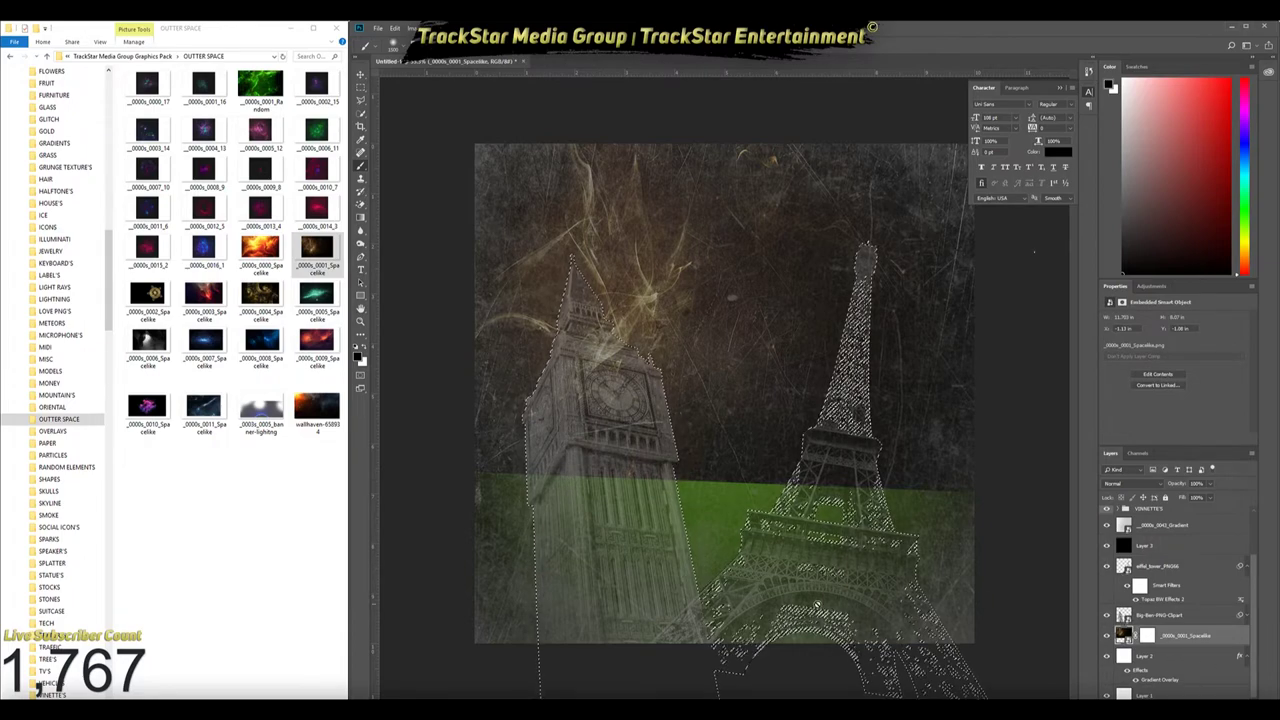
click(1147, 635)
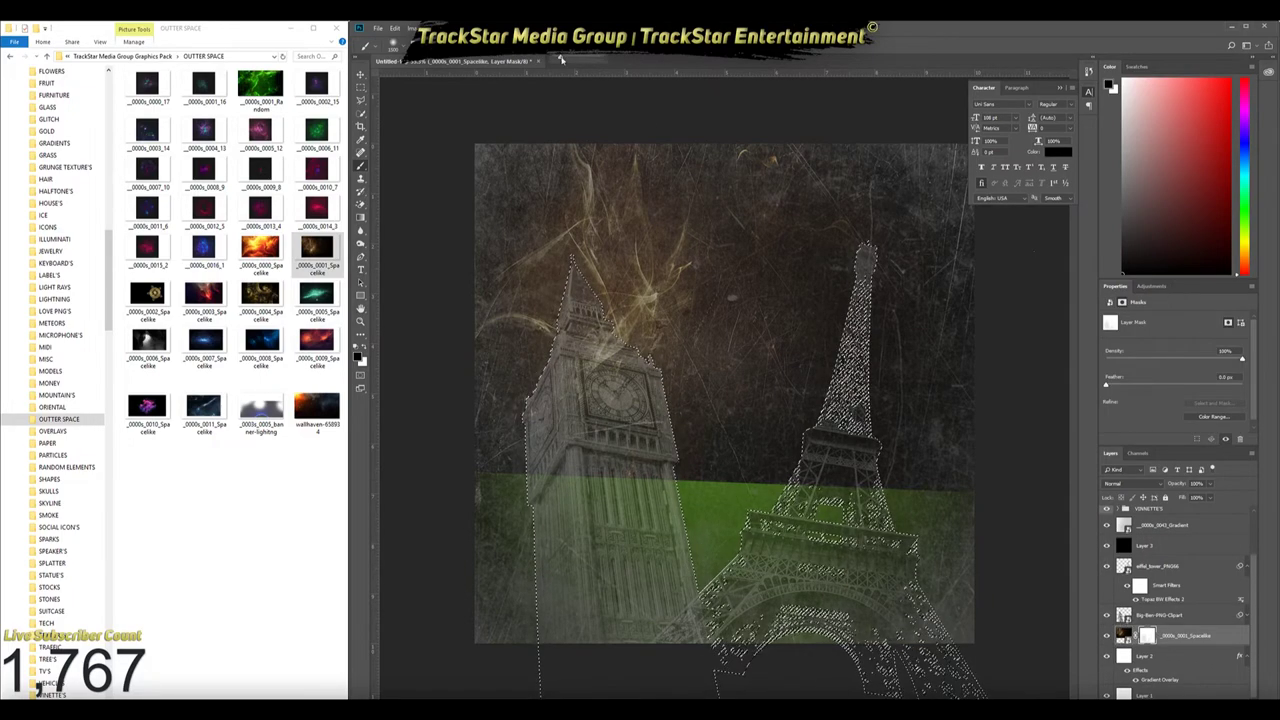
drag(600, 420, 686, 457)
drag(865, 310, 835, 520)
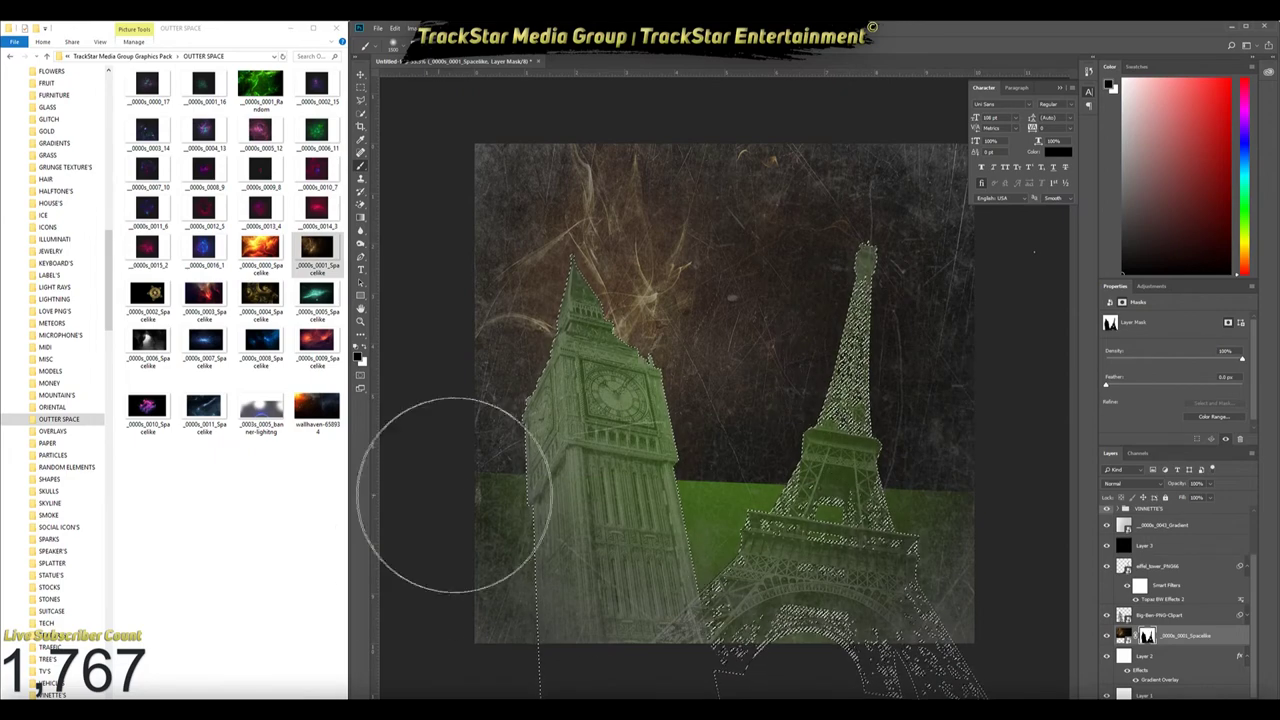
key(ctrl+shift+i)
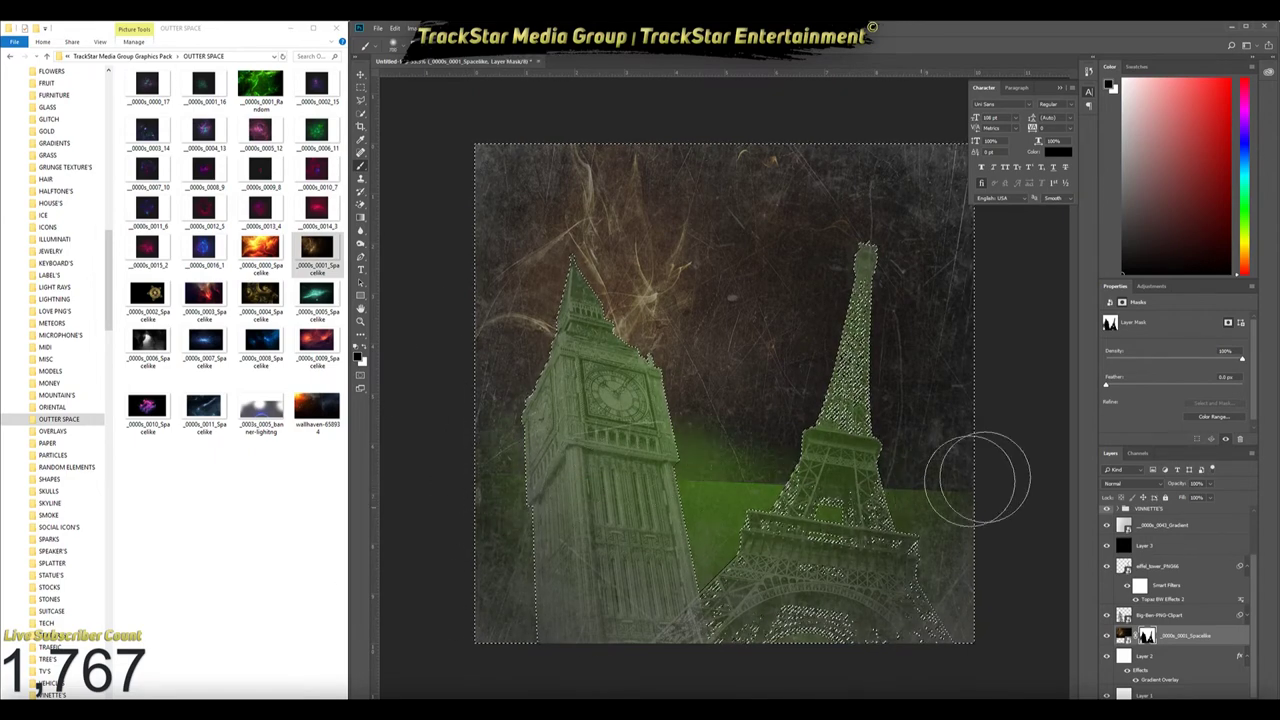
drag(957, 471, 471, 514)
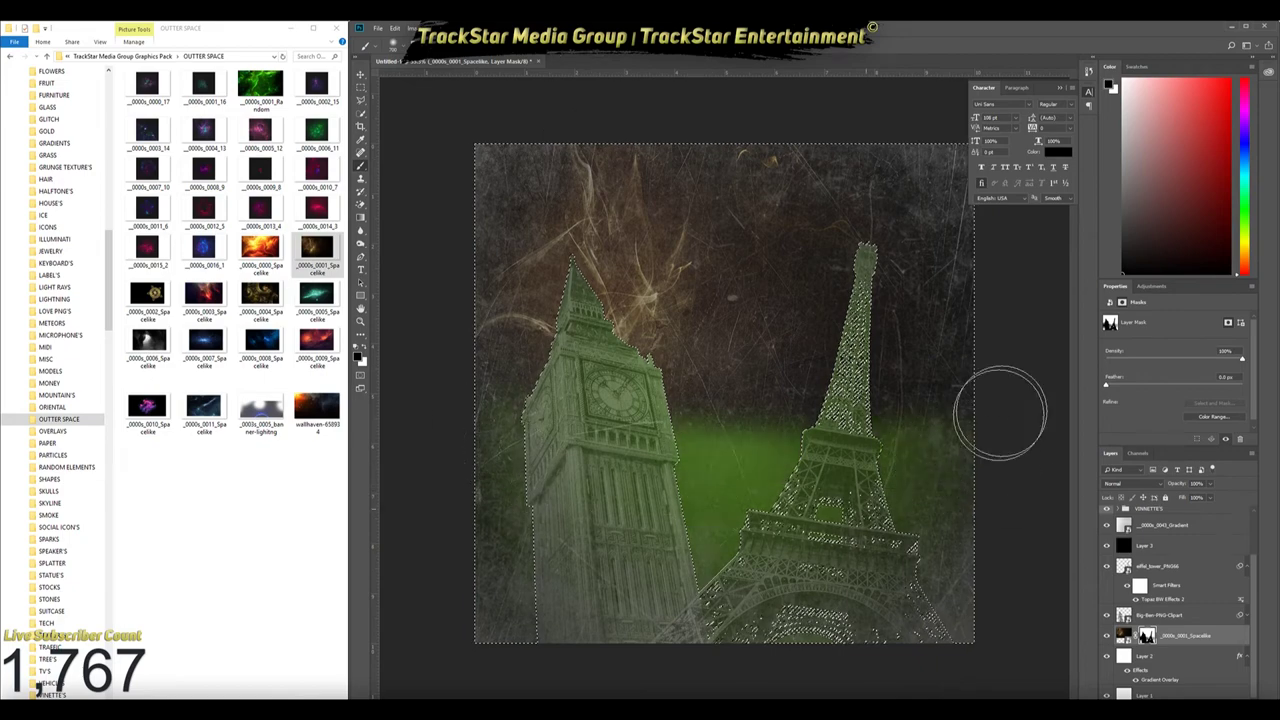
Fill the Big Ben and Eiffel Tower silhouettes green on a new empty layer
key(ctrl+shift+alt+n)
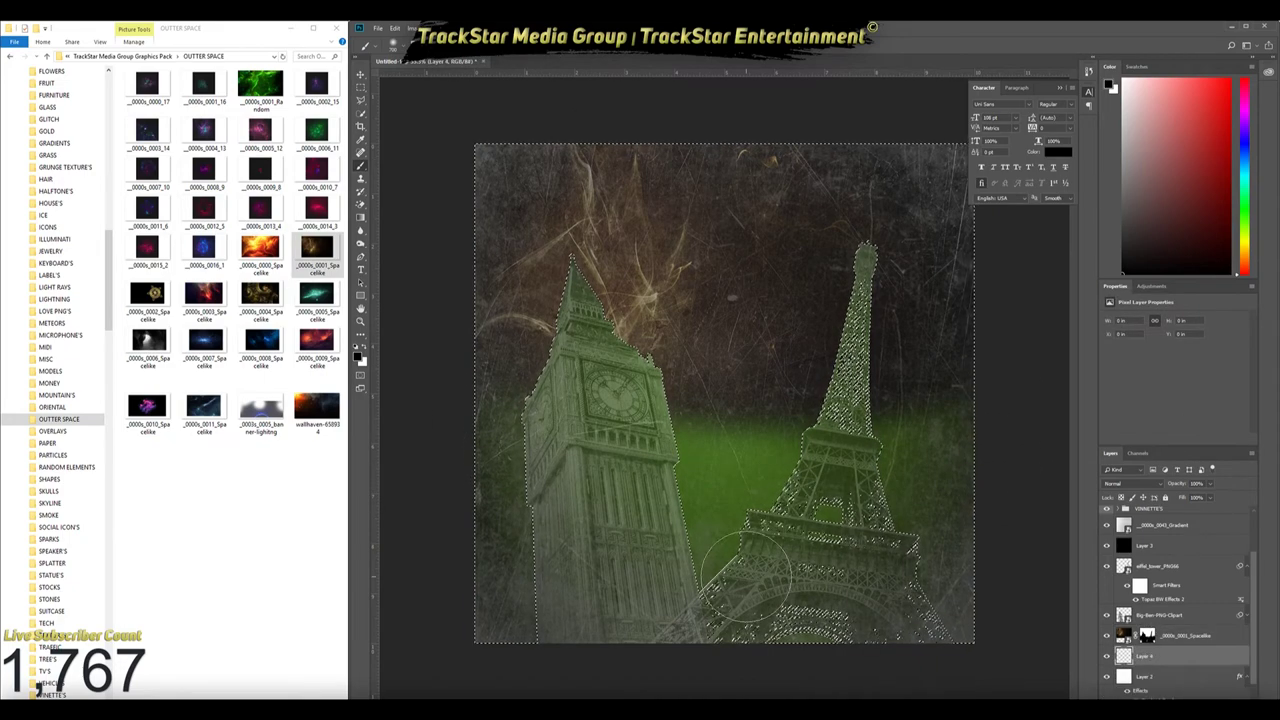
key(alt+BackSpace)
key(ctrl+d)
scroll(1180, 600, up, 1)
Group the Big Ben and Eiffel Tower layers and set the grunge texture to 65% opacity
click(1106, 627)
click(1106, 627)
click(1160, 627)
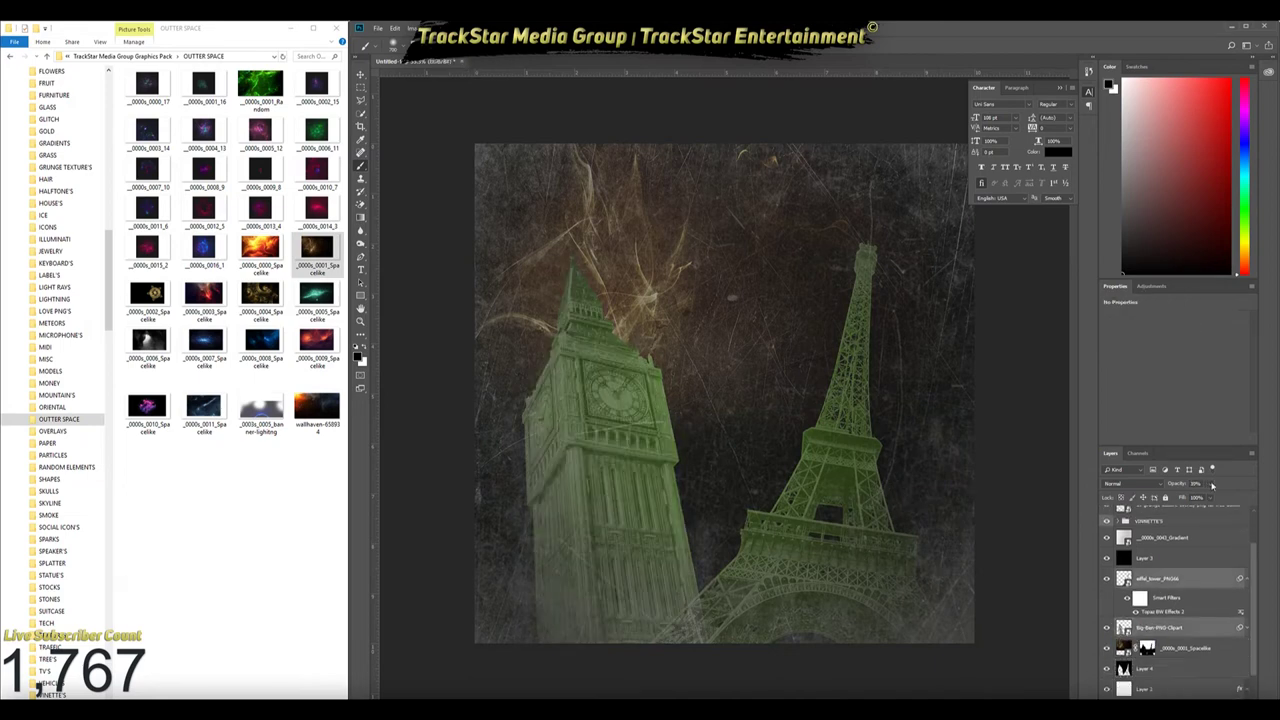
ctrl+click(1160, 578)
key(ctrl+g)
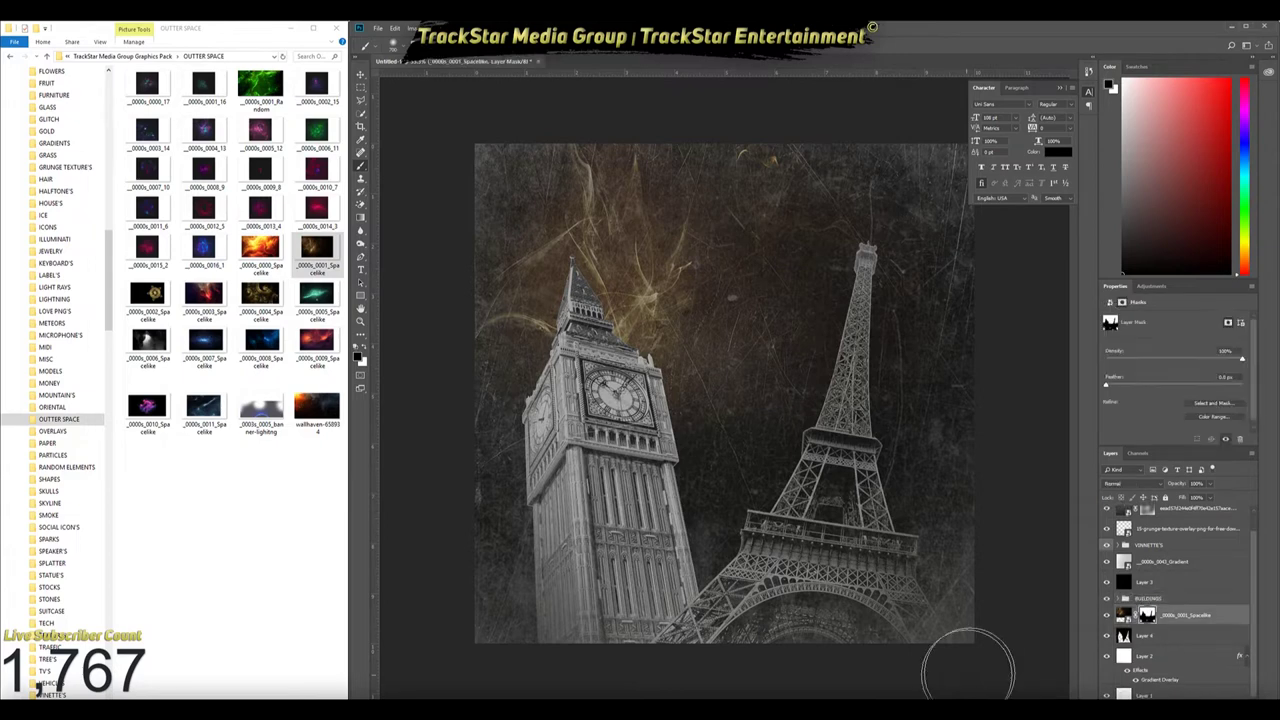
scroll(1180, 600, up, 1)
click(1180, 549)
text(65)
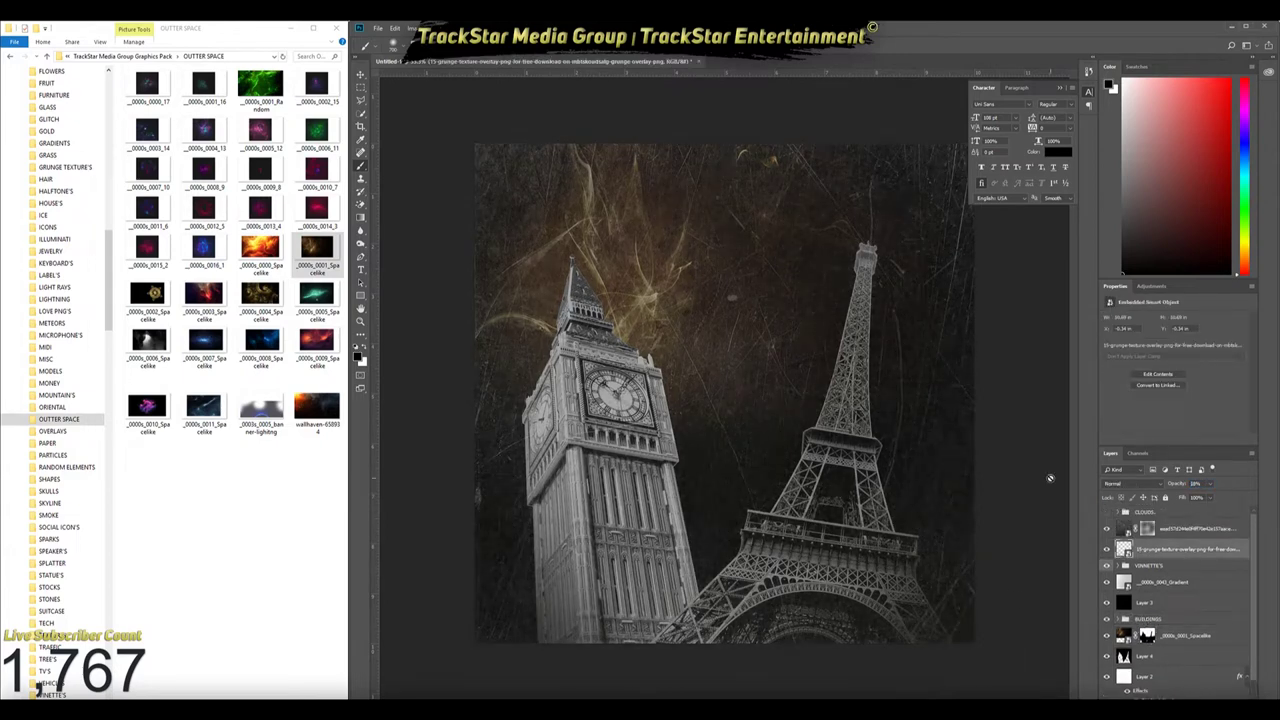
Rotate the Spacelike texture over the sky and paint its mask to reveal glow around the Eiffel Tower
scroll(1160, 600, down, 1)
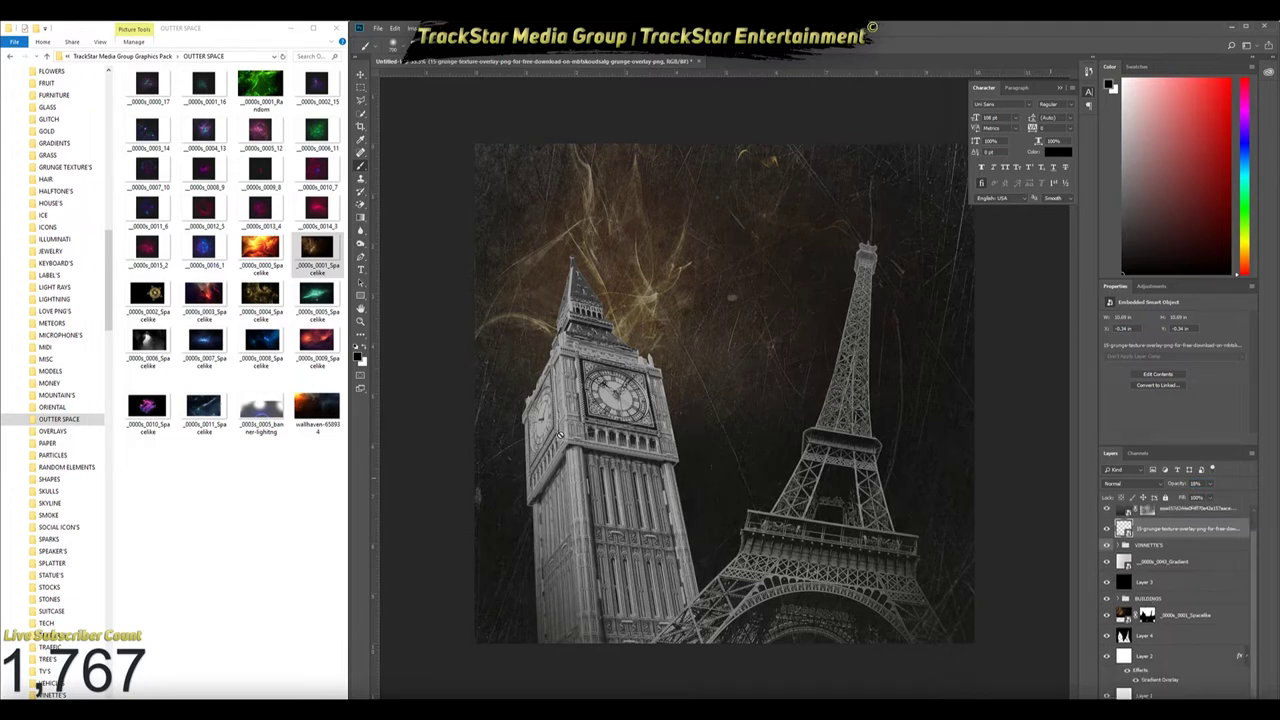
click(1185, 615)
drag(999, 492, 915, 535)
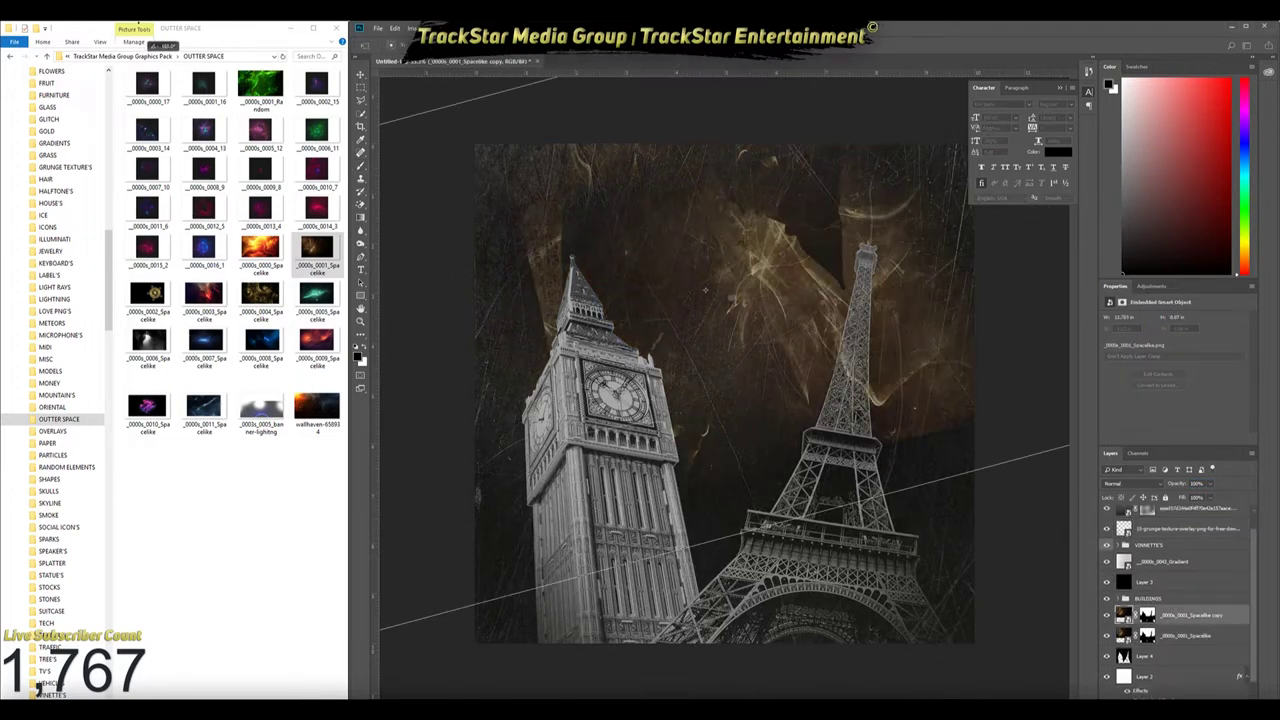
drag(915, 535, 910, 390)
key(Return)
click(1147, 615)
drag(955, 620, 795, 465)
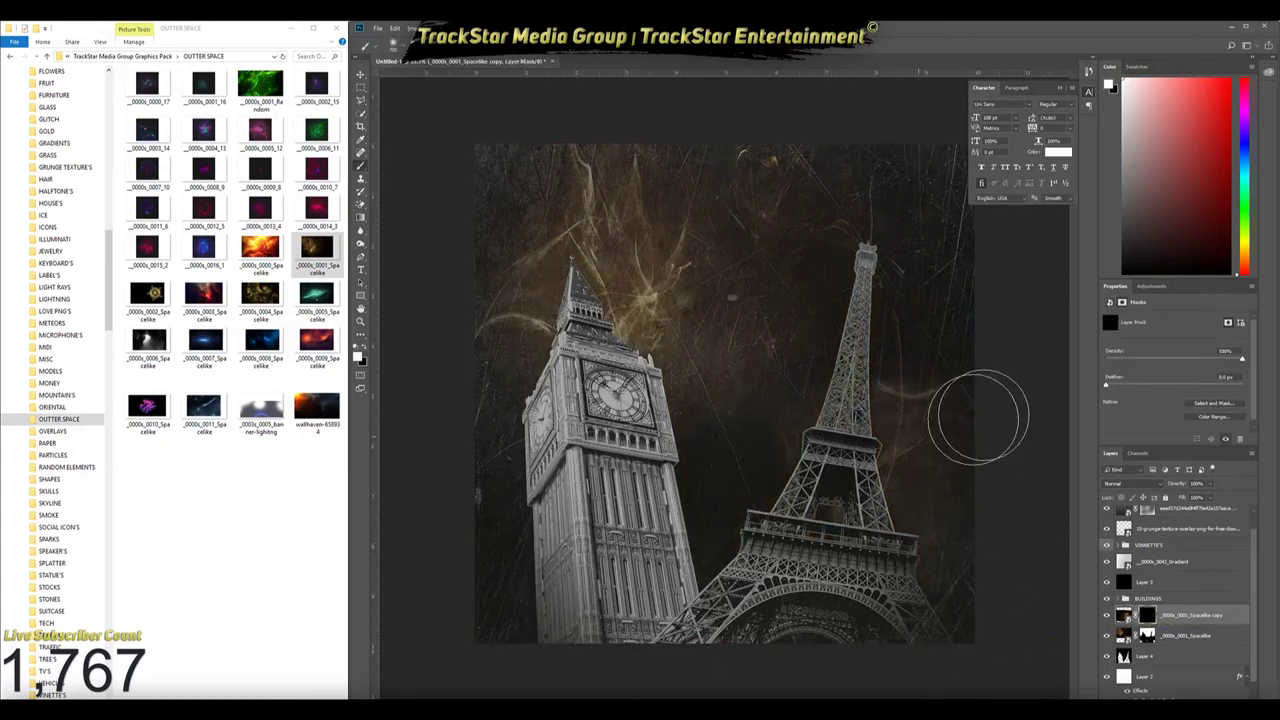
Transform the Spacelike copy, shift it down and right, and brush its mask
click(1185, 635)
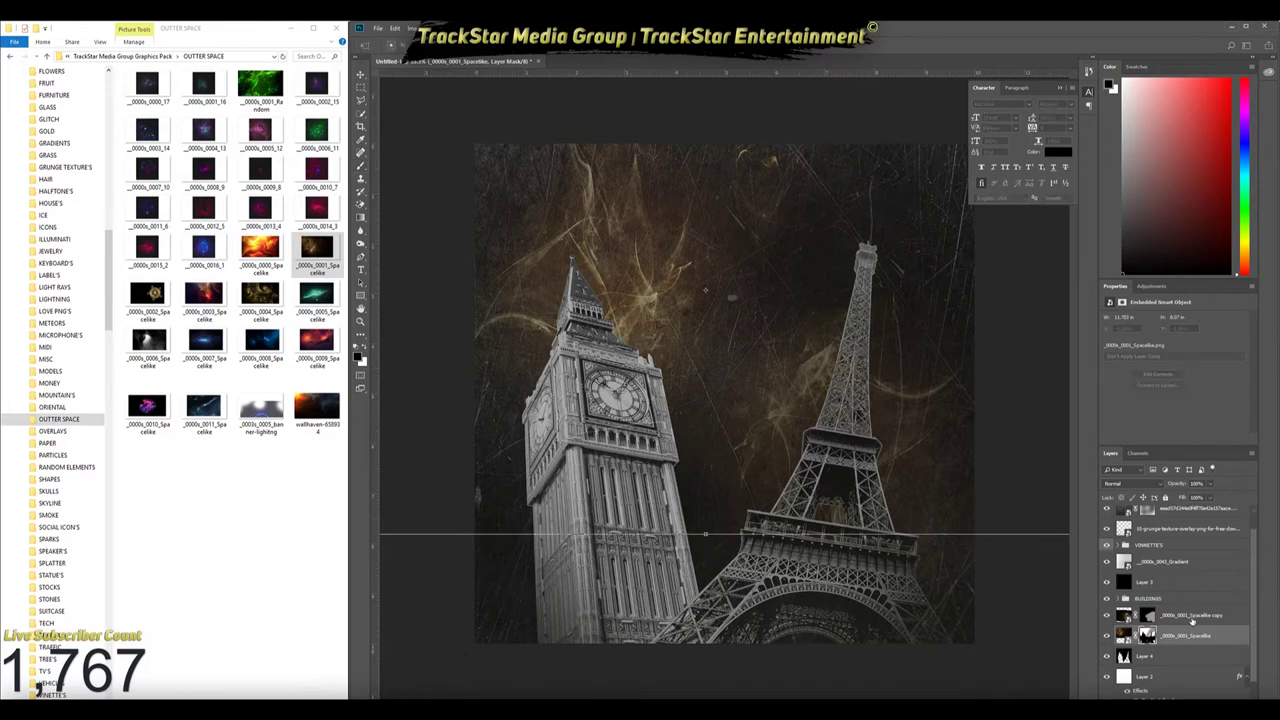
click(1190, 620)
key(ctrl+t)
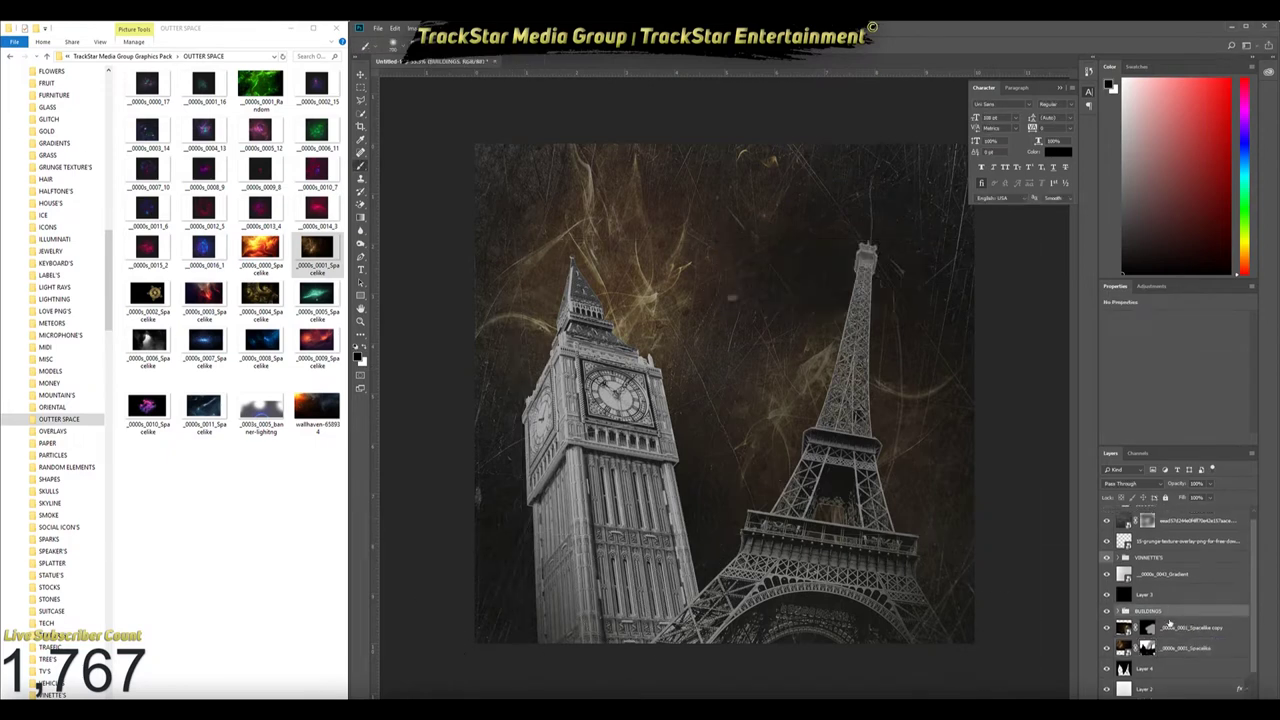
key(Return)
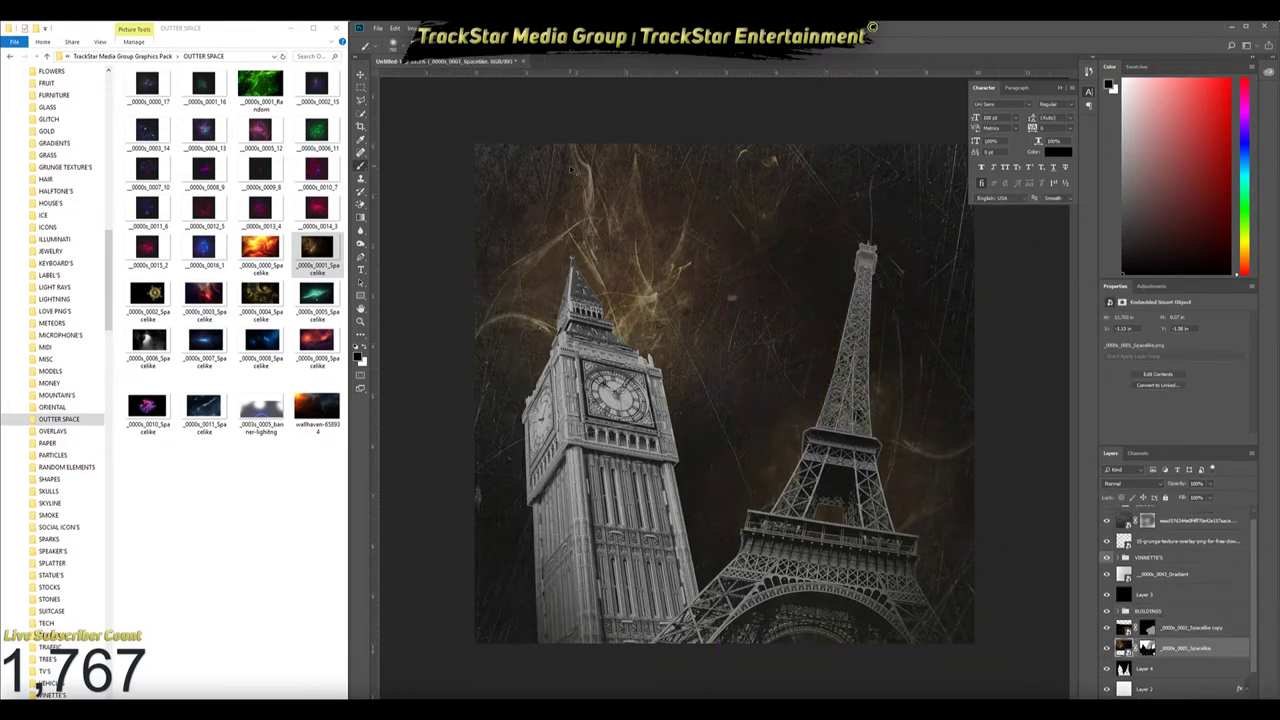
drag(569, 169, 602, 254)
key(b)
key(ctrl+backslash)
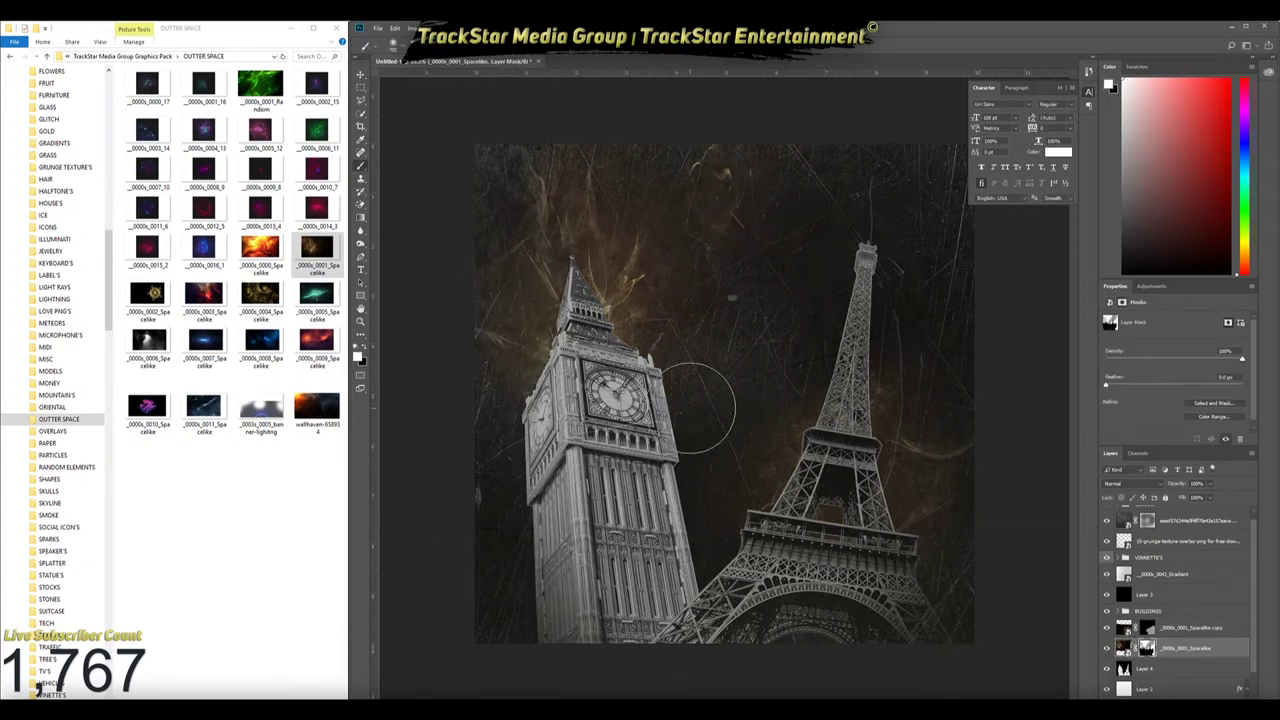
click(1143, 603)
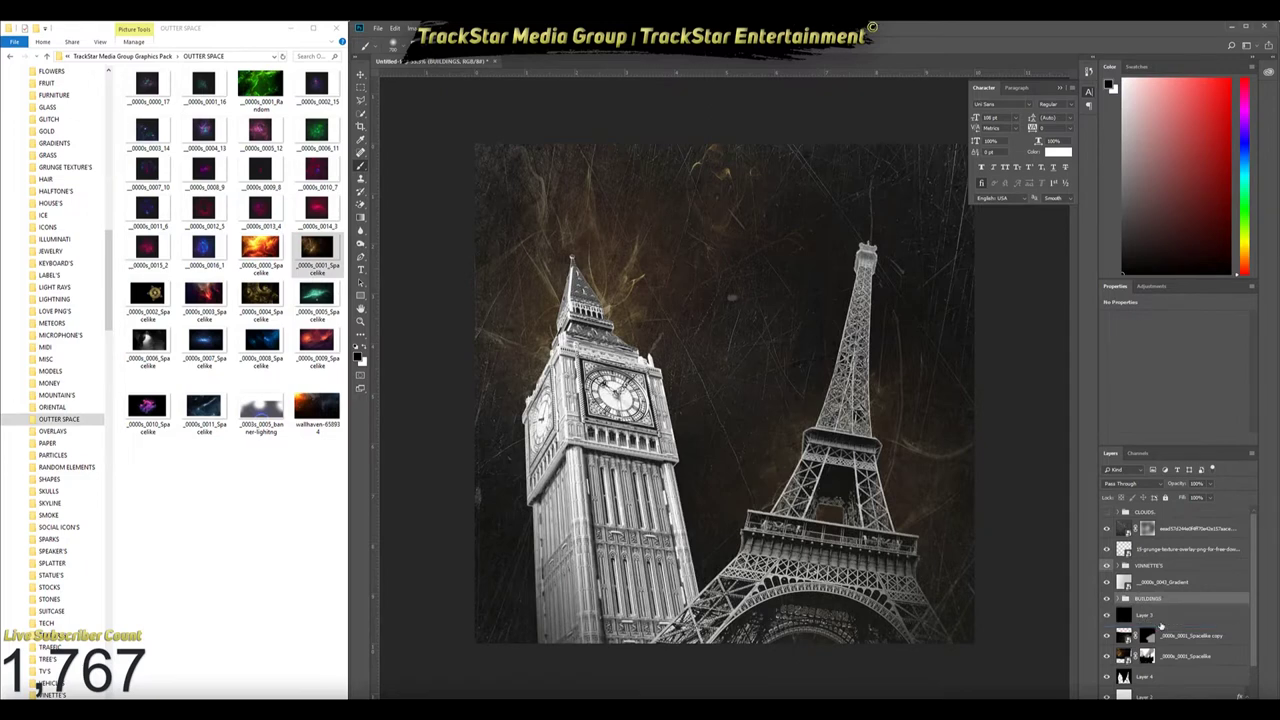
Raise Layer 3 to 63% opacity and place a trial fire image scaled over the canvas
drag(1213, 498, 1222, 497)
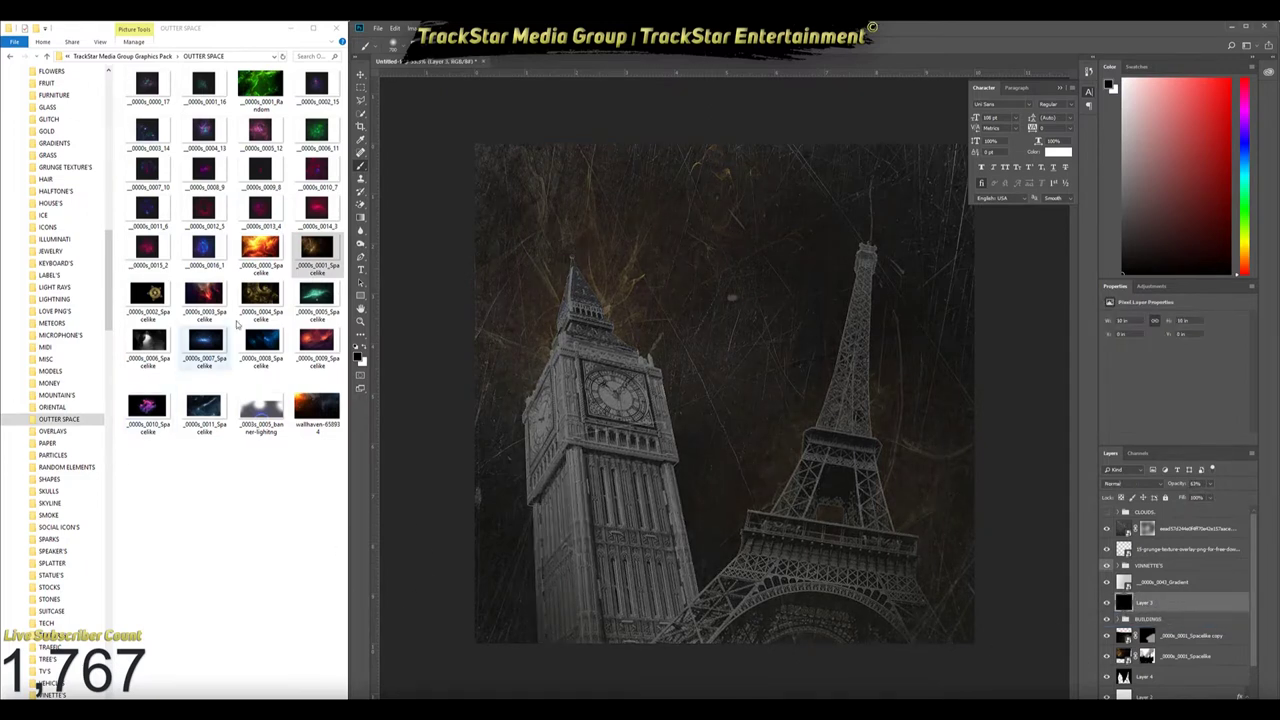
drag(260, 248, 720, 390)
drag(971, 486, 985, 680)
key(Return)
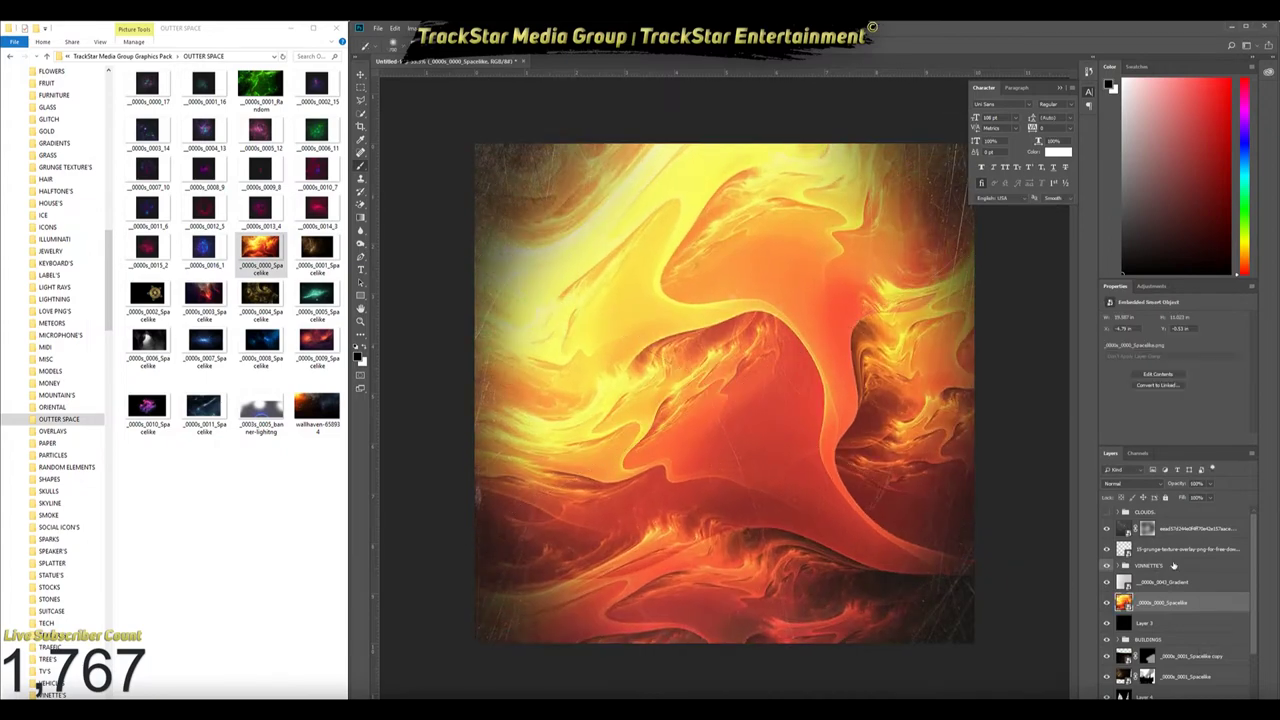
drag(1197, 502, 1188, 500)
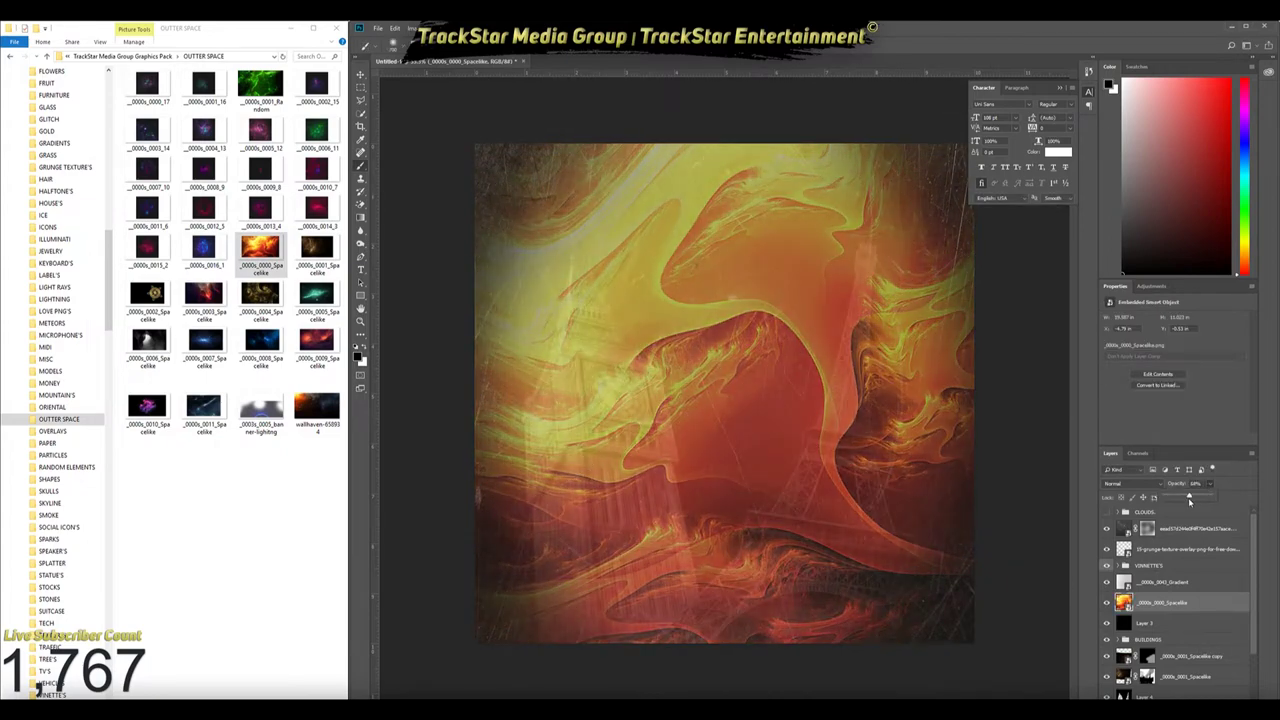
Delete the trial fire layer
scroll(1127, 485, down, 5)
scroll(1127, 485, down, 4)
scroll(1127, 485, down, 3)
scroll(1127, 485, down, 1)
scroll(1127, 485, down, 1)
scroll(1127, 485, down, 2)
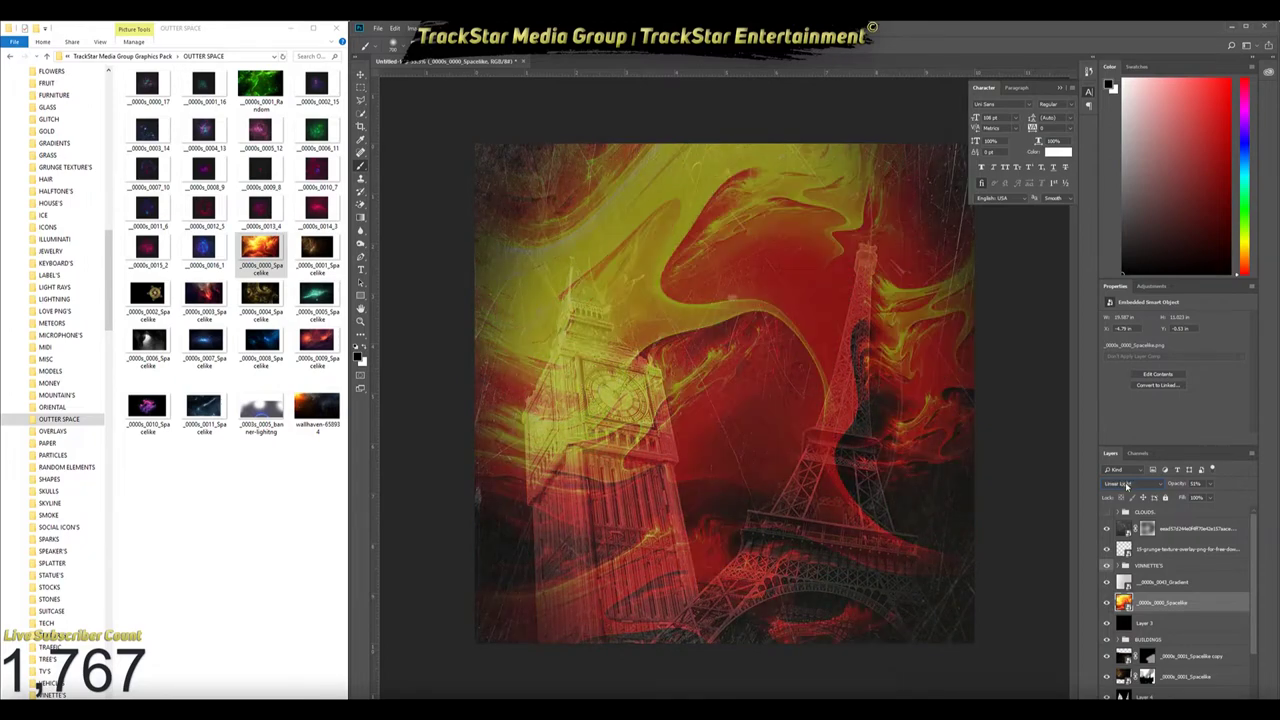
drag(1188, 498, 1180, 498)
key(Delete)
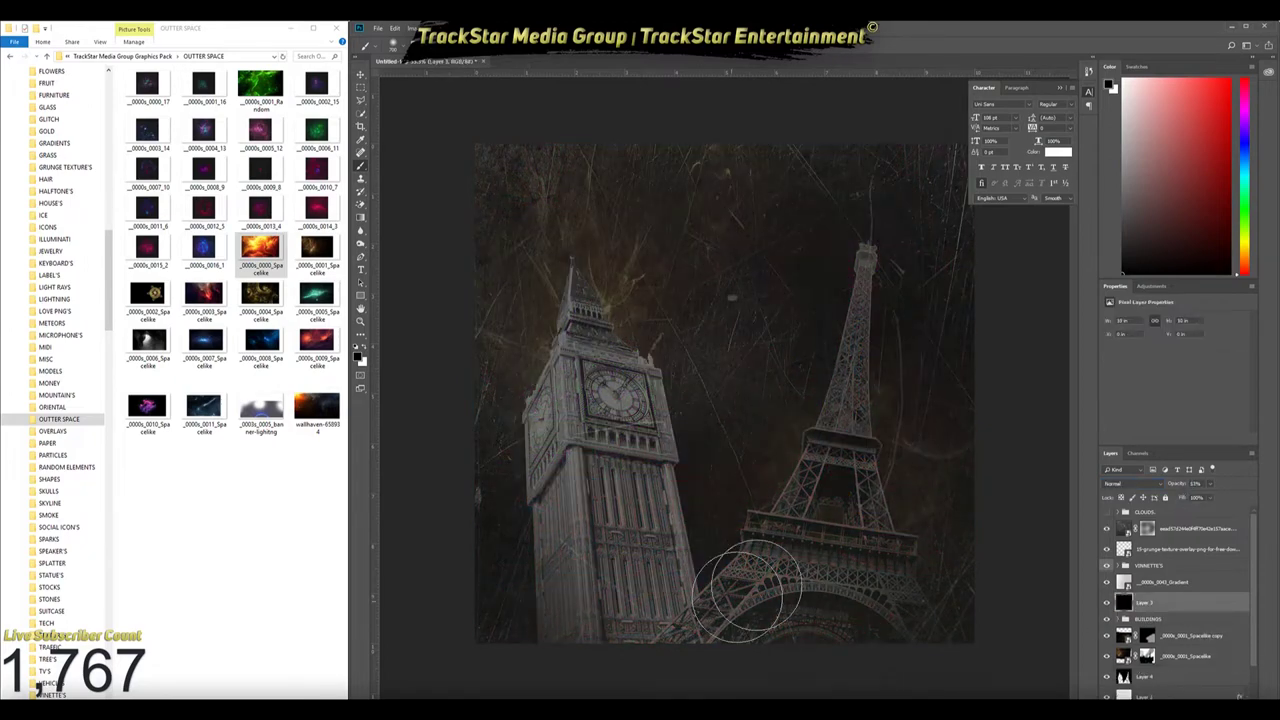
Place a sparks image from the SPARKS folder over the lower half of the canvas
scroll(55, 480, down, 1)
click(48, 527)
drag(148, 88, 655, 563)
Commit the sparks image and move its layer to the top, just under CLOUDS
key(Return)
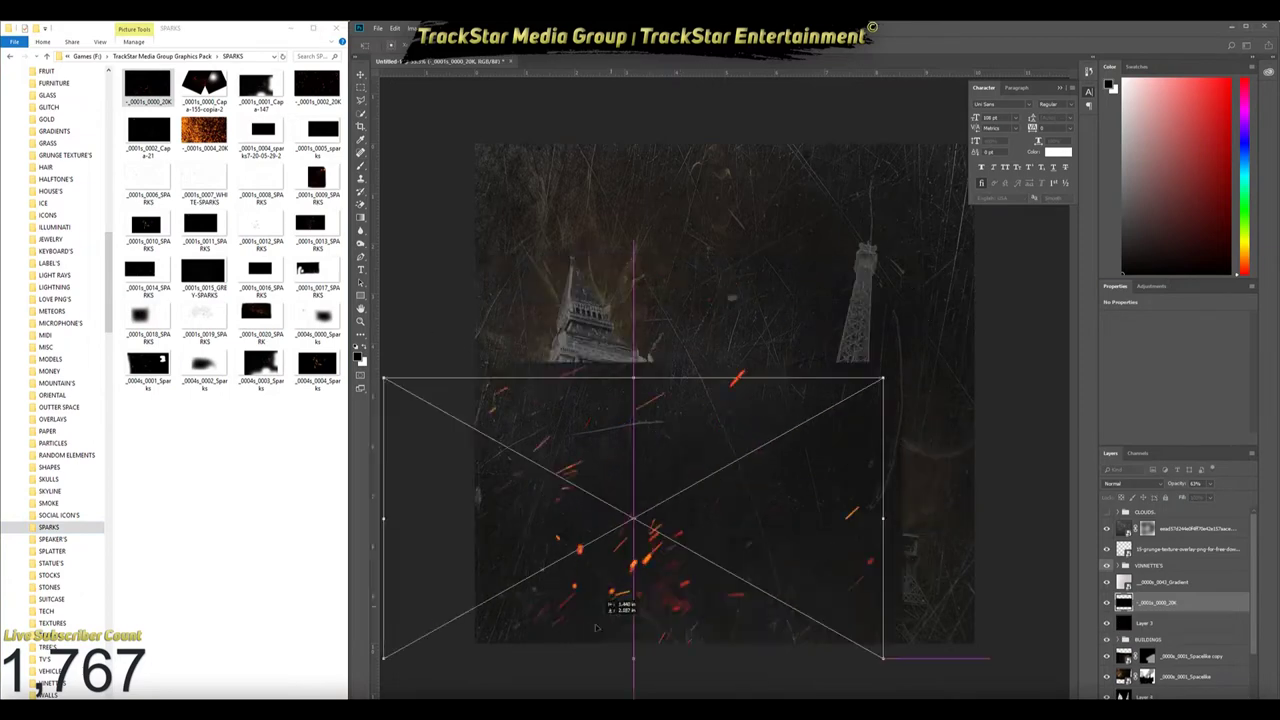
drag(1160, 602, 1165, 594)
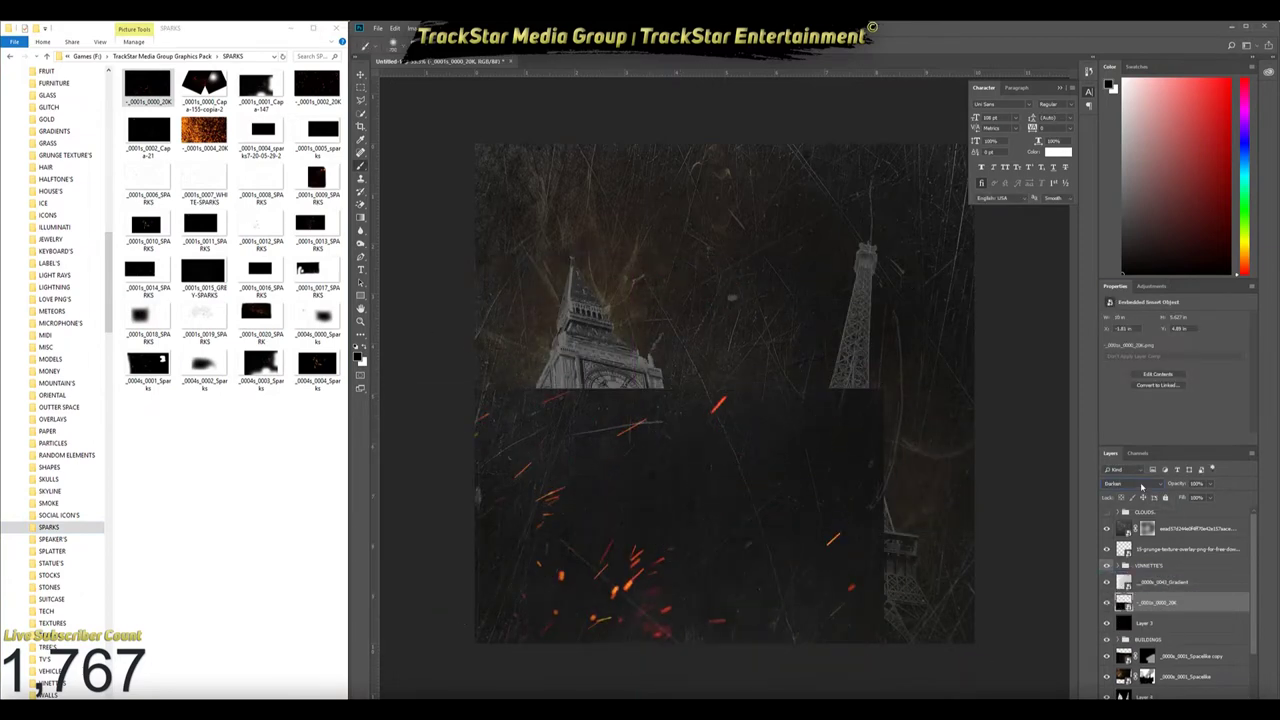
scroll(1142, 486, down, 2)
drag(1155, 602, 1172, 525)
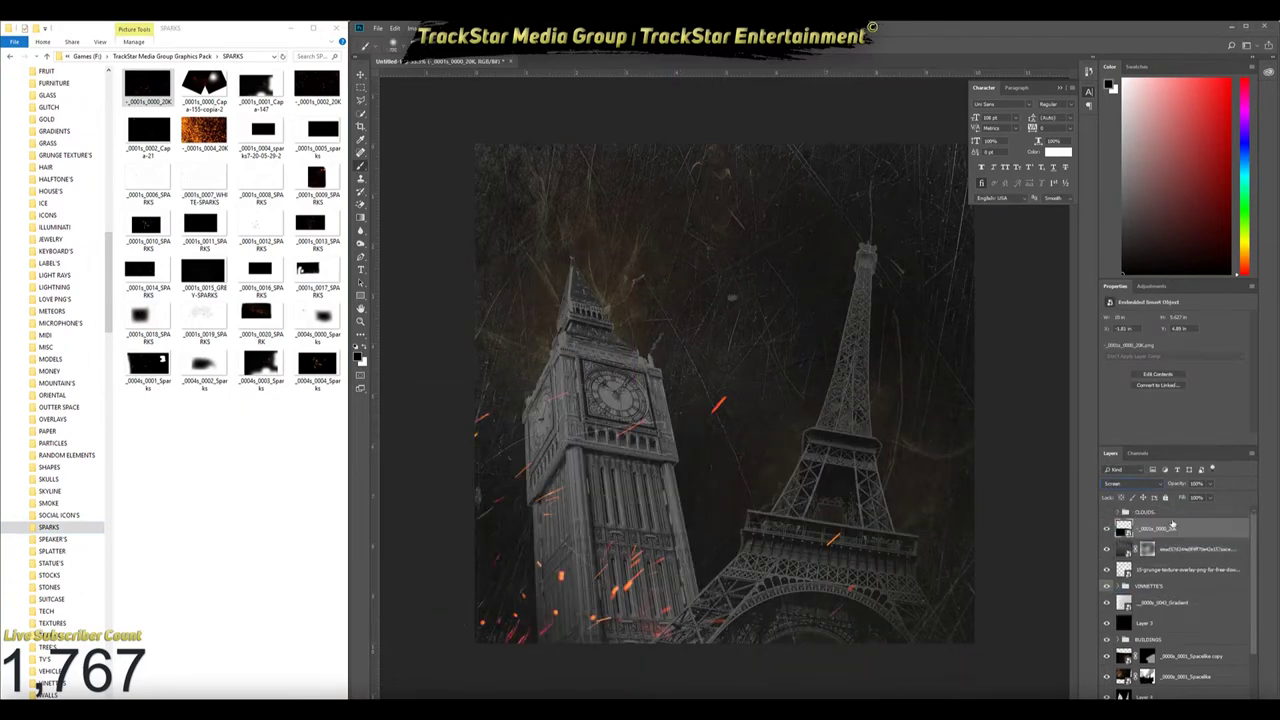
Make two rotated, repositioned copies of the sparks layer to scatter embers
key(ctrl+j)
key(ctrl+t)
mouse_move(955, 540)
mouse_down()
mouse_move(940, 240)
mouse_move(970, 330)
mouse_move(988, 568)
mouse_move(1062, 253)
mouse_up()
key(Return)
key(ctrl+j)
key(ctrl+t)
key(Return)
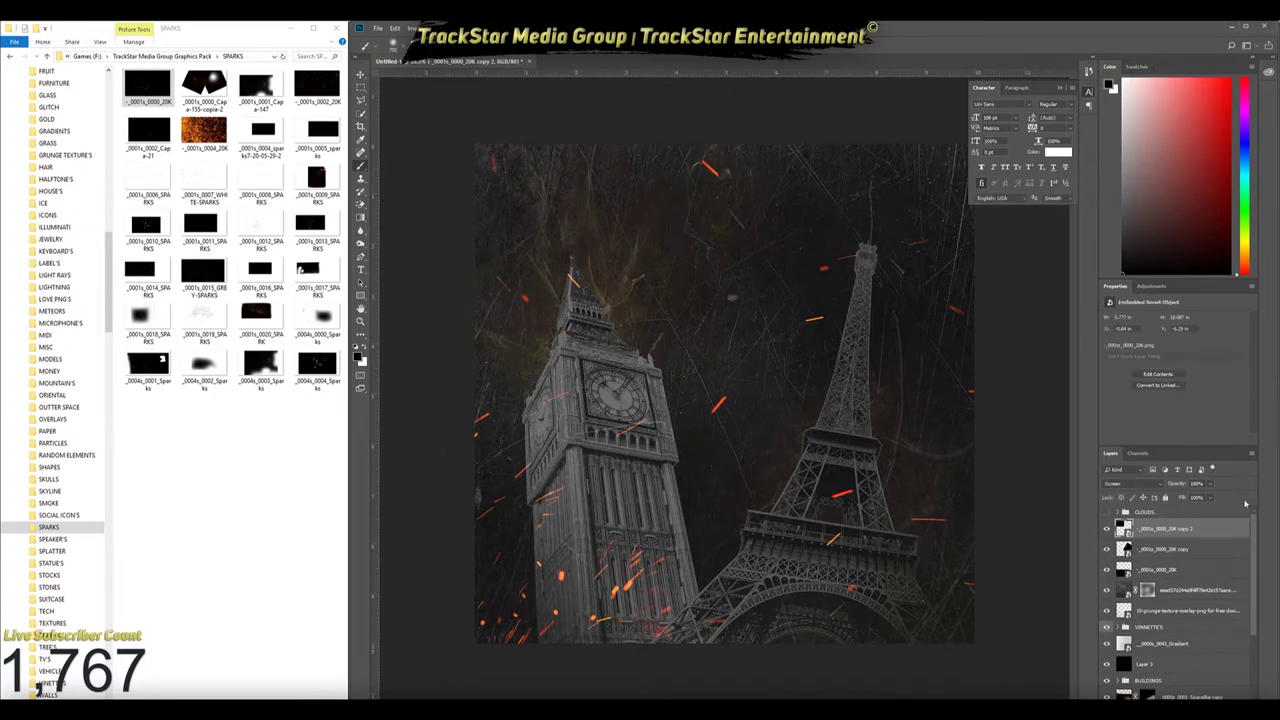
key(alt+bracketleft)
key(ctrl+t)
drag(965, 505, 990, 520)
key(Return)
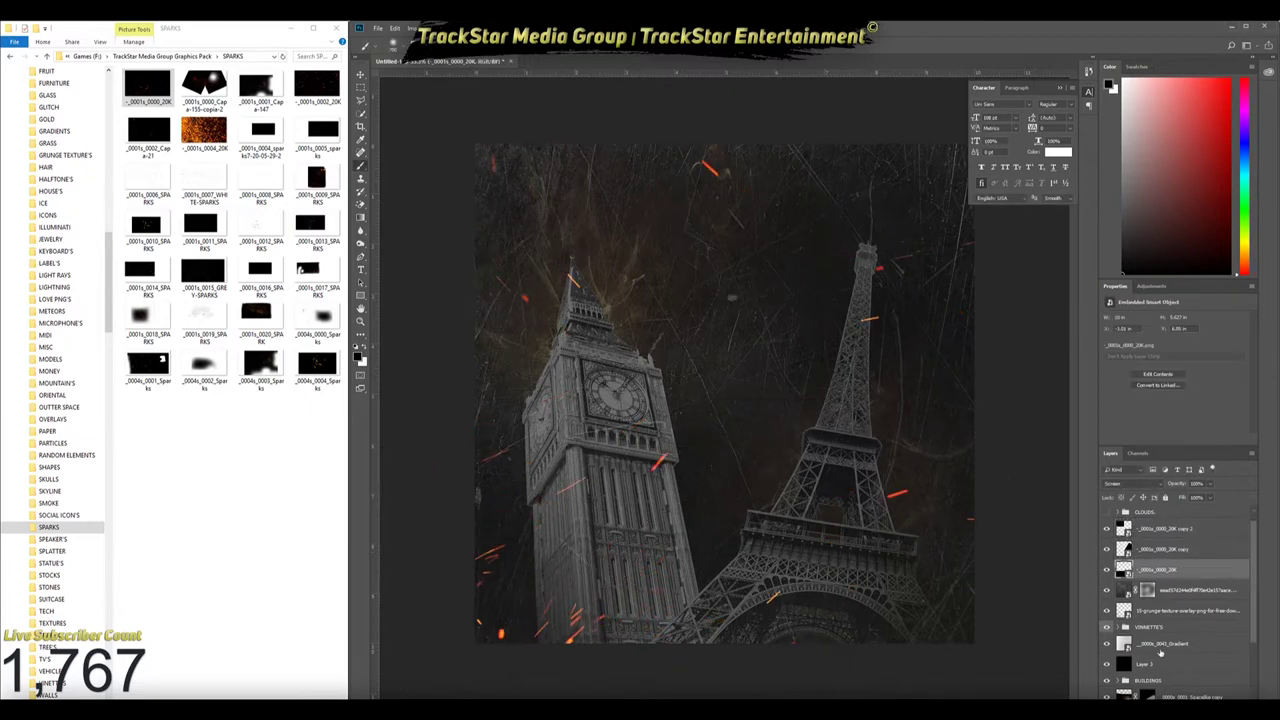
Set the black Layer 3 to 75% opacity
click(1145, 651)
text(75)
key(Return)
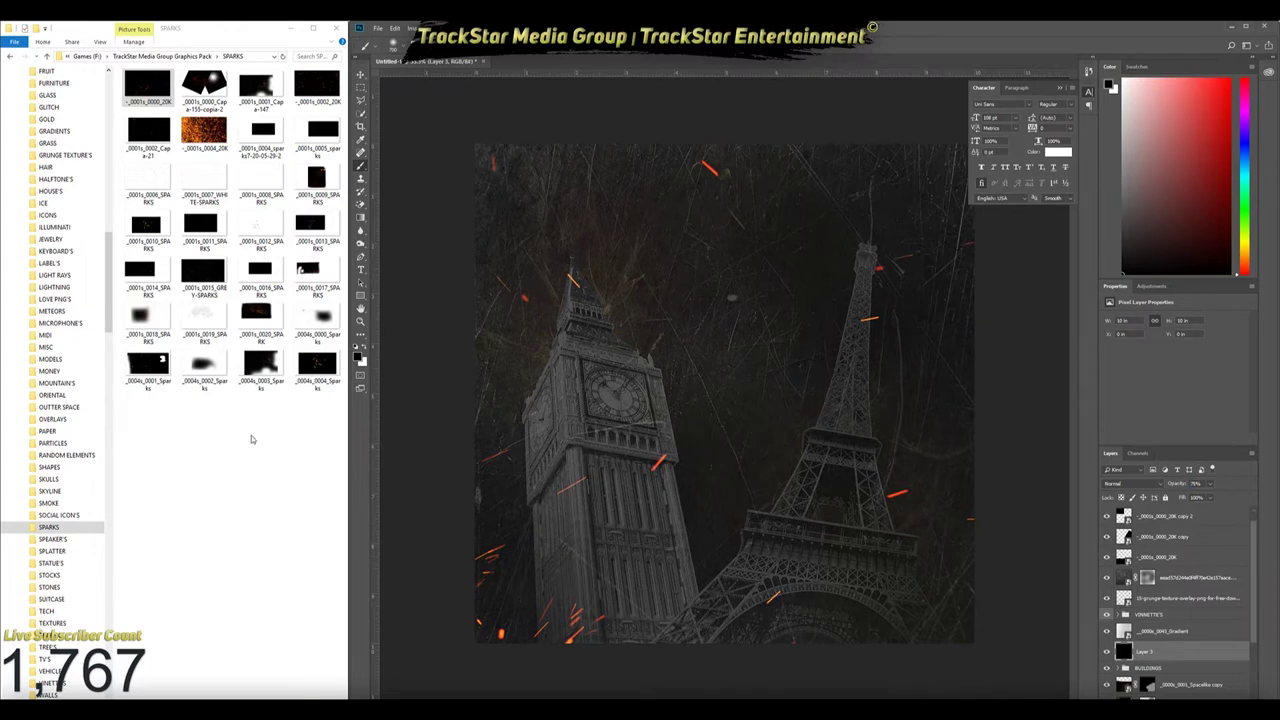
Place an enlarged image from the PARTICLES folder and move its layer up the stack
scroll(52, 400, up, 3)
click(52, 479)
mouse_move(309, 90)
mouse_down()
mouse_move(978, 535)
mouse_move(1200, 715)
mouse_up()
key(Return)
drag(1160, 651, 1160, 540)
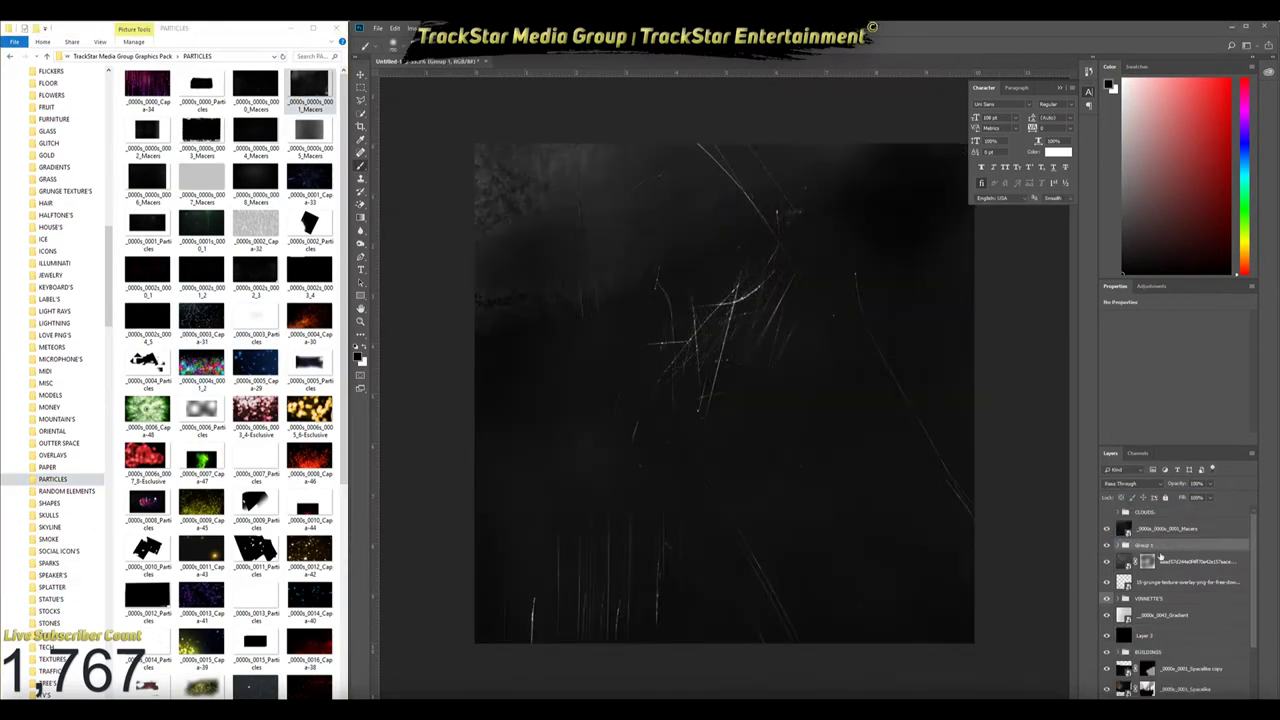
Set the Macers particles layer to Lighten and cancel a trial cardboard texture
click(1170, 528)
click(1130, 483)
click(1130, 600)
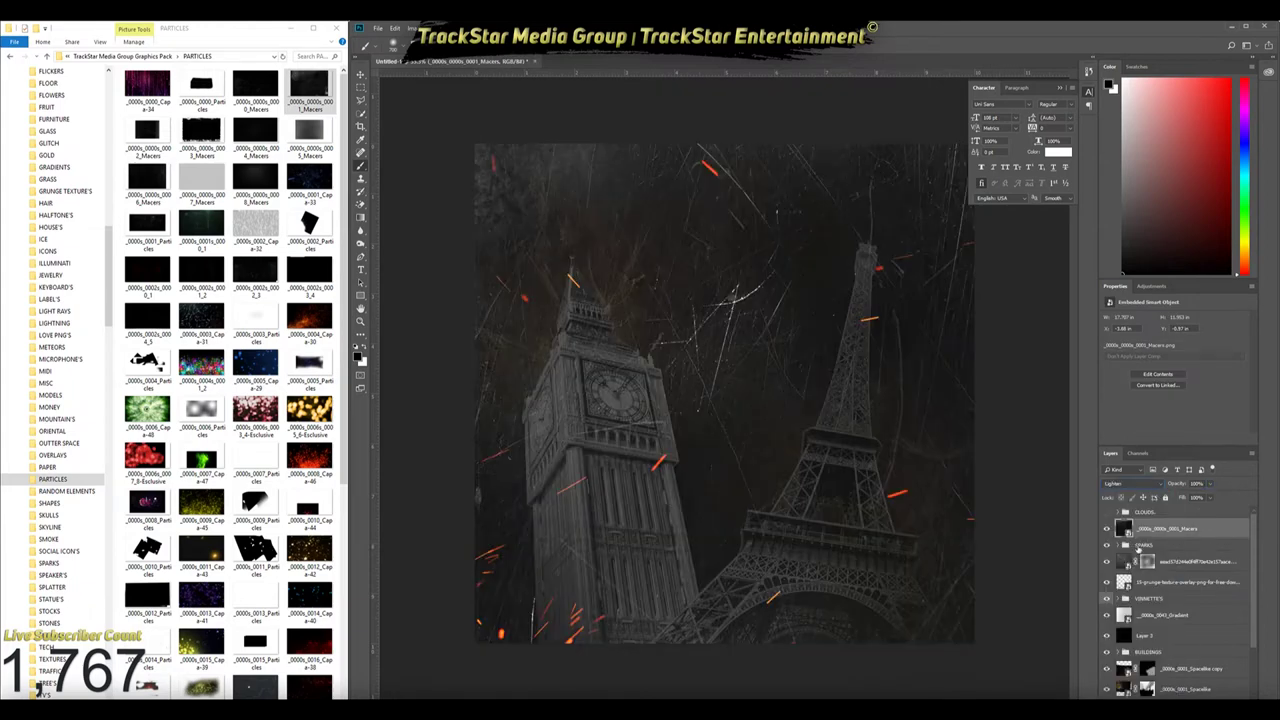
click(48, 467)
drag(200, 100, 908, 594)
key(Escape)
Try a broken-glass image from the GLASS folder in Screen mode, then delete it
click(52, 659)
scroll(289, 448, down, 5)
scroll(270, 435, down, 5)
scroll(255, 428, down, 5)
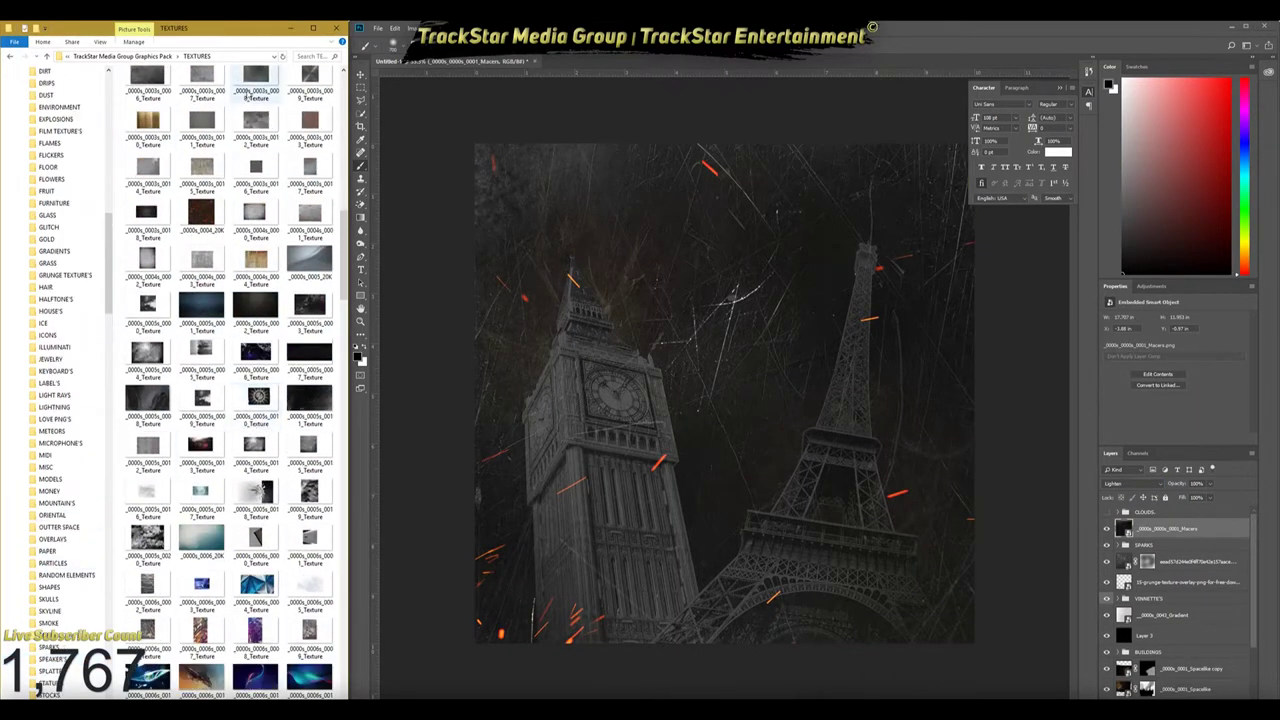
click(55, 261)
click(47, 215)
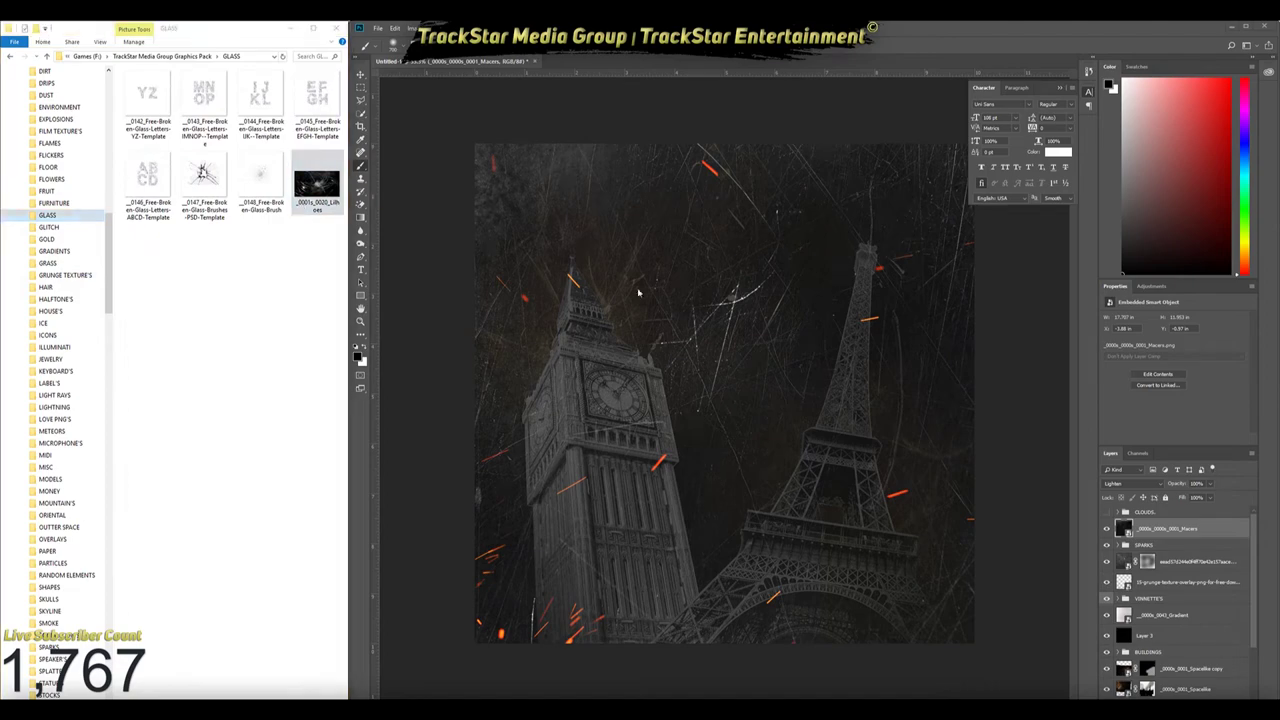
drag(317, 185, 724, 393)
click(1135, 484)
click(1140, 487)
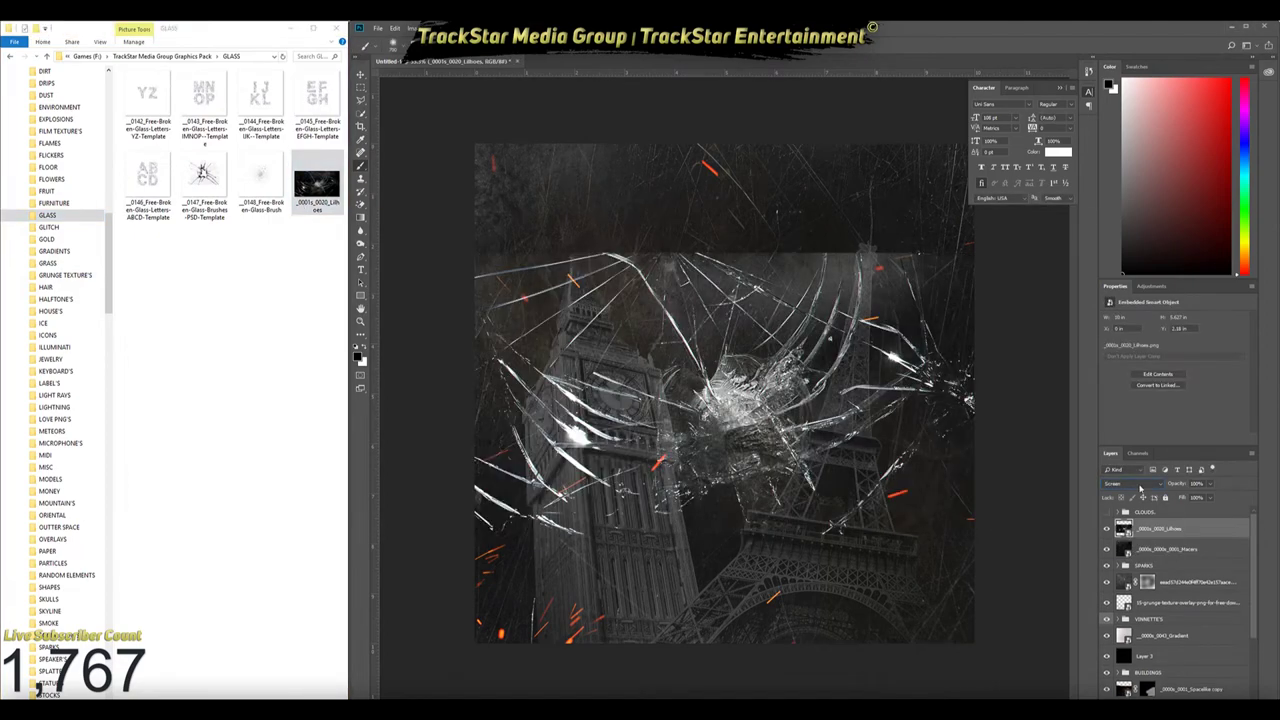
key(Delete)
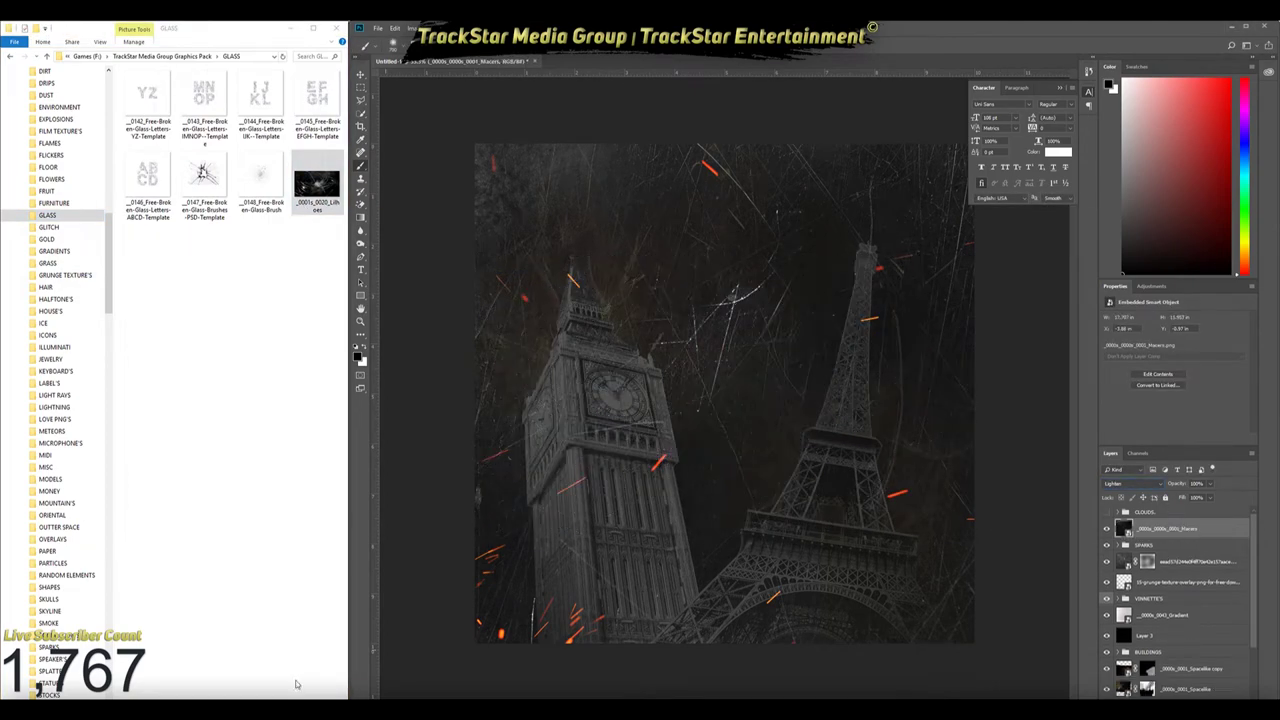
Search the Images folder in Explorer for 'brok'
click(270, 617)
click(1195, 302)
text(brok)
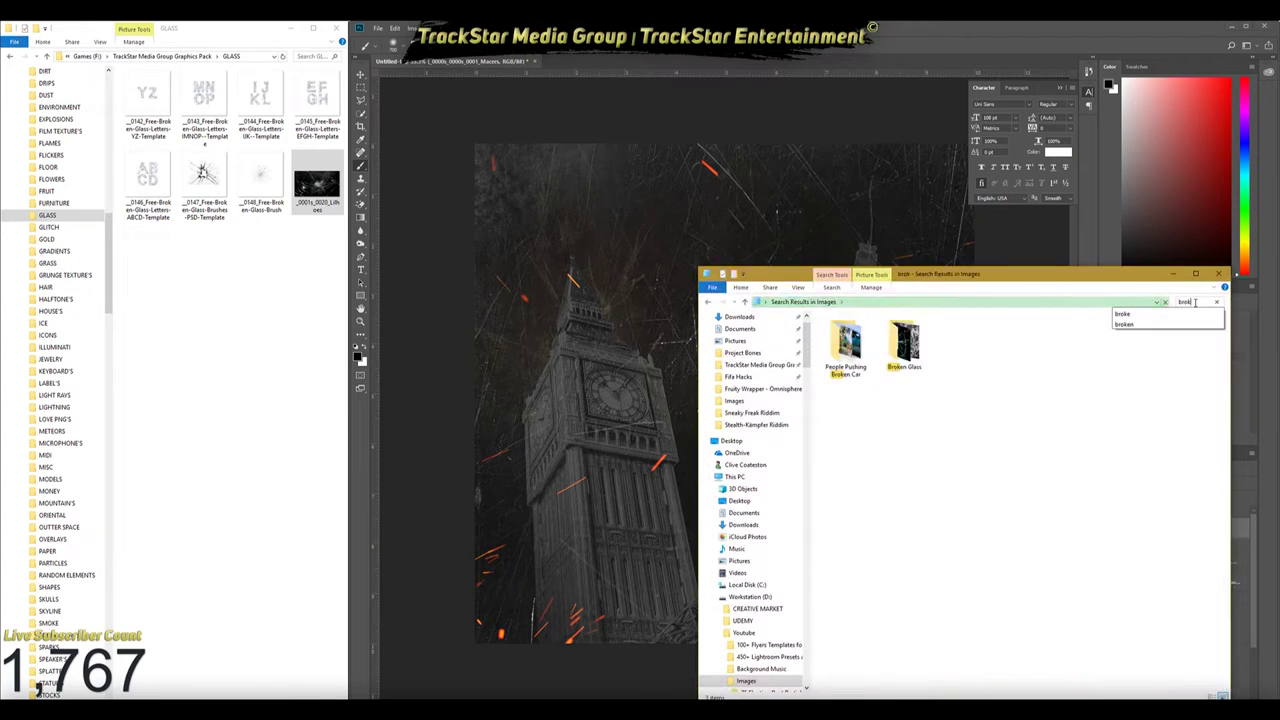
Place a broken-glass image from the Broken Glass folder, stretched across the canvas width
click(905, 345)
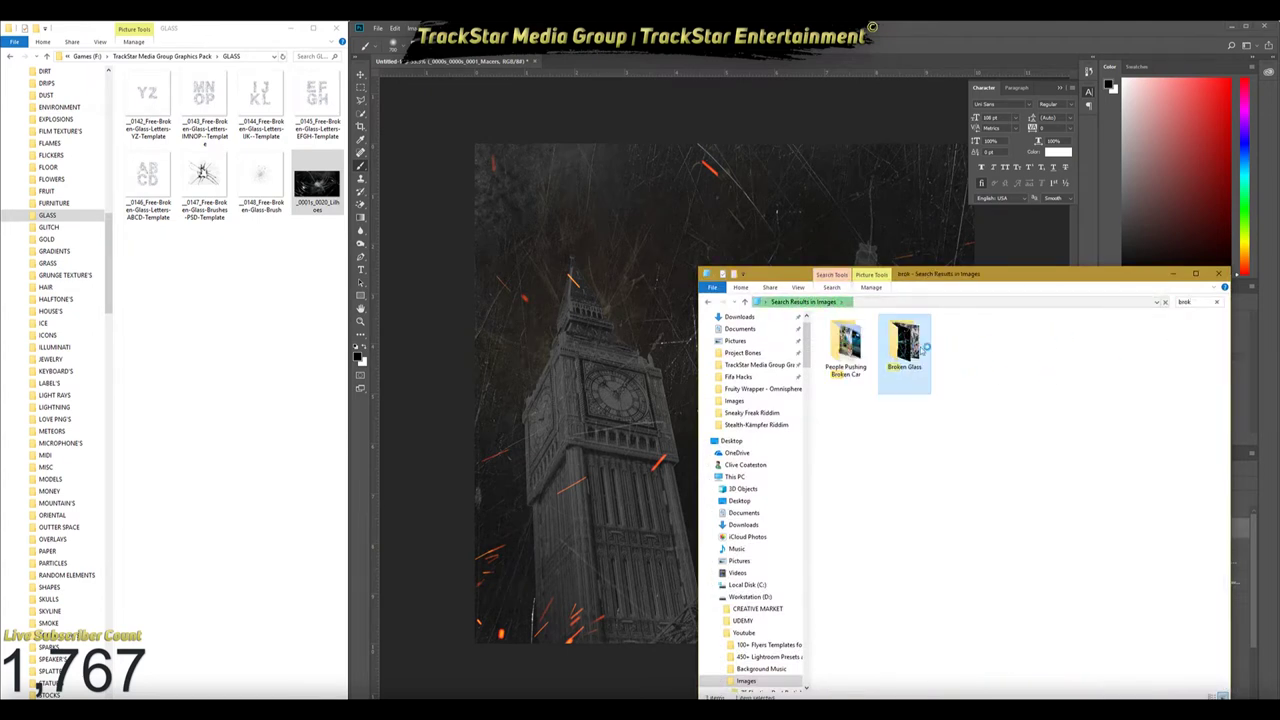
drag(1080, 350, 612, 377)
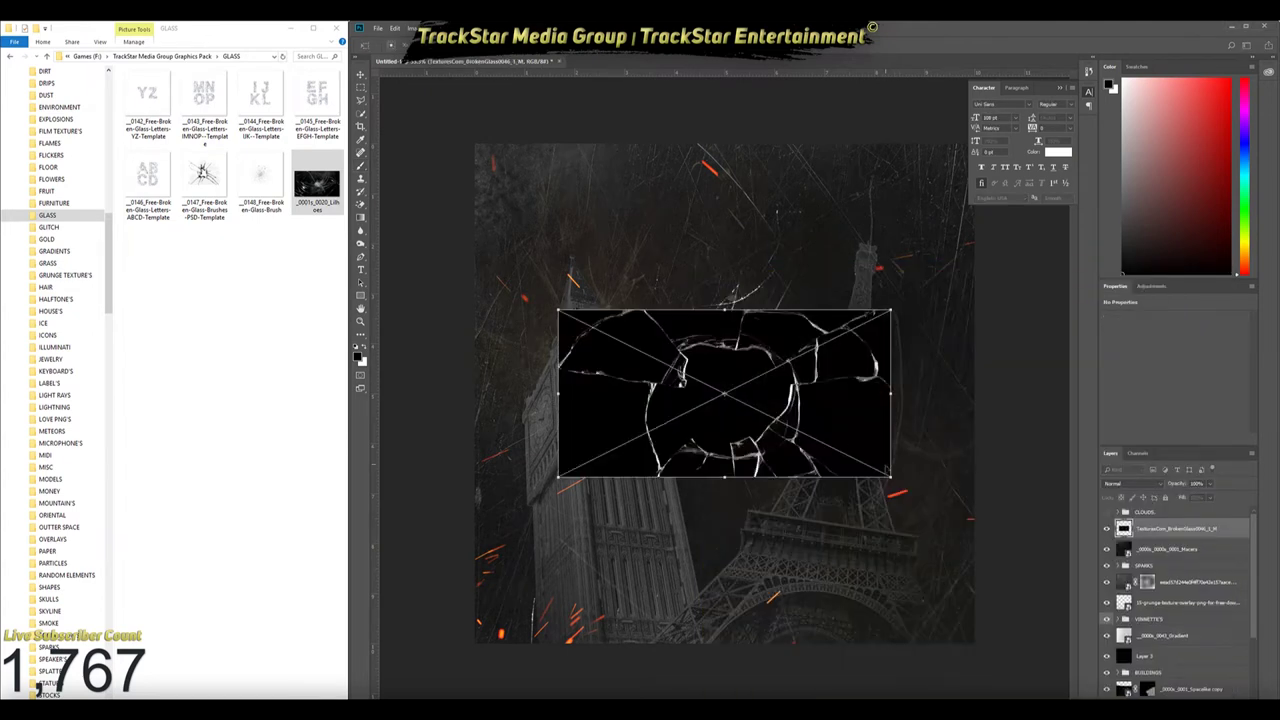
drag(877, 471, 880, 478)
key(Return)
Trace the glass ring with a pen path and convert it to a selection
click(363, 258)
scroll(437, 306, up, 6)
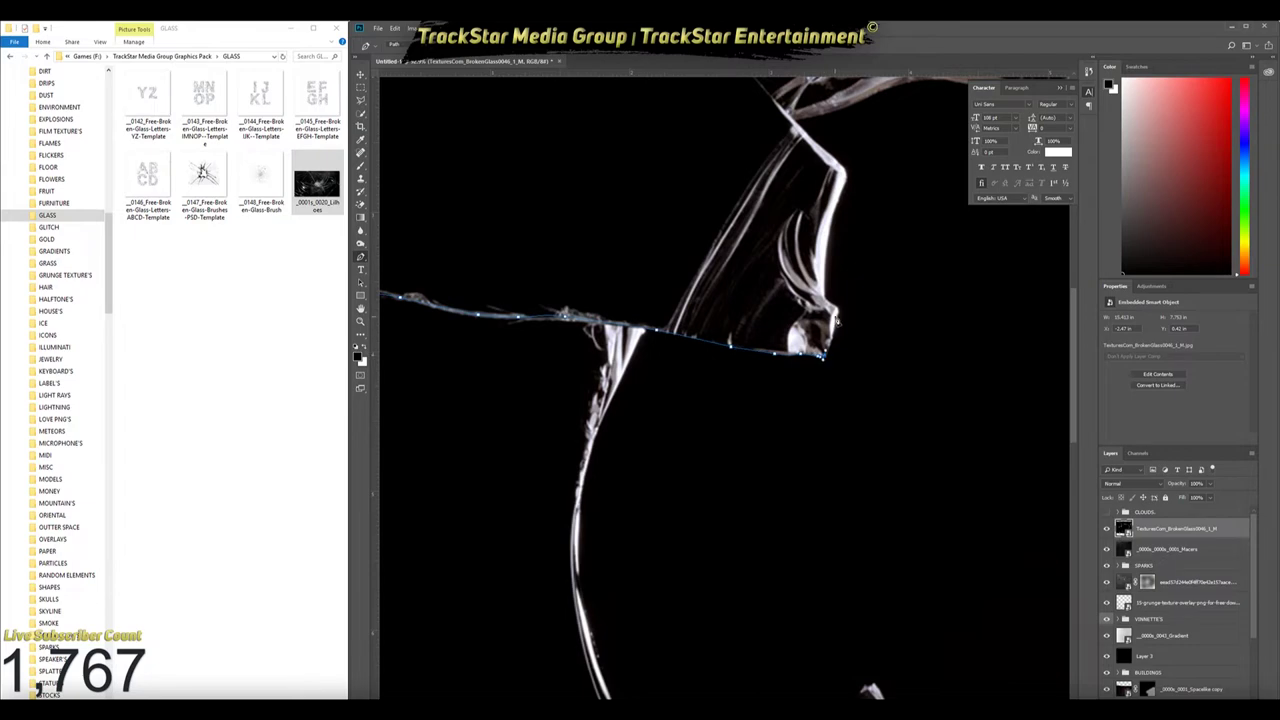
scroll(797, 117, down, 3)
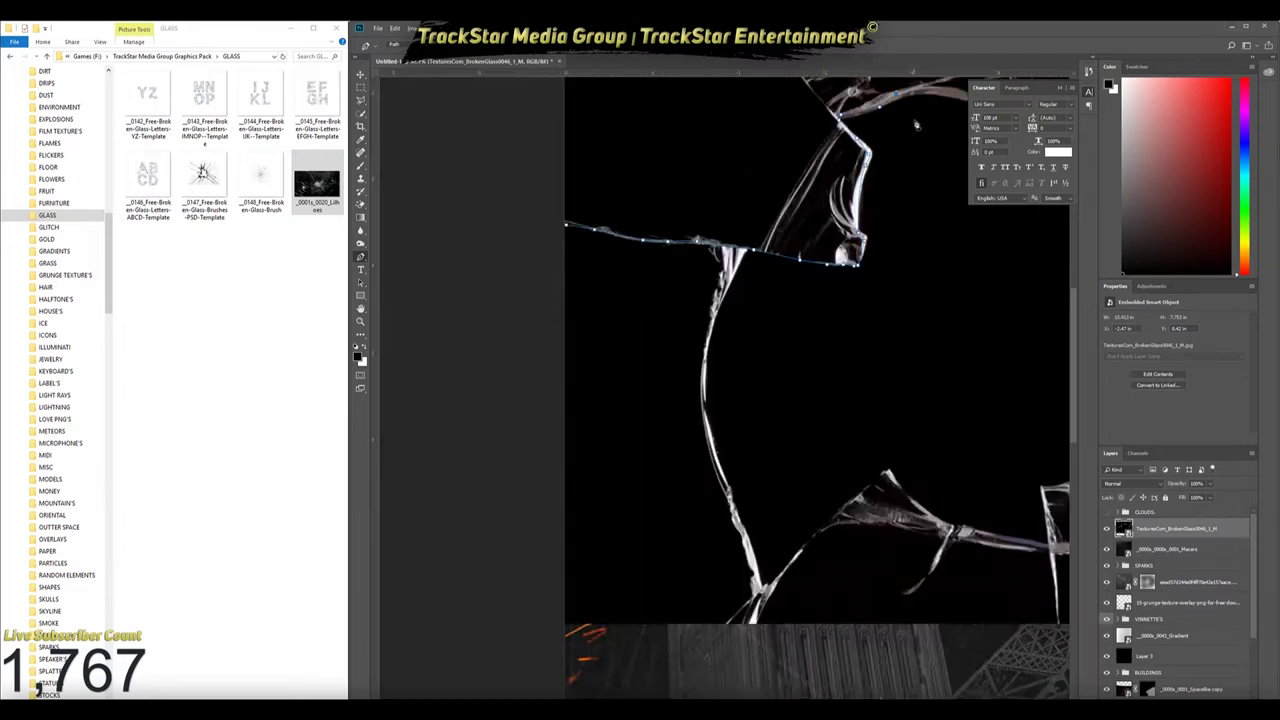
scroll(775, 224, down, 2)
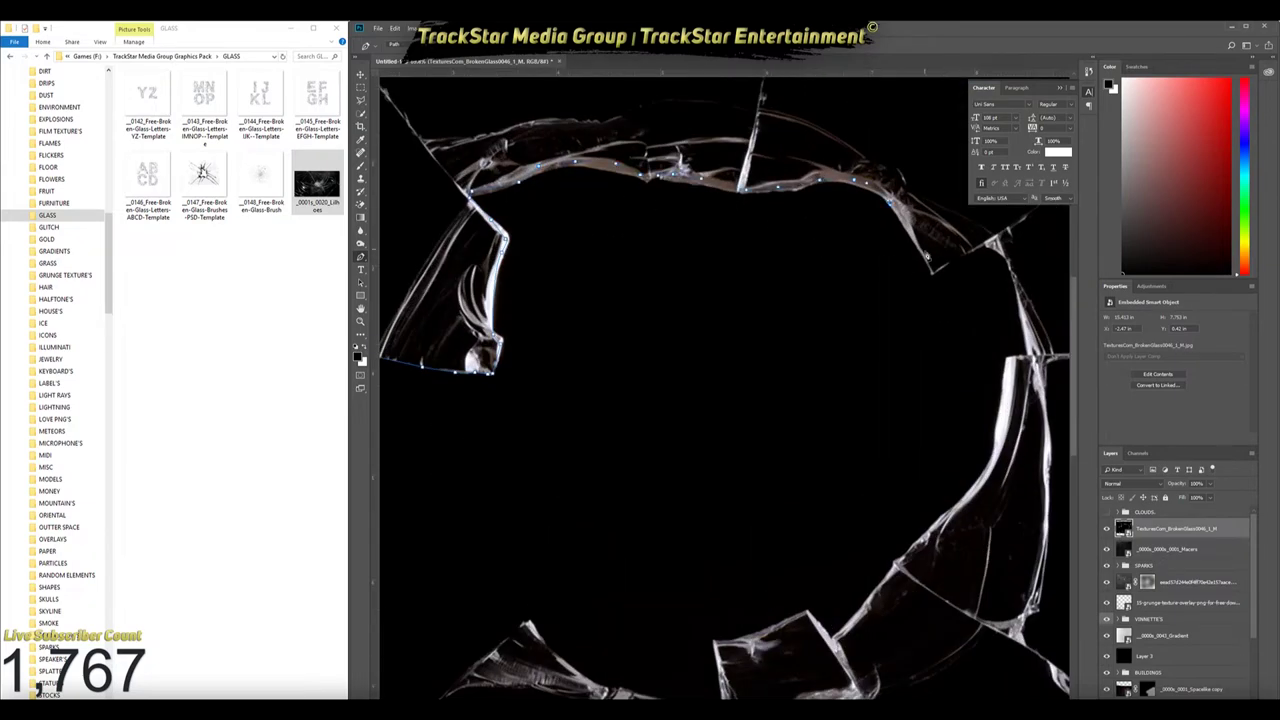
scroll(1018, 282, down, 2)
scroll(905, 331, up, 2)
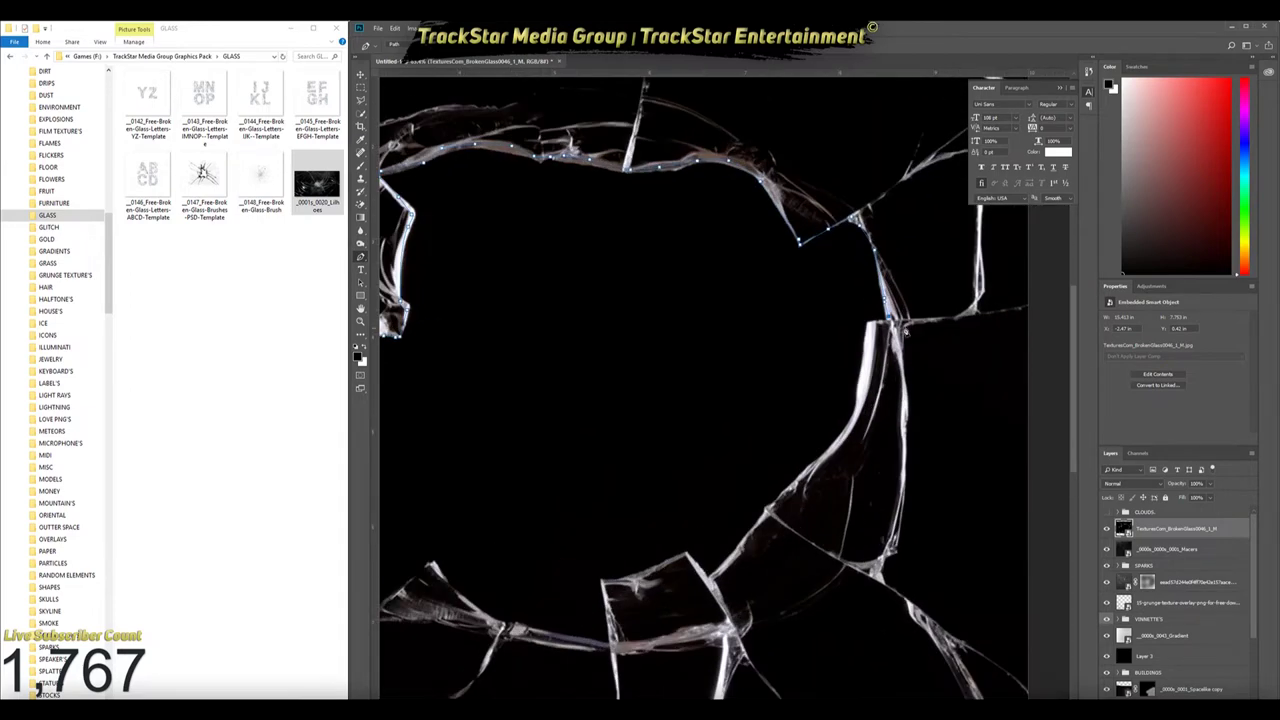
scroll(1010, 314, down, 4)
key(ctrl+Return)
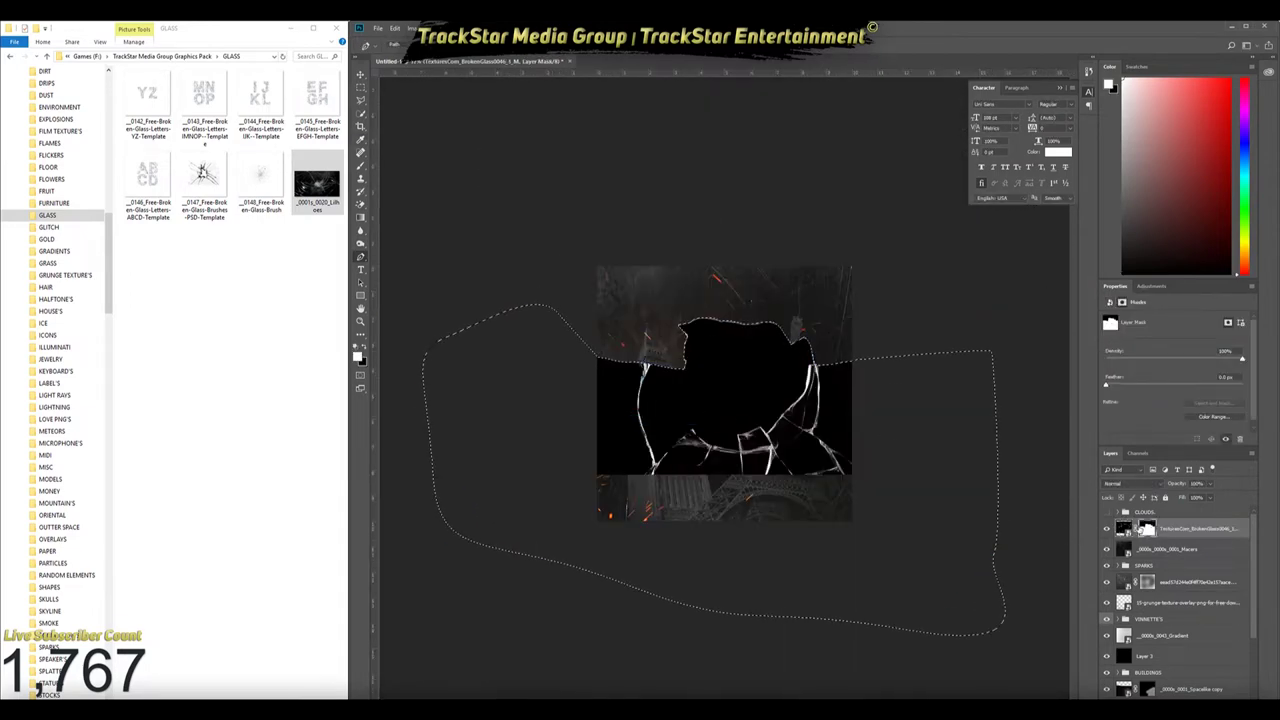
Fill the mask black, then white inside the selection so only the glass ring shows
key(x)
key(shift+BackSpace)
key(Return)
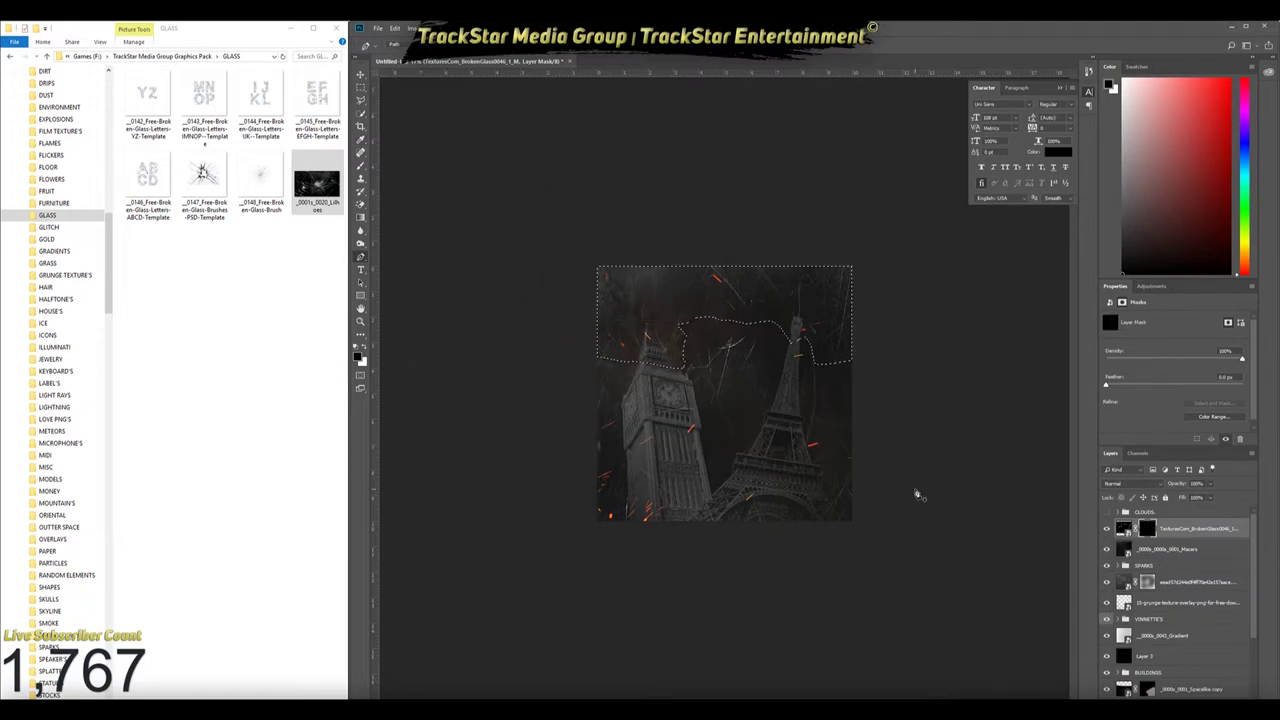
key(x)
key(alt+BackSpace)
key(ctrl+d)
Move the glass ring up over the towers, rotate it slightly, and blend it with Lighten
key(ctrl+plus)
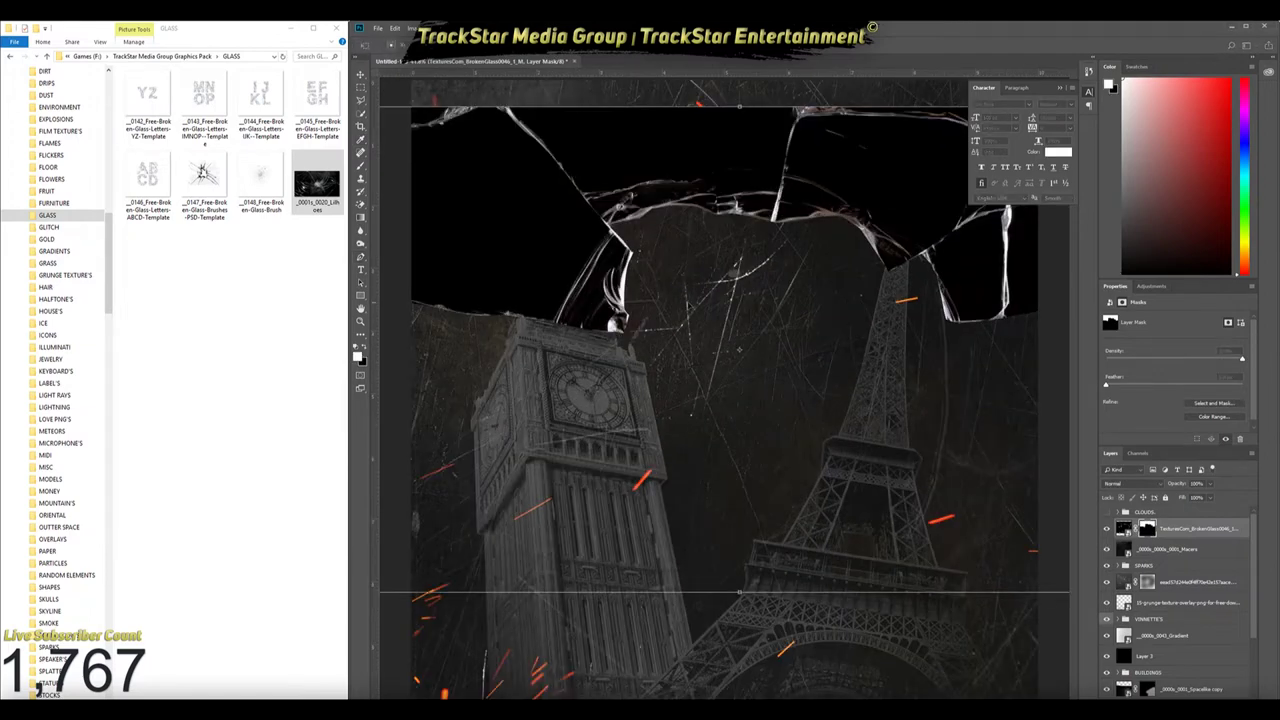
key(ctrl+minus)
key(ctrl+t)
drag(922, 405, 946, 366)
drag(1060, 520, 1027, 575)
key(Return)
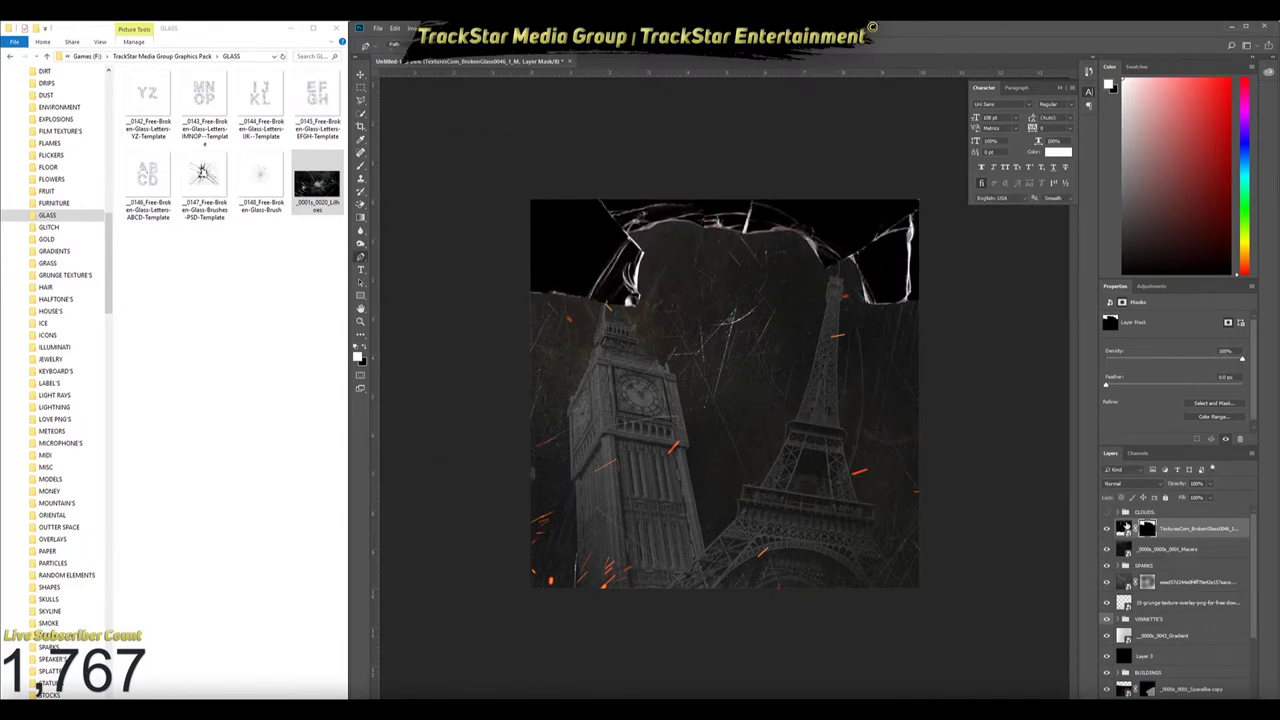
click(1124, 528)
key(shift+plus)
key(shift+plus)
key(shift+plus)
key(shift+plus)
key(shift+plus)
key(shift+plus)
key(shift+plus)
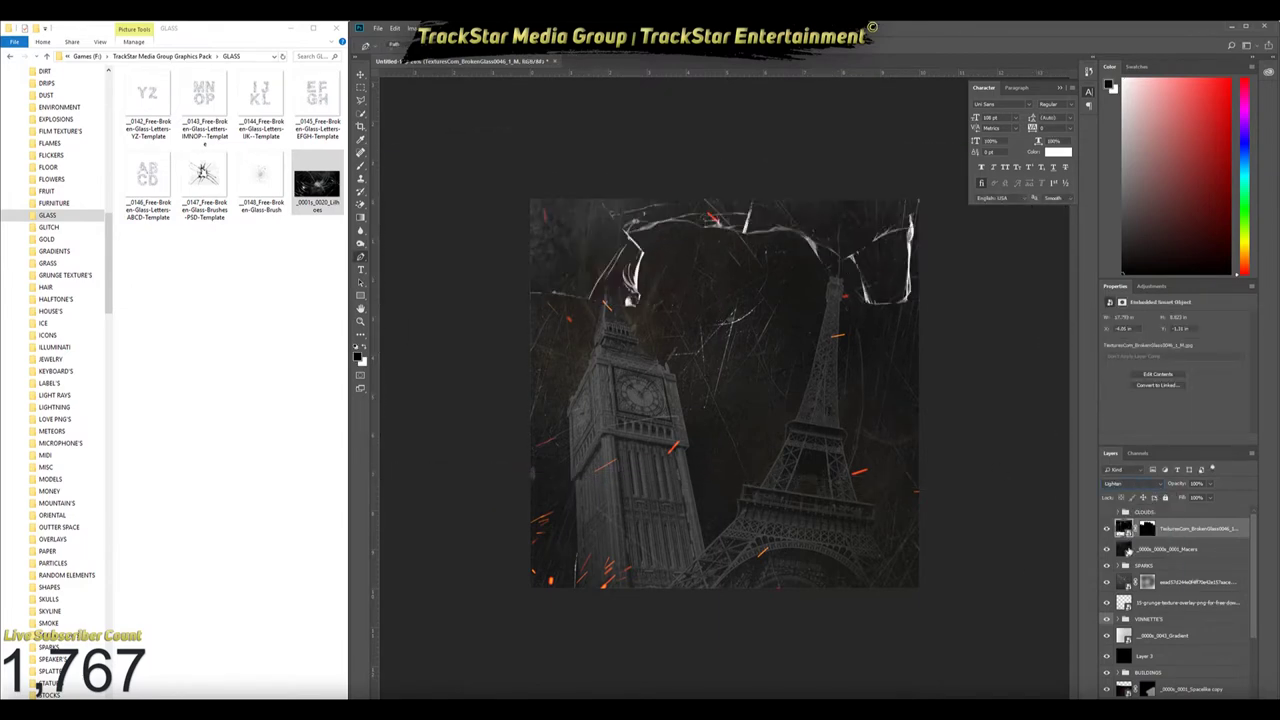
scroll(1189, 540, down, 3)
Group the Spacelike copy with another loose layer into a folder
click(1180, 595)
shift+click(1175, 687)
key(ctrl+g)
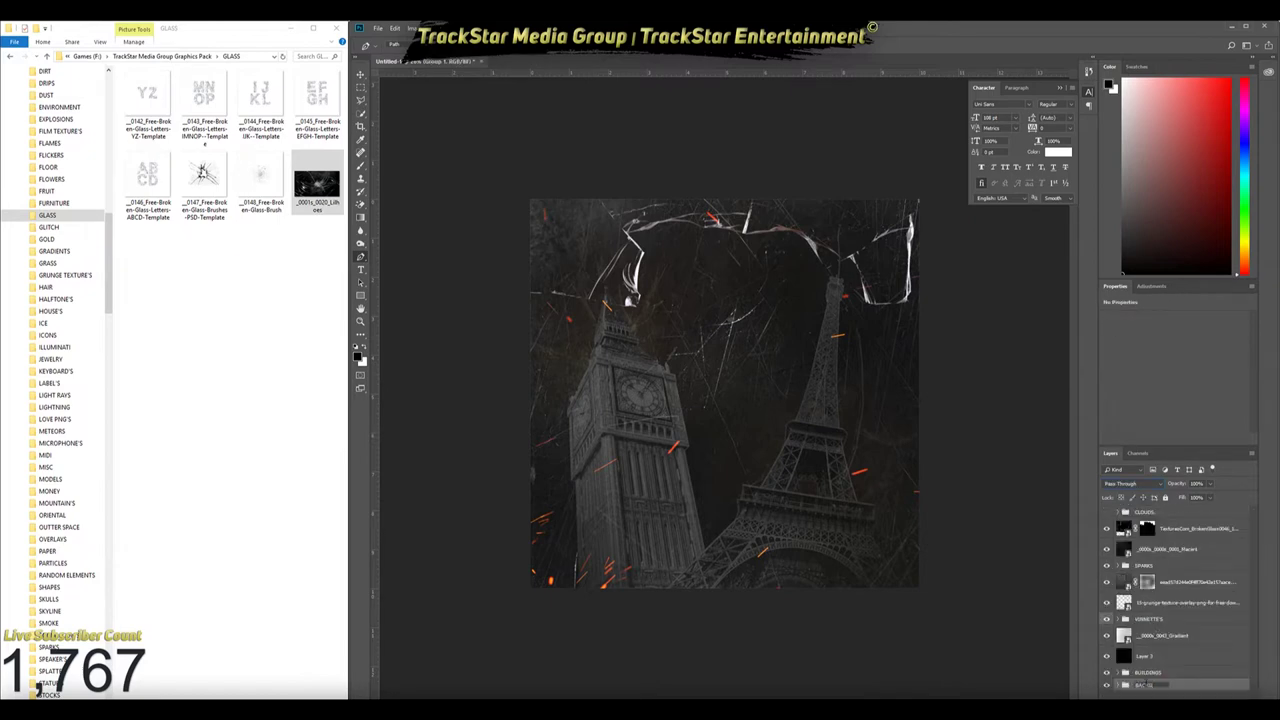
Group Gradient with Layer 3, and the two grunge textures, into separate folders
click(1146, 660)
shift+click(1148, 638)
key(ctrl+g)
text(BLACK SHADE)
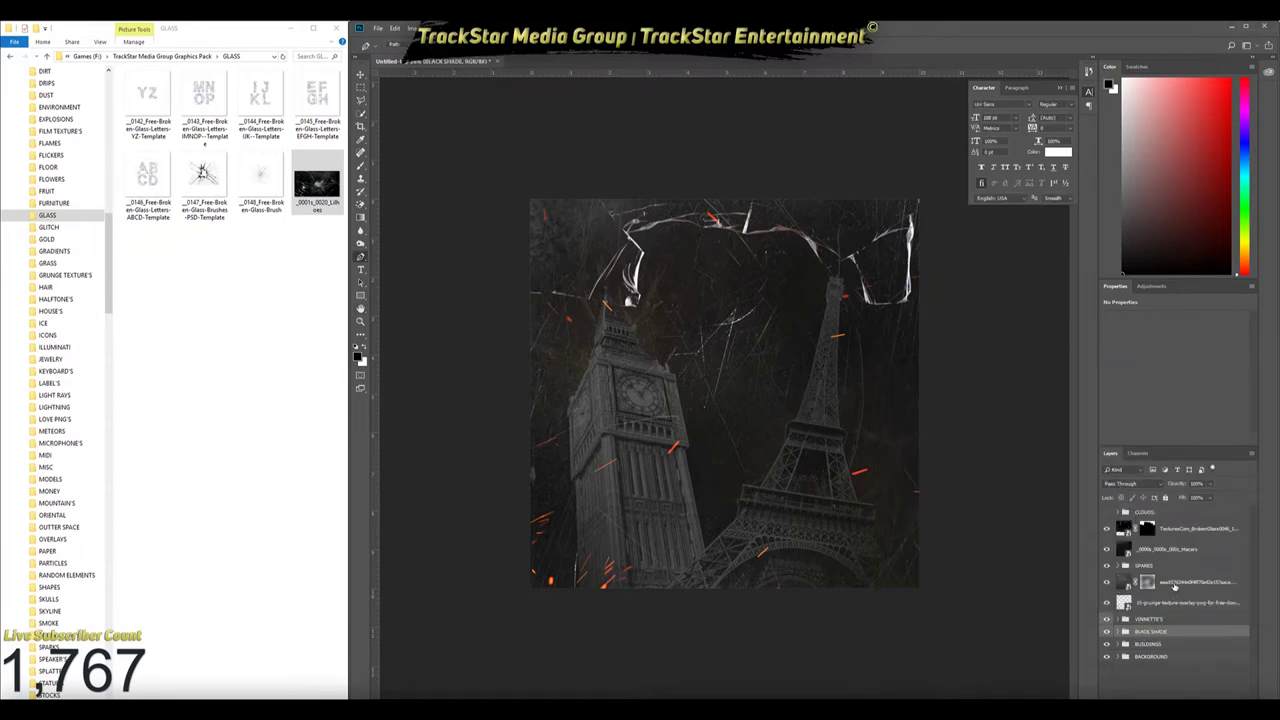
click(1175, 586)
shift+click(1163, 602)
key(ctrl+g)
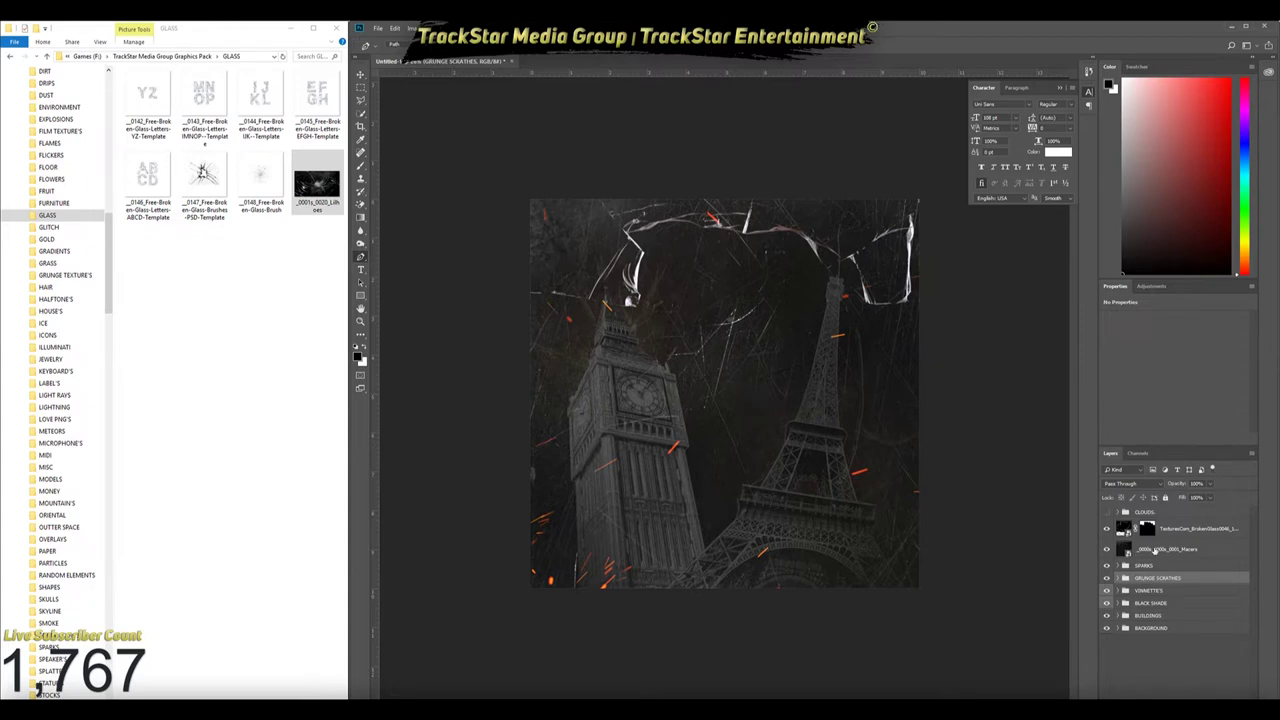
click(1146, 528)
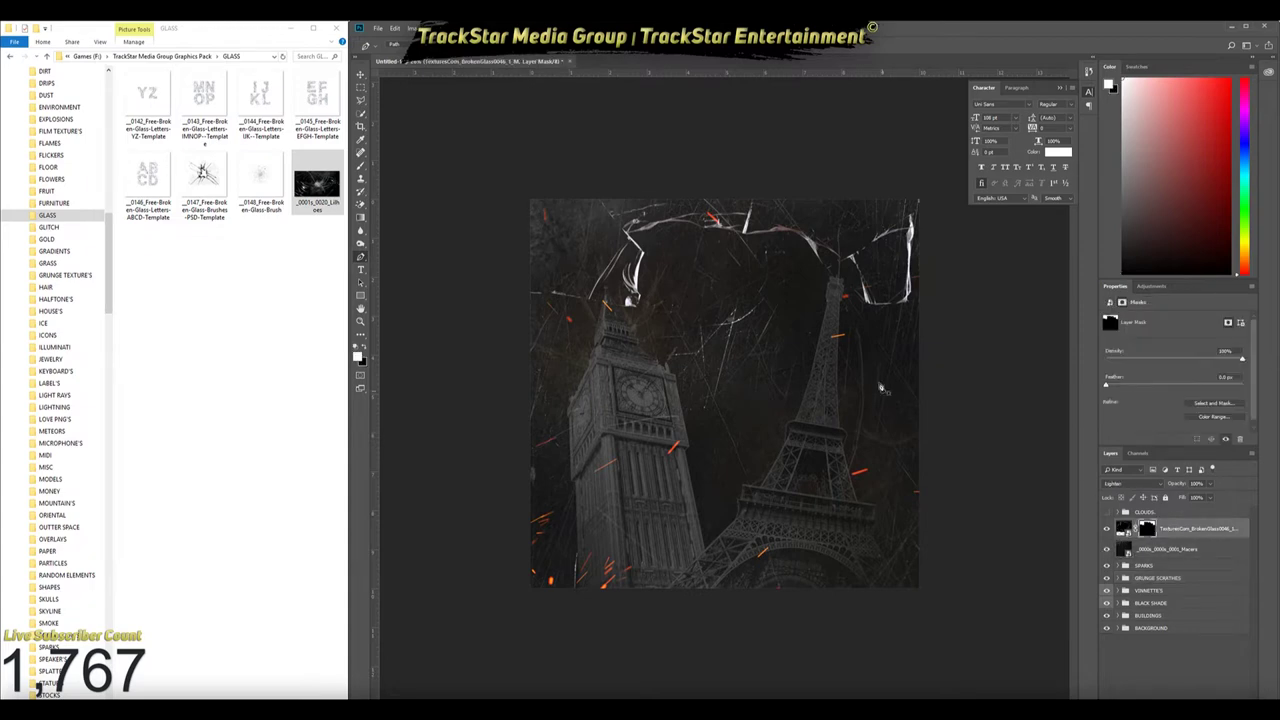
Duplicate the glass texture, then rotate and move the copy along the frame edge
key(ctrl+j)
key(ctrl+t)
mouse_move(935, 572)
mouse_down()
mouse_move(692, 680)
mouse_move(600, 690)
mouse_up()
mouse_move(620, 400)
mouse_down()
mouse_move(655, 365)
mouse_move(711, 349)
mouse_up()
key(Return)
key(ctrl+plus)
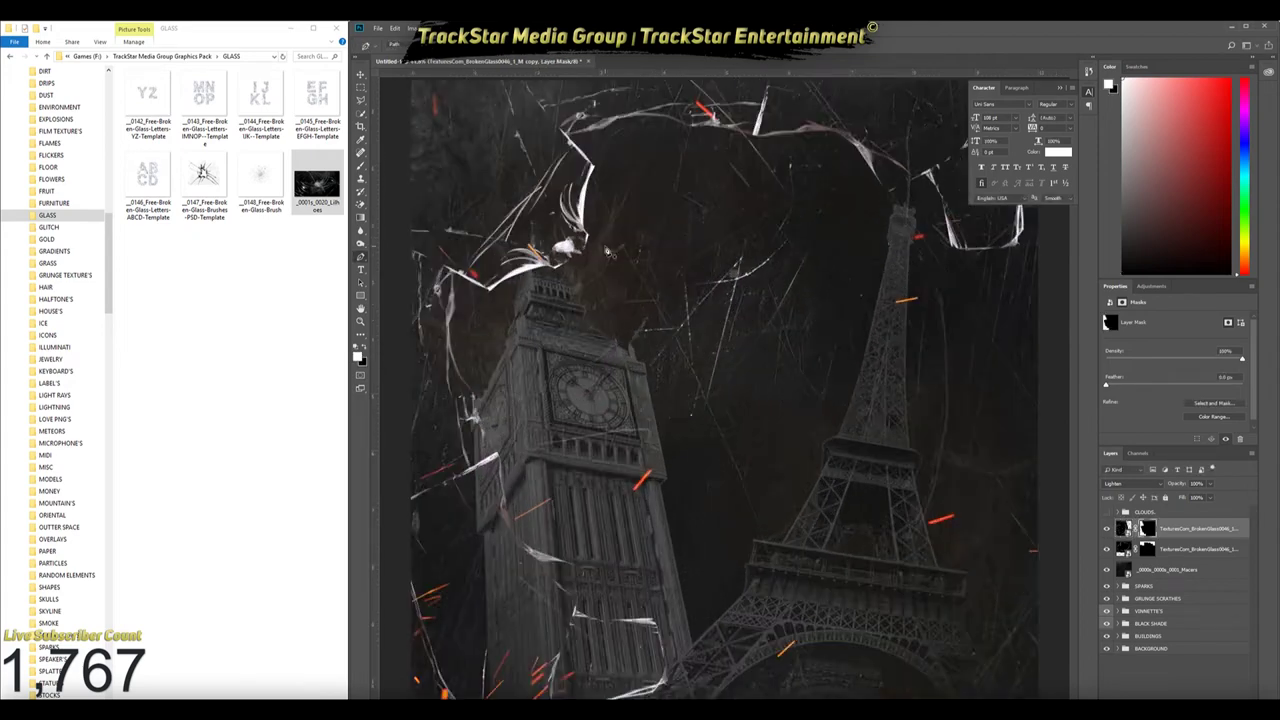
key(b)
key(ctrl+minus)
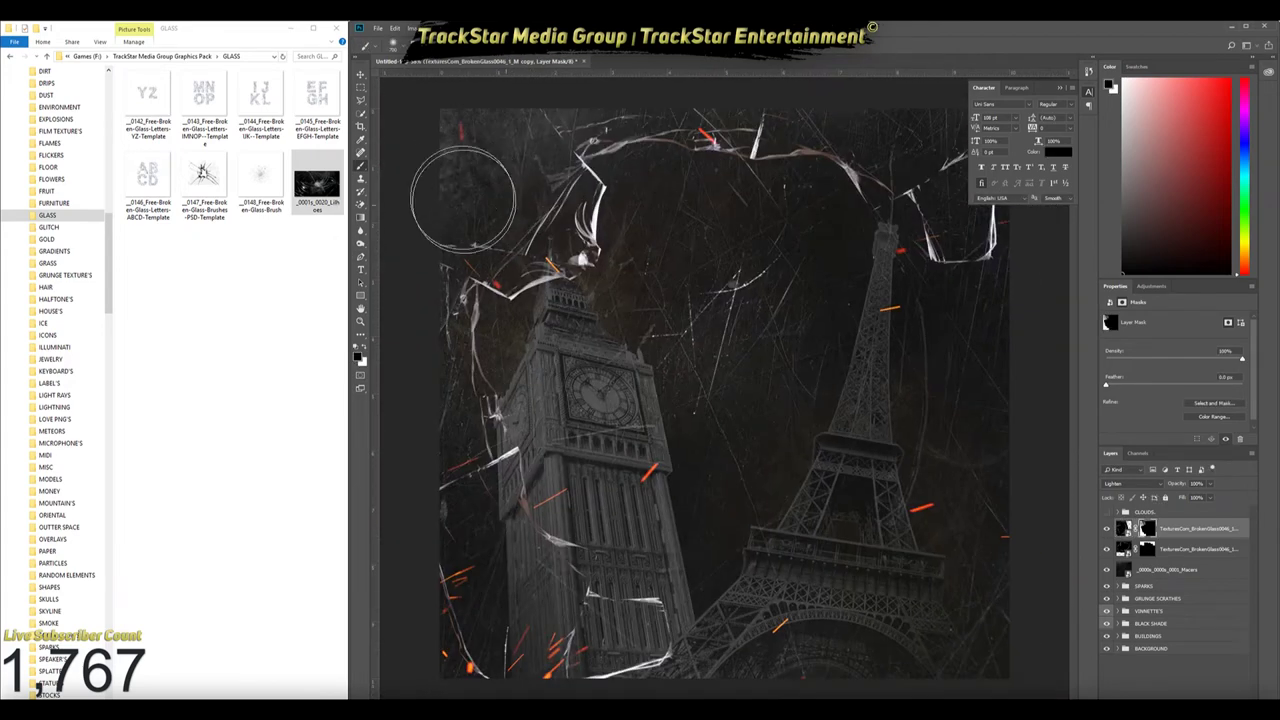
key(ctrl+minus)
Make another glass copy and fill its mask white to reveal the full texture
key(ctrl+j)
key(ctrl+t)
mouse_move(1093, 495)
mouse_down()
mouse_move(1080, 621)
mouse_move(920, 486)
mouse_up()
key(Escape)
click(1180, 569)
key(ctrl+j)
key(ctrl+t)
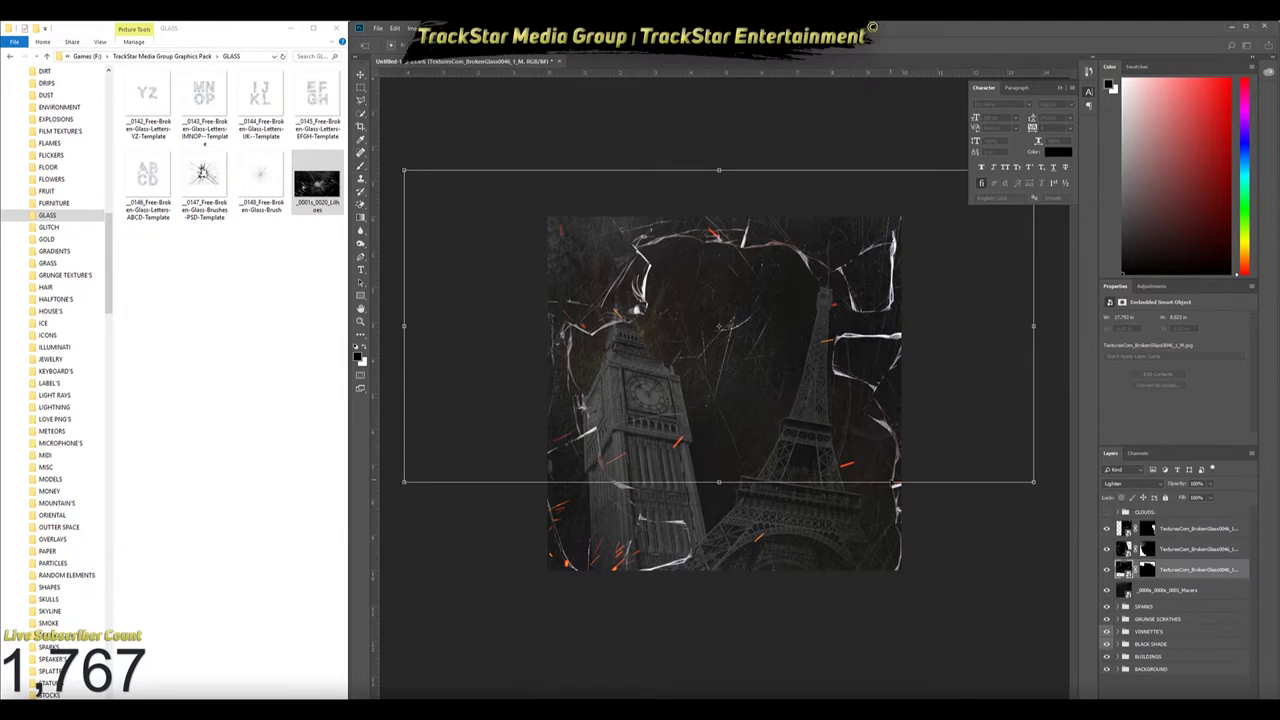
key(Escape)
click(1146, 569)
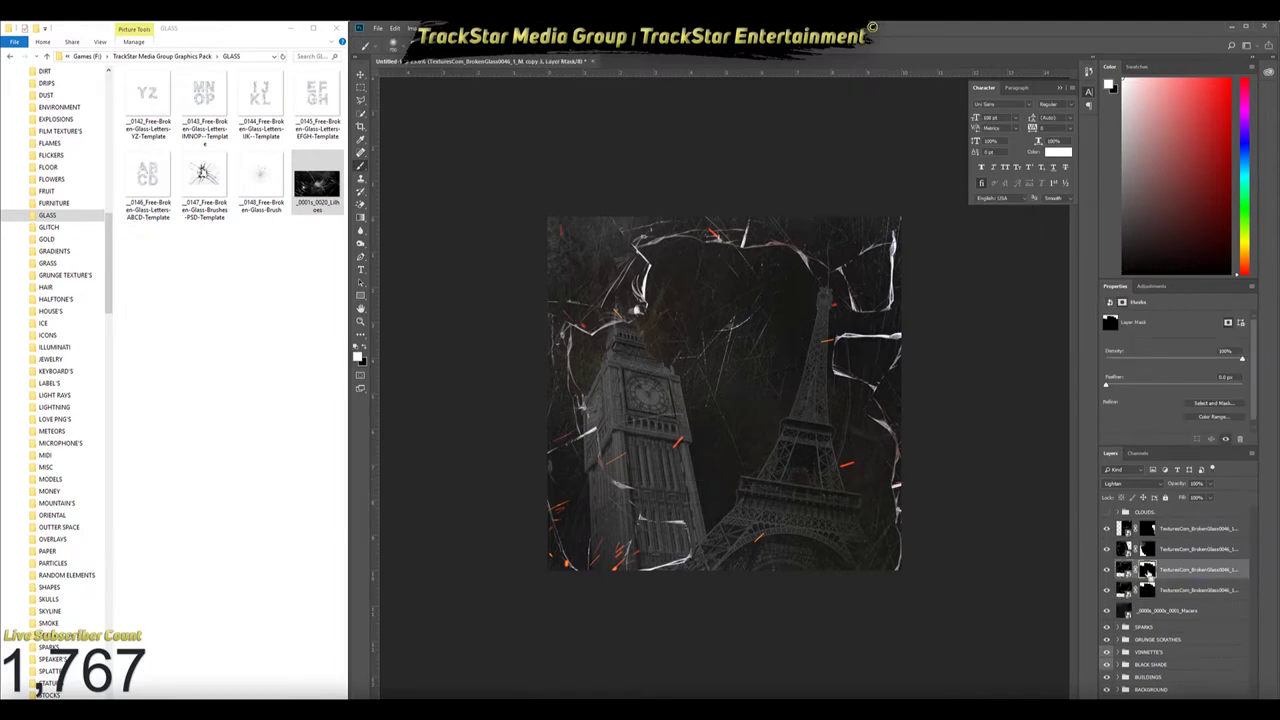
key(x)
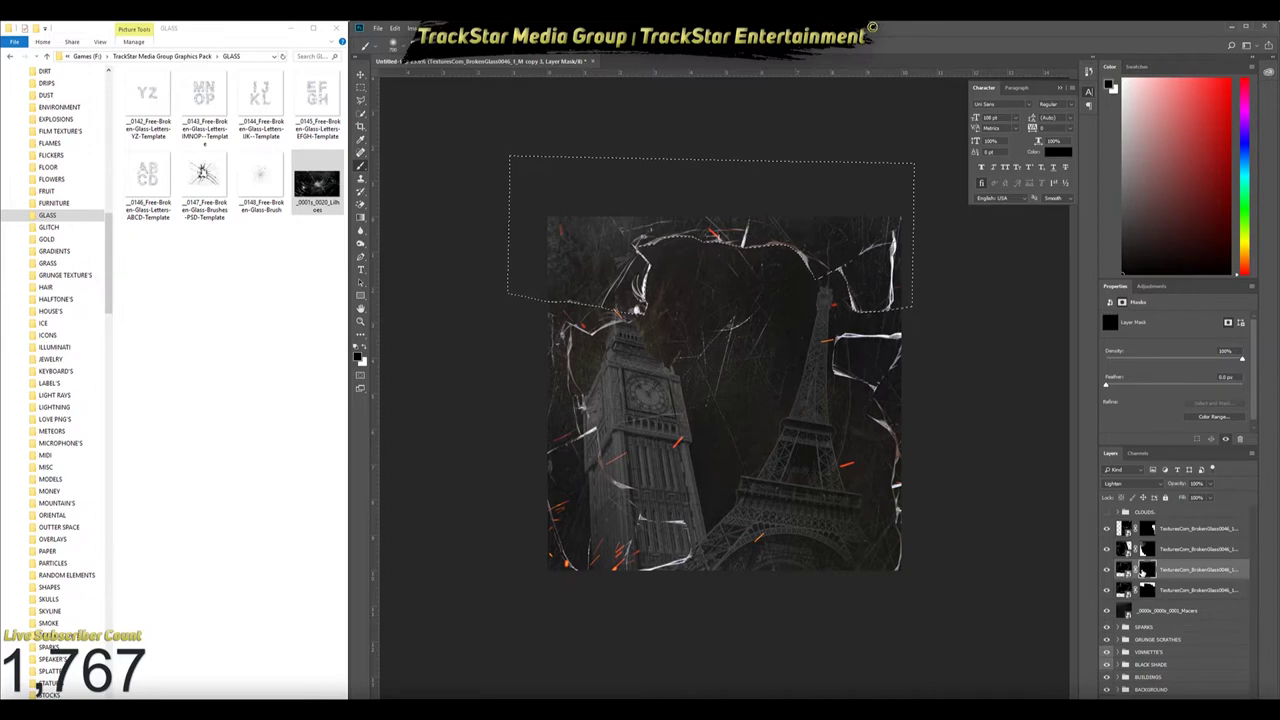
key(x)
key(alt+BackSpace)
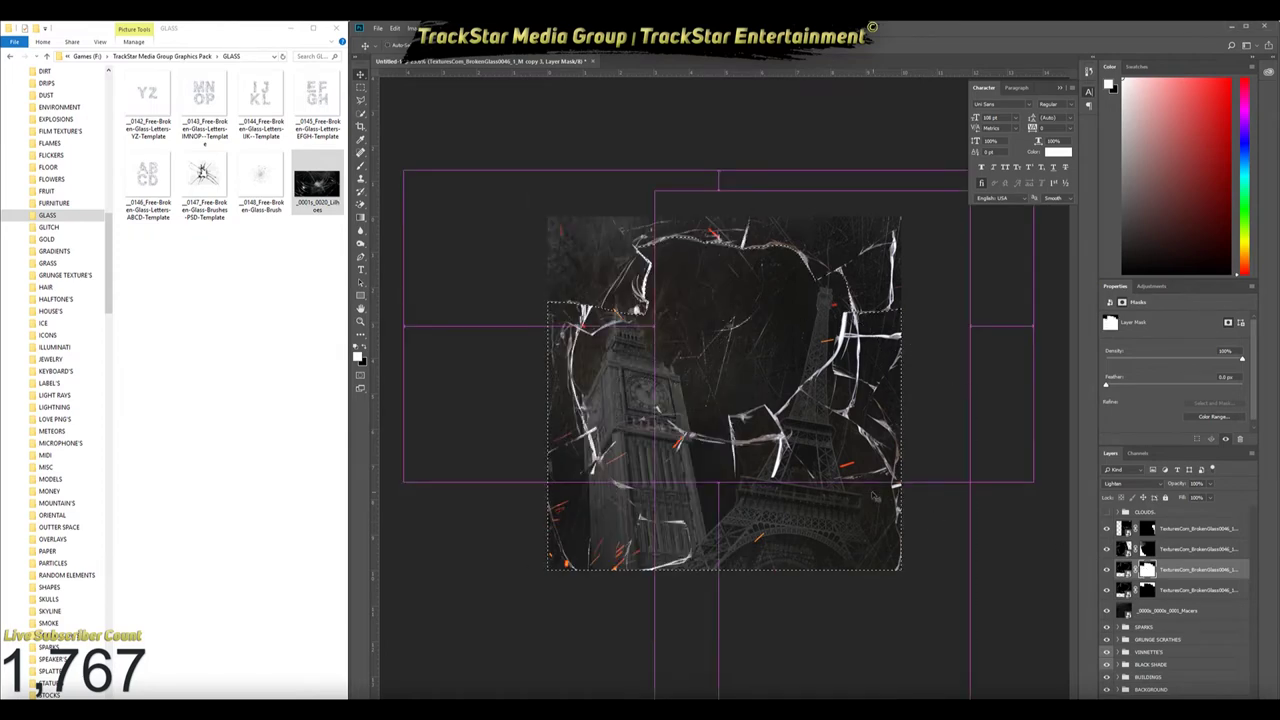
Move the latest glass copy to the lower frame edge and group the four glass layers
key(Return)
mouse_move(806, 486)
mouse_down()
mouse_move(818, 458)
mouse_move(886, 480)
mouse_up()
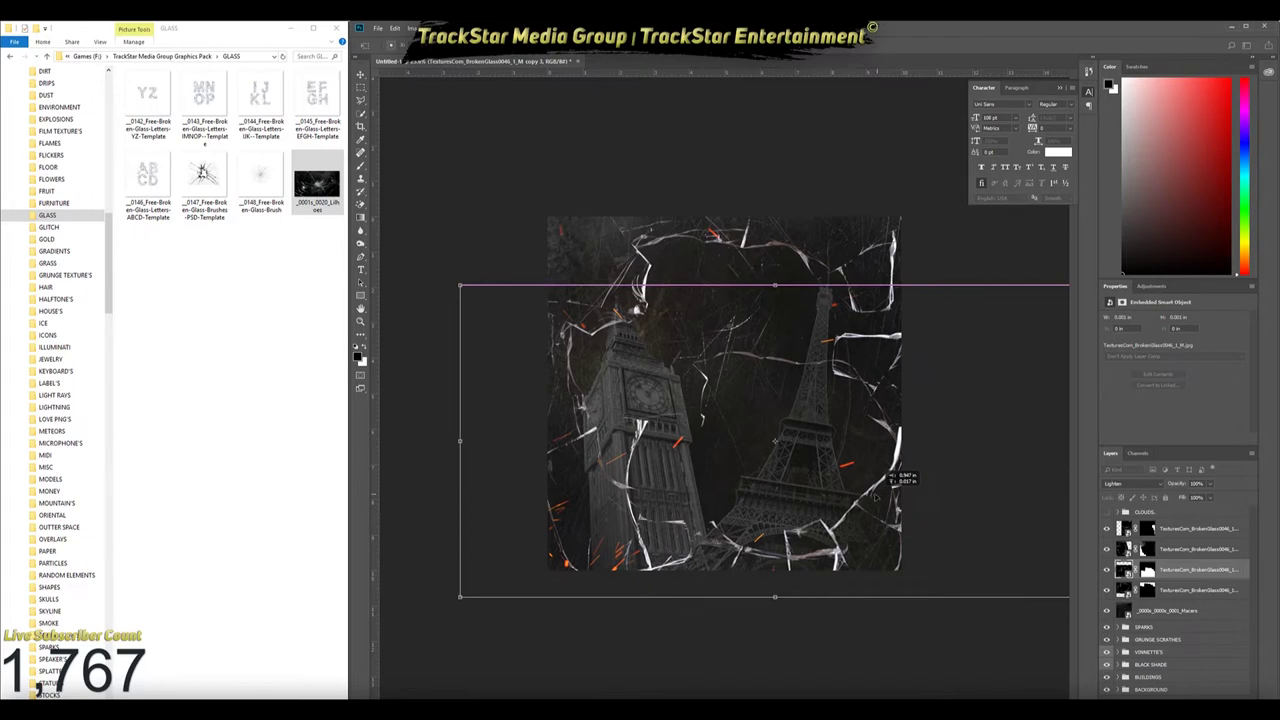
key(Return)
click(1147, 569)
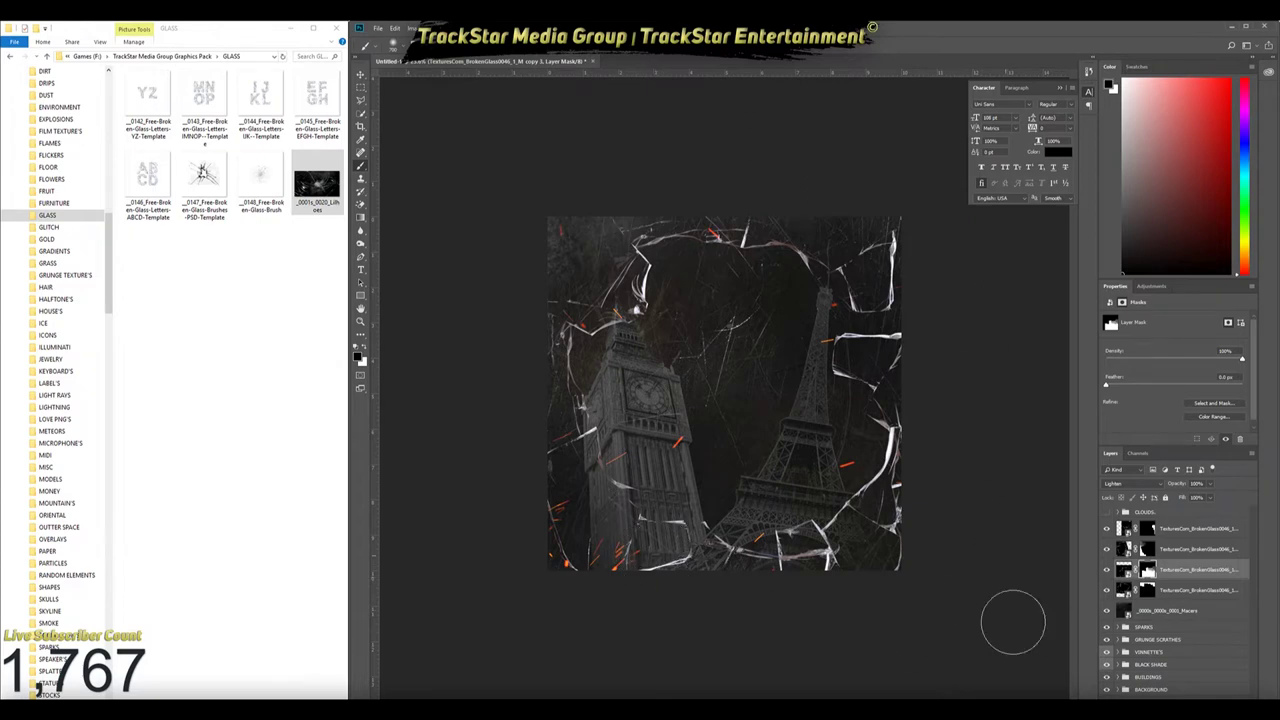
key(ctrl+plus)
shift+click(1170, 528)
key(ctrl+g)
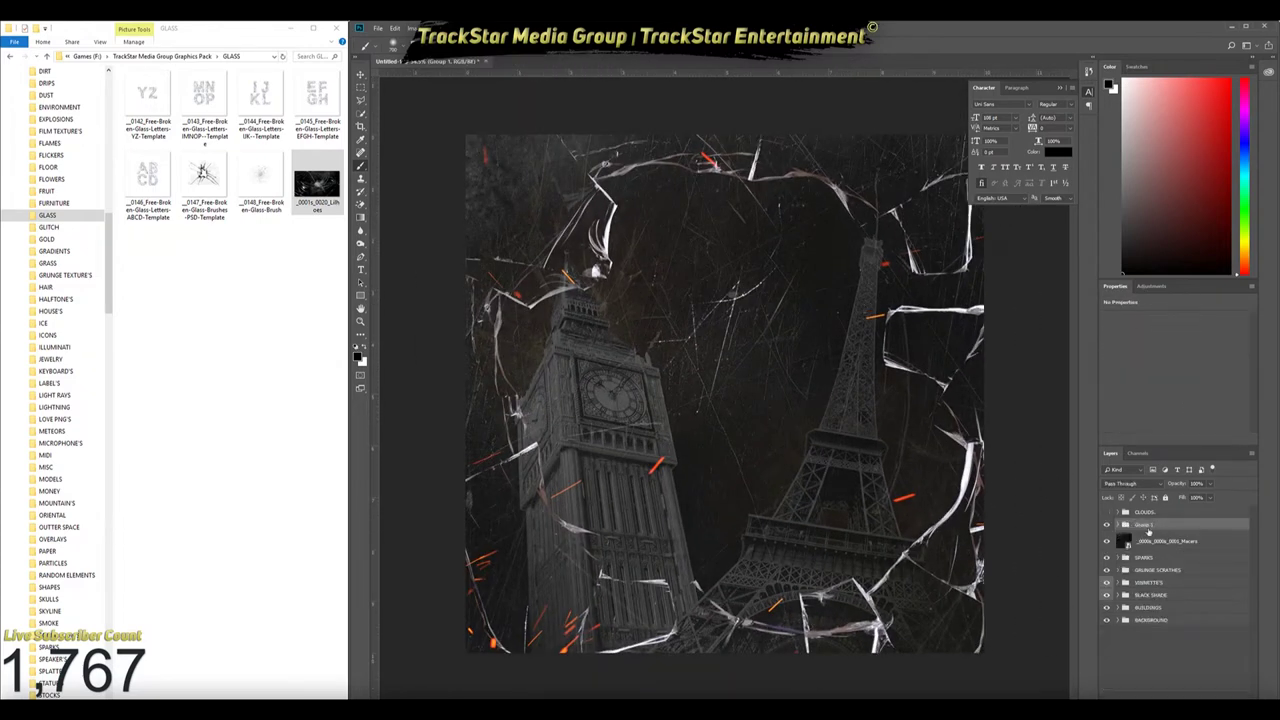
Duplicate the GLASS group, rename the copy, and reposition one glass piece on the cover
key(ctrl+j)
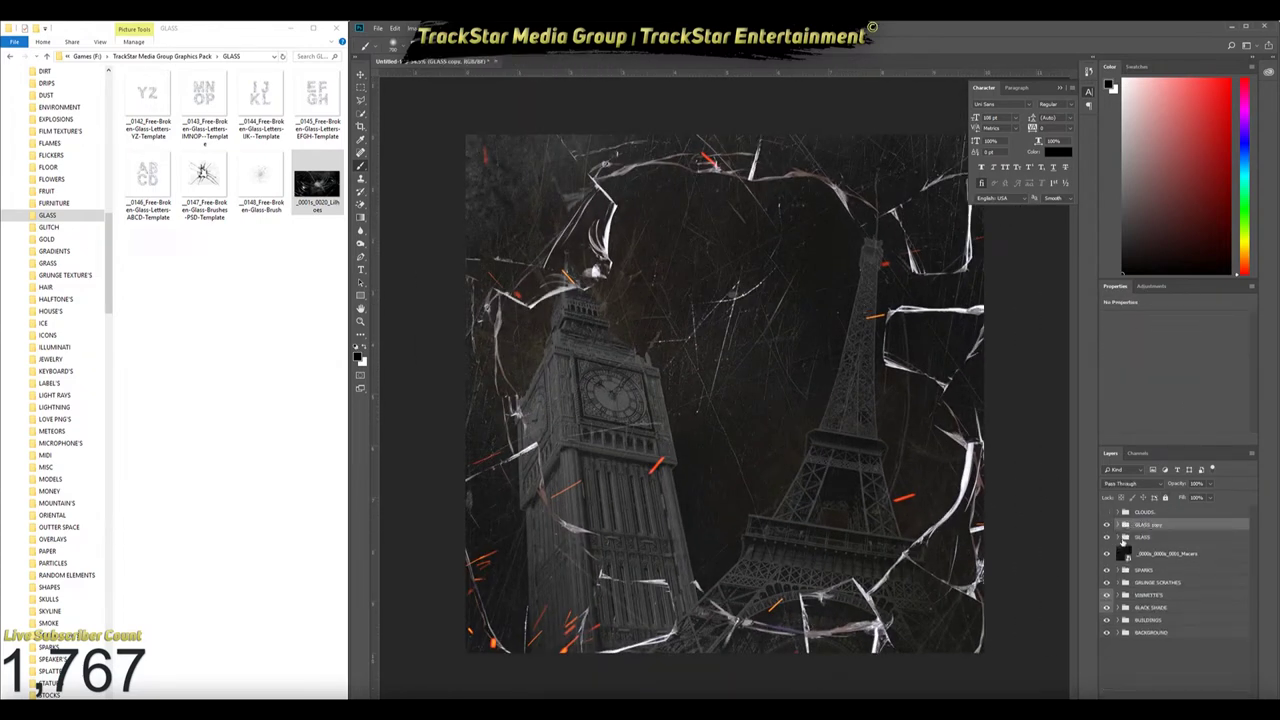
click(1163, 539)
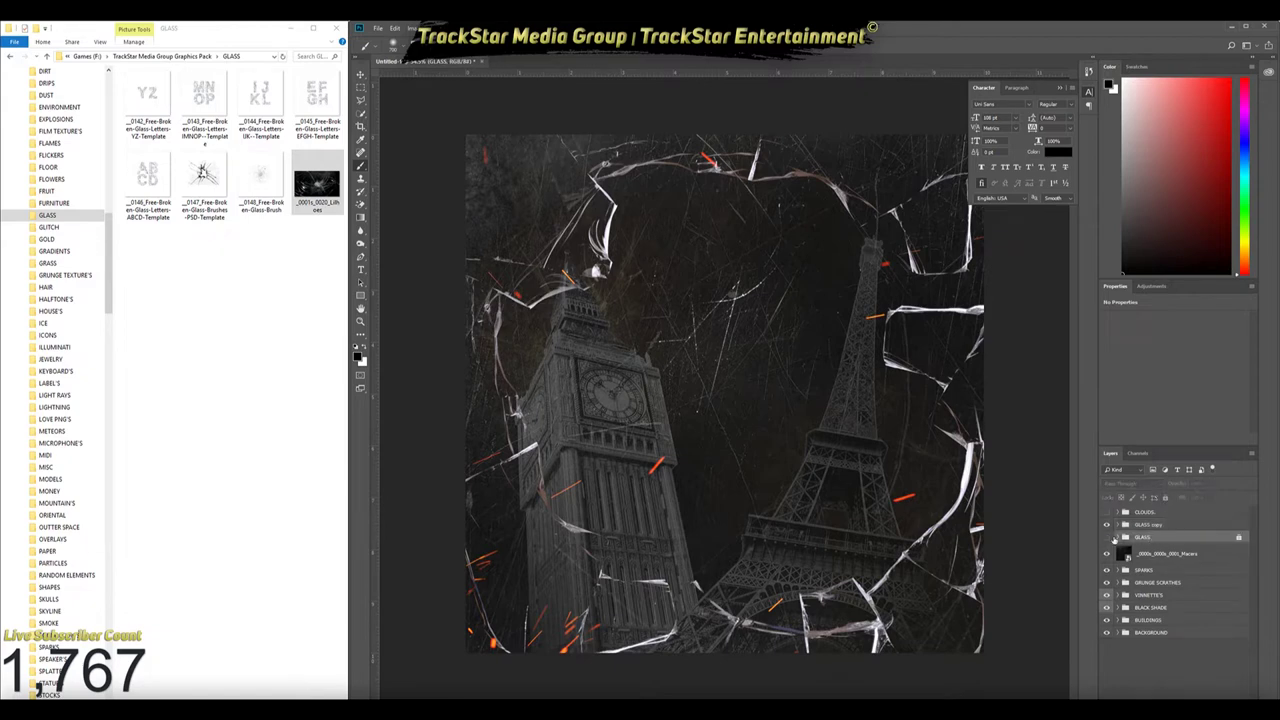
click(1121, 537)
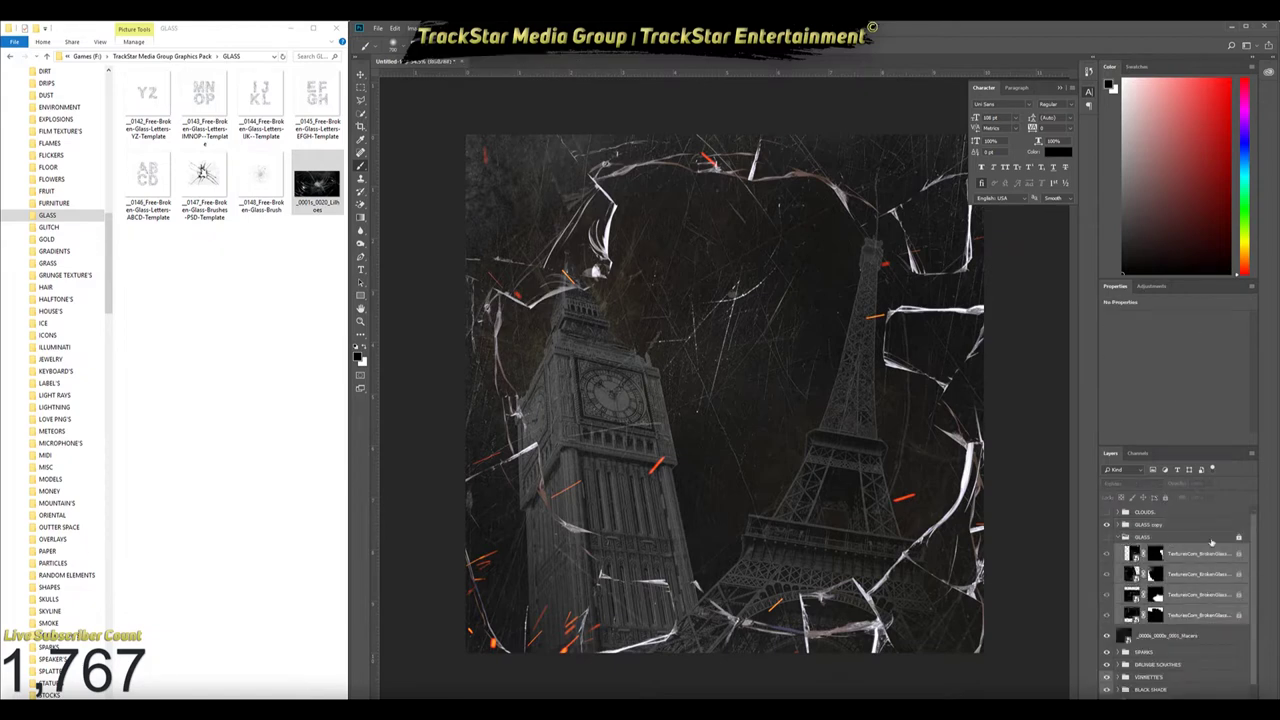
click(1125, 537)
double_click(1148, 524)
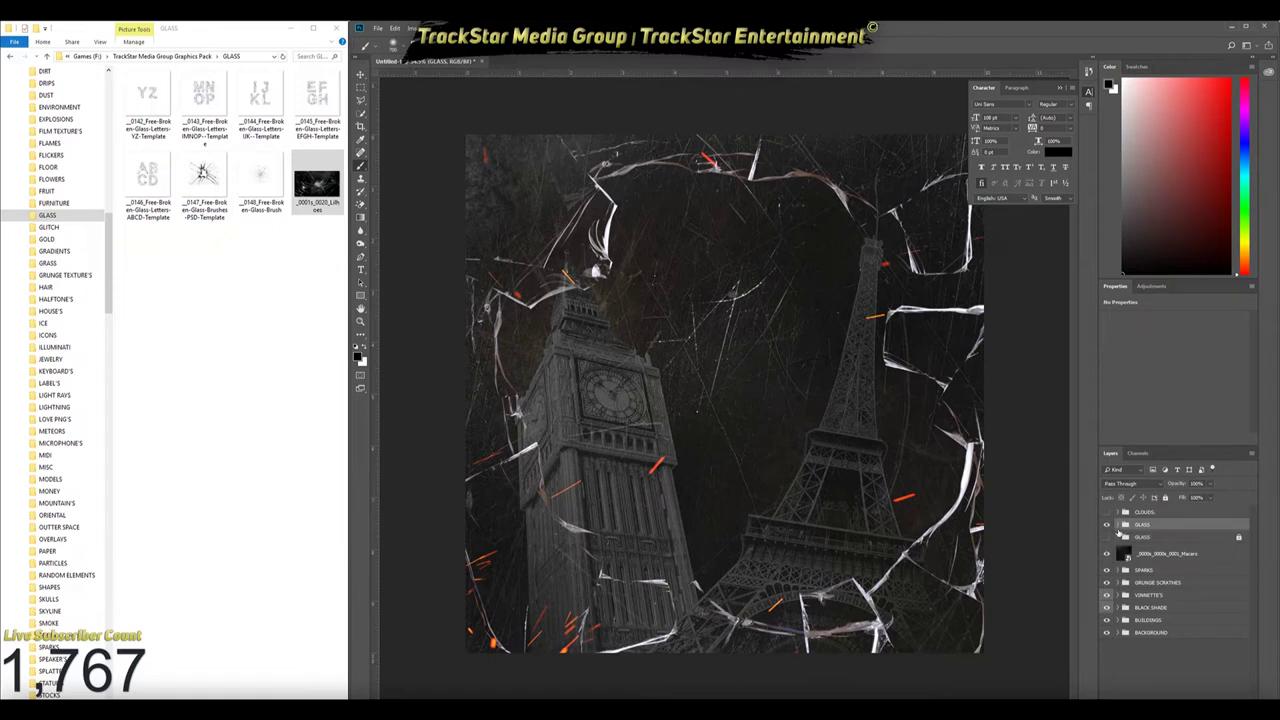
click(1118, 527)
click(1189, 582)
drag(870, 540, 903, 588)
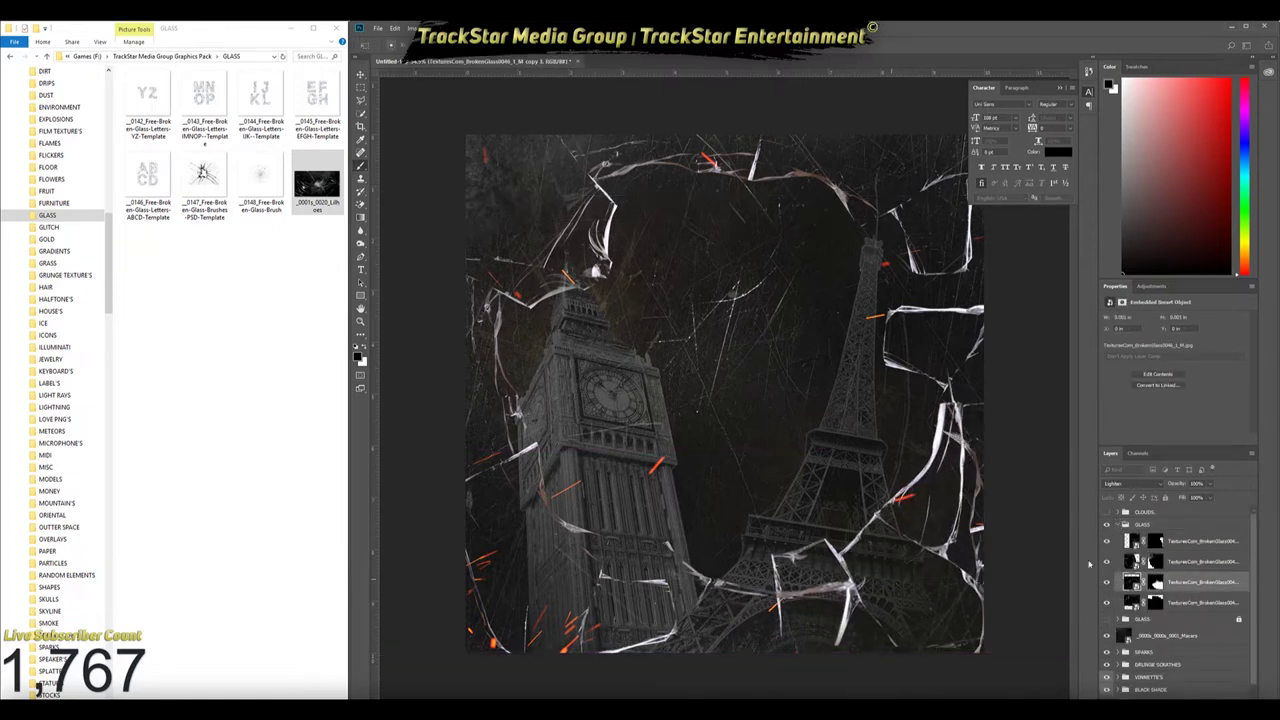
key(b)
right_click(961, 417)
key(Return)
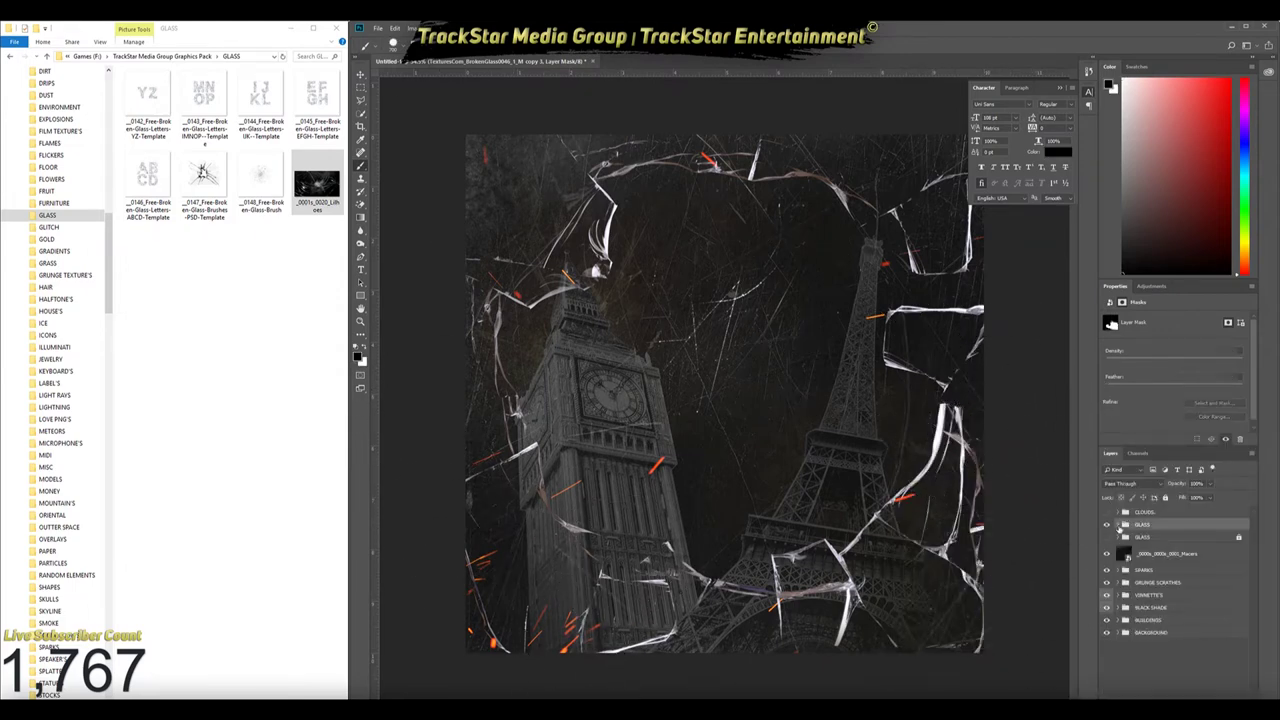
Merge the four glass layers, blend as Screen, hide them, and stamp the visible scene
click(1123, 543)
click(1192, 541)
shift+click(1192, 602)
right_click(1192, 602)
click(1175, 479)
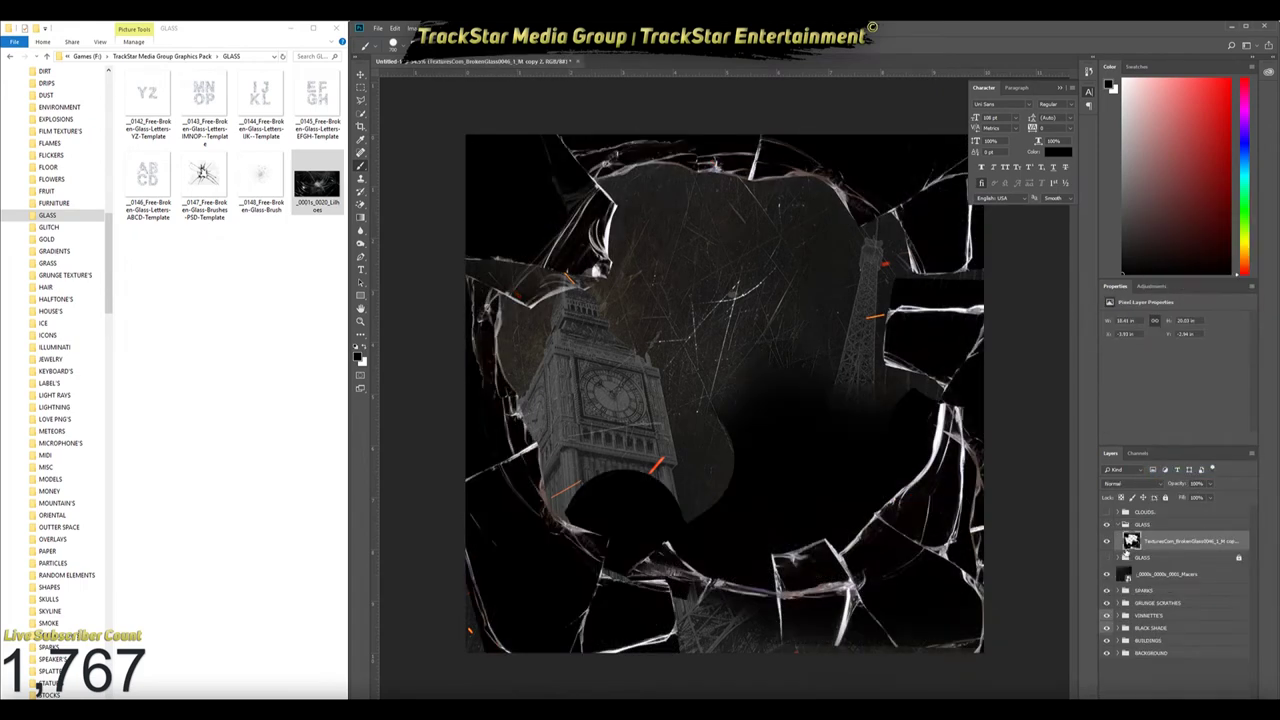
click(1130, 483)
click(1129, 572)
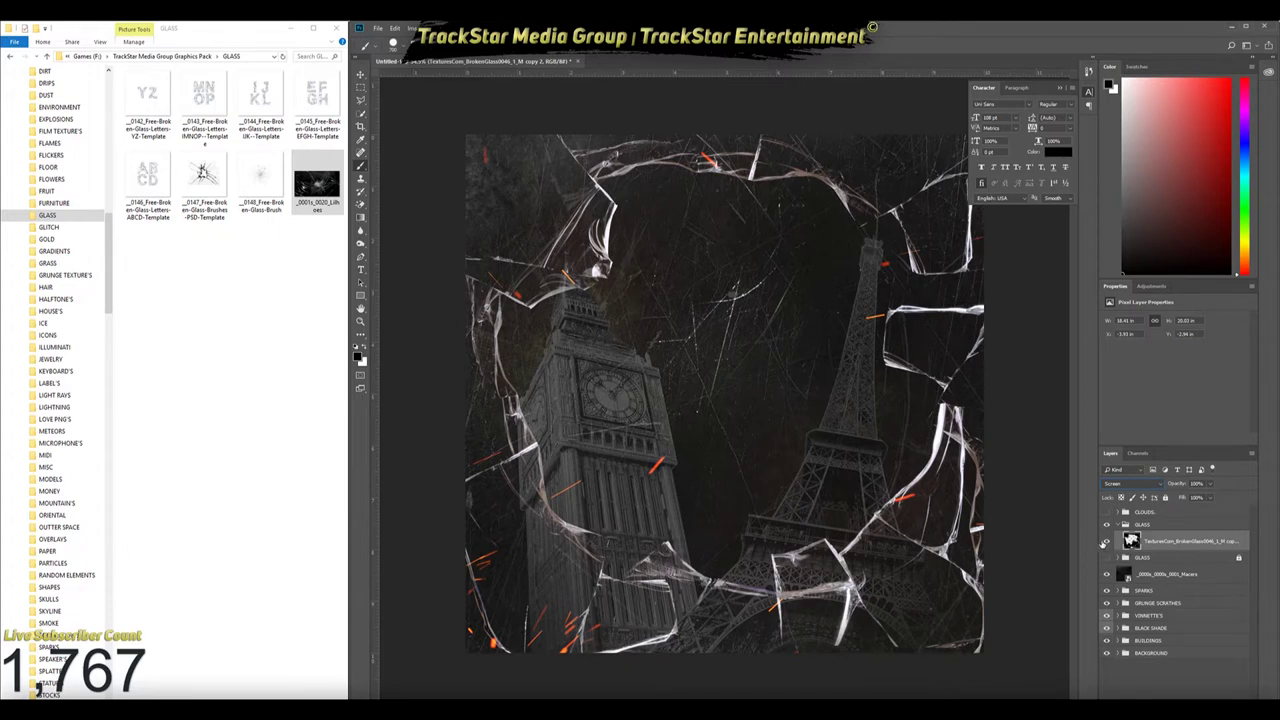
click(1106, 541)
key(ctrl+shift+alt+n)
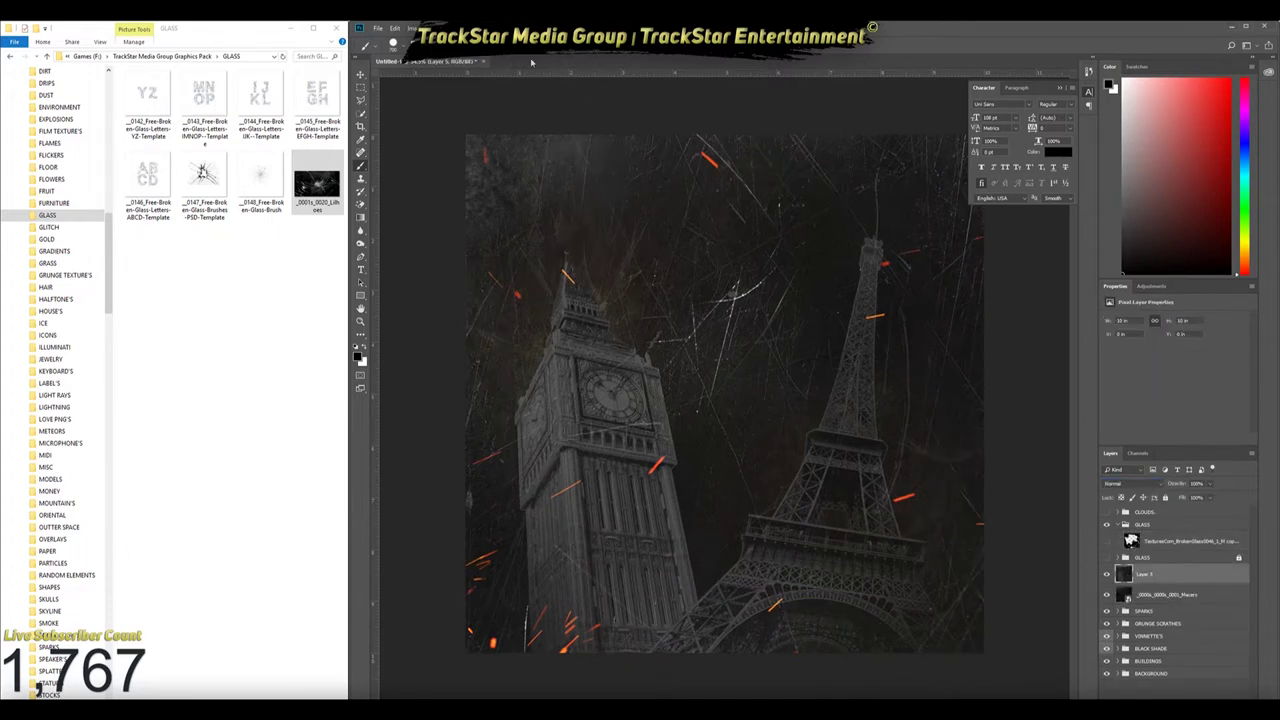
click(490, 28)
In Topaz Detail, try Overall Detail Strong II, Highlight Detail Strong I, Light I and Protect Highlights IV
click(545, 257)
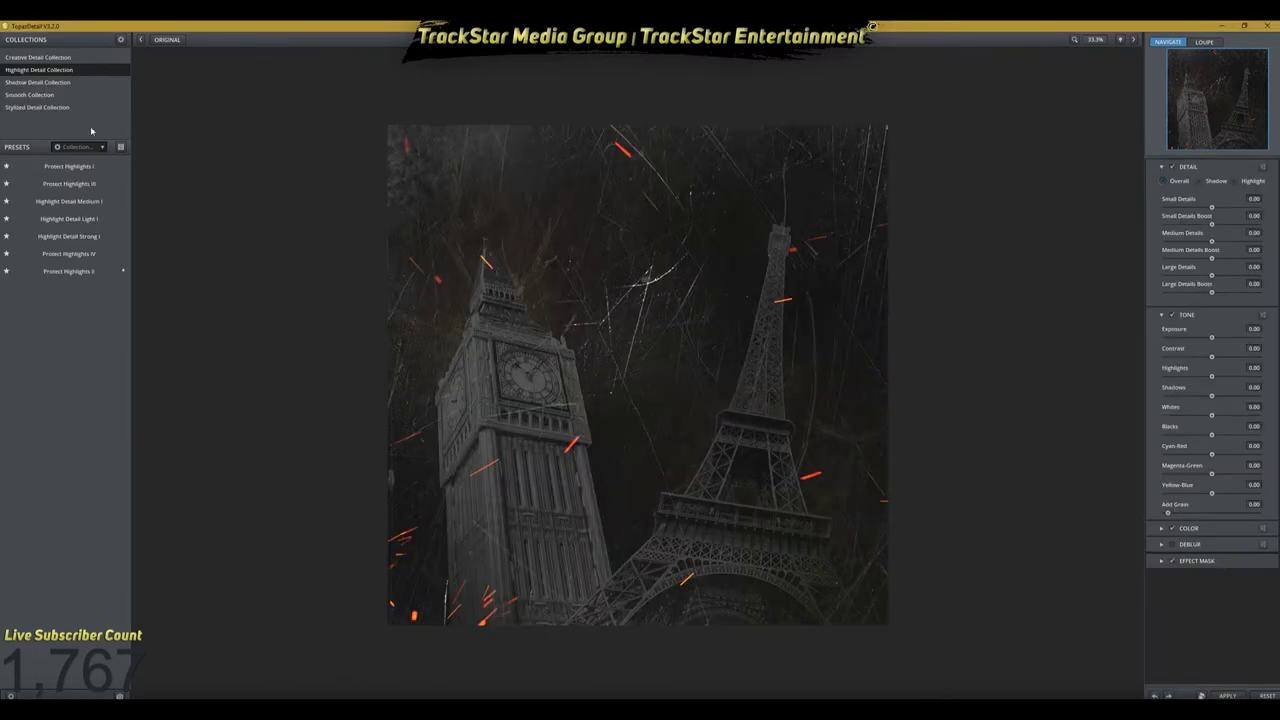
click(35, 57)
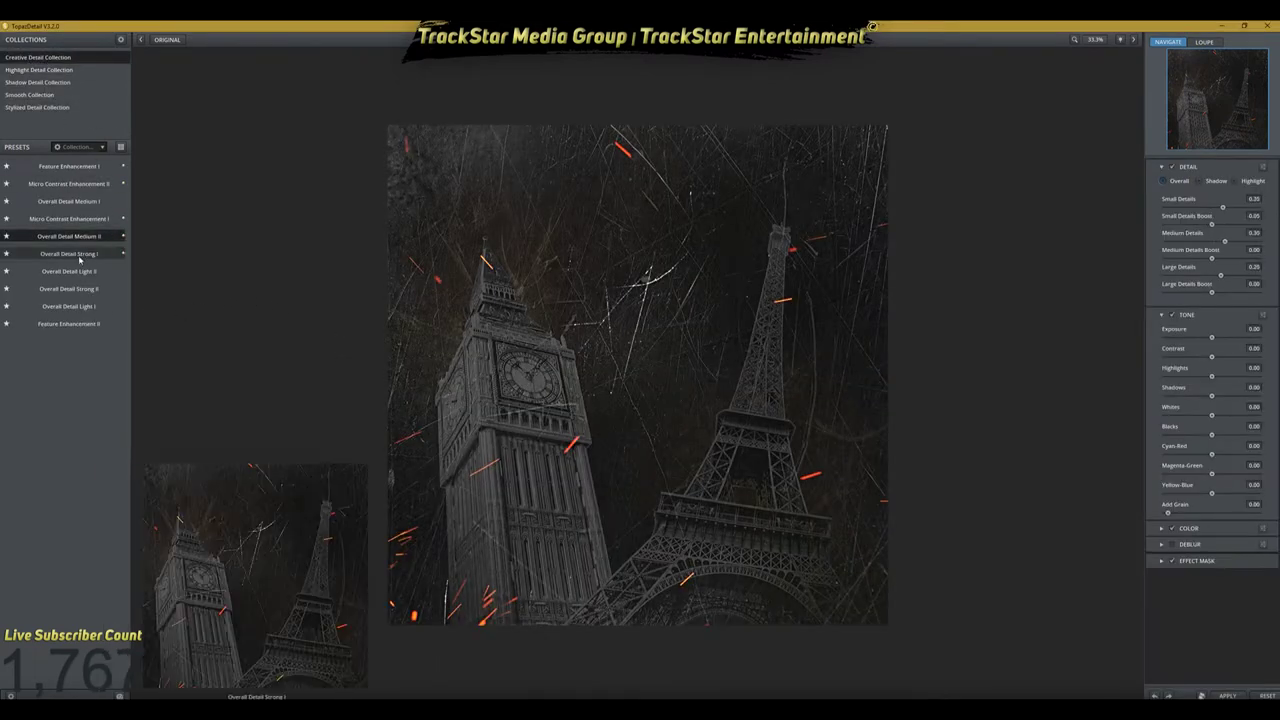
click(60, 288)
click(38, 70)
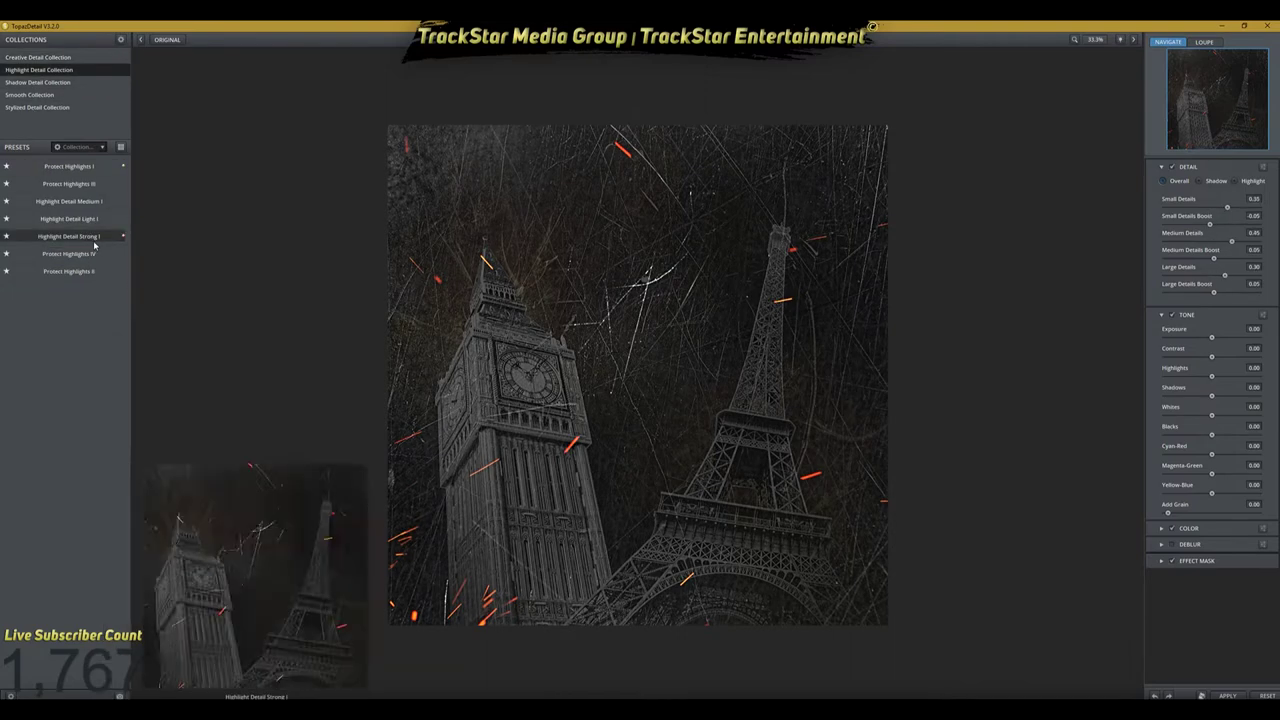
click(92, 237)
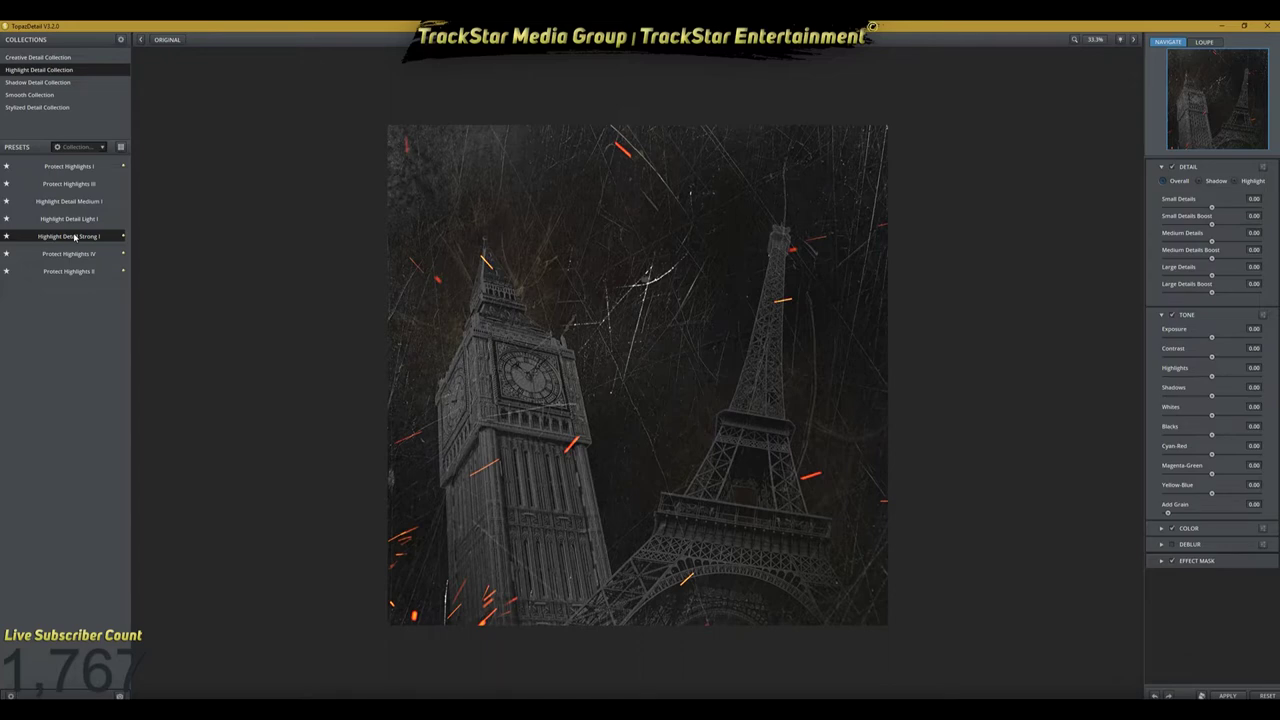
click(58, 219)
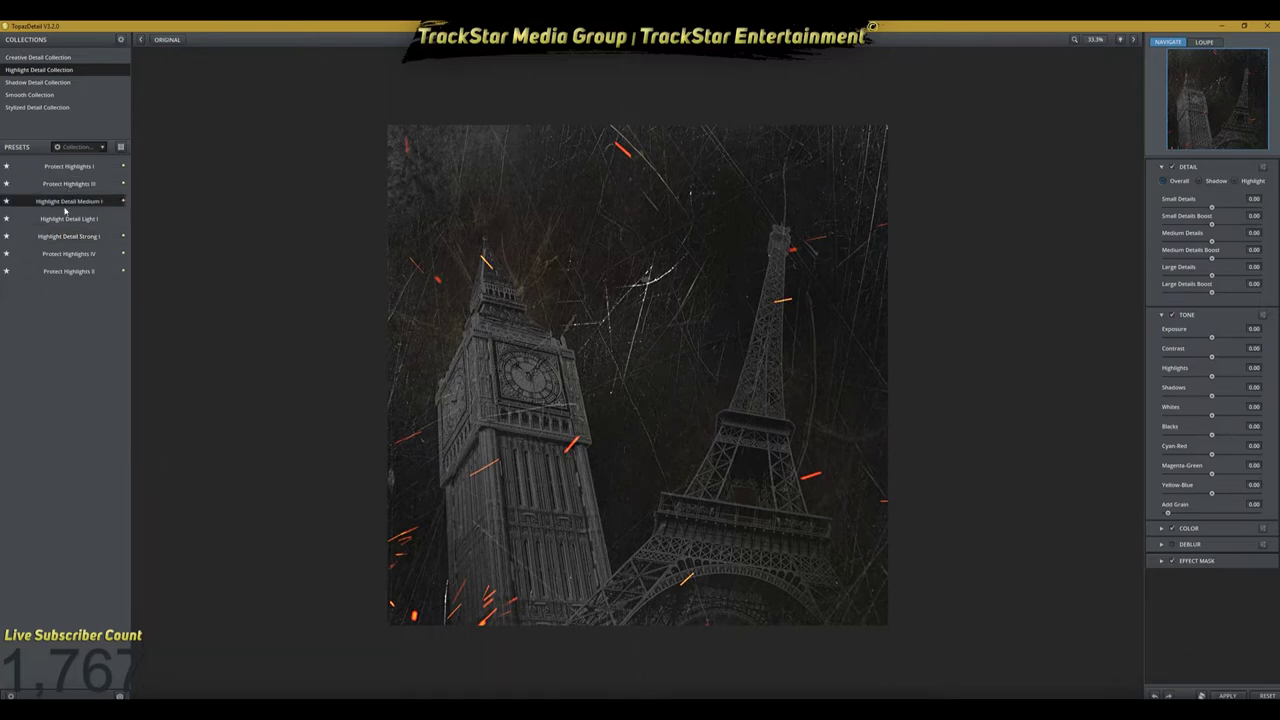
click(60, 254)
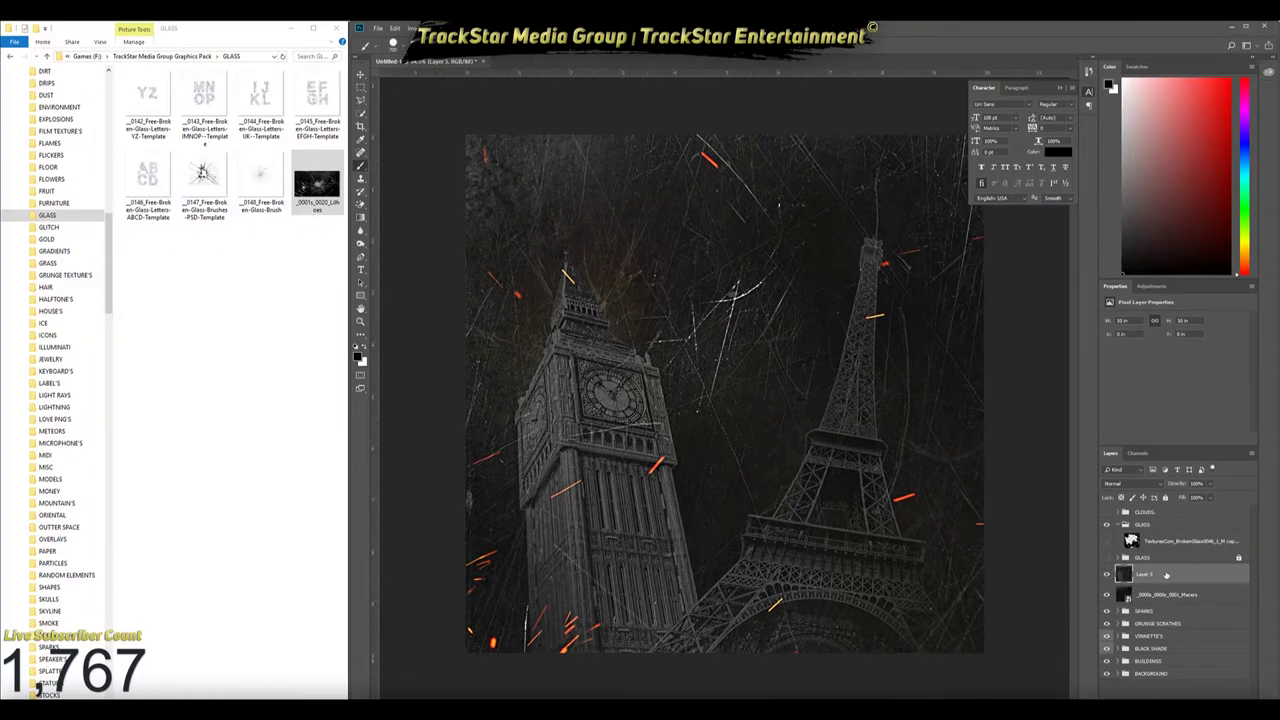
click(487, 27)
click(657, 243)
Try Mild Color Pop and Warm Tone I, then settle on HDR Heavy Pop Smooth
click(52, 56)
click(53, 70)
click(90, 403)
click(70, 524)
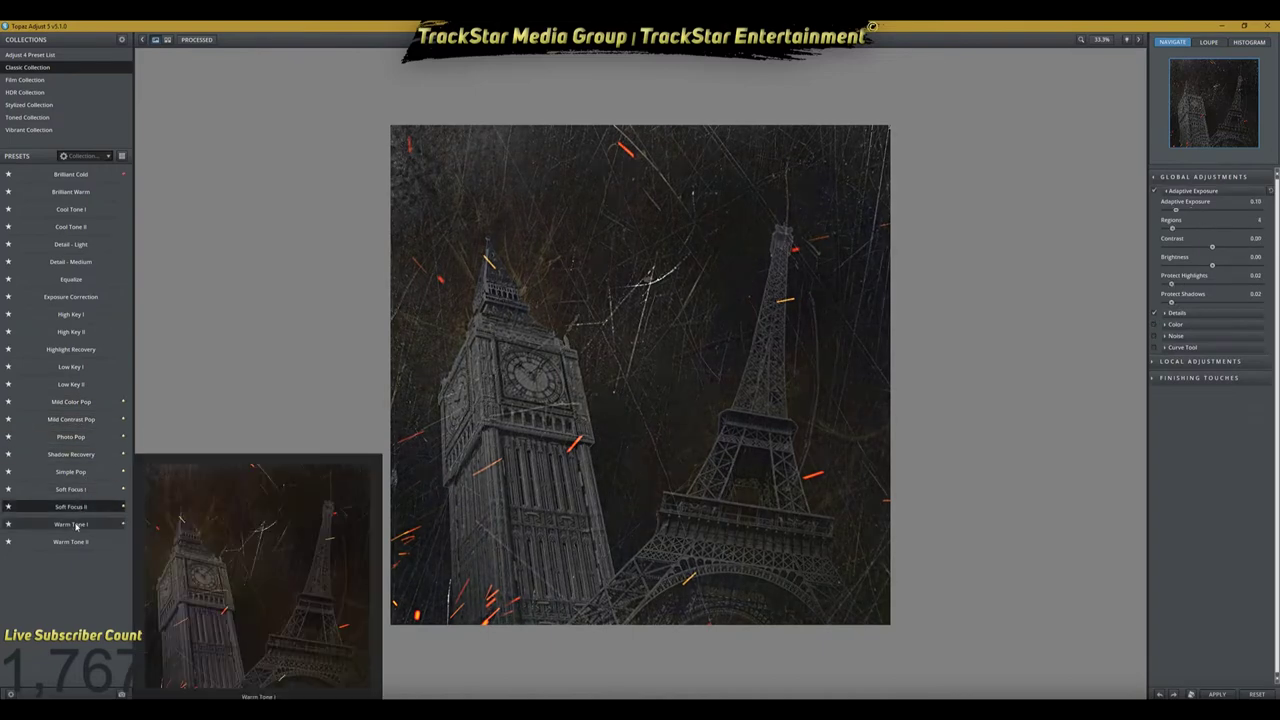
click(28, 92)
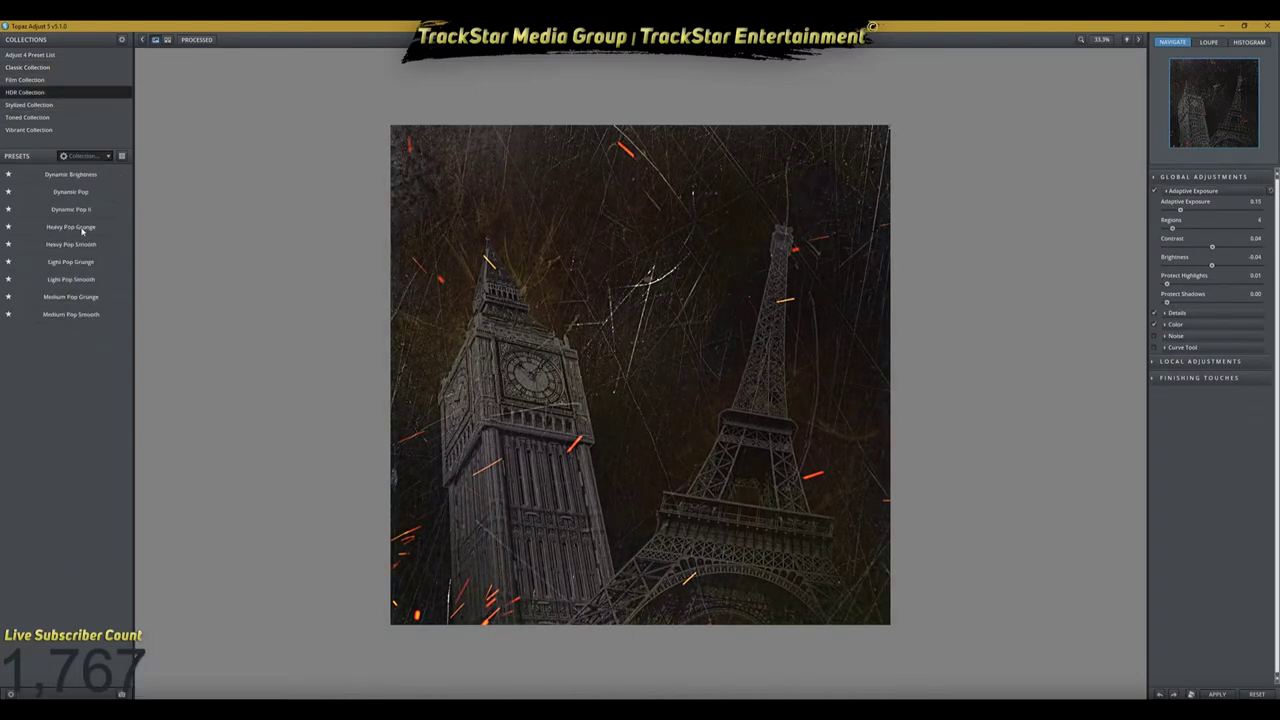
click(89, 245)
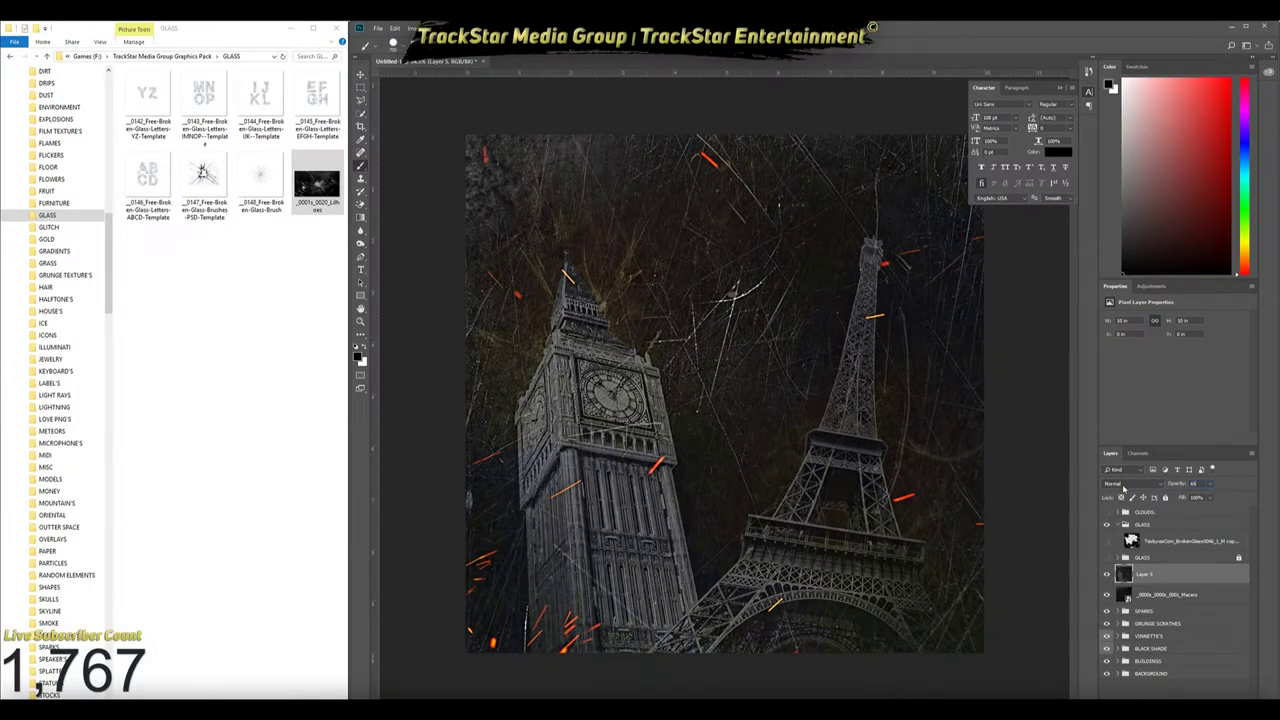
Settle the merged layer's opacity and place a SMOKE-folder image over the lower canvas
key(ctrl+z)
key(ctrl+shift+z)
key(ctrl+z)
key(ctrl+shift+z)
scroll(45, 565, down, 1)
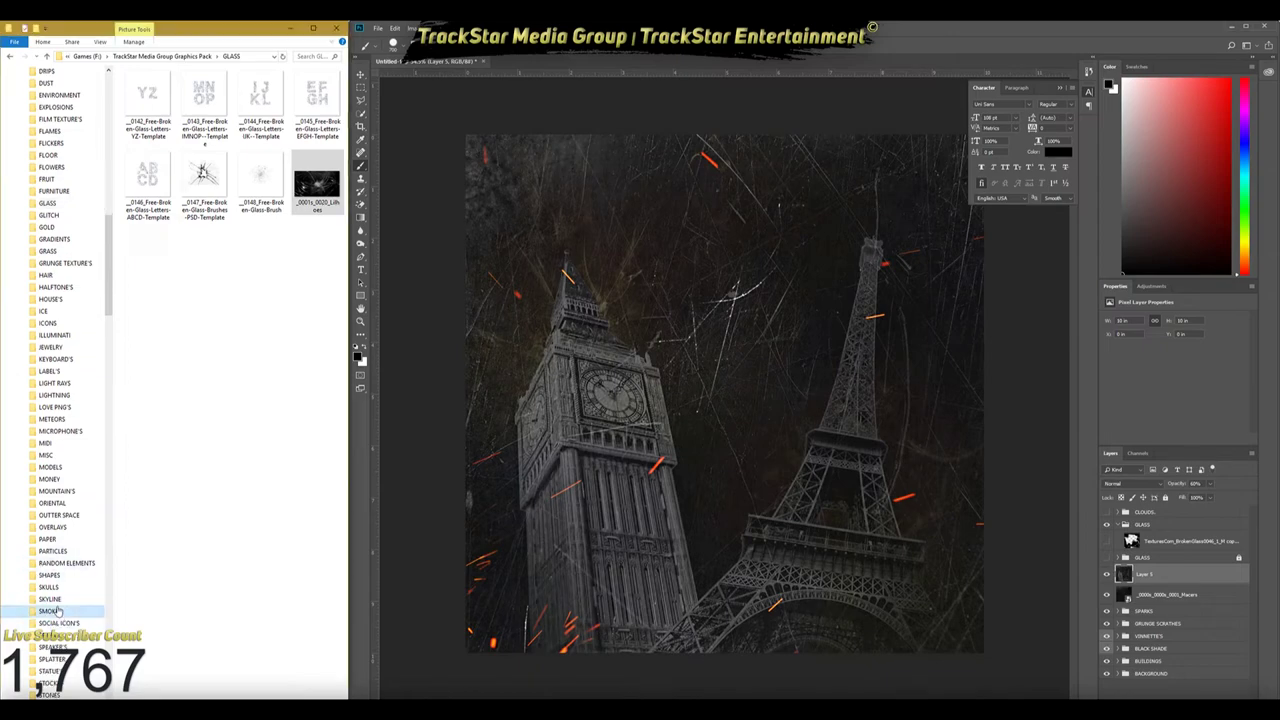
click(48, 611)
drag(202, 365, 720, 400)
key(Escape)
drag(255, 460, 660, 575)
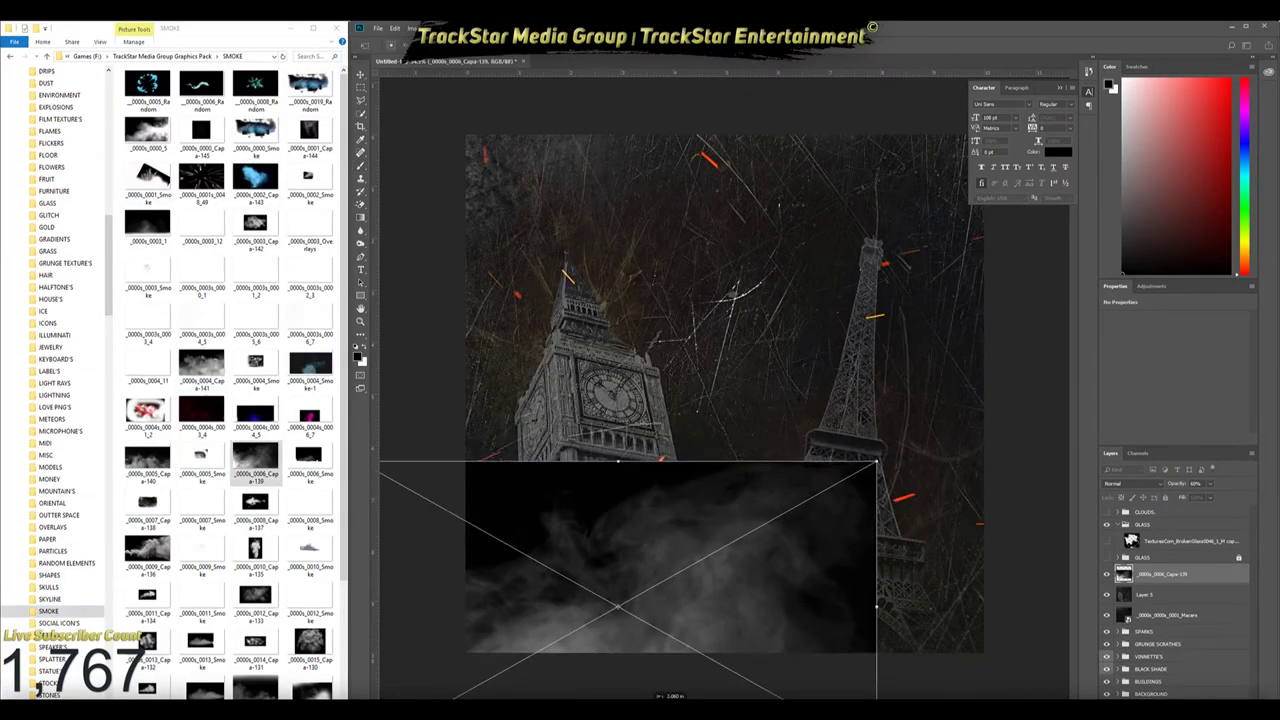
key(Return)
Duplicate the smoke twice, rotating one copy toward the upper left and spreading another across the top
scroll(1147, 485, down, 4)
scroll(1147, 487, down, 3)
scroll(1147, 487, down, 1)
key(ctrl+j)
key(ctrl+t)
drag(1050, 553, 1000, 700)
key(Return)
key(ctrl+j)
key(ctrl+t)
drag(560, 330, 995, 300)
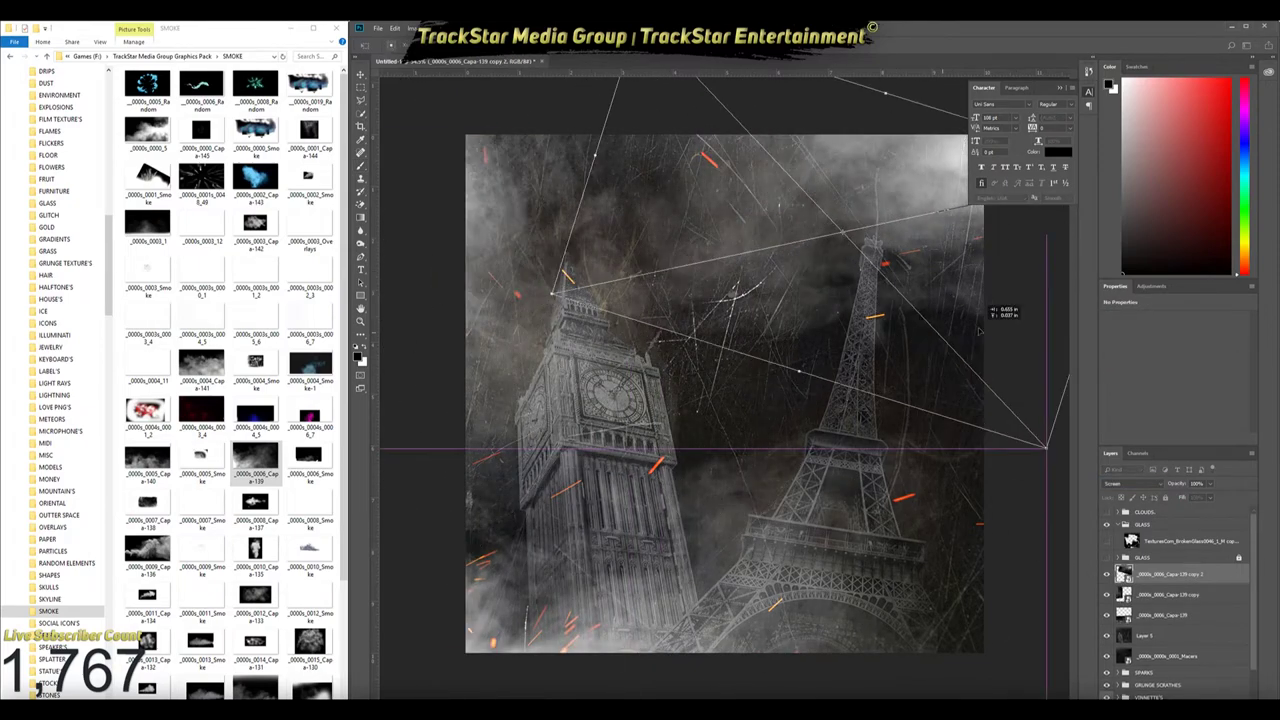
key(Return)
Shape a third smoke copy around Big Ben, set all four to 64% opacity, and group them
key(ctrl+j)
drag(995, 645, 935, 594)
click(603, 508)
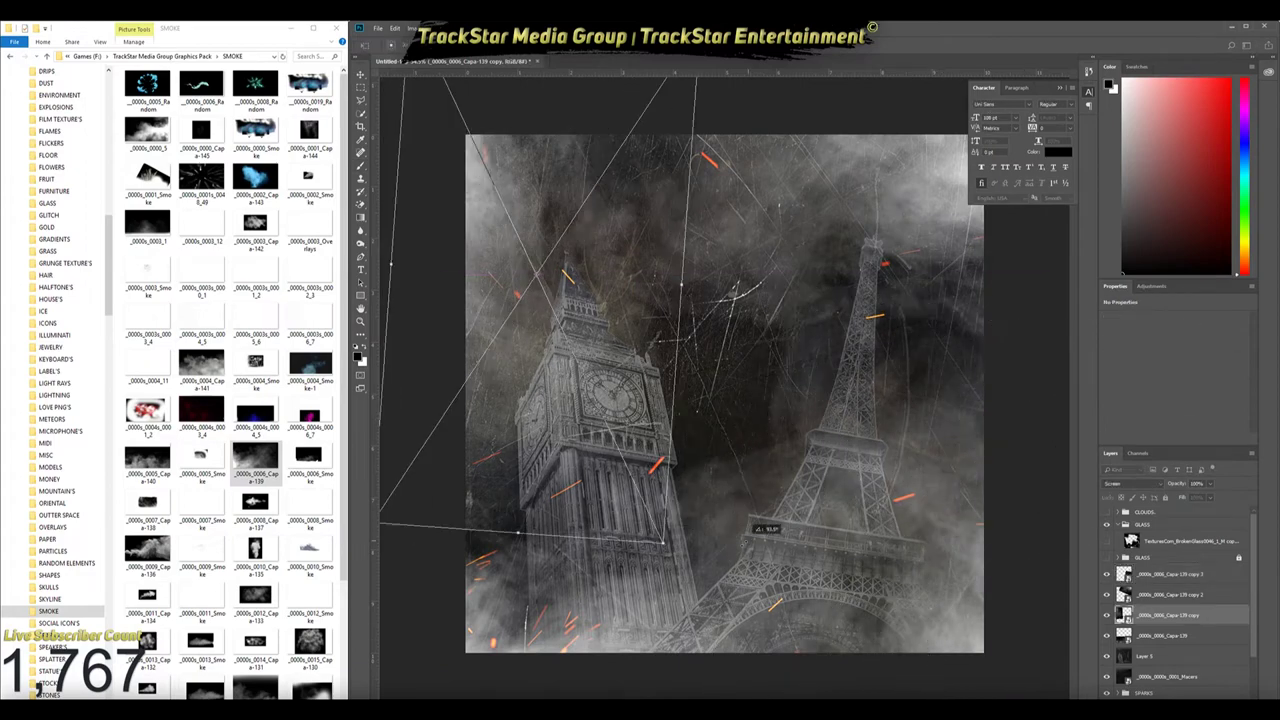
click(508, 593)
drag(508, 593, 470, 640)
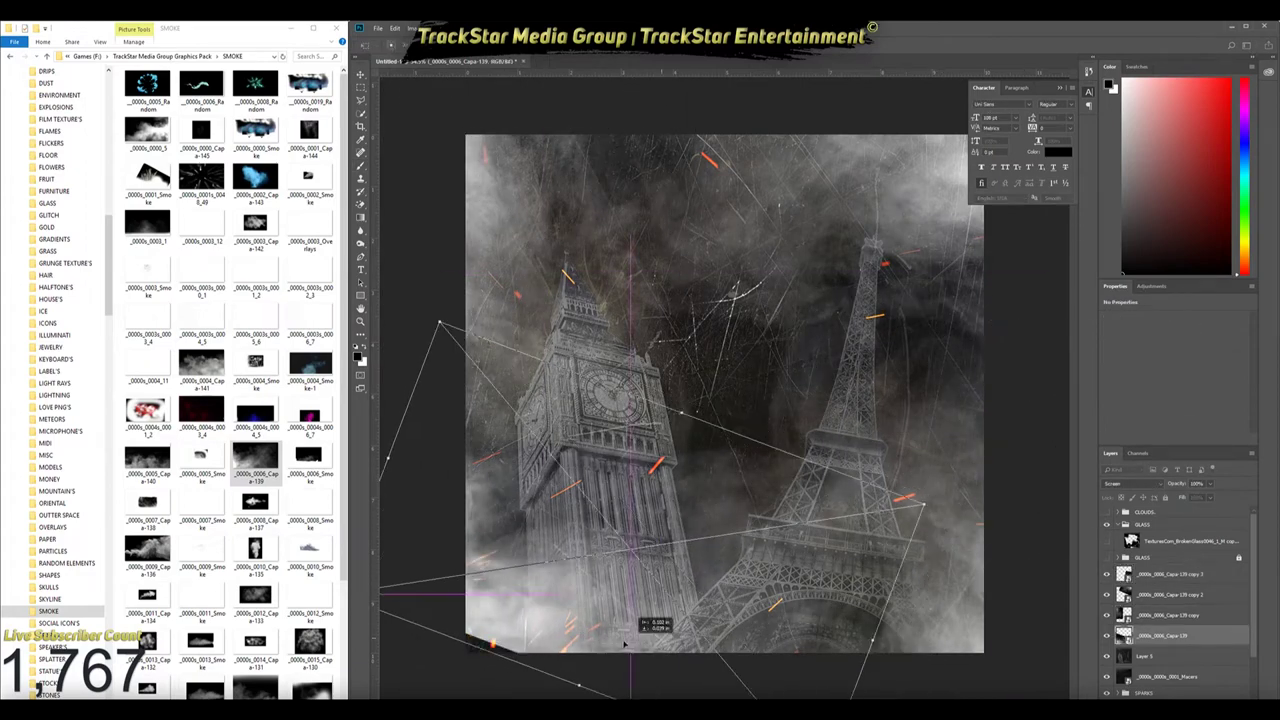
key(Return)
shift+click(1176, 577)
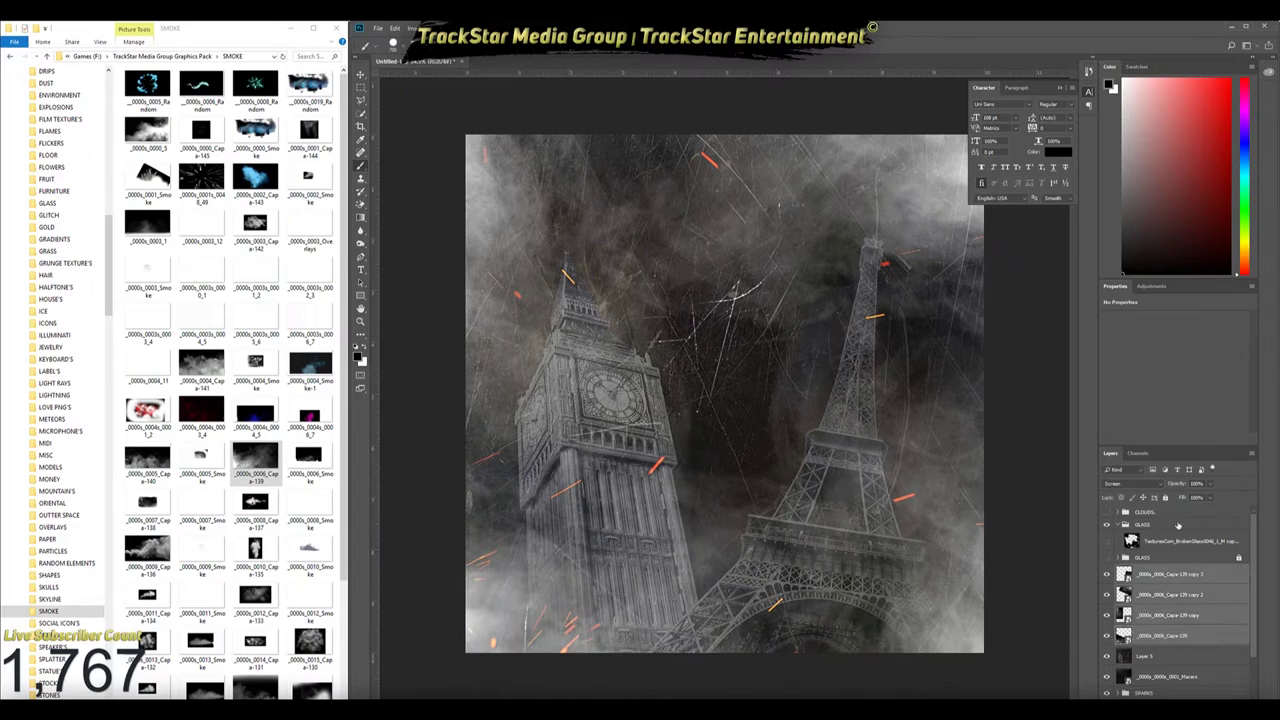
text(64)
key(Return)
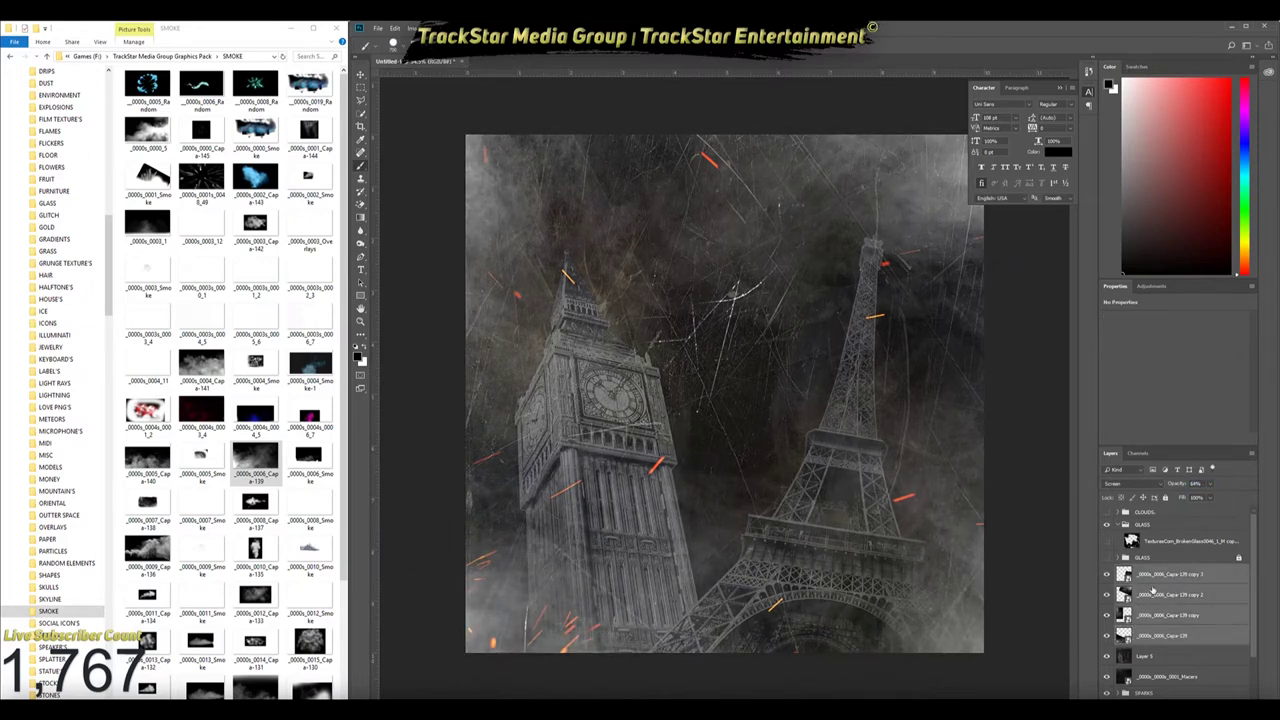
key(ctrl+g)
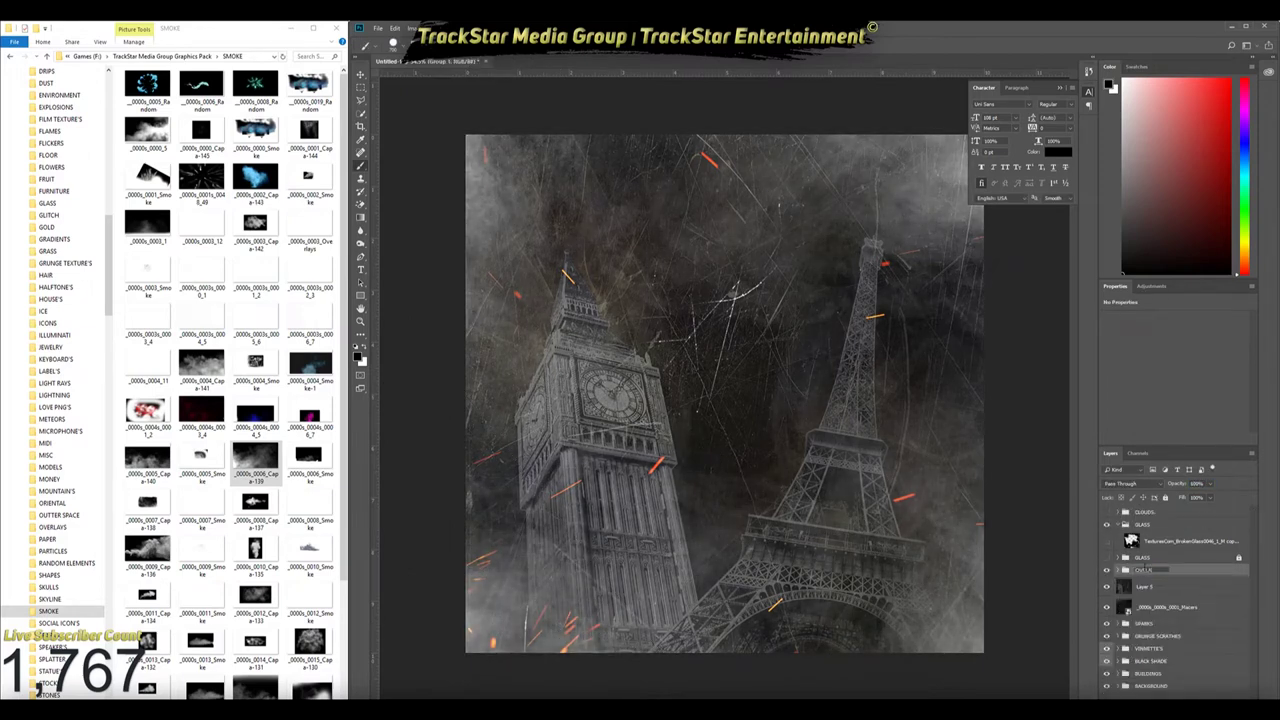
scroll(55, 400, down, 5)
Place the vignette image from the VINETTE'S folder, scaled to cover the whole canvas
click(50, 635)
drag(260, 88, 700, 400)
drag(968, 578, 995, 662)
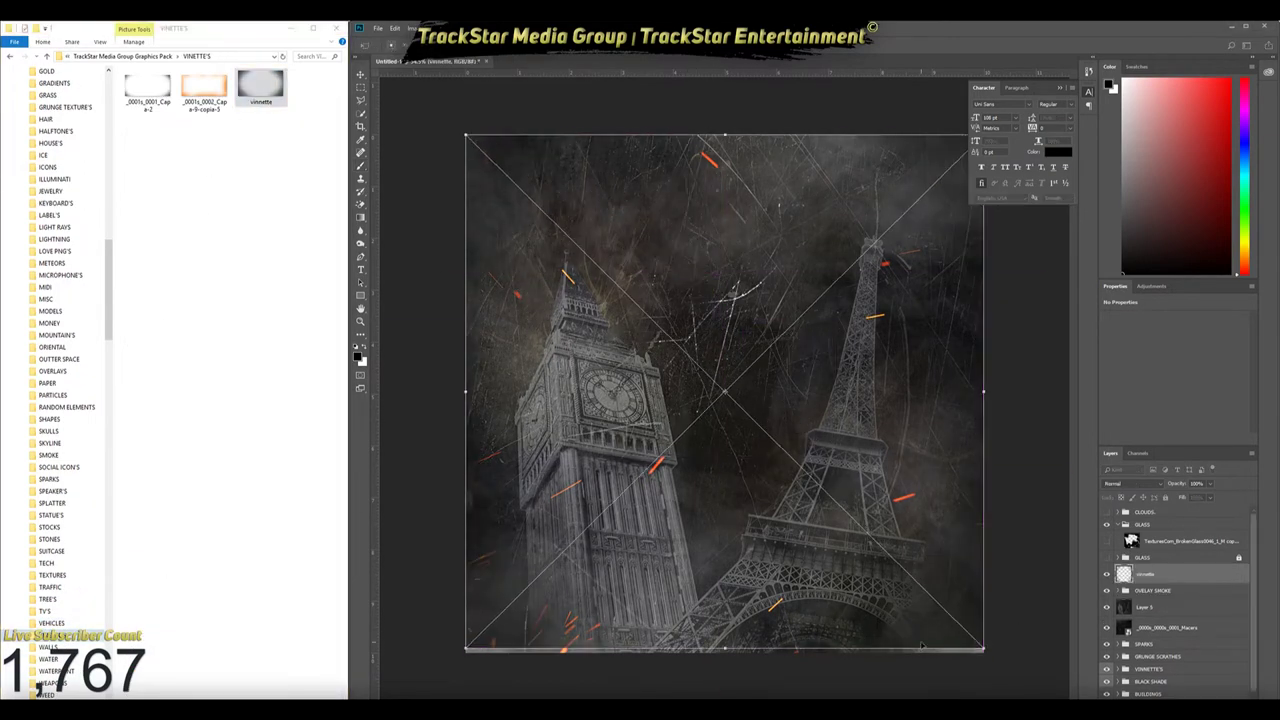
key(Return)
Load and clear the broken-glass selection, then enlarge the ruined-city image over the lower canvas
ctrl+click(1132, 558)
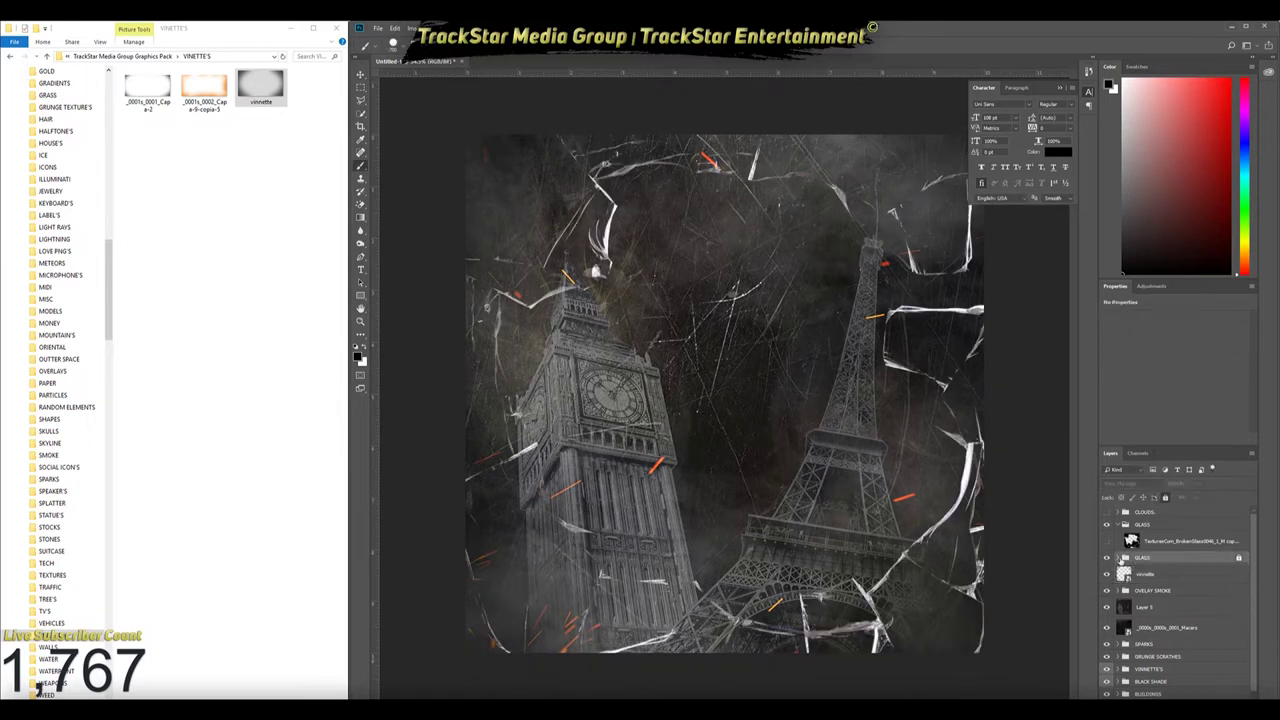
key(ctrl+d)
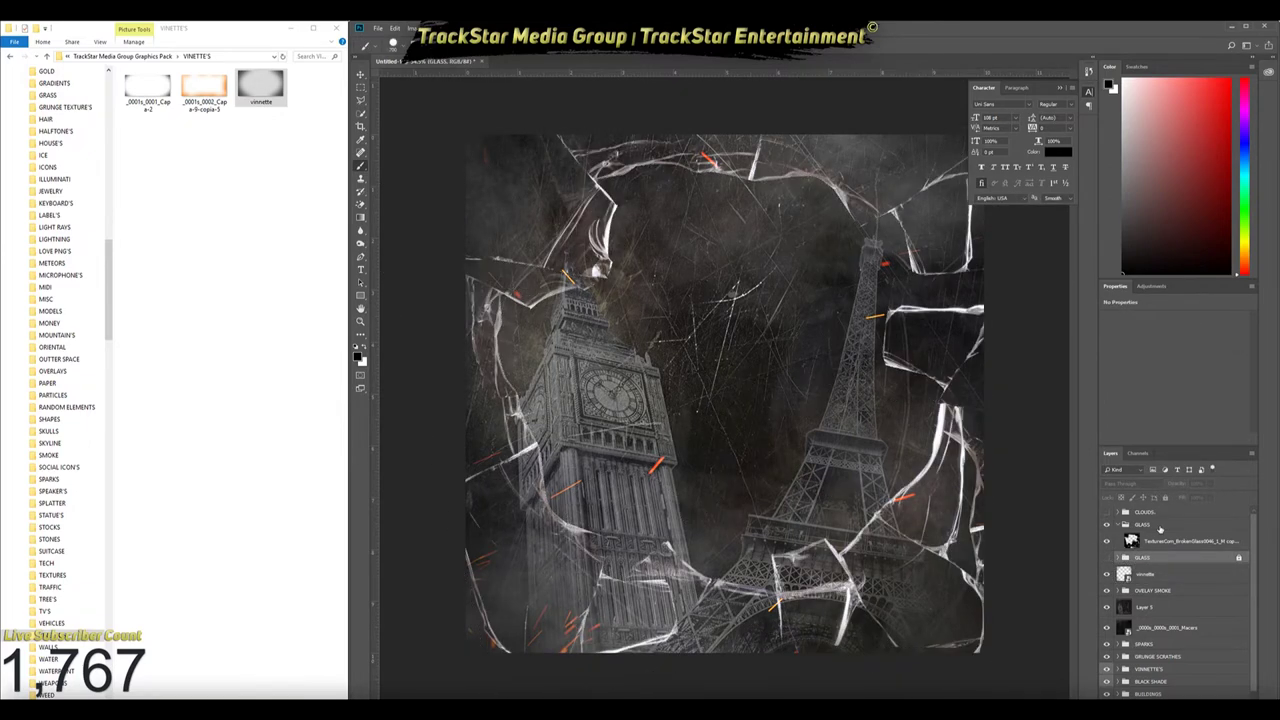
scroll(68, 300, up, 10)
key(alt+Tab)
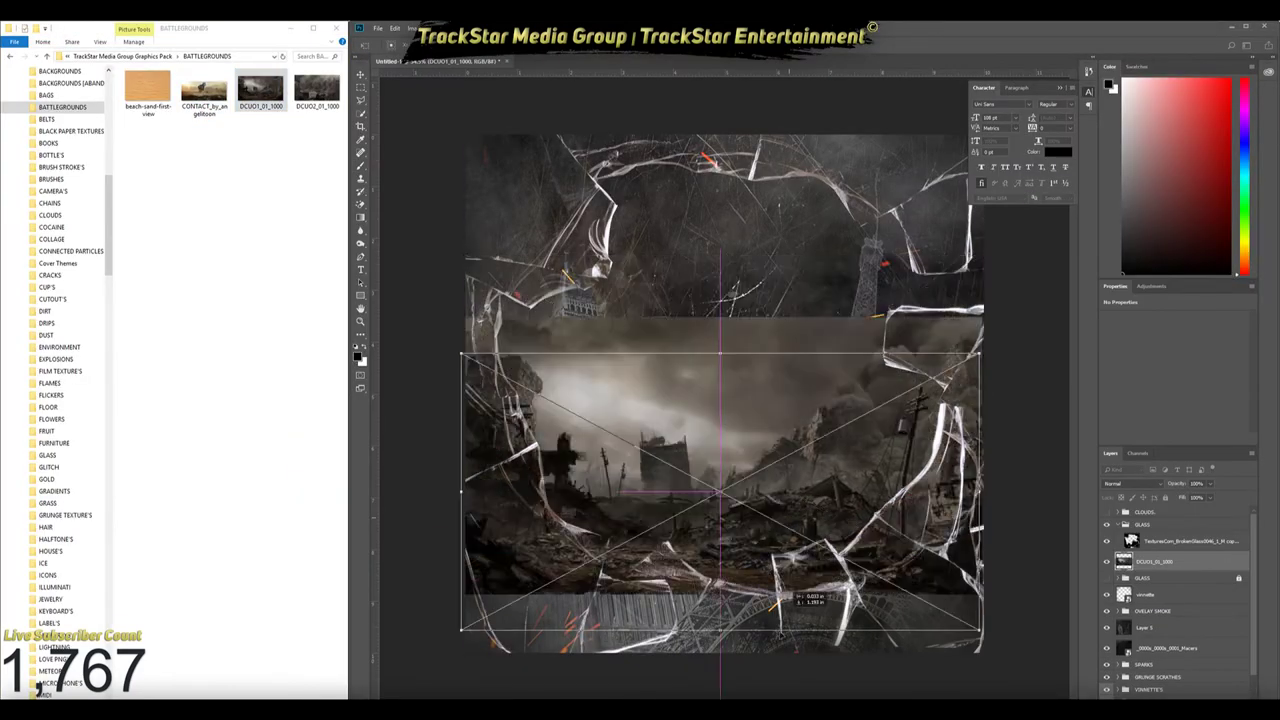
mouse_move(980, 614)
mouse_down()
mouse_move(992, 663)
mouse_move(1016, 677)
mouse_up()
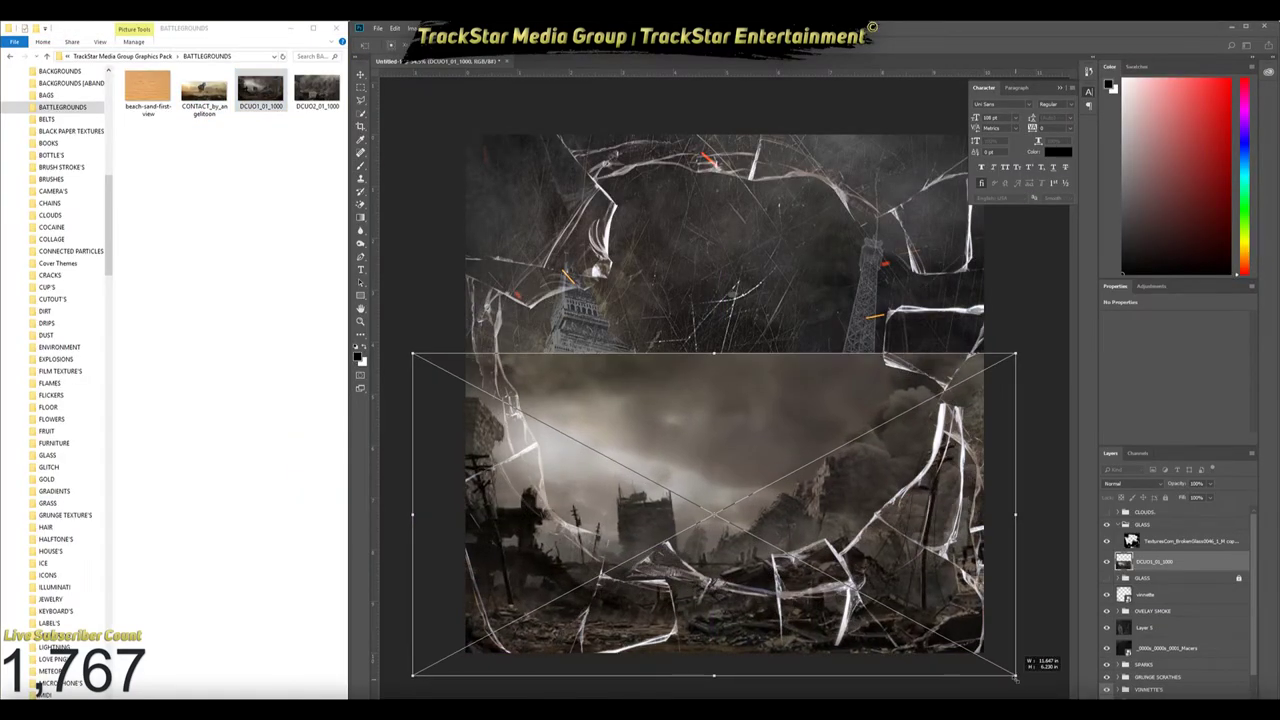
Clip the ruined-city image into the broken-glass layer and return the glass layer to Normal blending
key(Return)
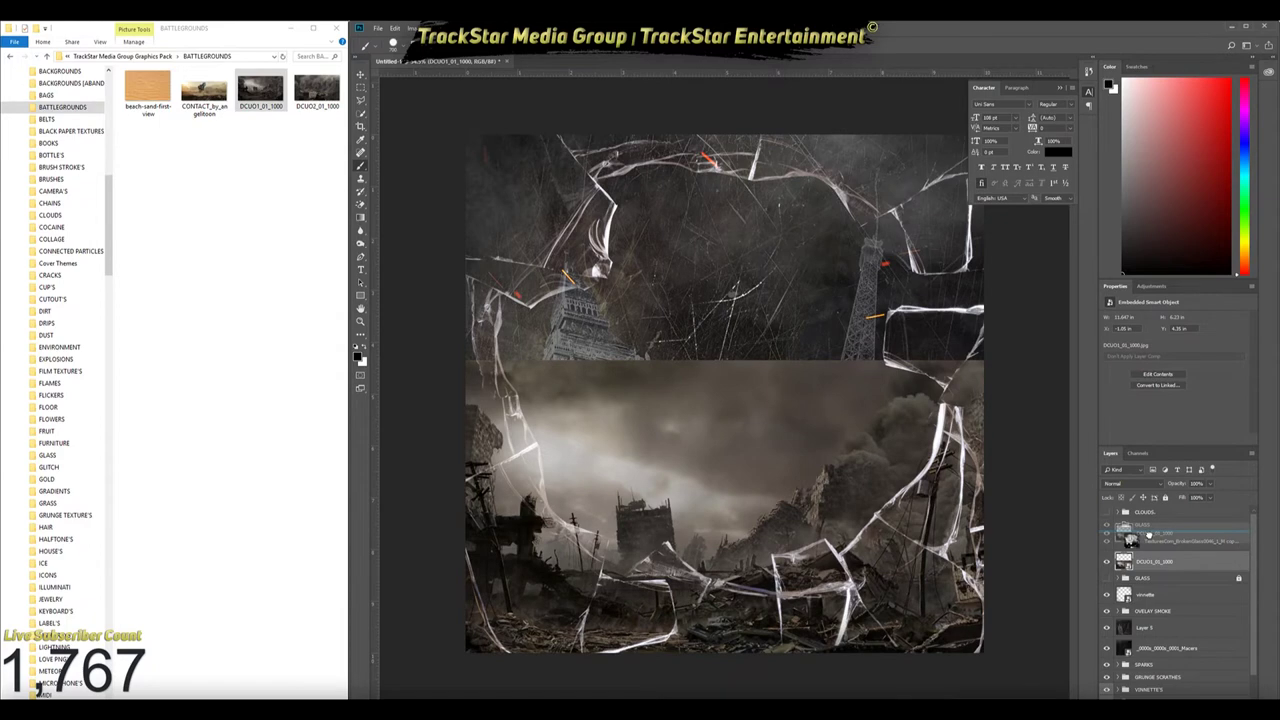
drag(1150, 561, 1150, 537)
right_click(1150, 541)
click(1186, 330)
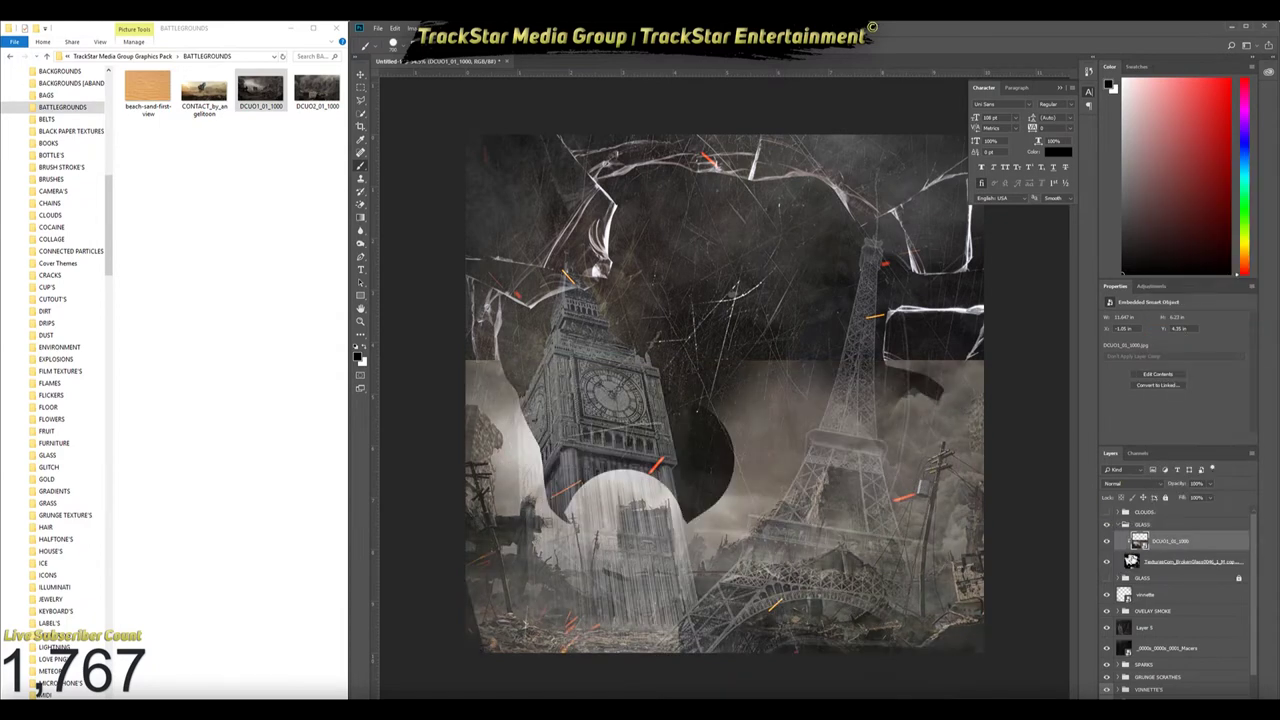
click(1131, 561)
click(1130, 484)
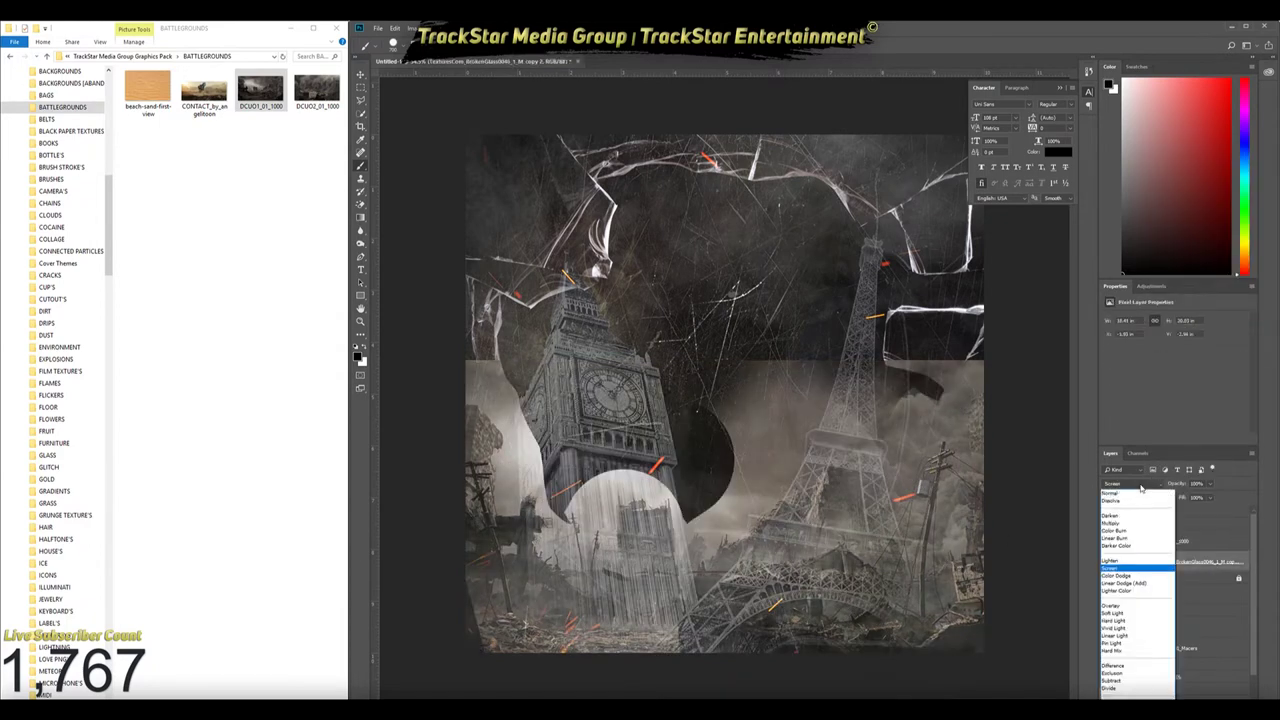
click(1131, 487)
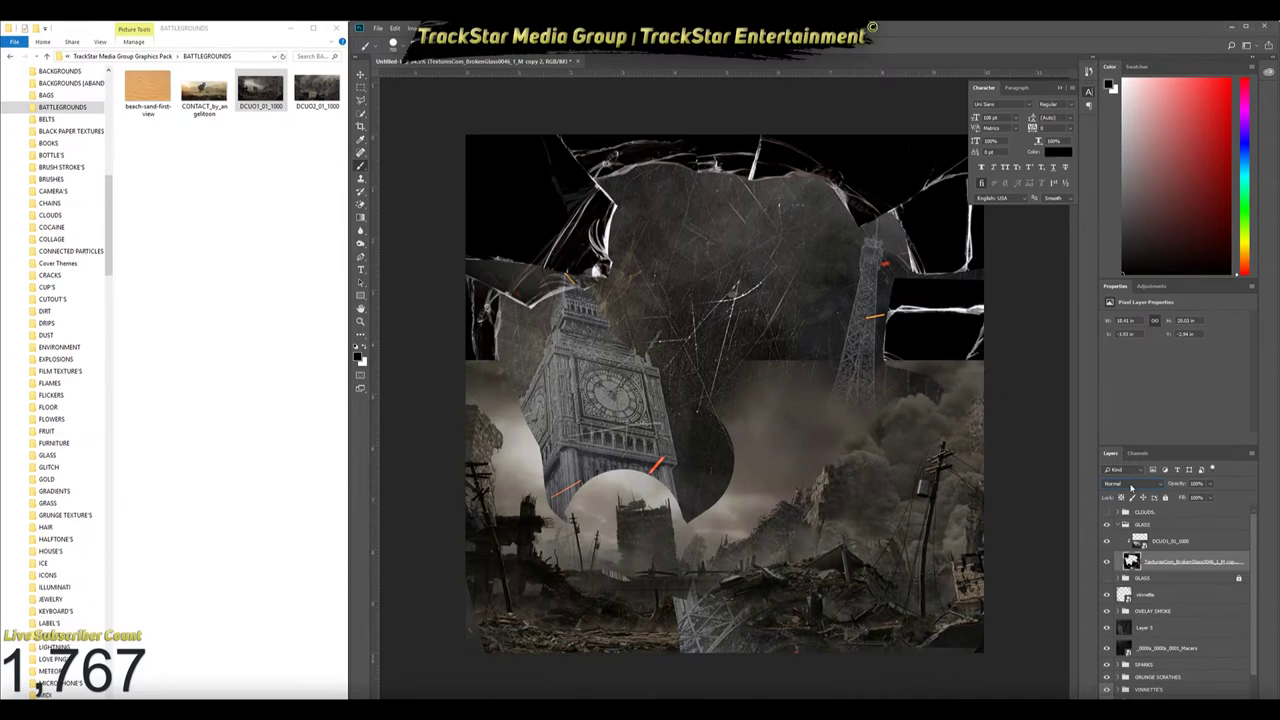
click(1165, 540)
key(ctrl+t)
drag(905, 610, 905, 343)
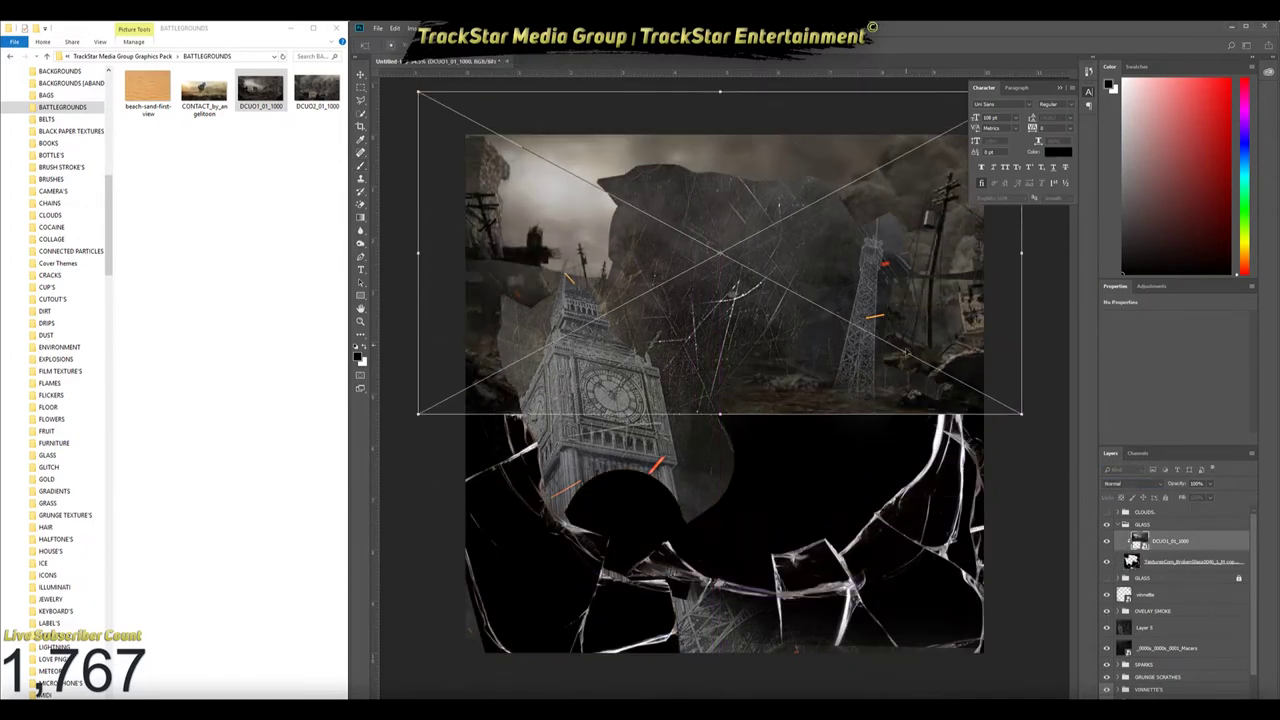
key(Escape)
Set the ruins layer to 70% opacity, release its clipping mask, and hide it
text(80)
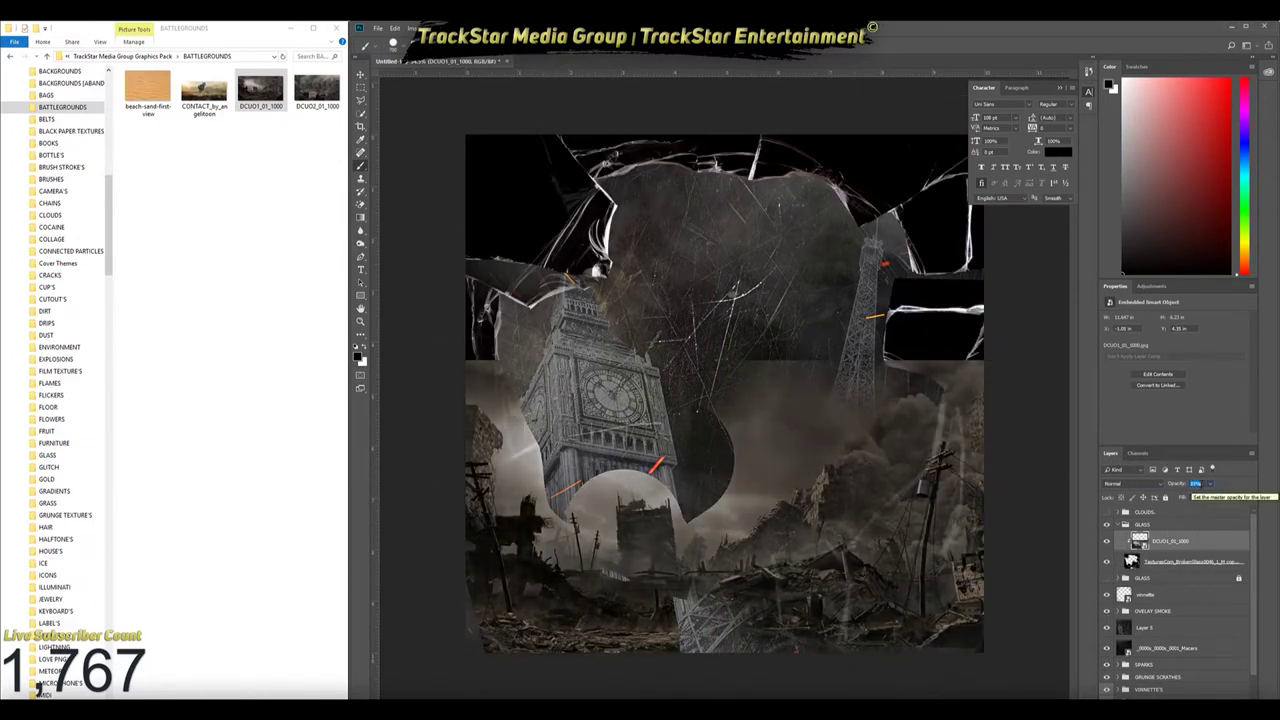
text(70)
right_click(1140, 545)
key(Escape)
right_click(1128, 548)
click(1174, 310)
click(1106, 541)
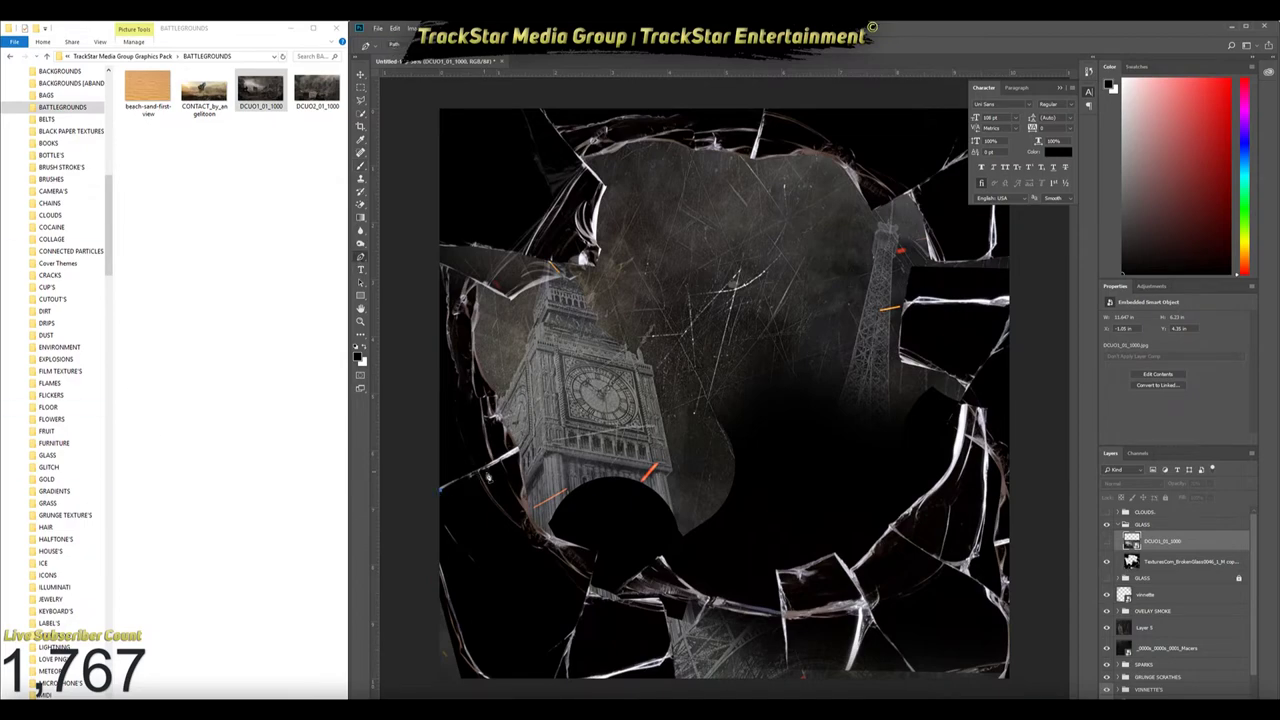
Convert the traced broken-glass path to a selection and add it as a mask on the ruins layer
scroll(440, 474, up, 2)
scroll(440, 474, up, 2)
scroll(440, 474, up, 2)
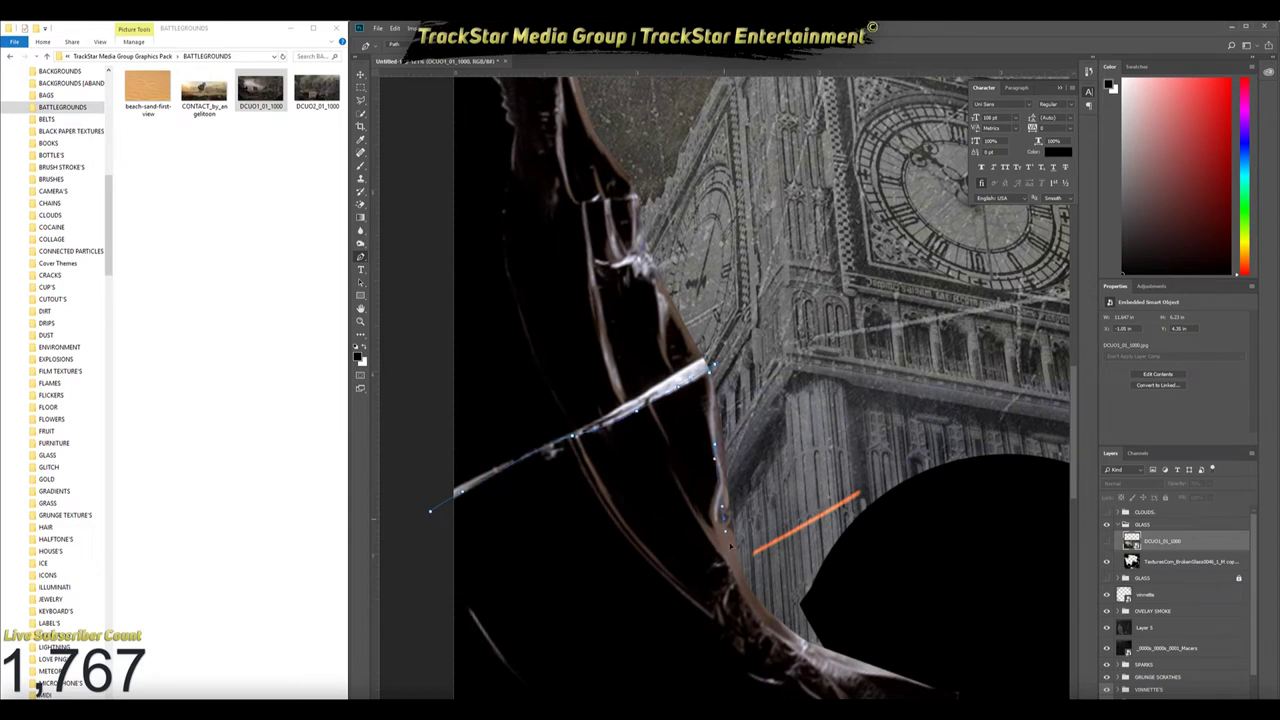
scroll(952, 693, down, 5)
scroll(480, 552, up, 4)
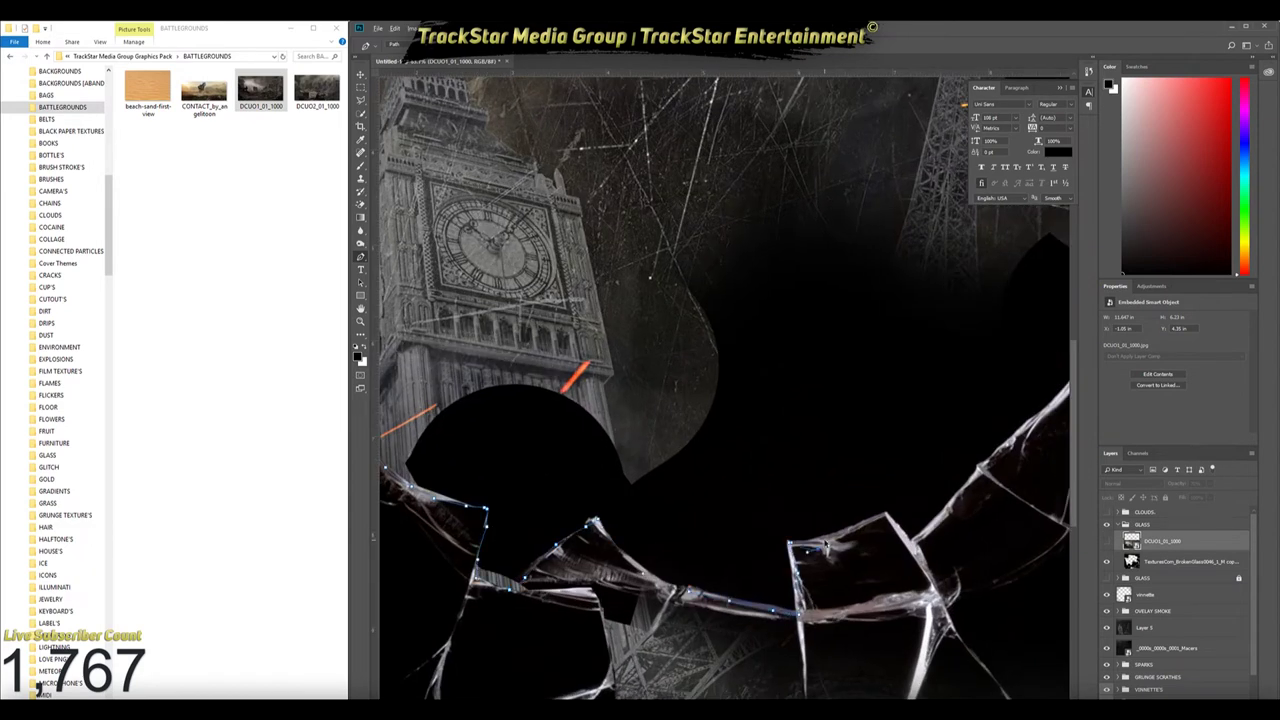
scroll(730, 545, down, 3)
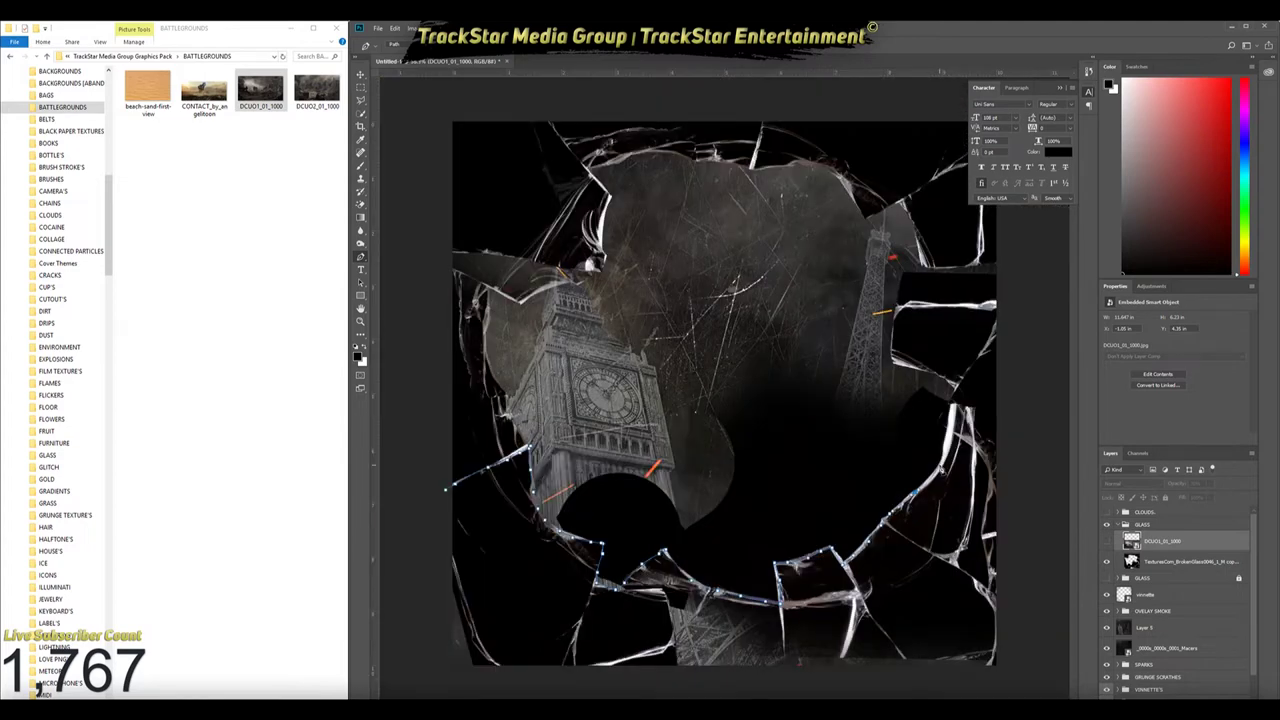
scroll(960, 410, down, 2)
scroll(960, 410, down, 2)
right_click(578, 468)
click(630, 516)
key(Return)
click(1150, 705)
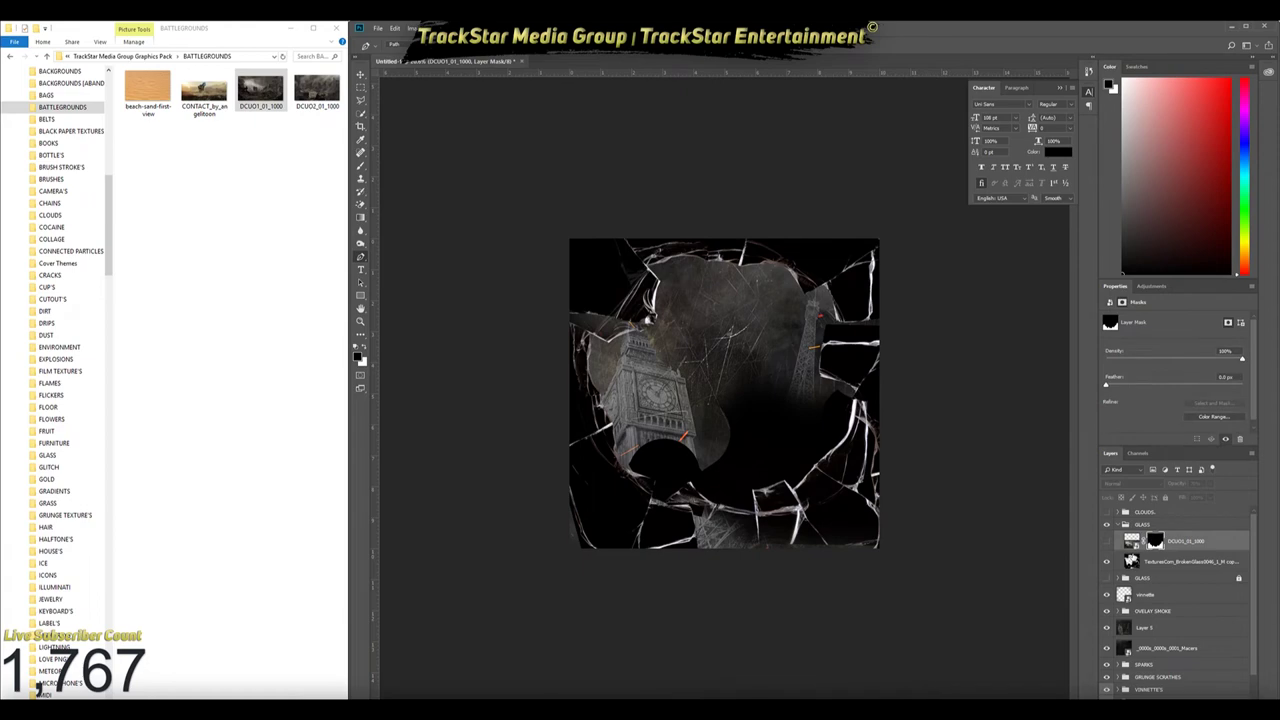
Load the ruins mask as a selection, invert it, then deselect
click(1132, 541)
scroll(600, 420, up, 3)
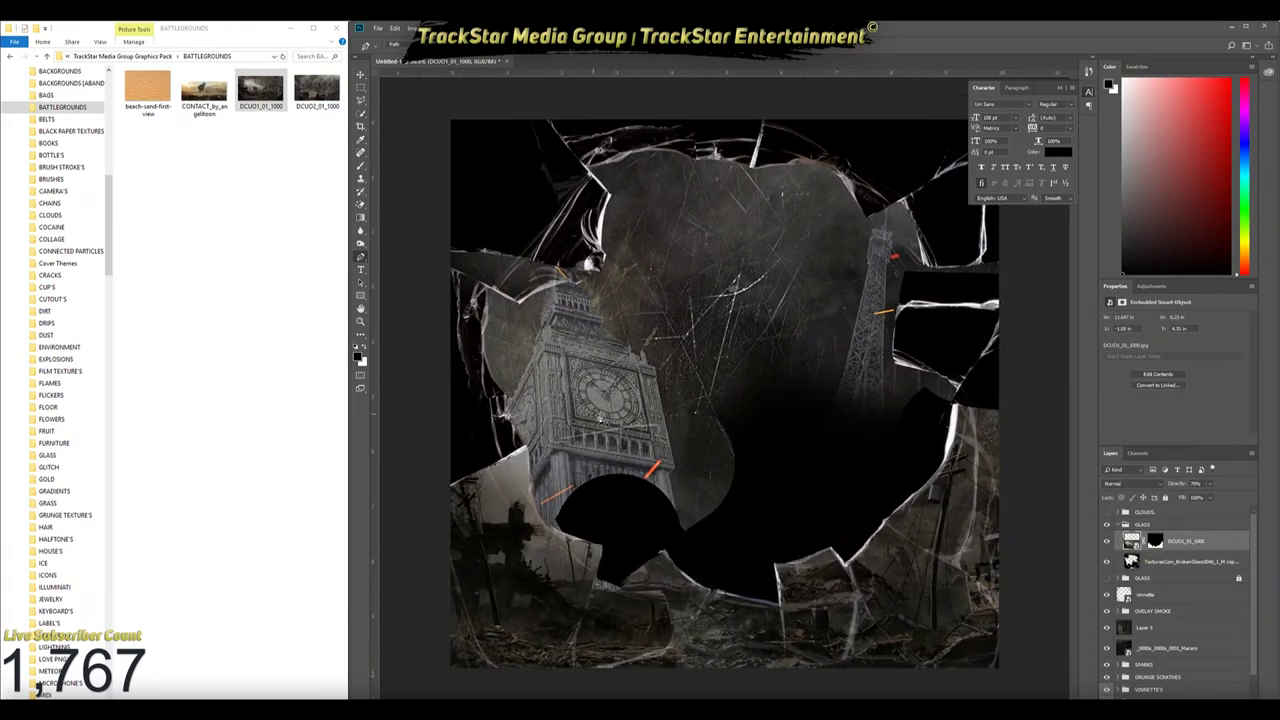
ctrl+click(1157, 545)
click(1155, 541)
key(ctrl+shift+i)
key(b)
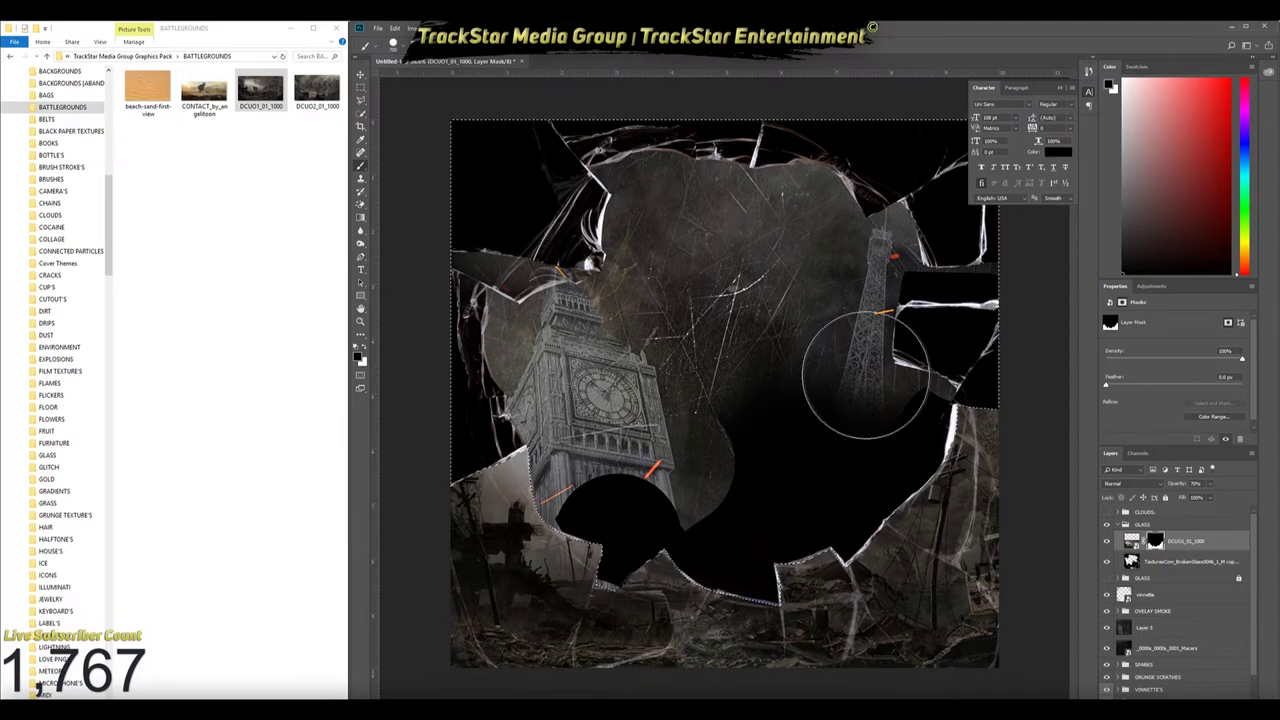
key(ctrl+d)
click(1185, 561)
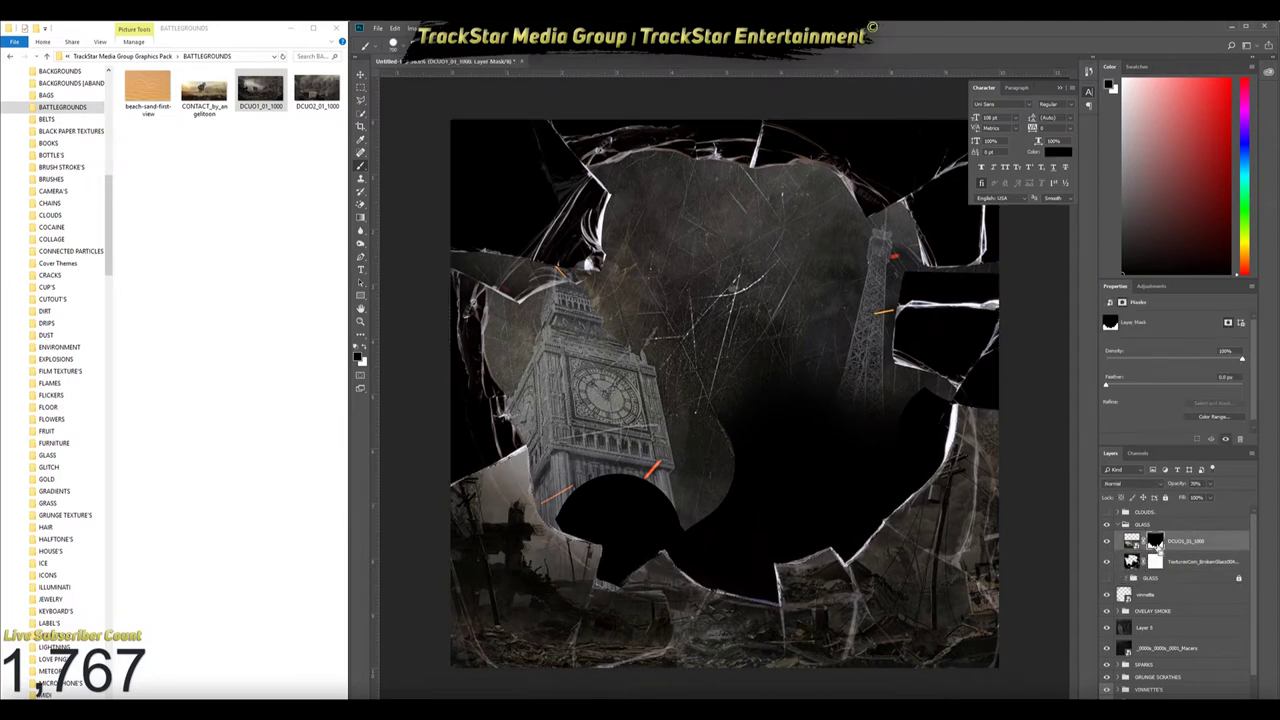
Paint out the glass over the Eiffel Tower and Big Ben bases on the glass mask
mouse_move(714, 468)
mouse_down()
mouse_move(780, 410)
mouse_move(886, 443)
mouse_move(657, 466)
mouse_move(600, 540)
mouse_move(668, 598)
mouse_up()
scroll(575, 484, up, 3)
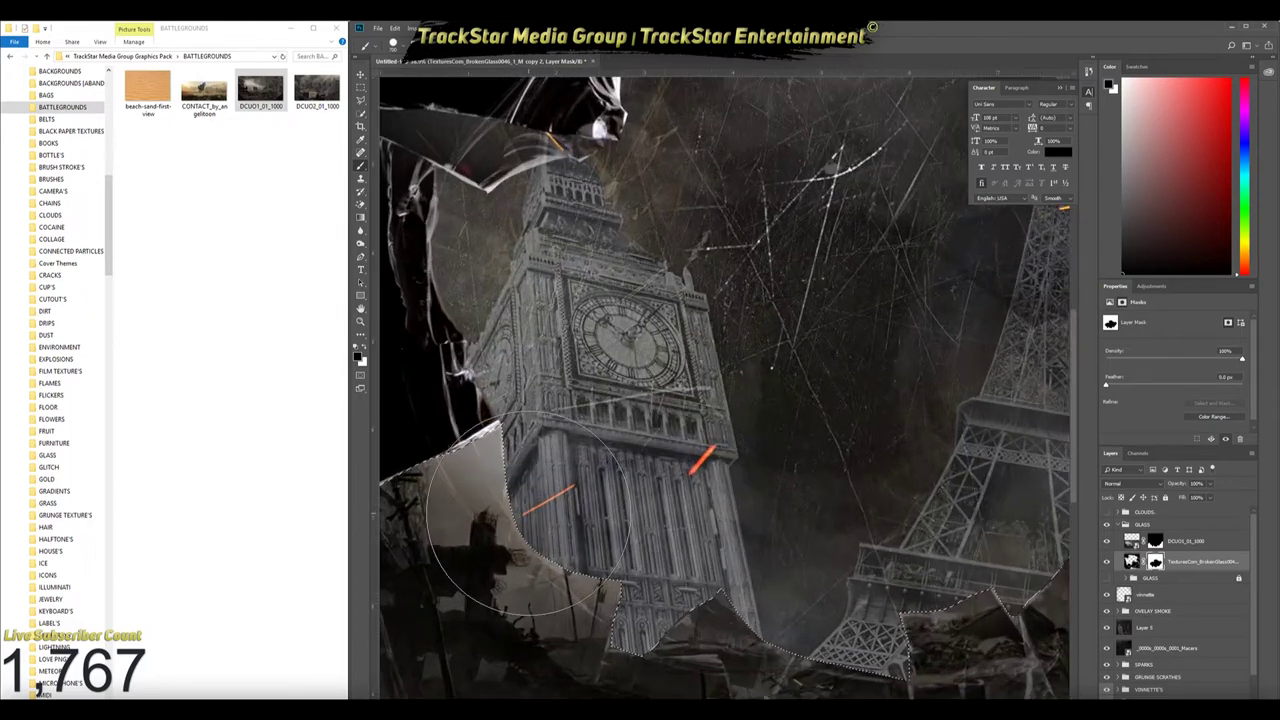
mouse_move(428, 557)
mouse_down()
mouse_move(930, 640)
mouse_move(771, 543)
mouse_move(880, 600)
mouse_up()
scroll(850, 600, down, 3)
scroll(685, 585, up, 2)
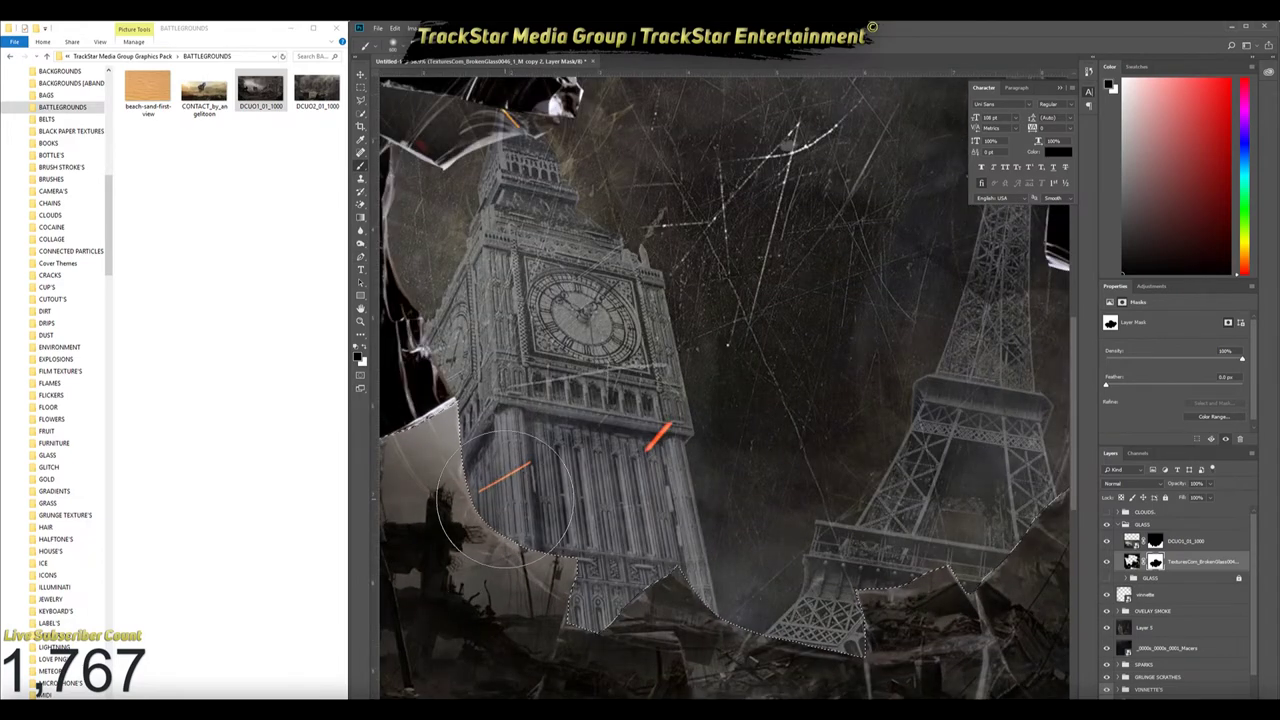
drag(487, 535, 700, 612)
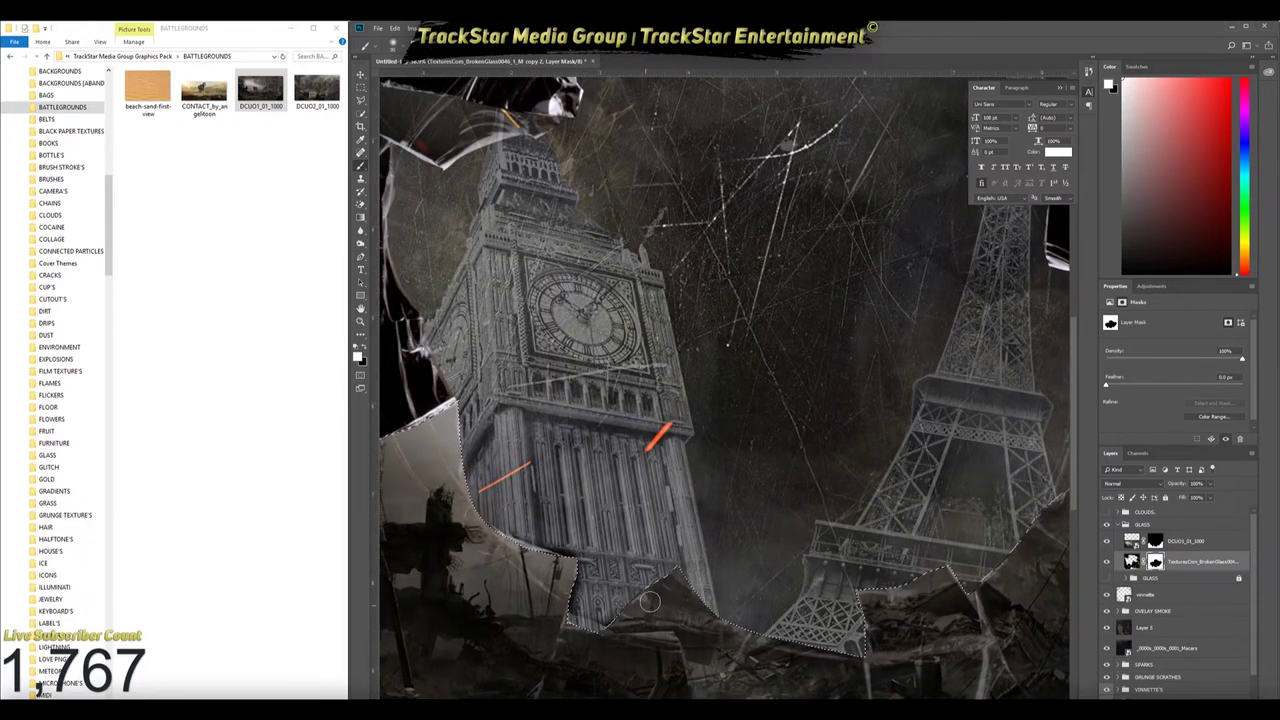
mouse_move(849, 663)
mouse_down()
mouse_move(885, 590)
mouse_move(960, 570)
mouse_move(1030, 520)
mouse_up()
drag(945, 500, 985, 380)
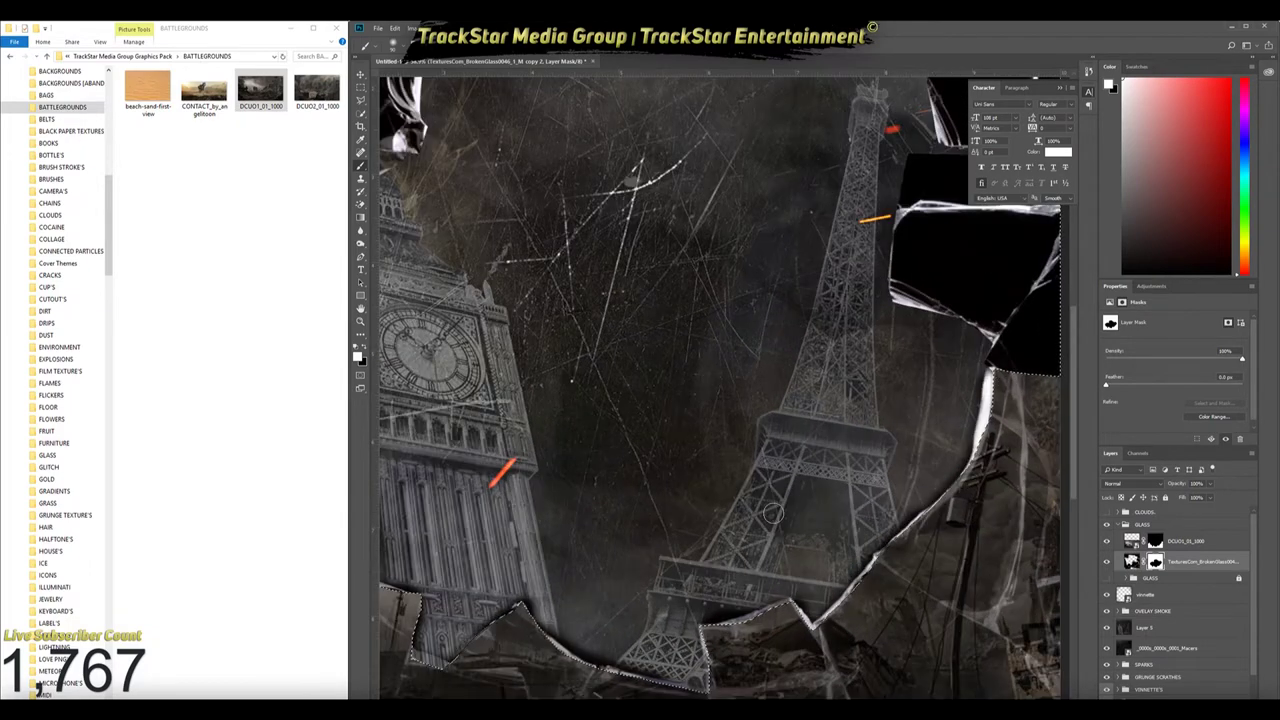
Check the brush blend mode and size/hardness settings, leaving them unchanged
click(484, 46)
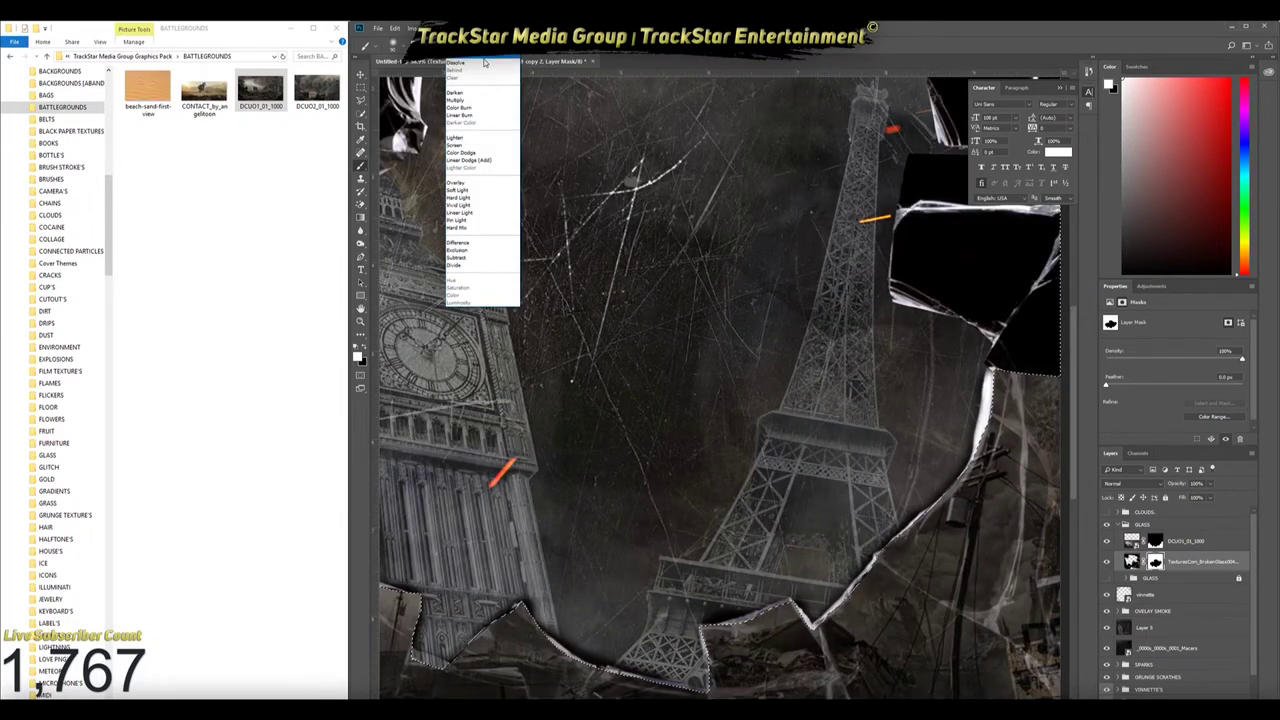
click(965, 590)
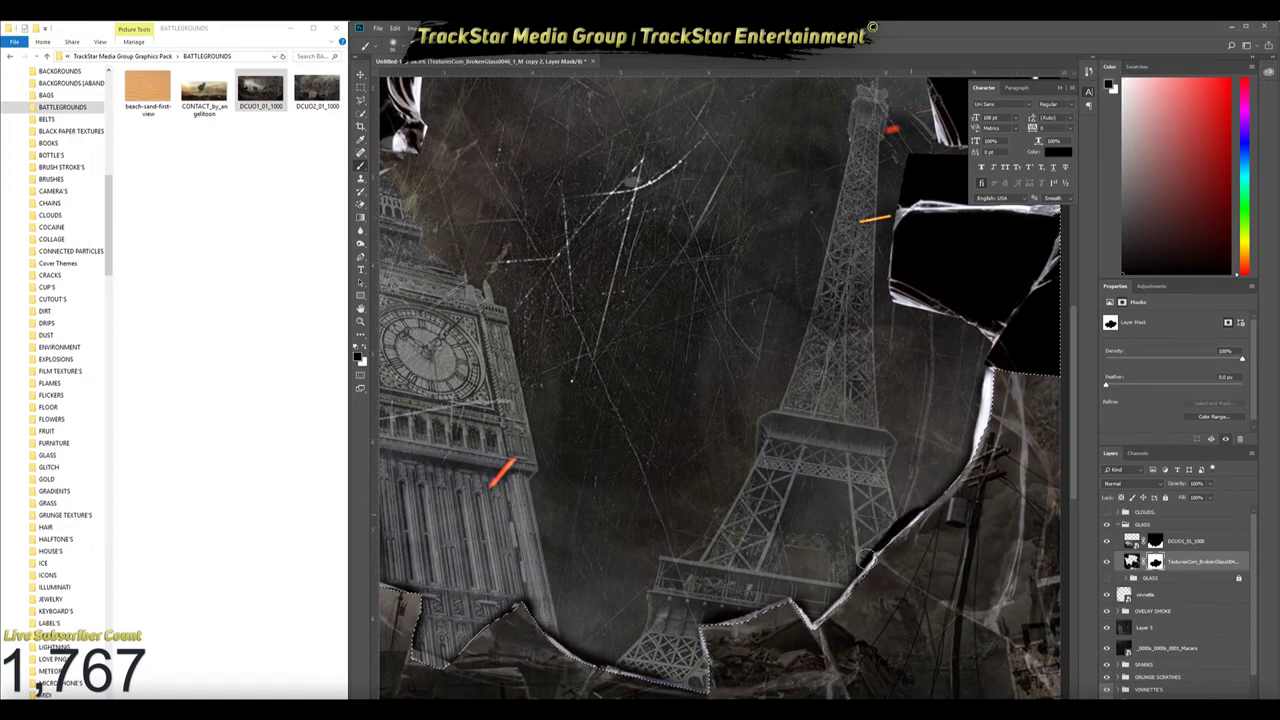
scroll(900, 533, up, 3)
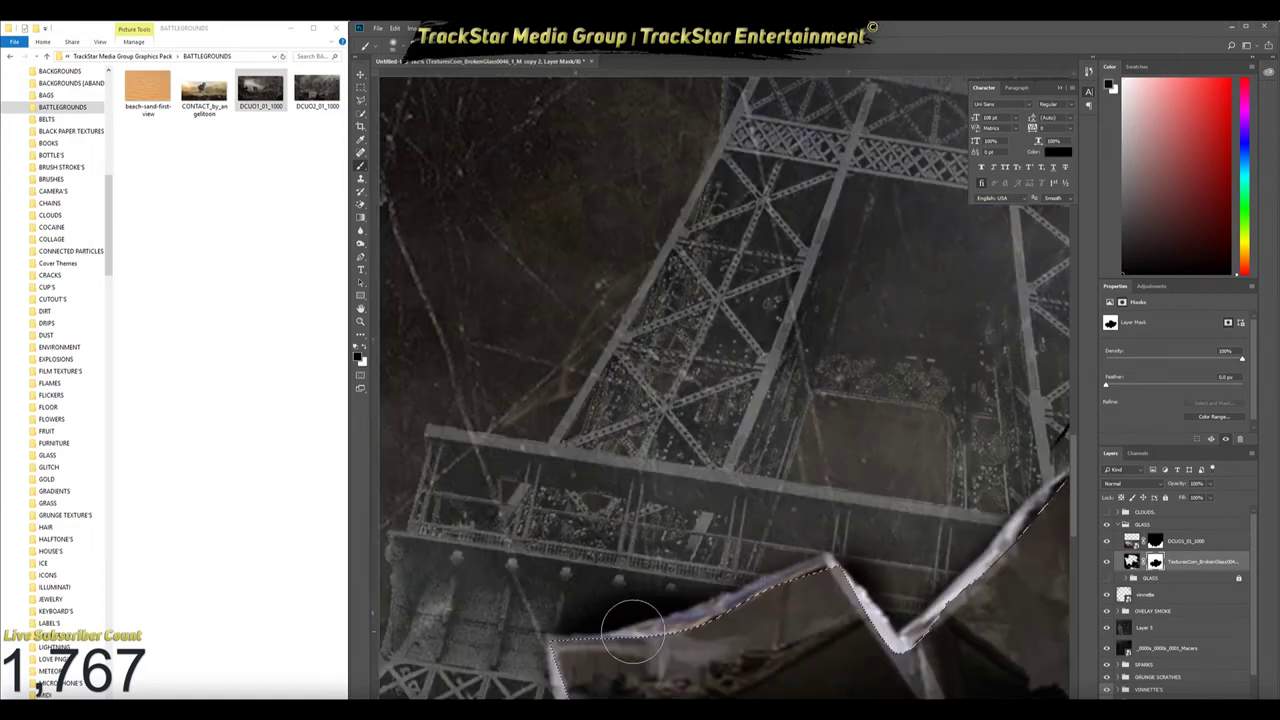
right_click(635, 415)
key(Escape)
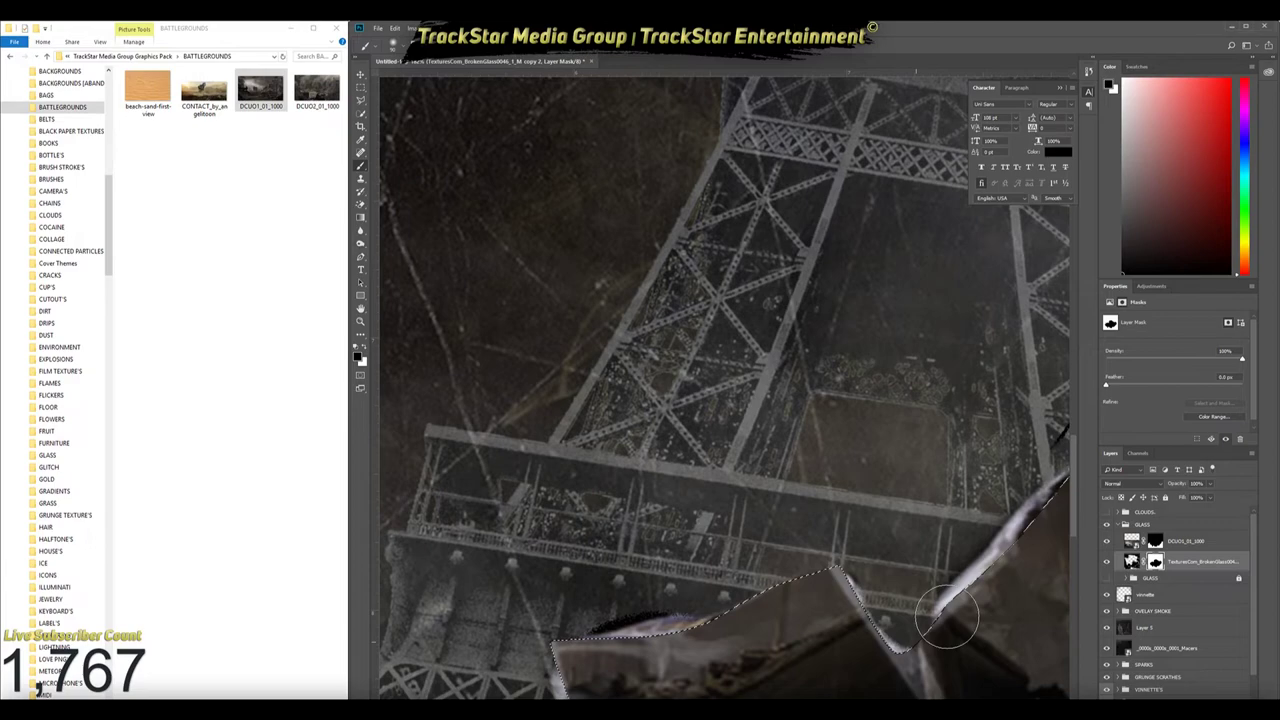
scroll(603, 517, down, 3)
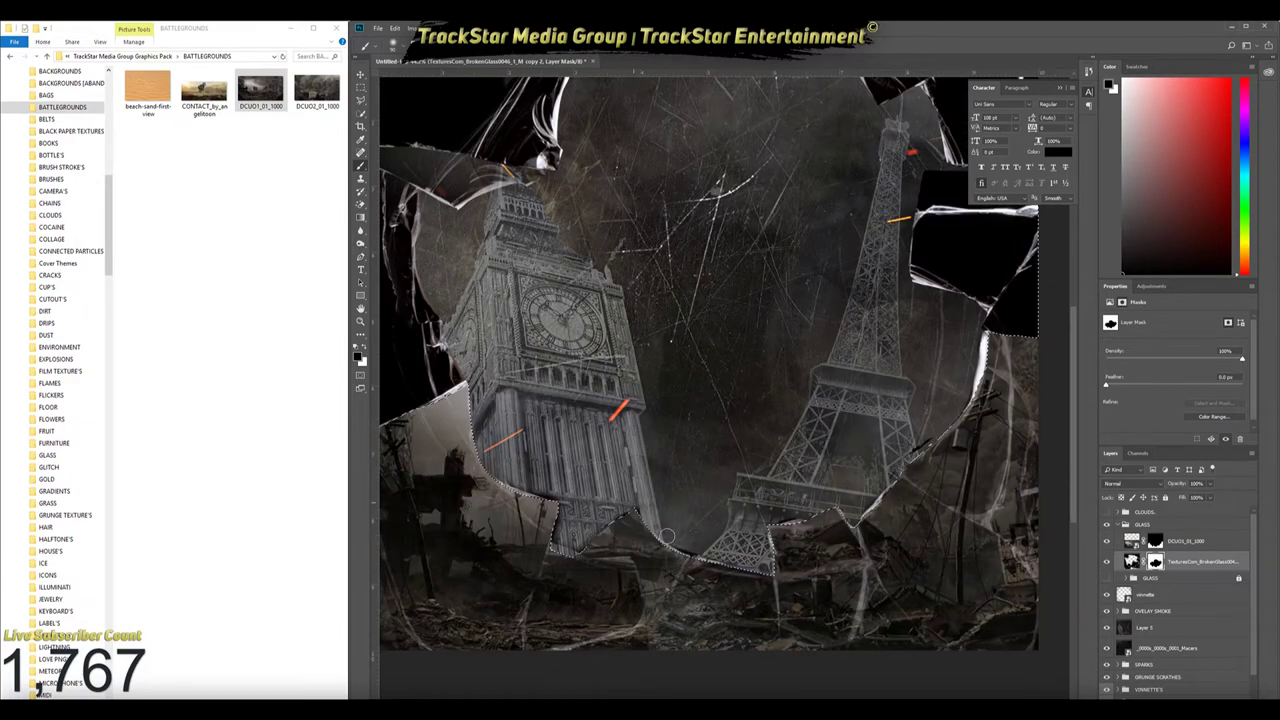
scroll(849, 440, up, 2)
scroll(716, 493, up, 2)
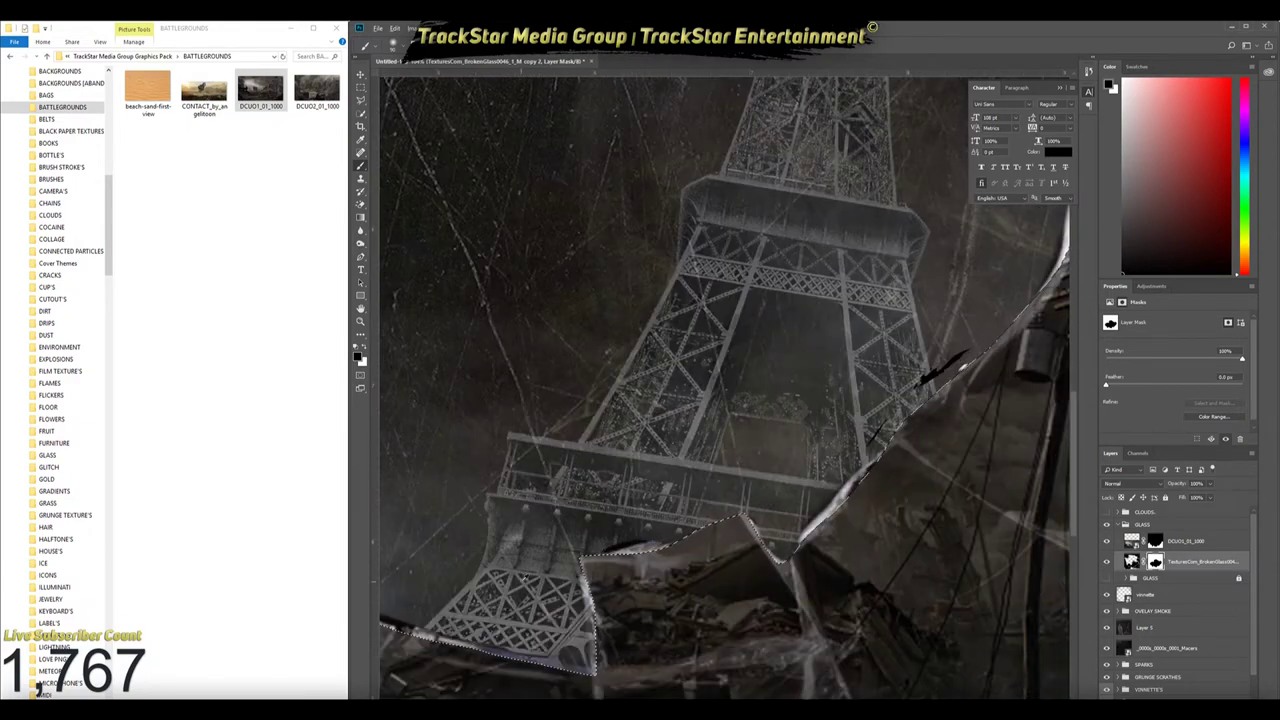
scroll(716, 493, up, 2)
right_click(716, 493)
key(Escape)
scroll(771, 486, down, 3)
scroll(1044, 313, up, 1)
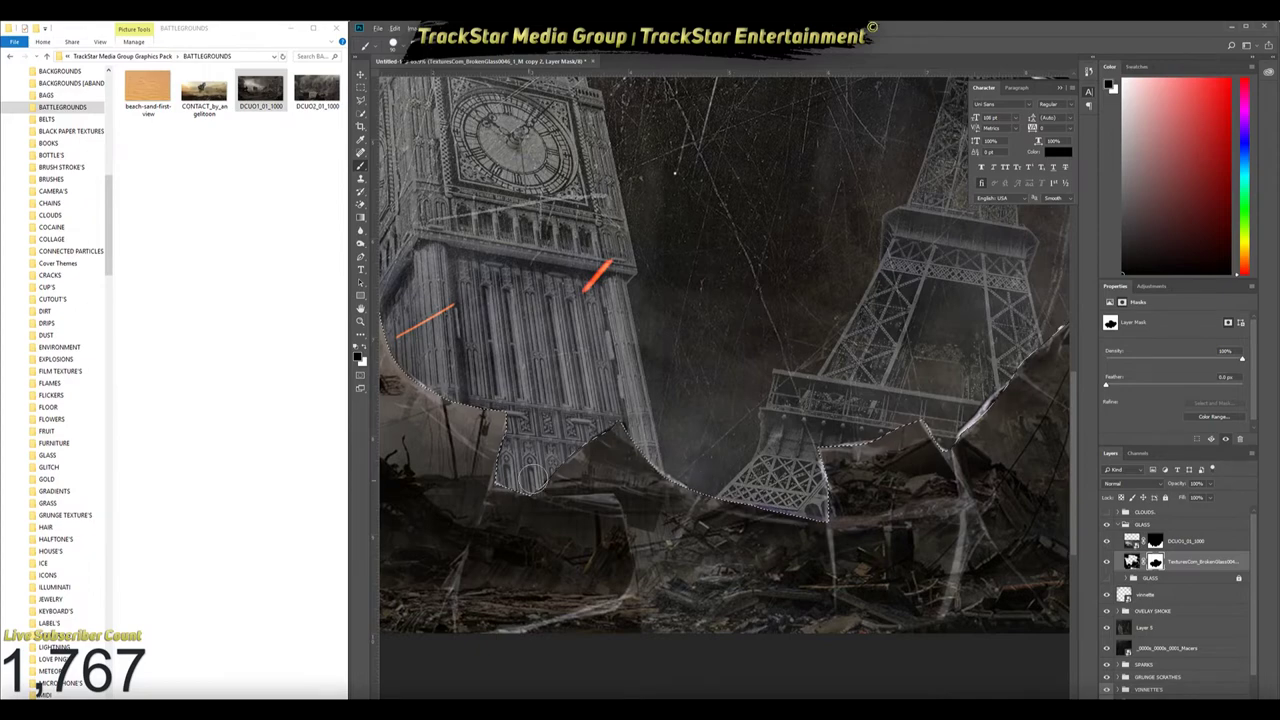
scroll(530, 470, down, 3)
scroll(783, 457, up, 1)
scroll(840, 494, up, 1)
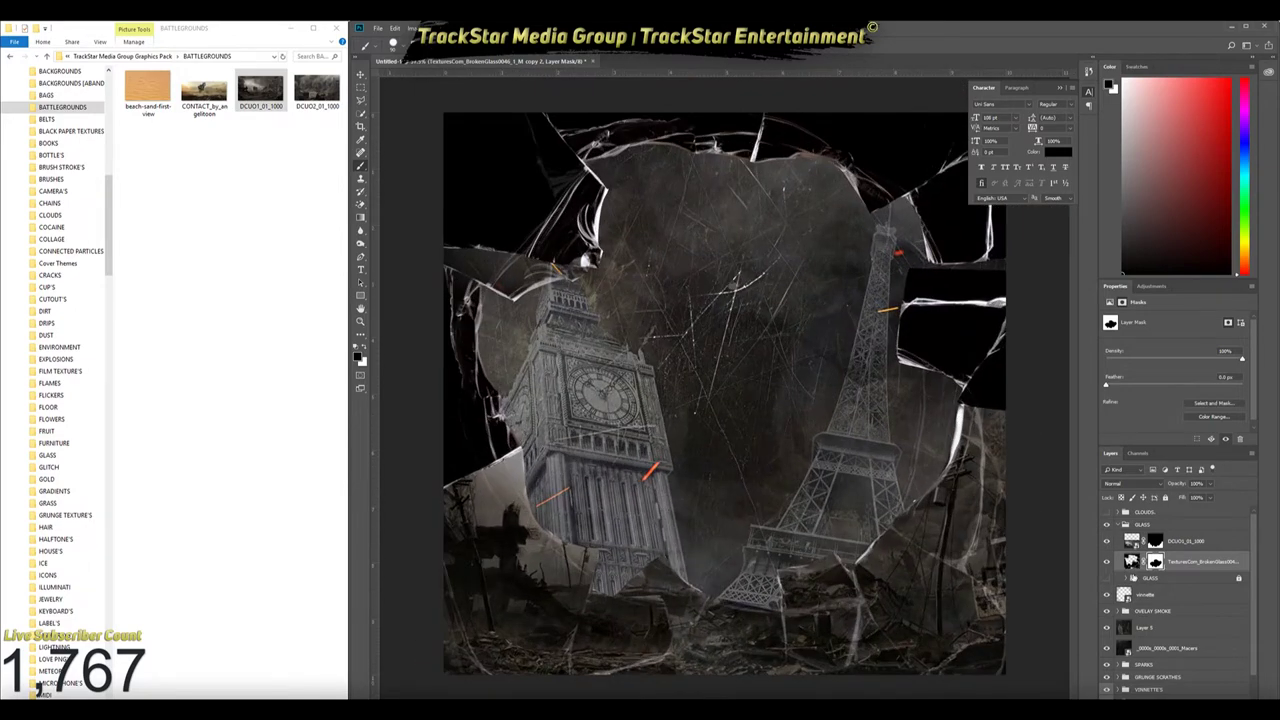
Place the DCUO2_01_1000 ruins image at the top of the canvas and hide the older ruins layer
drag(317, 90, 725, 430)
drag(870, 530, 870, 378)
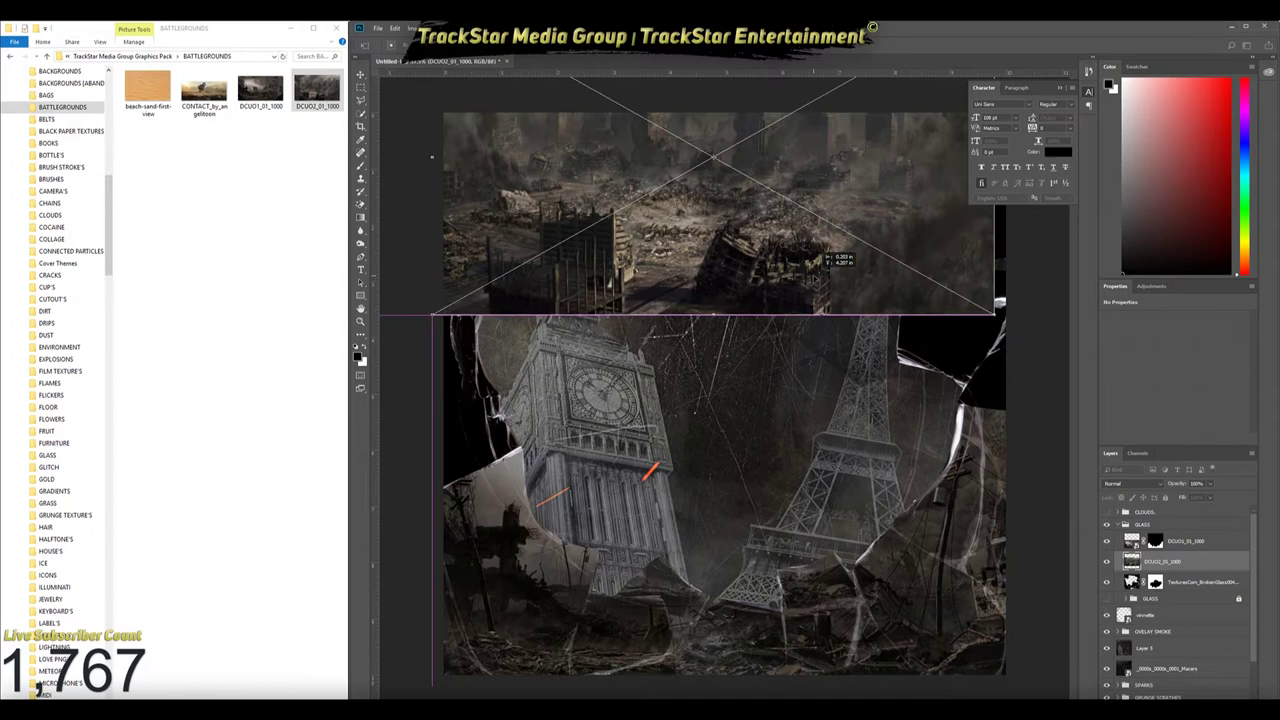
key(Return)
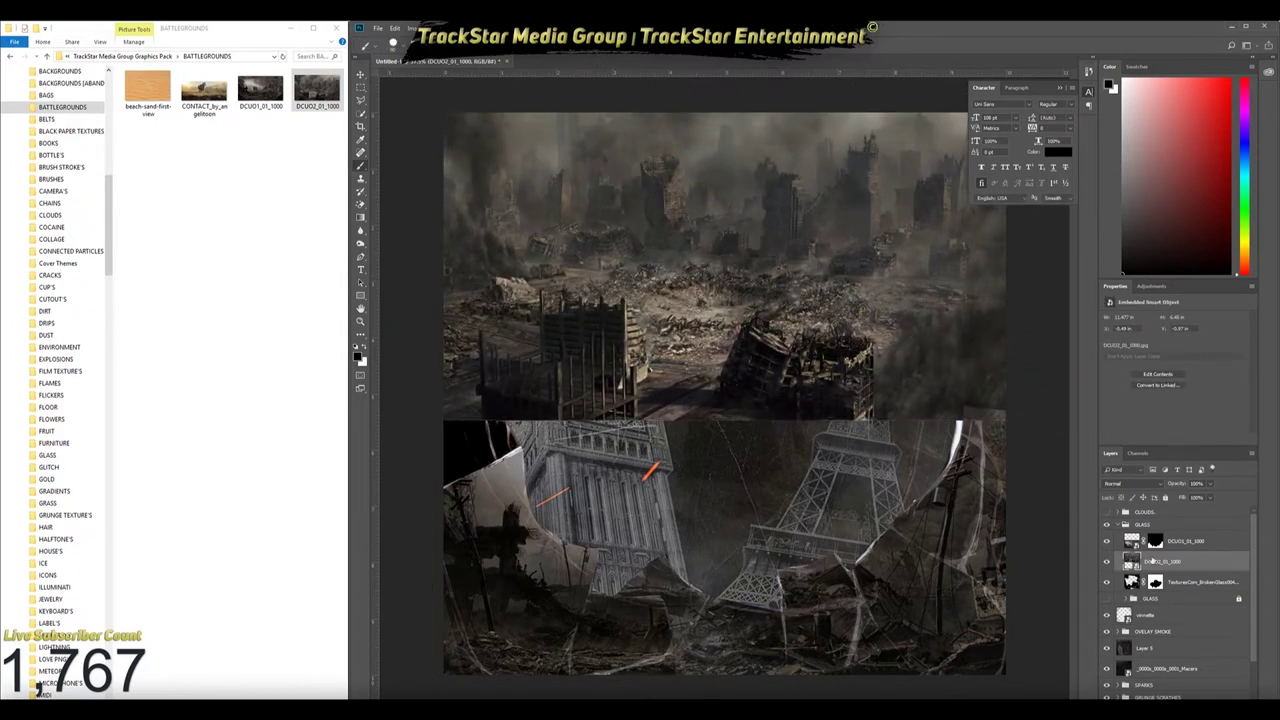
click(1106, 541)
click(1106, 561)
click(1195, 581)
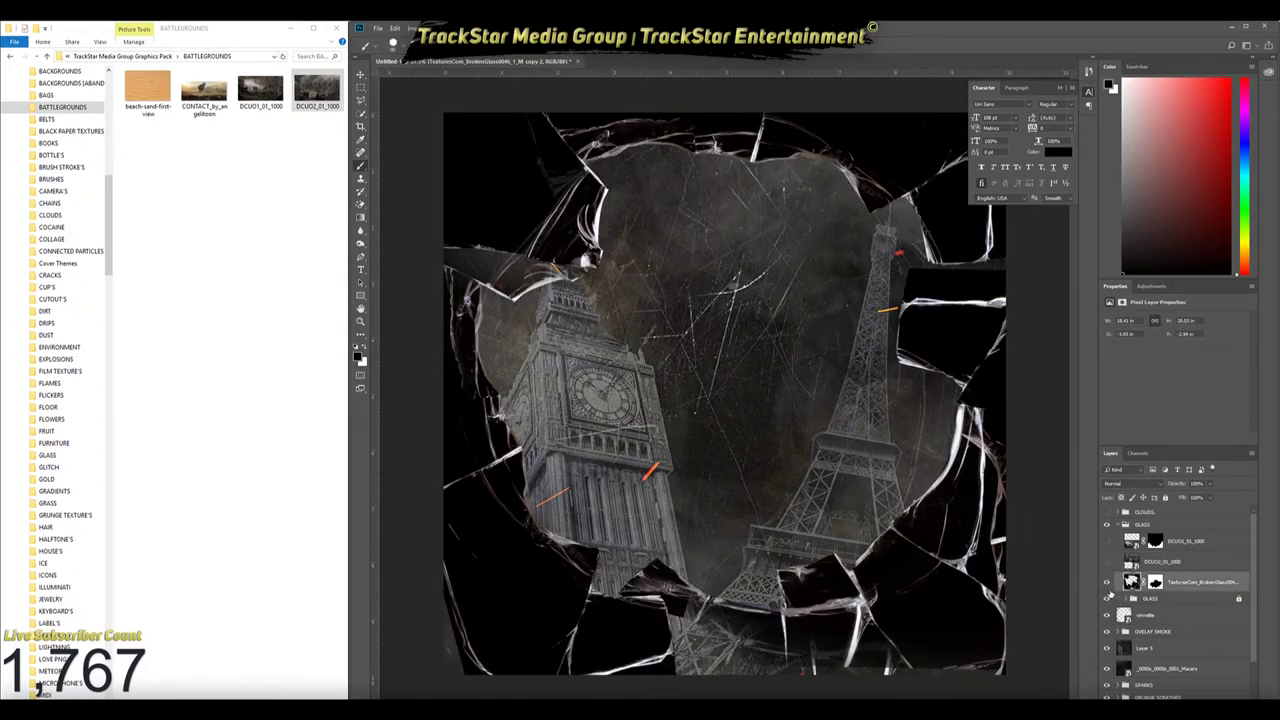
click(1106, 541)
Trace the broken-glass hole's edge with the Pen tool
key(p)
scroll(521, 465, up, 3)
scroll(521, 465, up, 2)
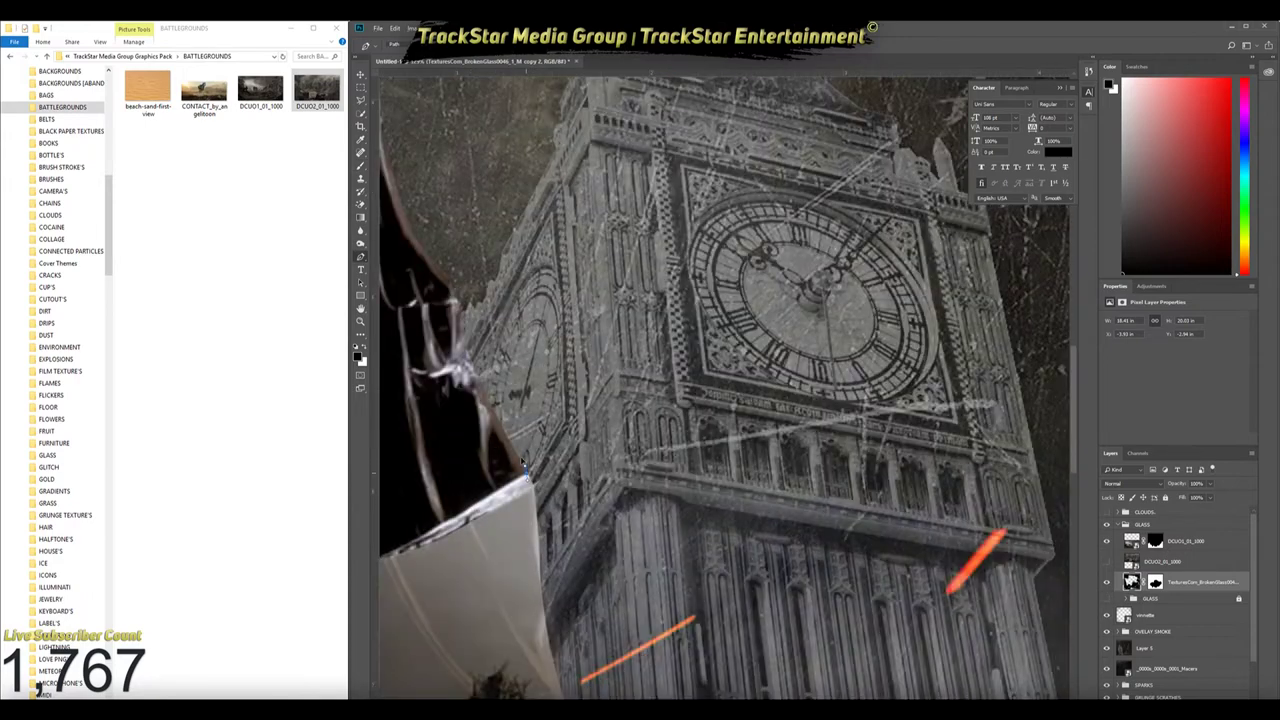
scroll(388, 185, down, 3)
scroll(458, 183, up, 3)
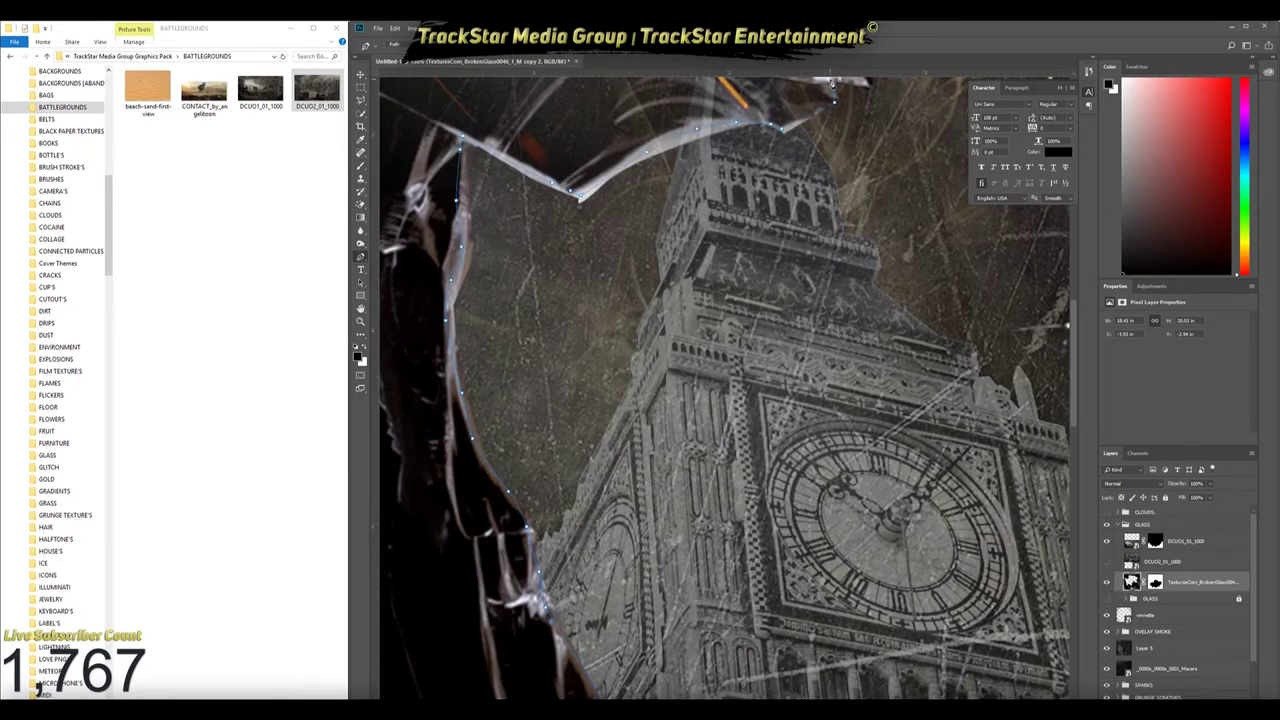
scroll(832, 85, down, 3)
scroll(601, 237, up, 3)
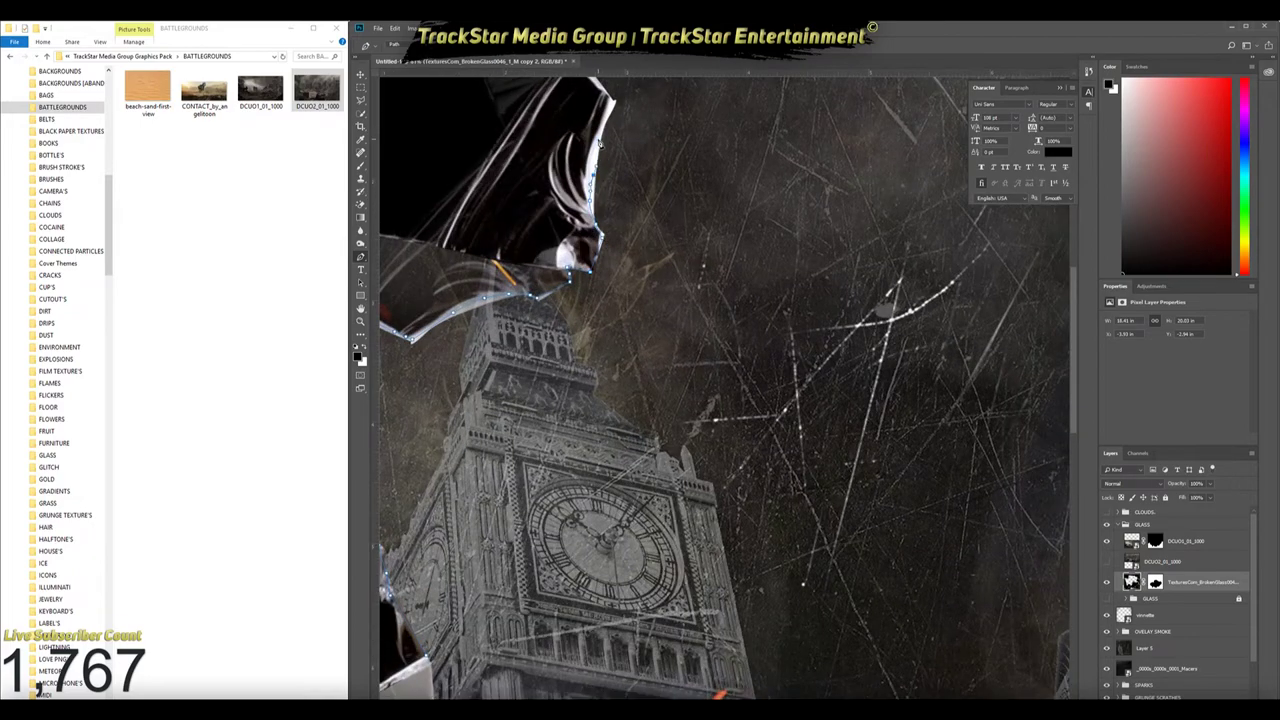
scroll(599, 143, down, 3)
scroll(563, 160, up, 3)
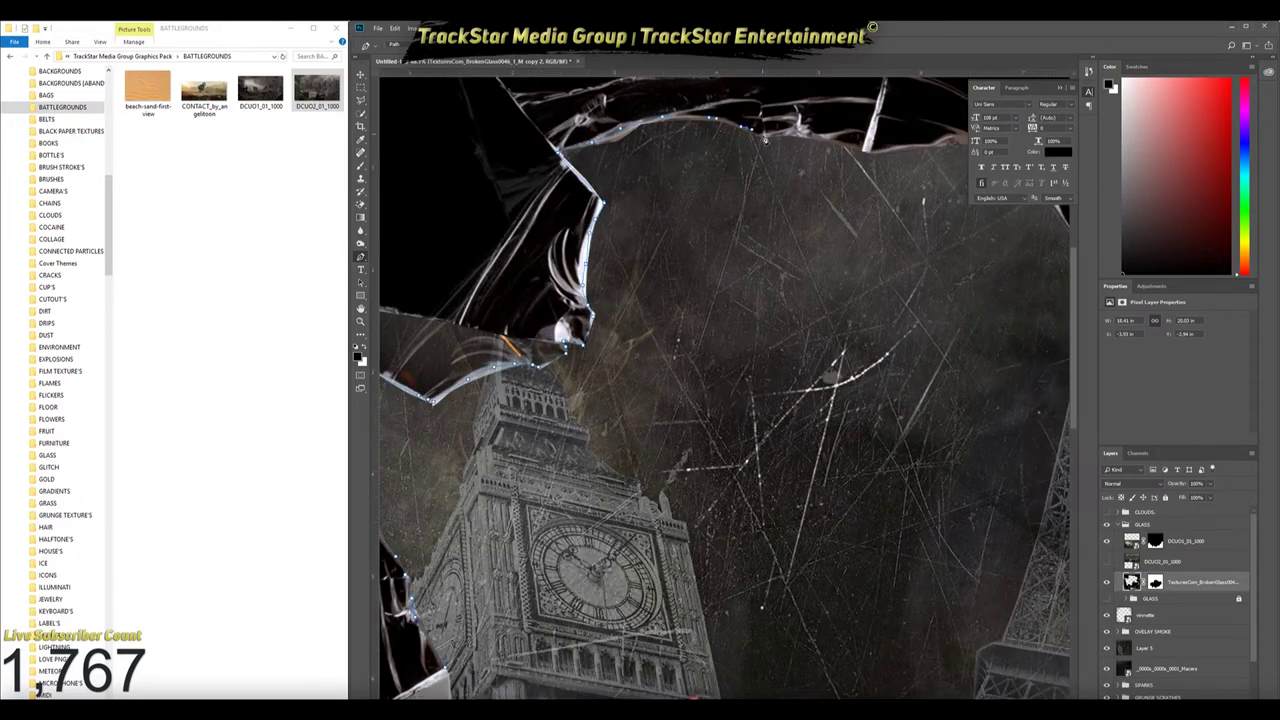
scroll(952, 143, down, 3)
scroll(800, 117, up, 3)
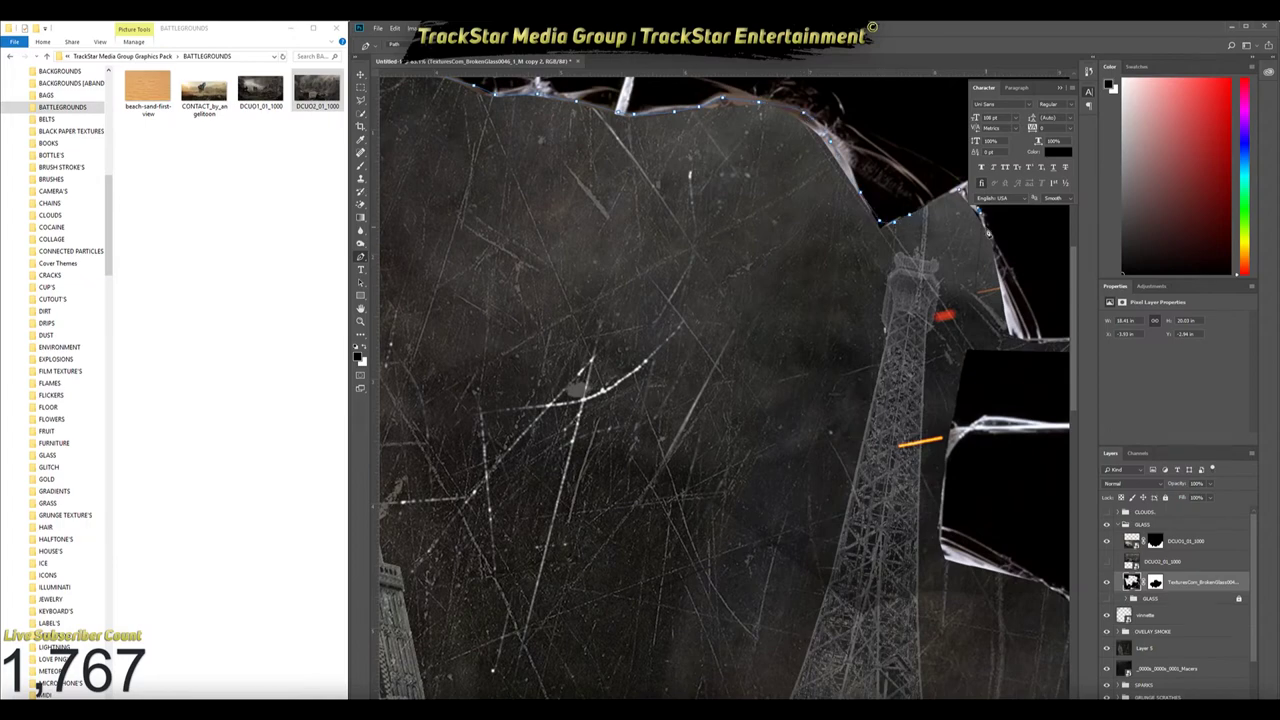
scroll(1063, 344, down, 3)
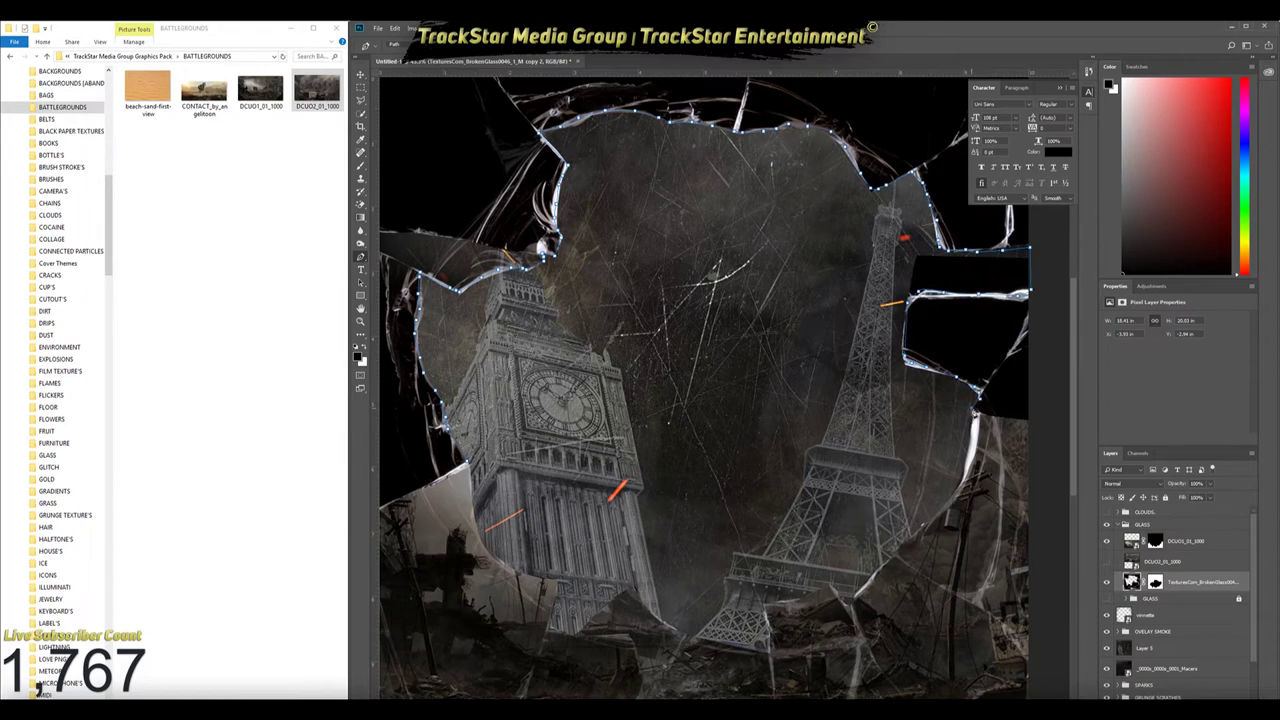
scroll(975, 410, down, 2)
scroll(729, 429, down, 2)
scroll(460, 480, up, 4)
scroll(445, 483, up, 2)
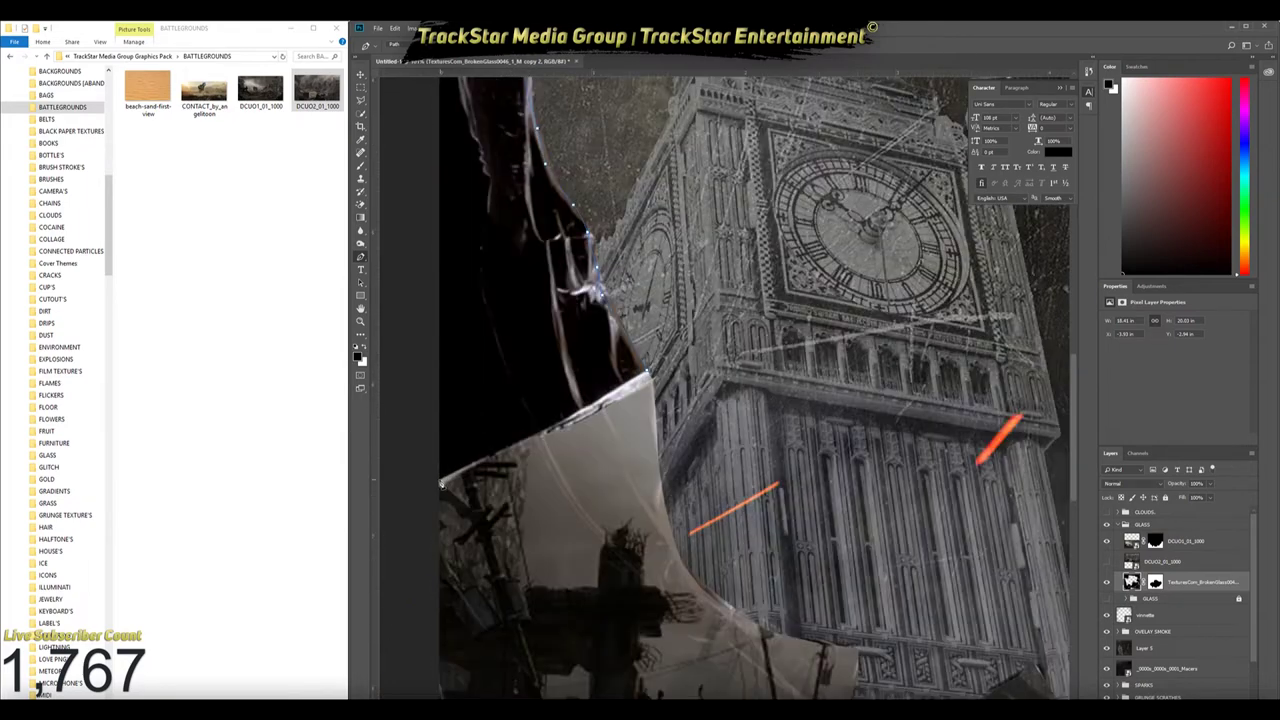
Turn the traced path into a selection and copy the glass mask onto the DCUO2 layer
right_click(650, 373)
key(Return)
scroll(650, 373, down, 3)
scroll(720, 390, up, 2)
drag(1155, 582, 1155, 561)
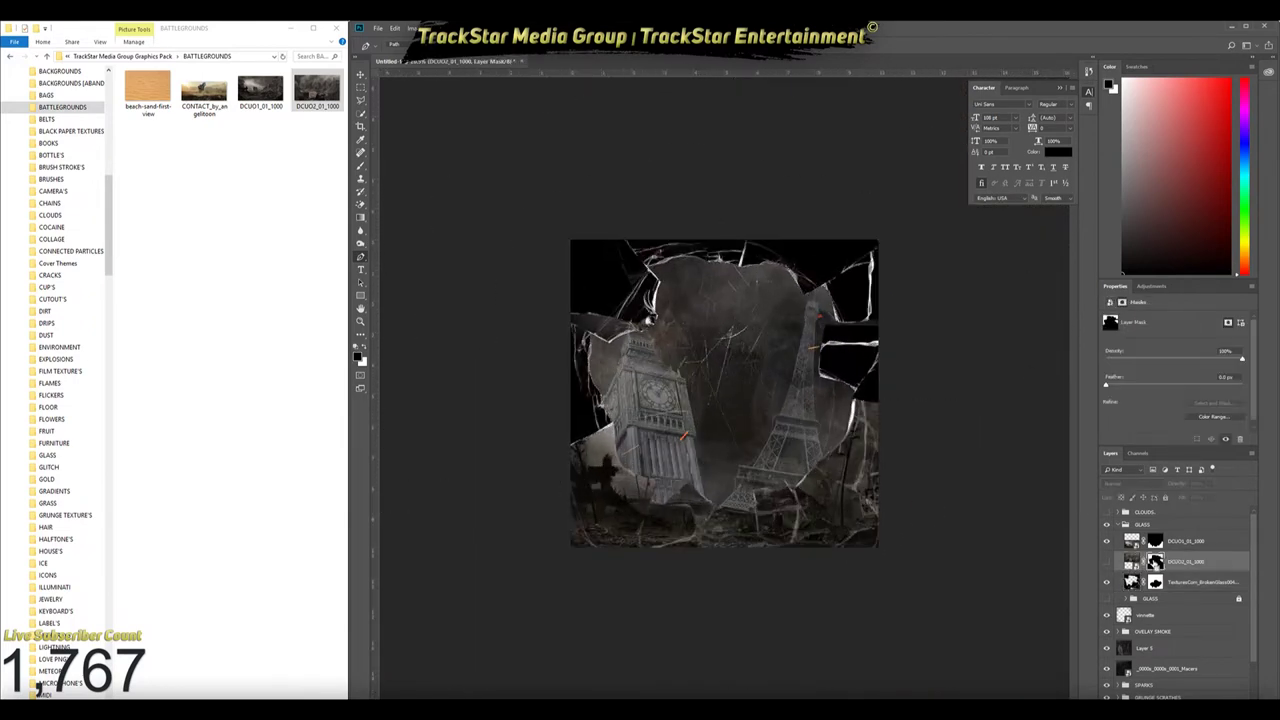
Deselect, lower the DCUO2 ruins layer's opacity, and solo the torn frame layers
key(Delete)
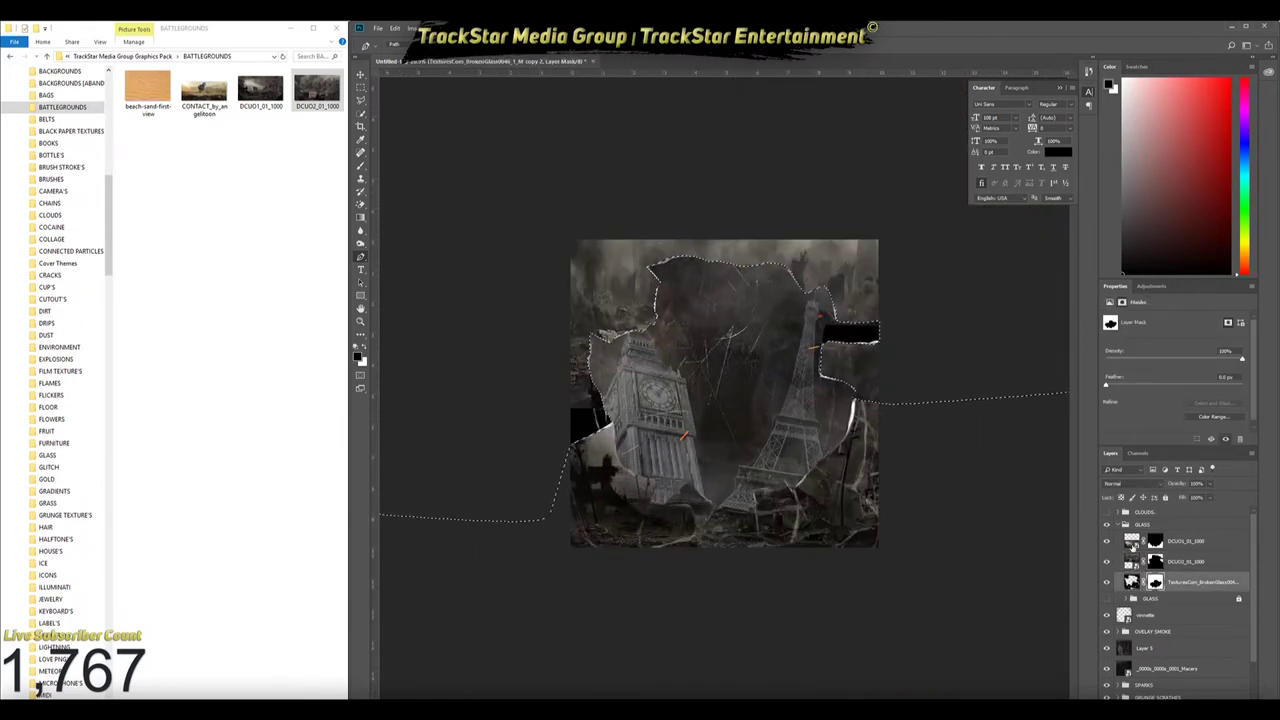
key(ctrl+d)
click(1131, 561)
drag(1176, 483, 1059, 487)
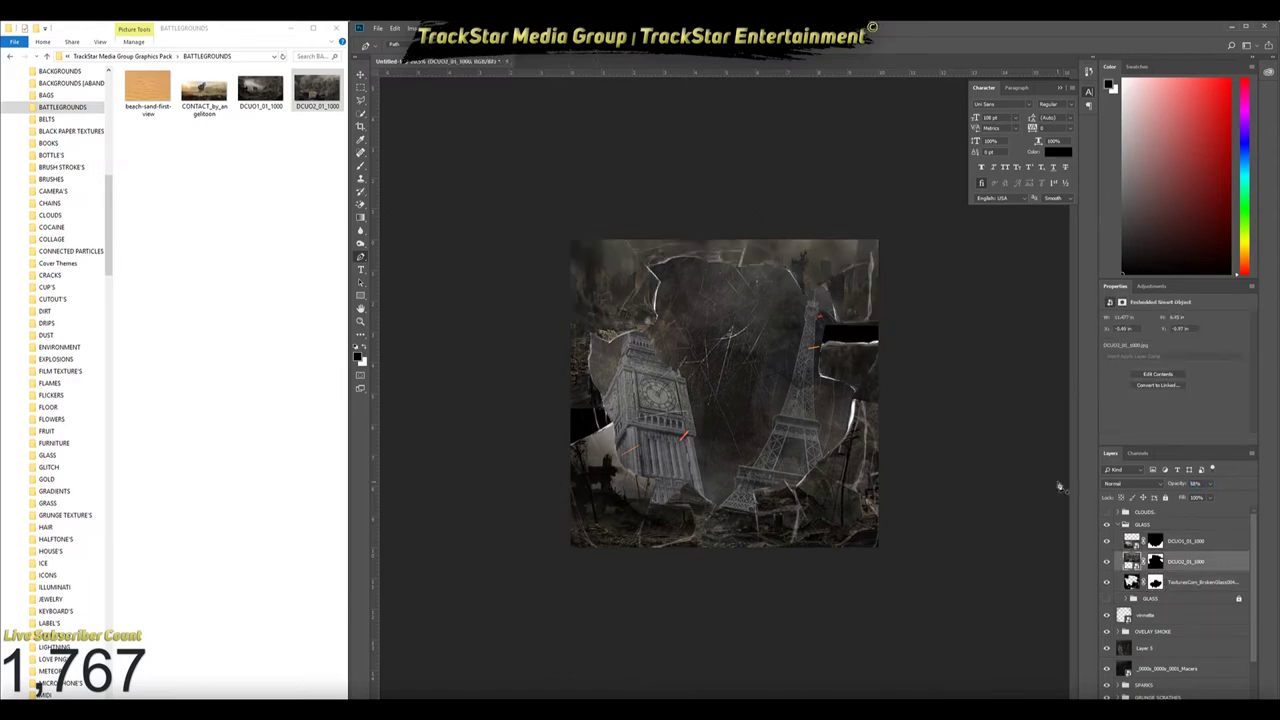
key(ctrl+plus)
key(ctrl+plus)
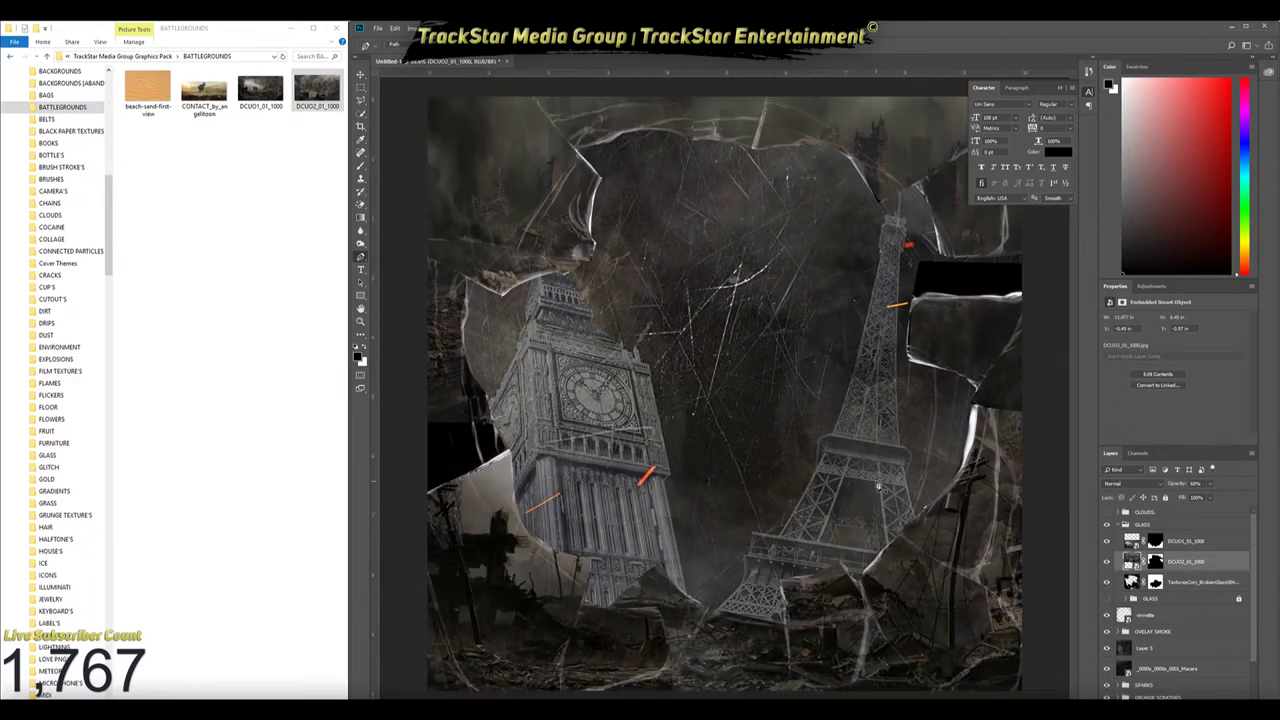
key(ctrl+minus)
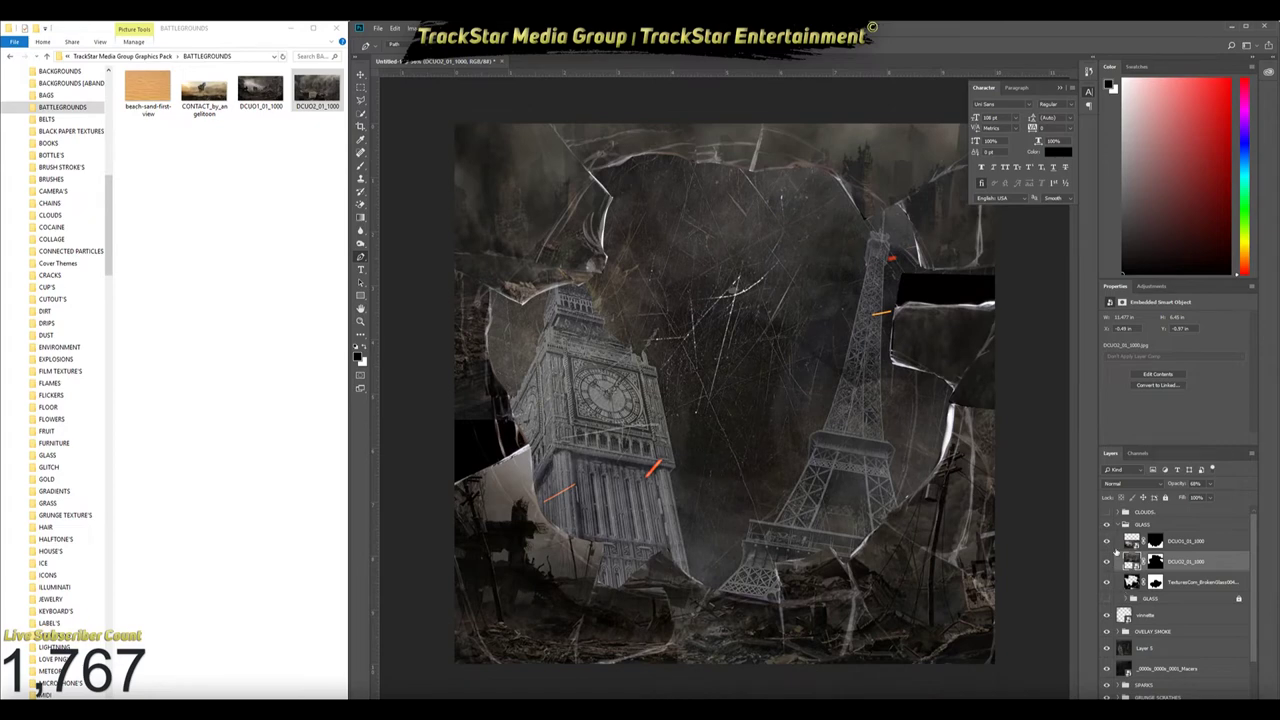
double_click(1185, 541)
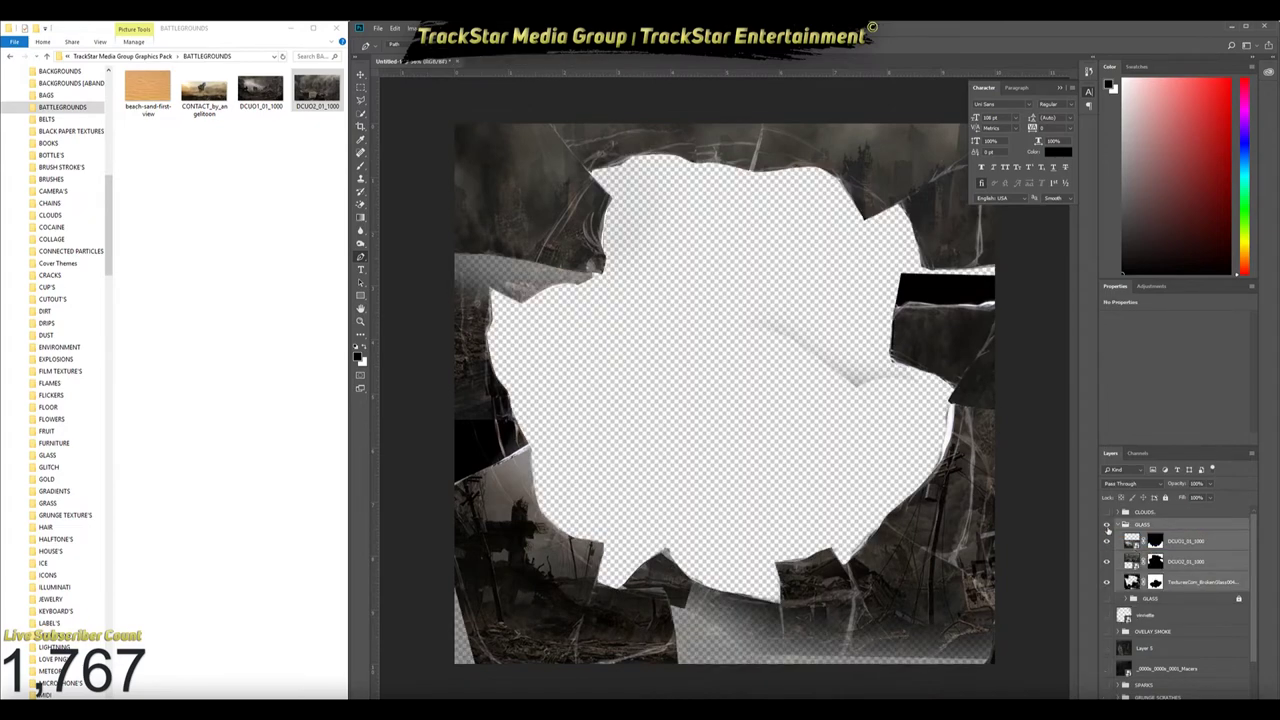
Stamp the visible torn frame into a new merged Layer 6 and adjust its opacity
key(ctrl+v)
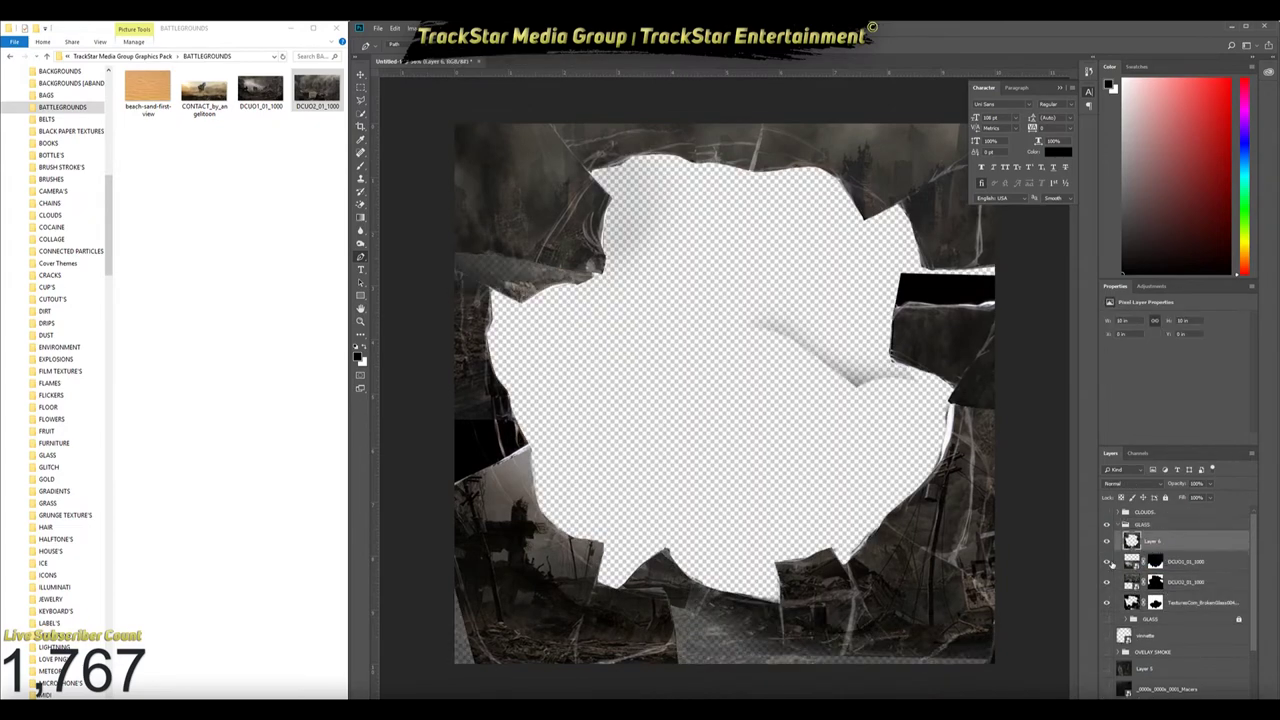
key(7)
drag(1208, 497, 1178, 497)
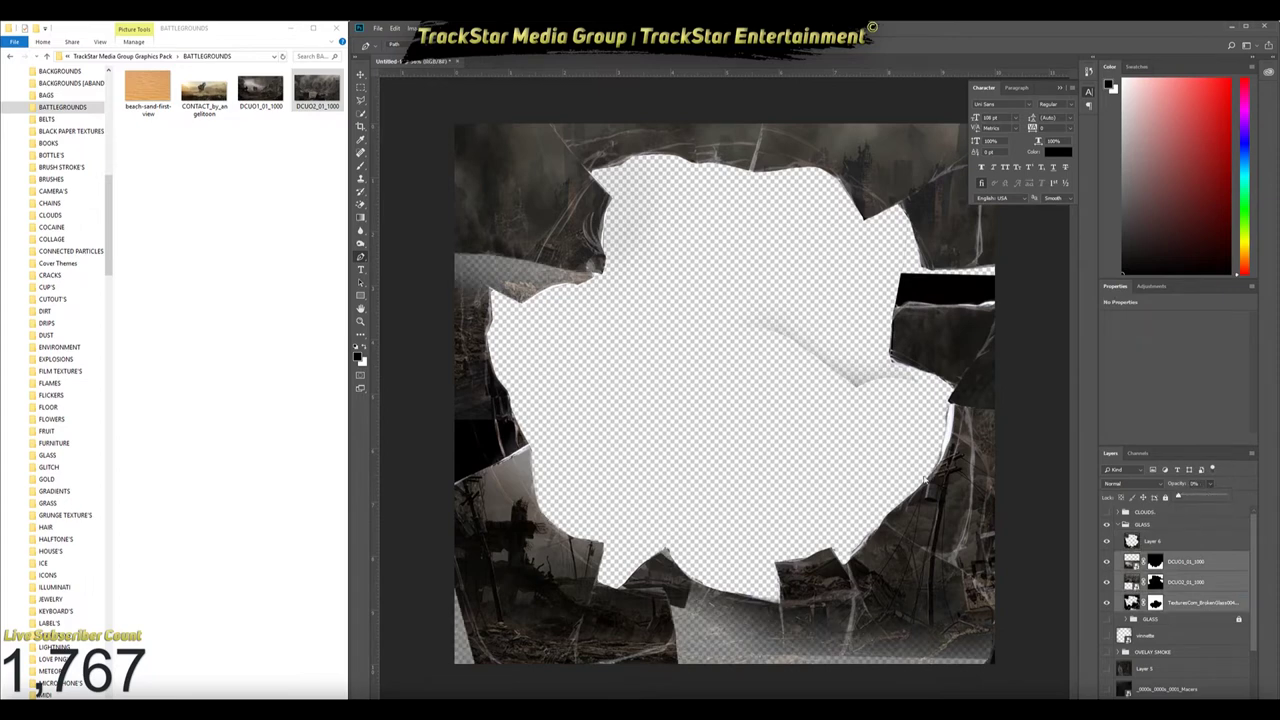
click(1152, 541)
click(486, 28)
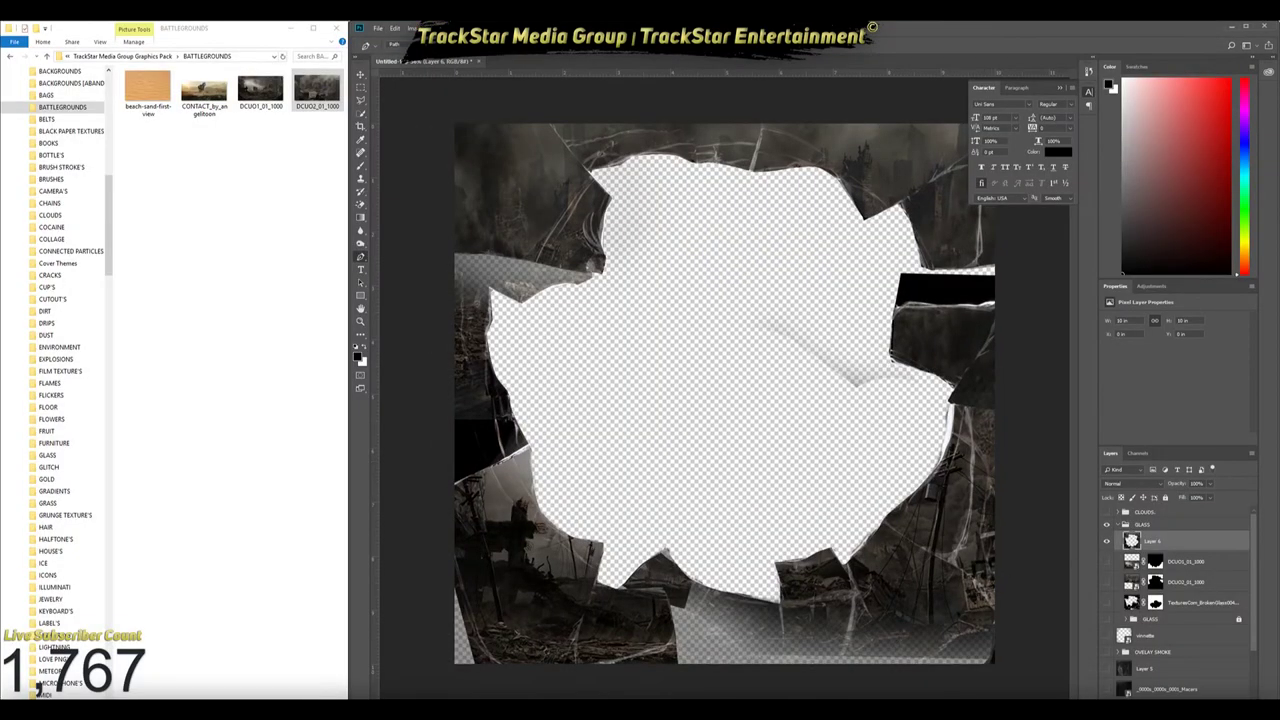
Run Topaz Adjust on the merged Layer 6 frame and apply the result
click(490, 27)
click(660, 258)
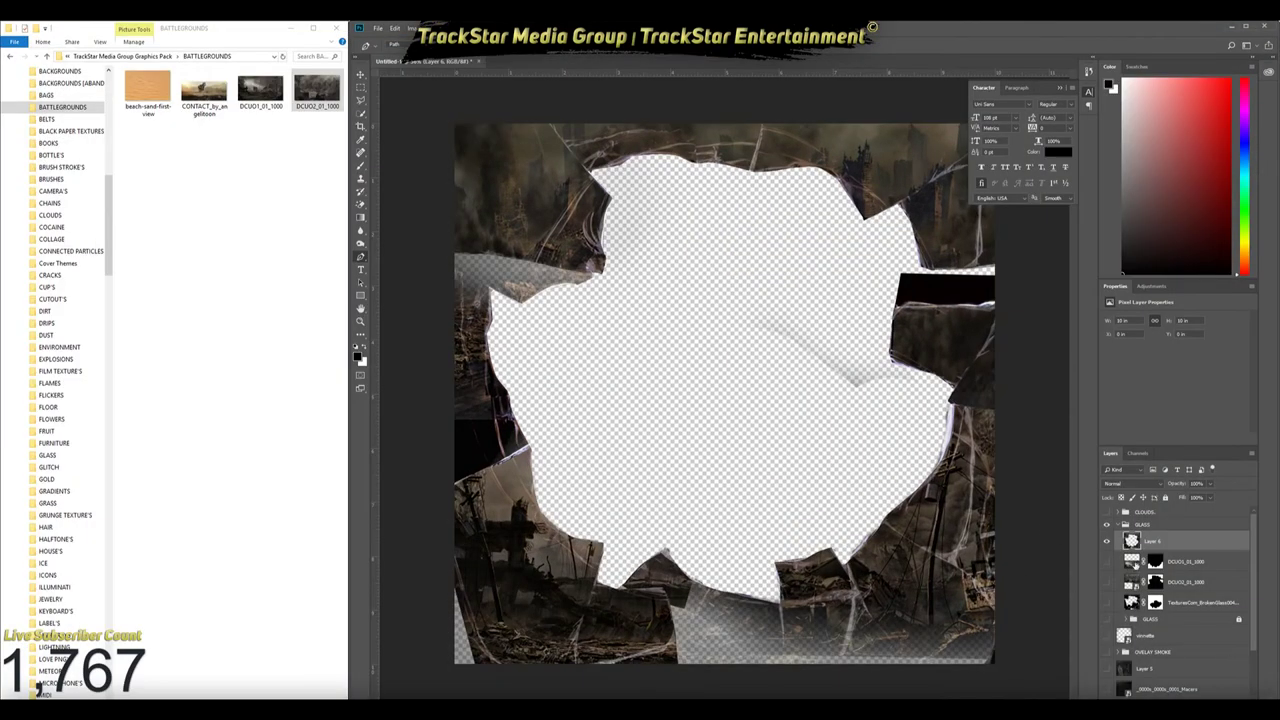
right_click(1106, 541)
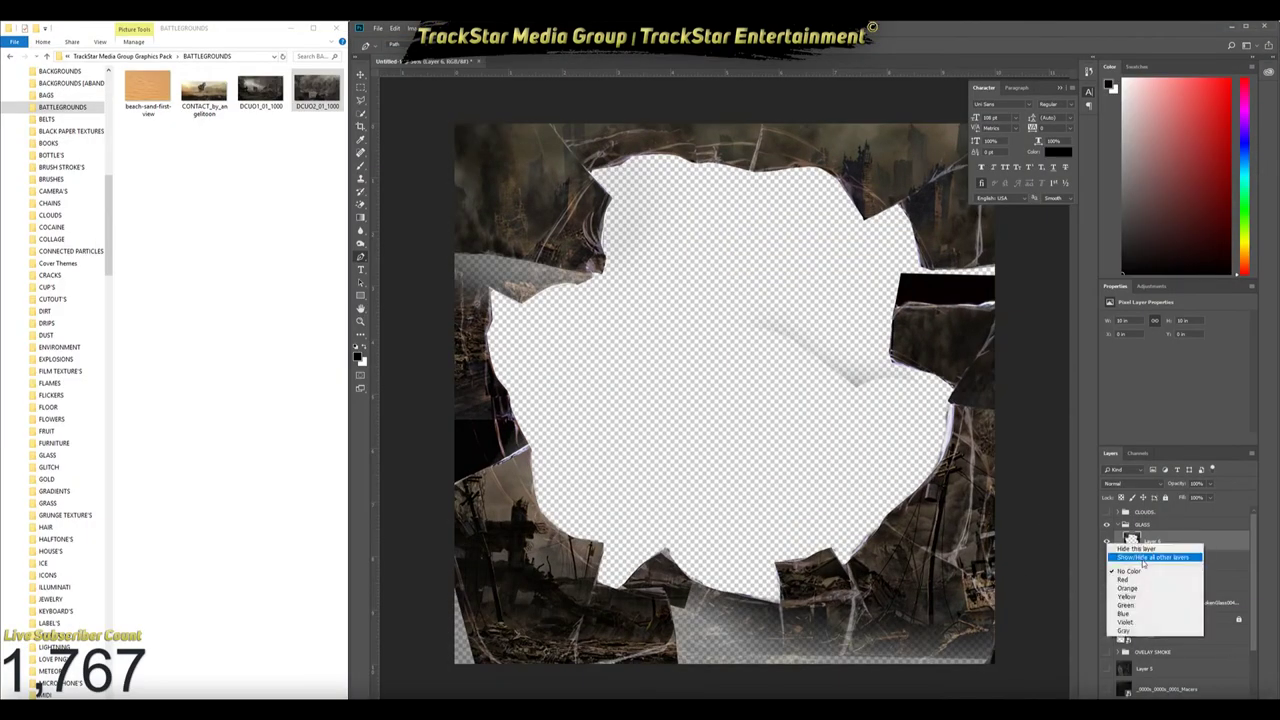
Show all other layers again and hide the broken-glass shards group
click(1125, 556)
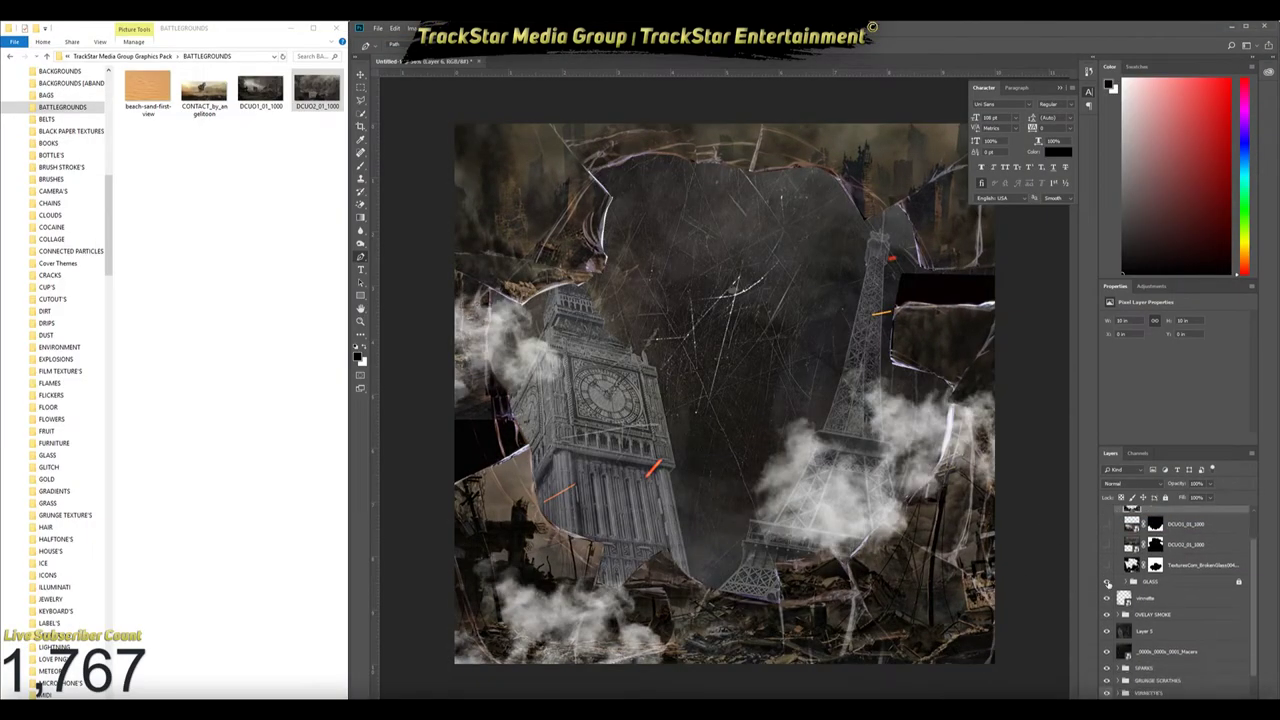
click(1106, 541)
click(1125, 619)
scroll(1125, 620, down, 1)
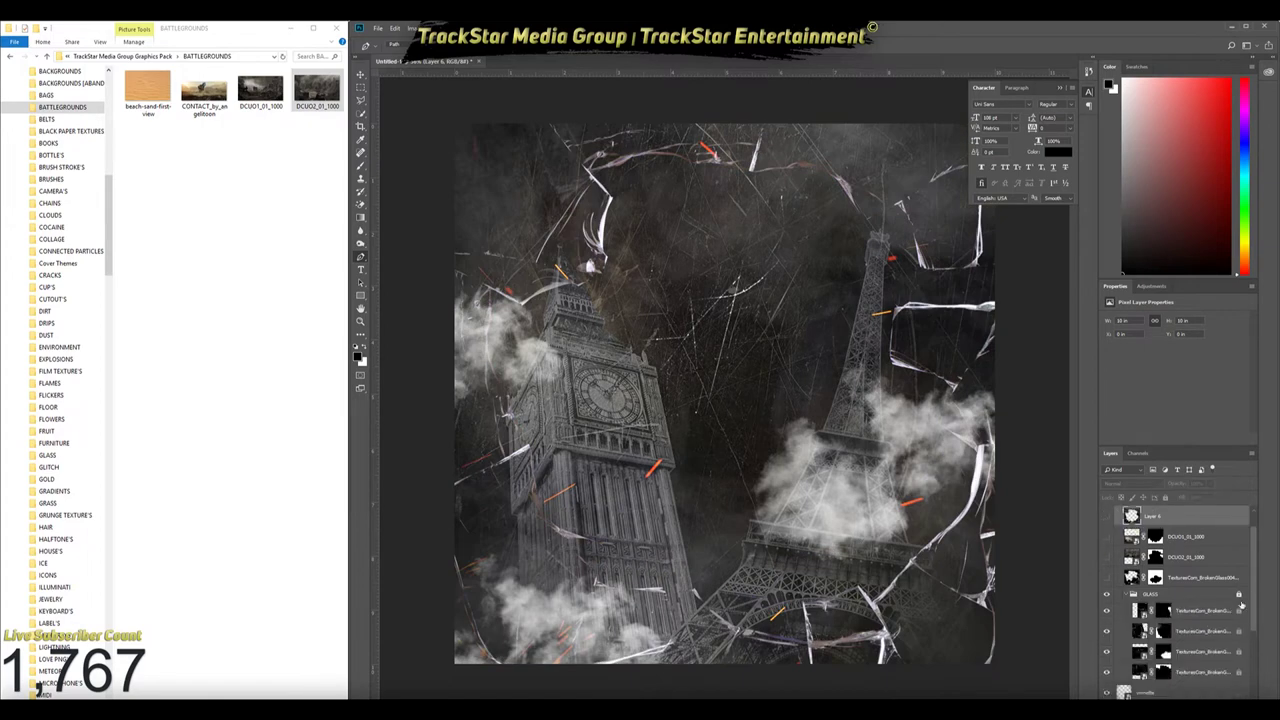
shift+click(1206, 658)
click(1125, 594)
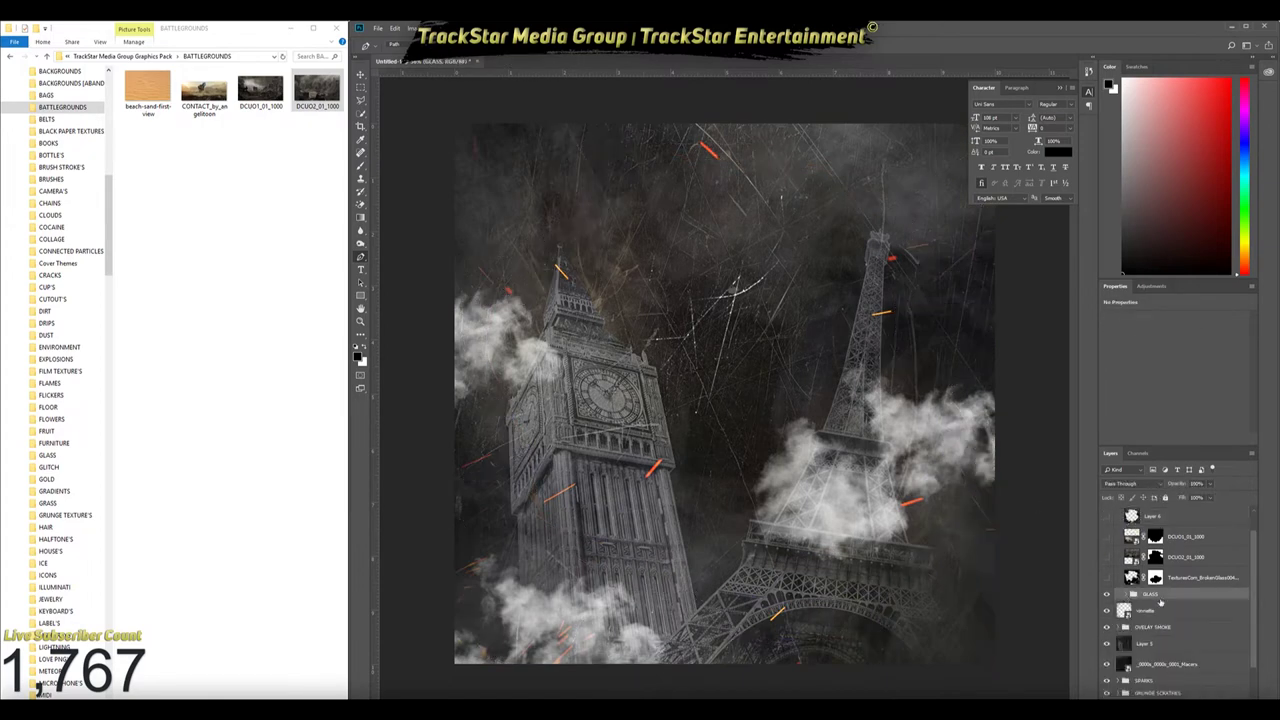
scroll(1165, 560, up, 1)
scroll(1123, 563, up, 1)
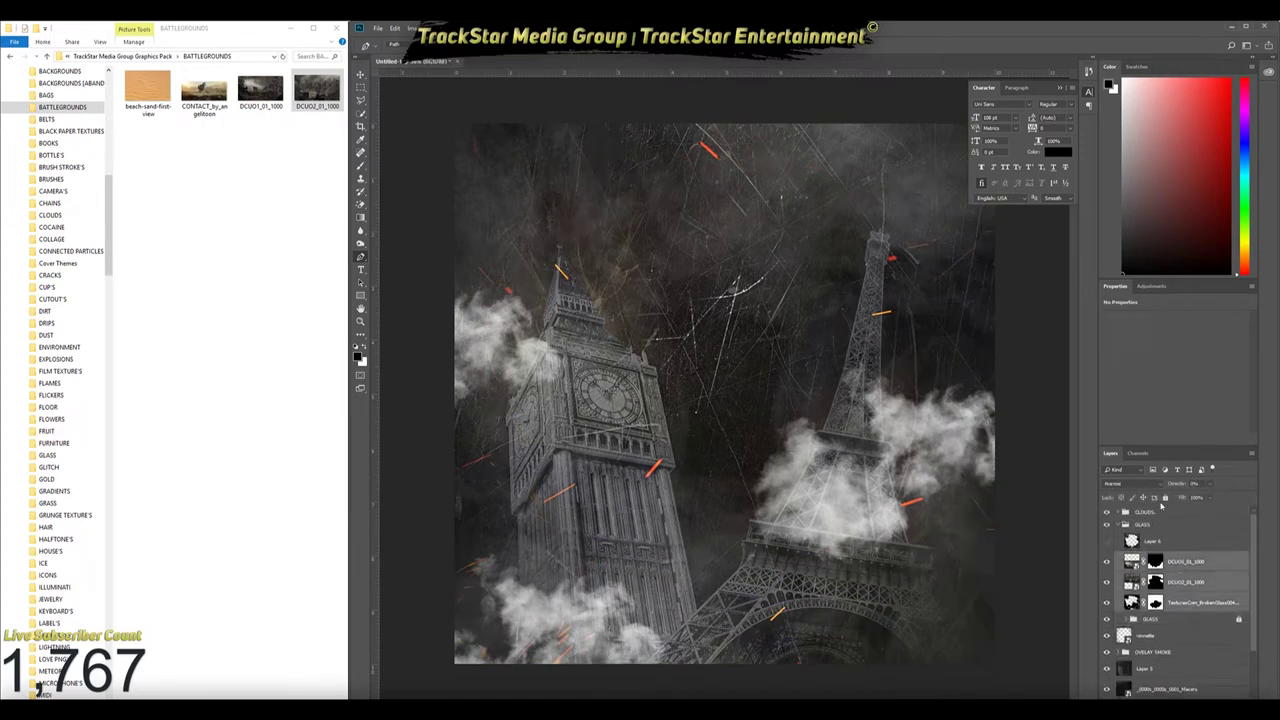
Turn the merged frame back on, delete the clouds group, and open the PARTICLES folder
click(1106, 540)
click(1150, 541)
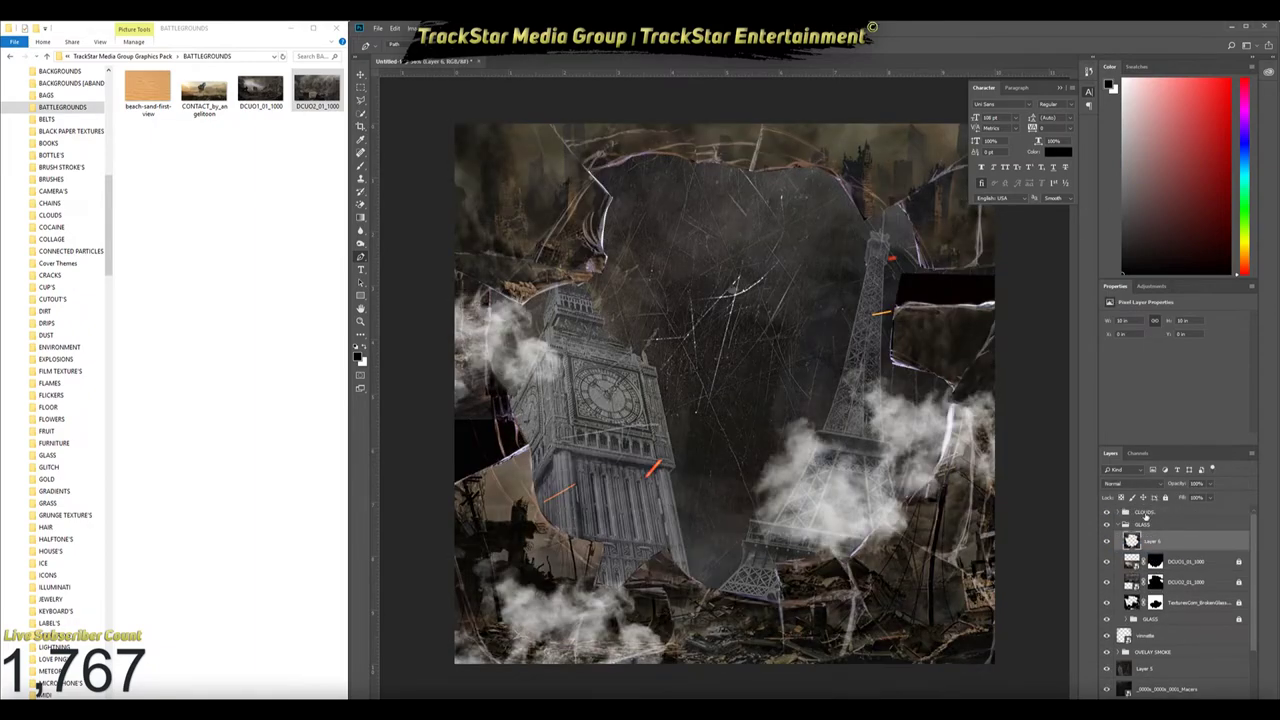
click(1133, 515)
key(Delete)
key(ctrl+0)
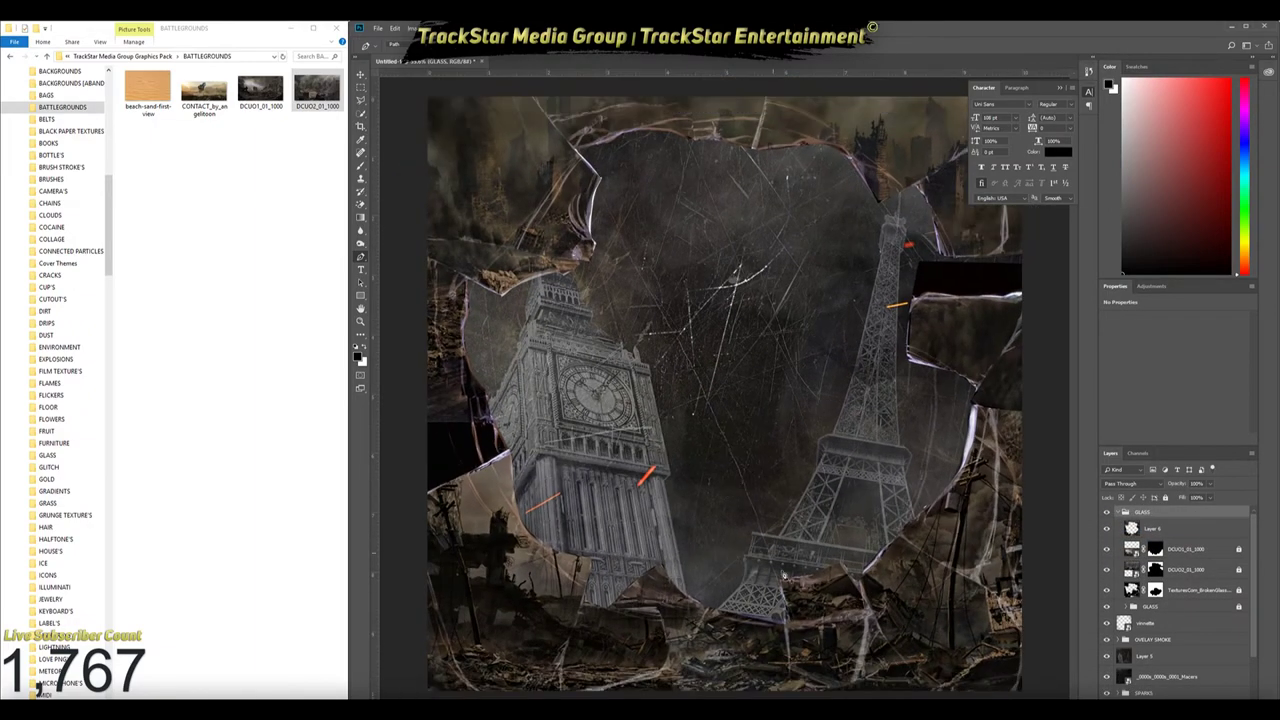
scroll(60, 432, down, 5)
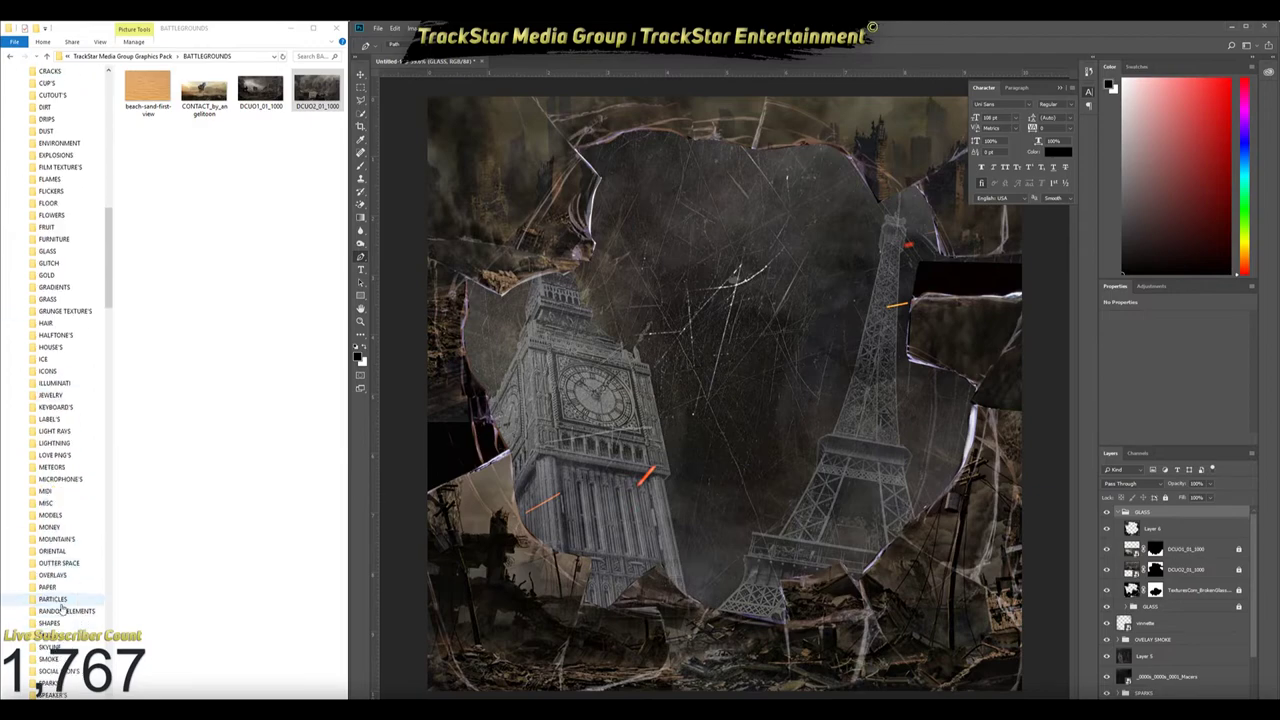
click(60, 599)
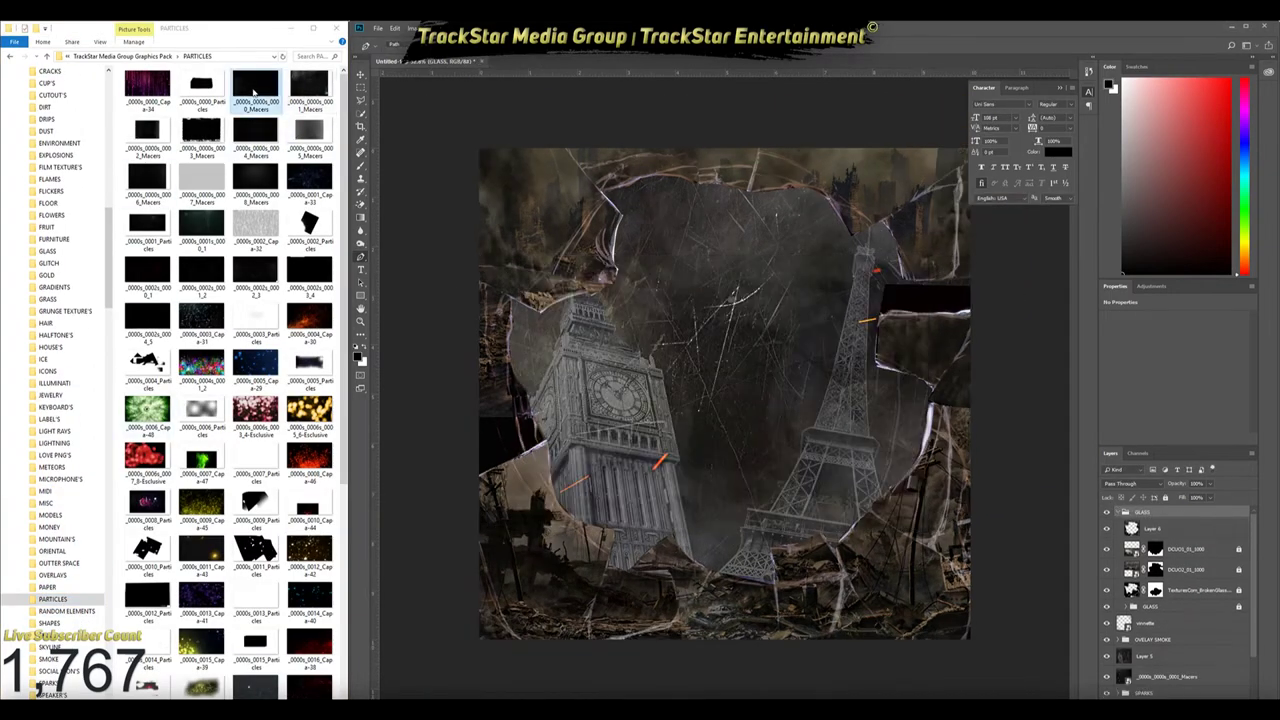
Place two Macers particle overlays on the cover and blend them in Screen mode
drag(253, 92, 700, 400)
key(Return)
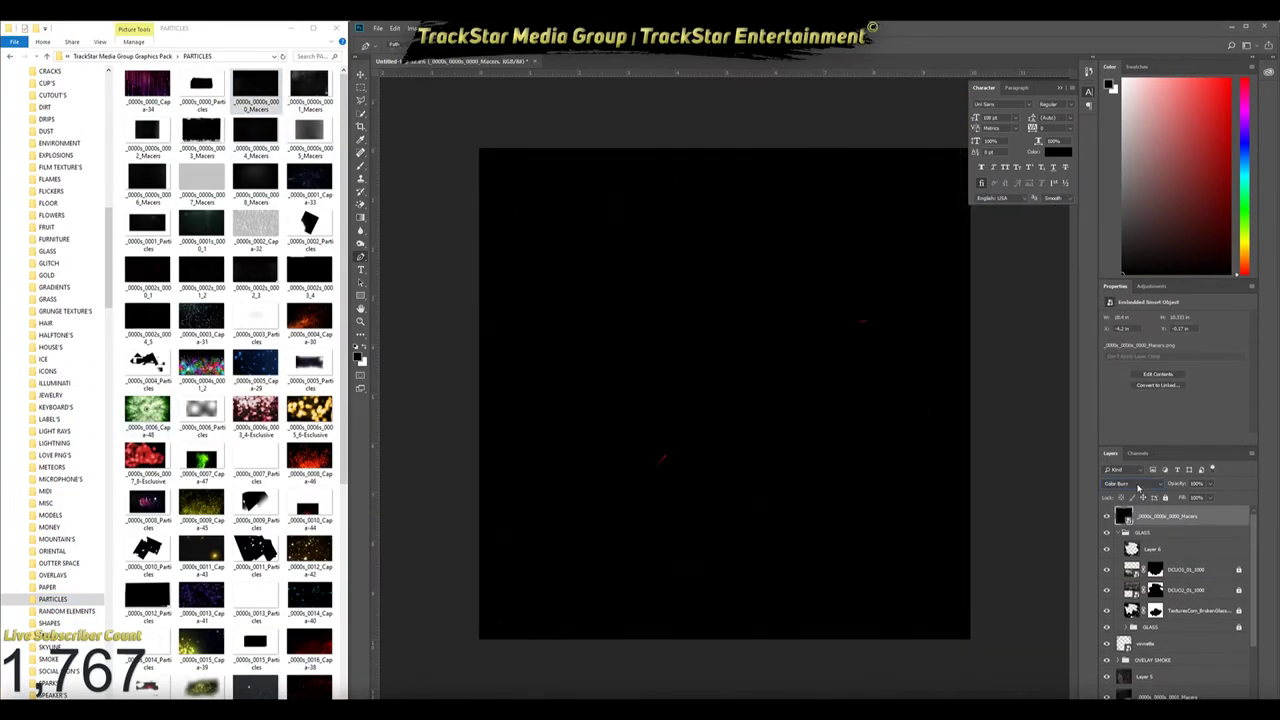
scroll(1138, 487, down, 3)
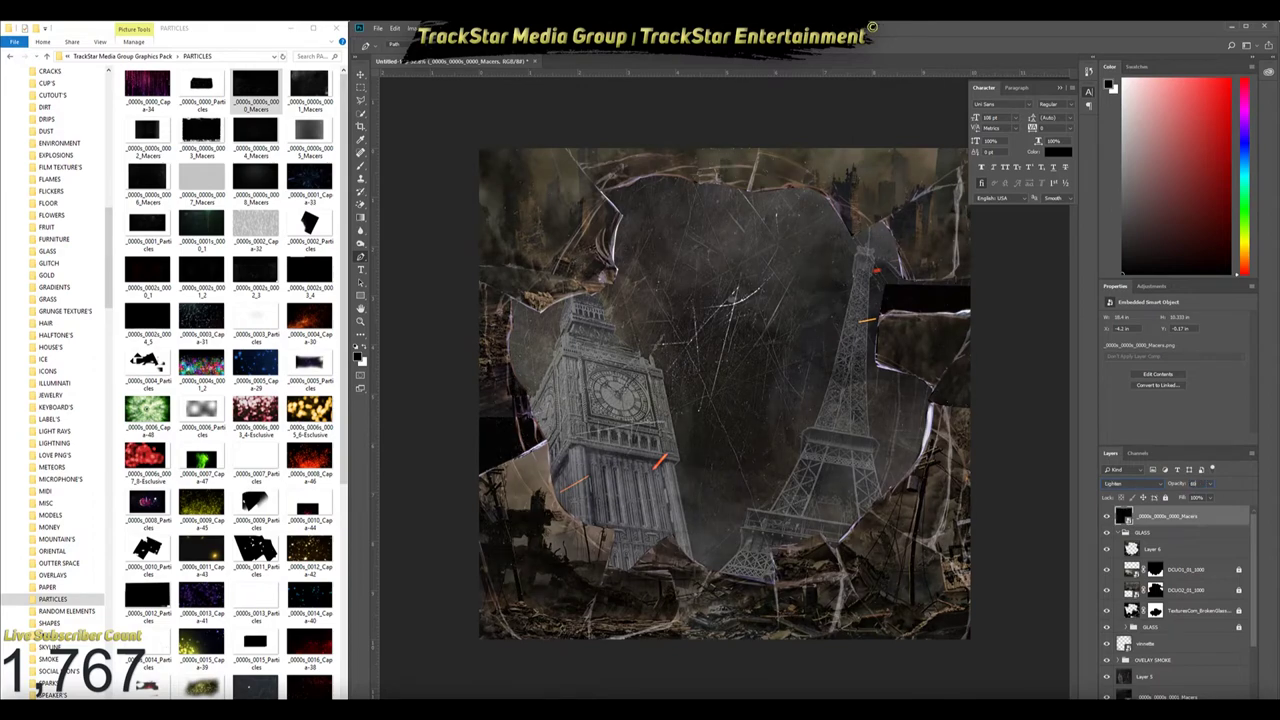
drag(147, 185, 700, 400)
key(Return)
click(1132, 483)
click(1125, 553)
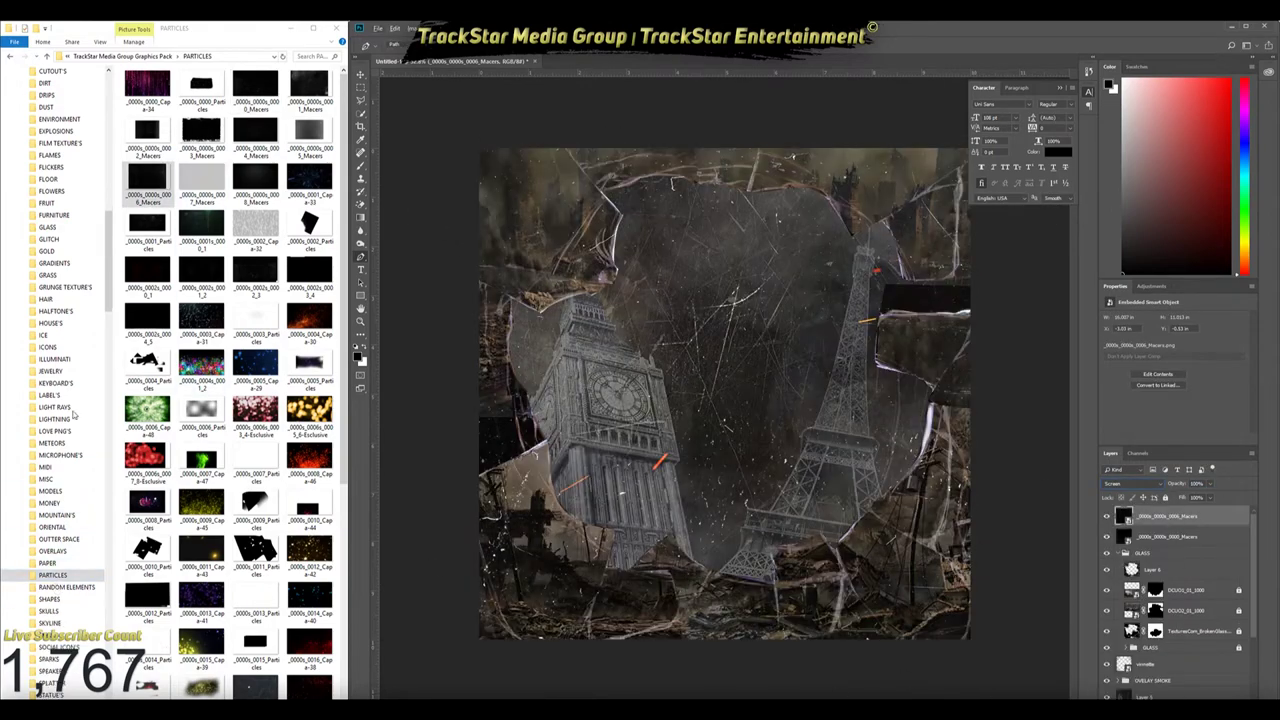
Add a scratched grunge texture rotated 90°, scaled to cover, in Screen mode at 20% opacity
click(65, 311)
drag(309, 370, 600, 390)
right_click(913, 578)
click(931, 614)
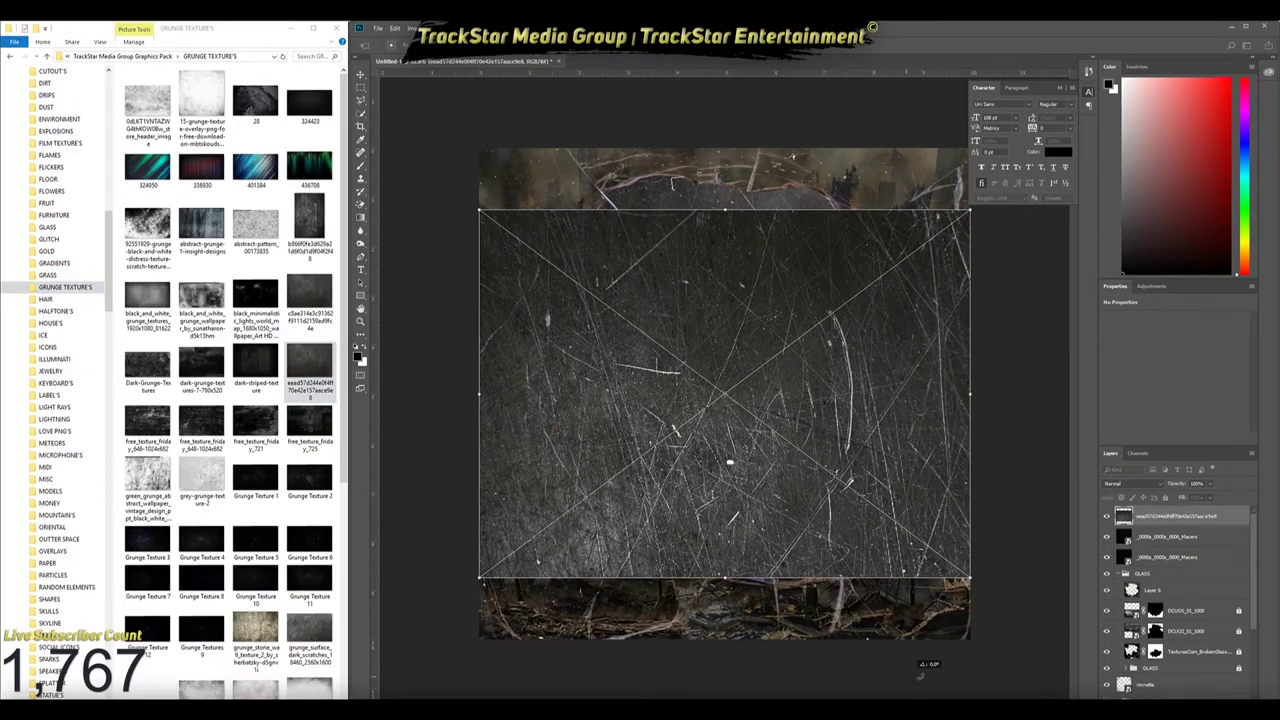
drag(975, 585, 1010, 390)
key(Return)
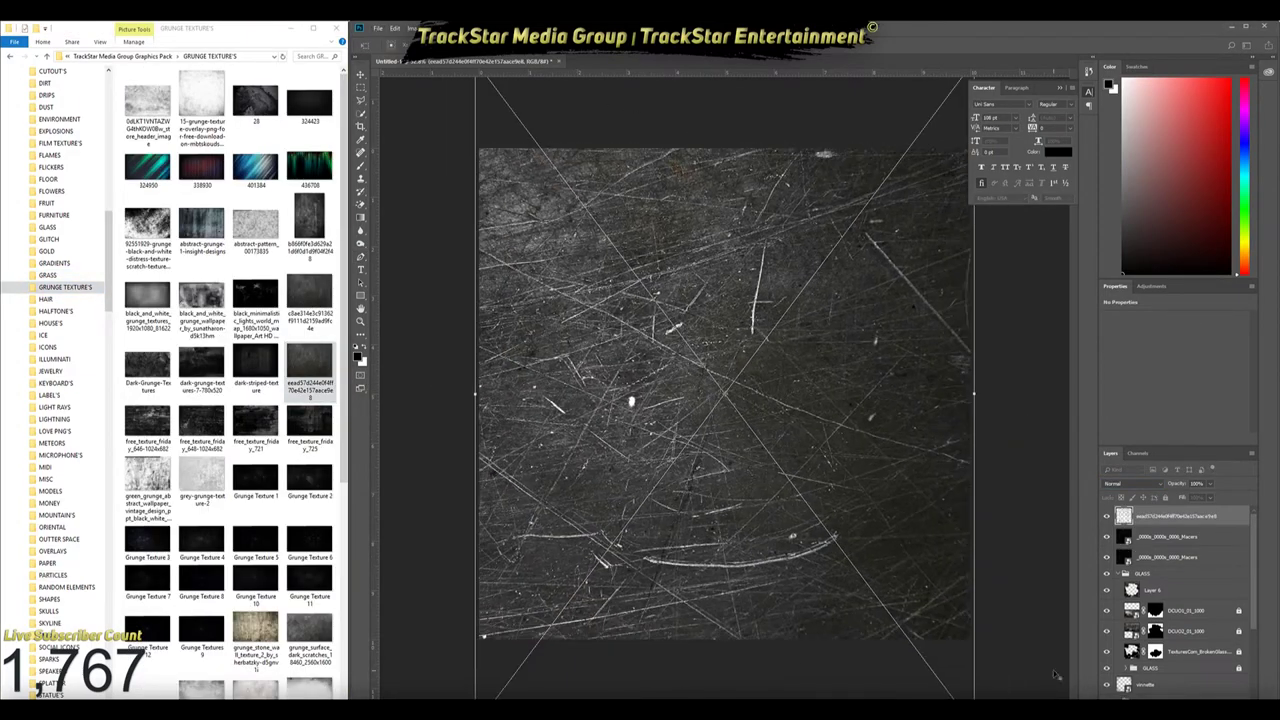
key(shift+plus)
key(shift+plus)
key(shift+plus)
key(shift+plus)
key(shift+plus)
key(shift+plus)
key(2)
key(ctrl+minus)
key(ctrl+0)
Collapse the GLASS group and drag the WWII plane cutout onto the cover
click(1143, 573)
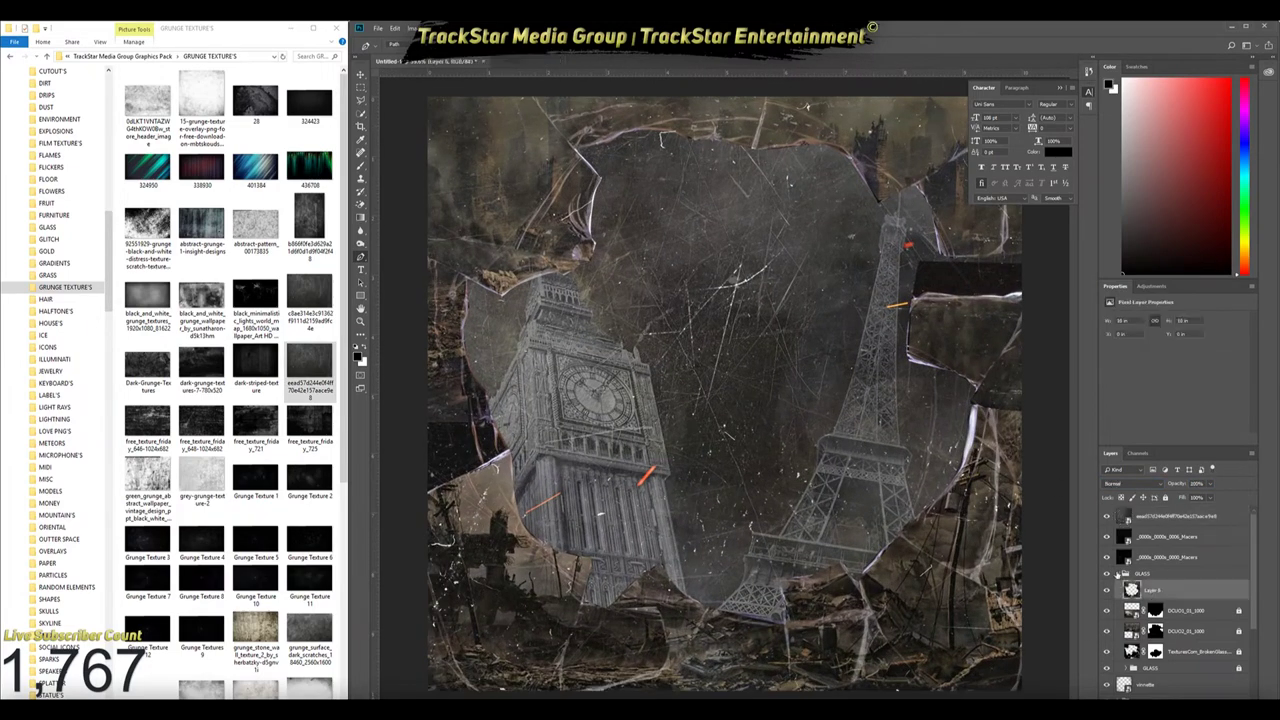
click(1125, 573)
scroll(60, 450, up, 2)
scroll(50, 350, down, 1)
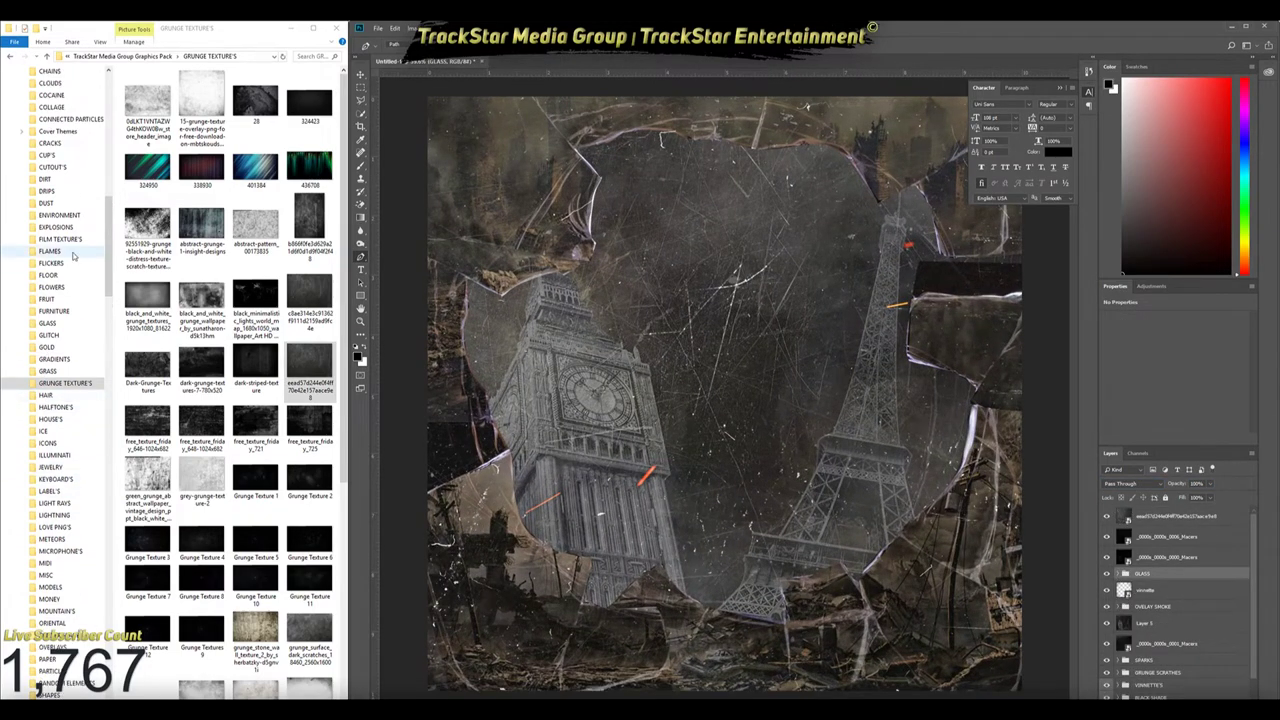
scroll(50, 300, up, 1)
click(52, 155)
drag(702, 400, 700, 380)
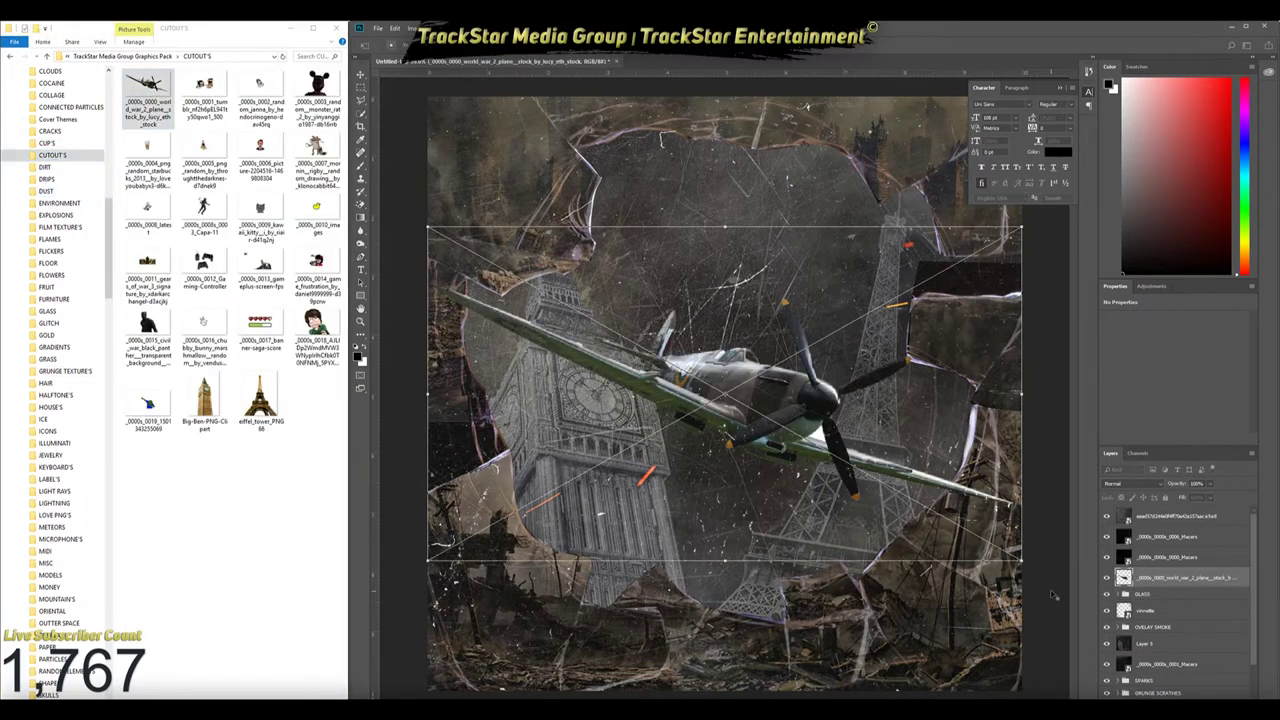
Commit the resized WWII plane, move it below the smoke and glass overlays, and run Topaz Detail
drag(960, 200, 885, 460)
key(Return)
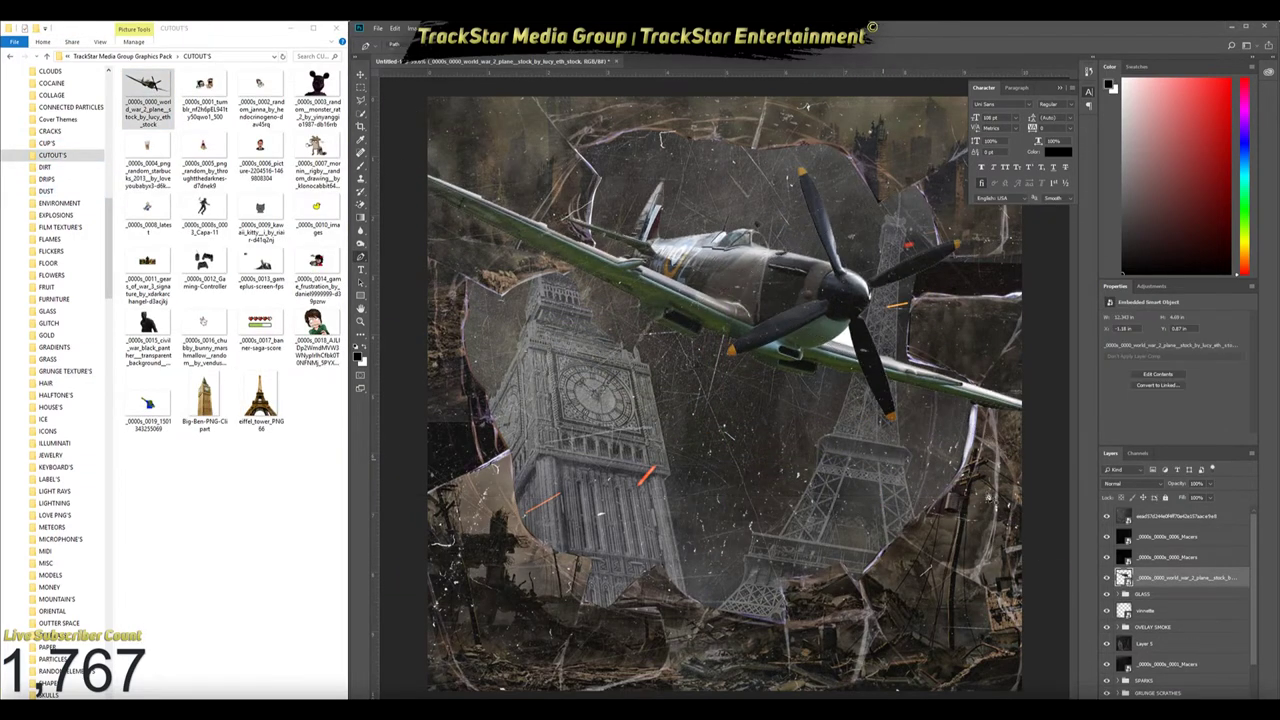
scroll(1168, 580, down, 1)
mouse_move(1155, 536)
mouse_down()
mouse_move(1145, 620)
mouse_move(1157, 577)
mouse_up()
click(495, 27)
click(660, 300)
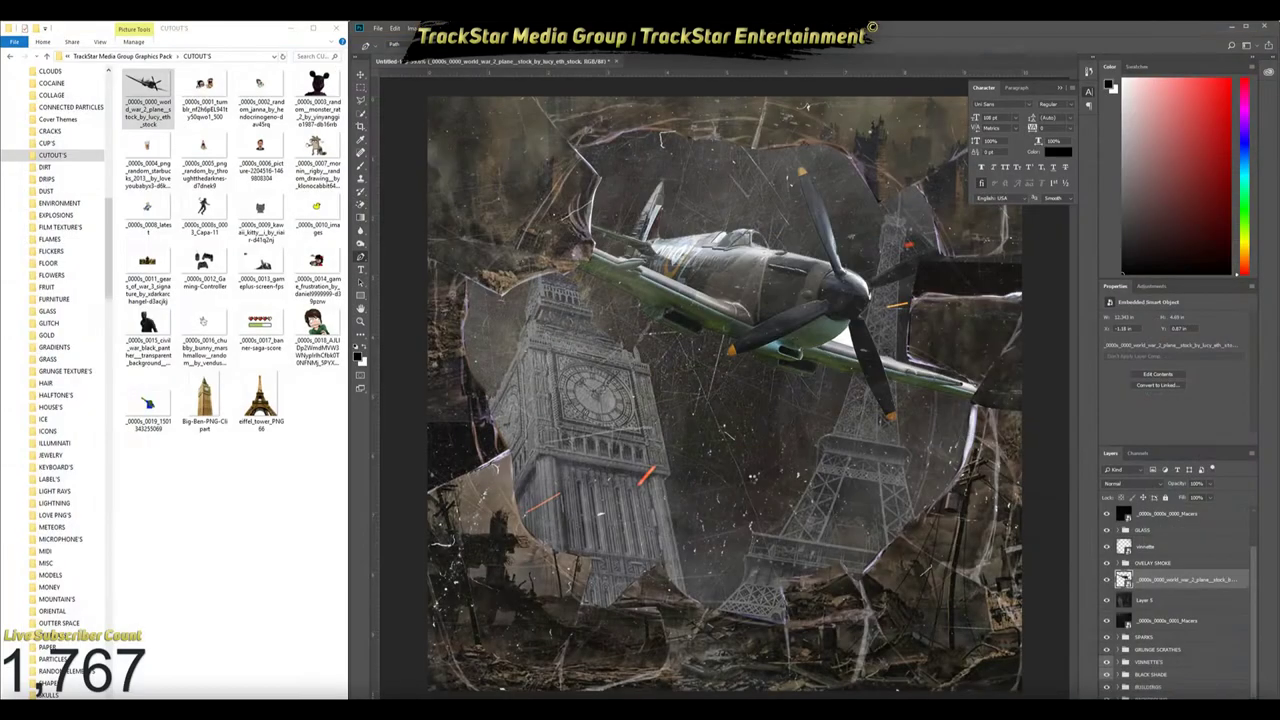
Apply Topaz Adjust's Heavy Pop Smooth HDR preset to the plane layer
click(495, 27)
click(660, 300)
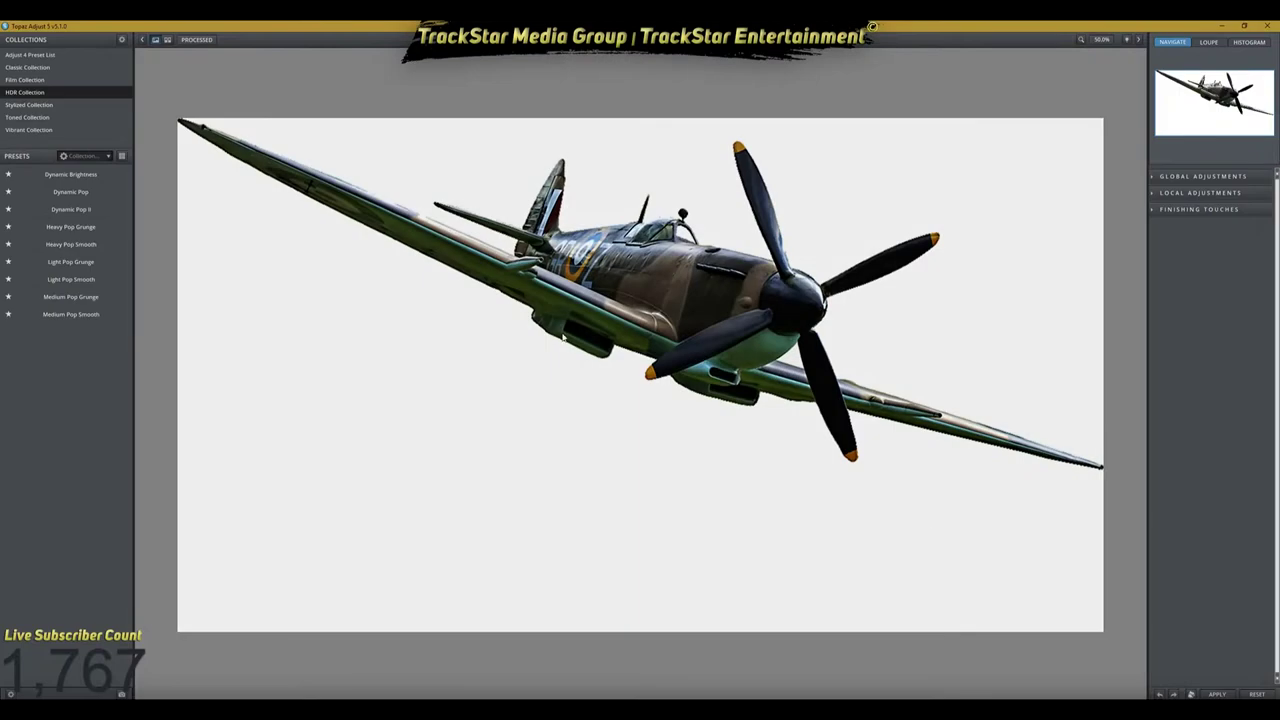
click(91, 244)
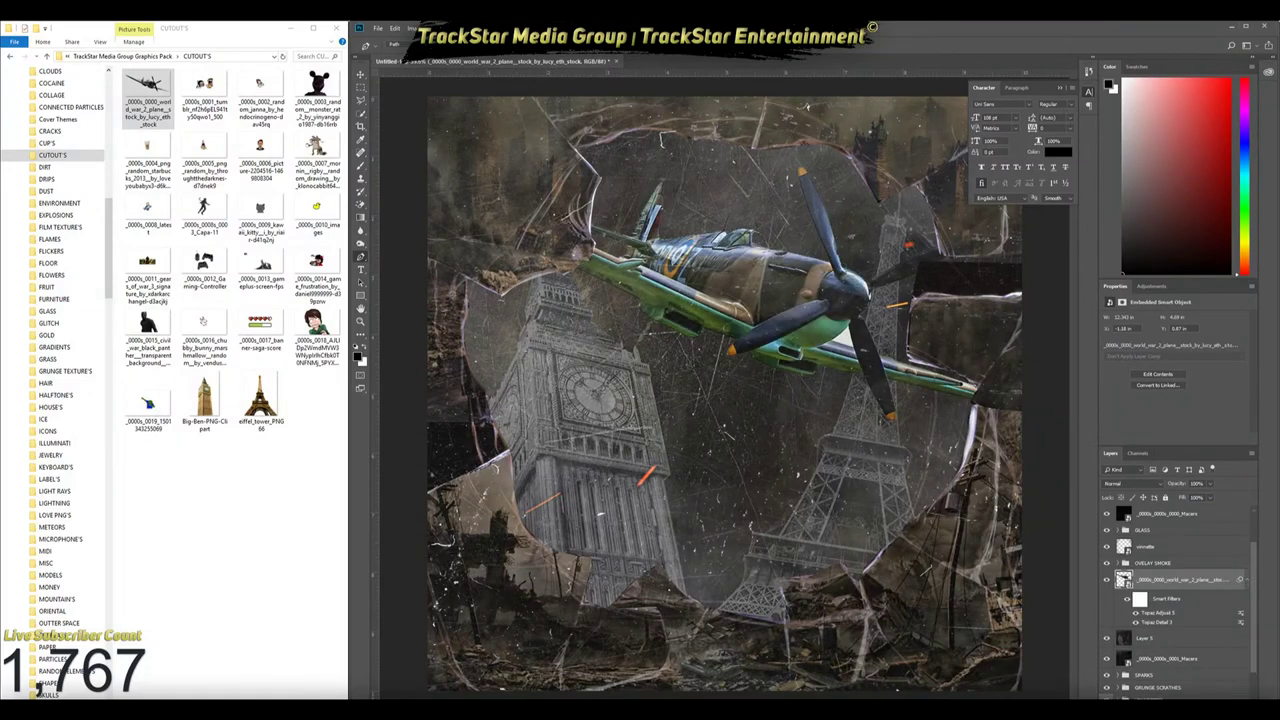
Add a new layer above the plane and paint soft-brush shadow on its fuselage near the cockpit
click(1251, 453)
click(1190, 186)
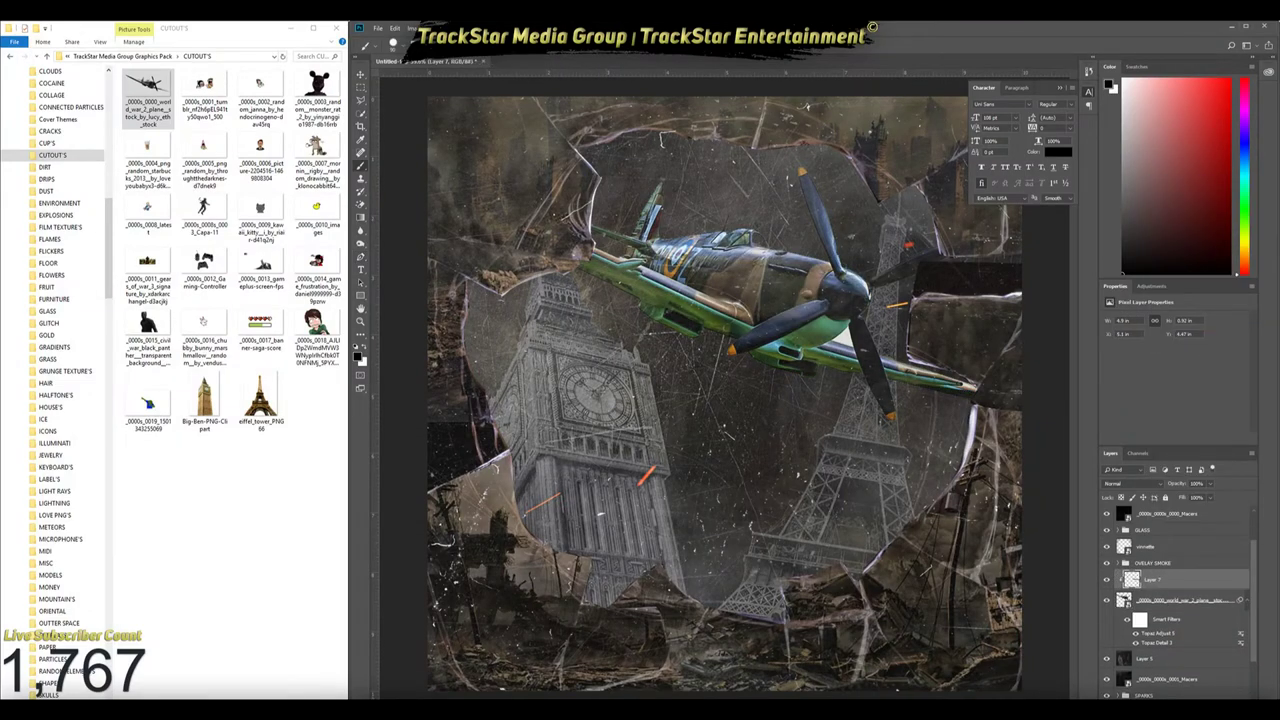
right_click(733, 419)
double_click(784, 514)
mouse_move(700, 250)
mouse_down()
mouse_move(620, 260)
mouse_move(659, 240)
mouse_up()
drag(746, 270, 640, 285)
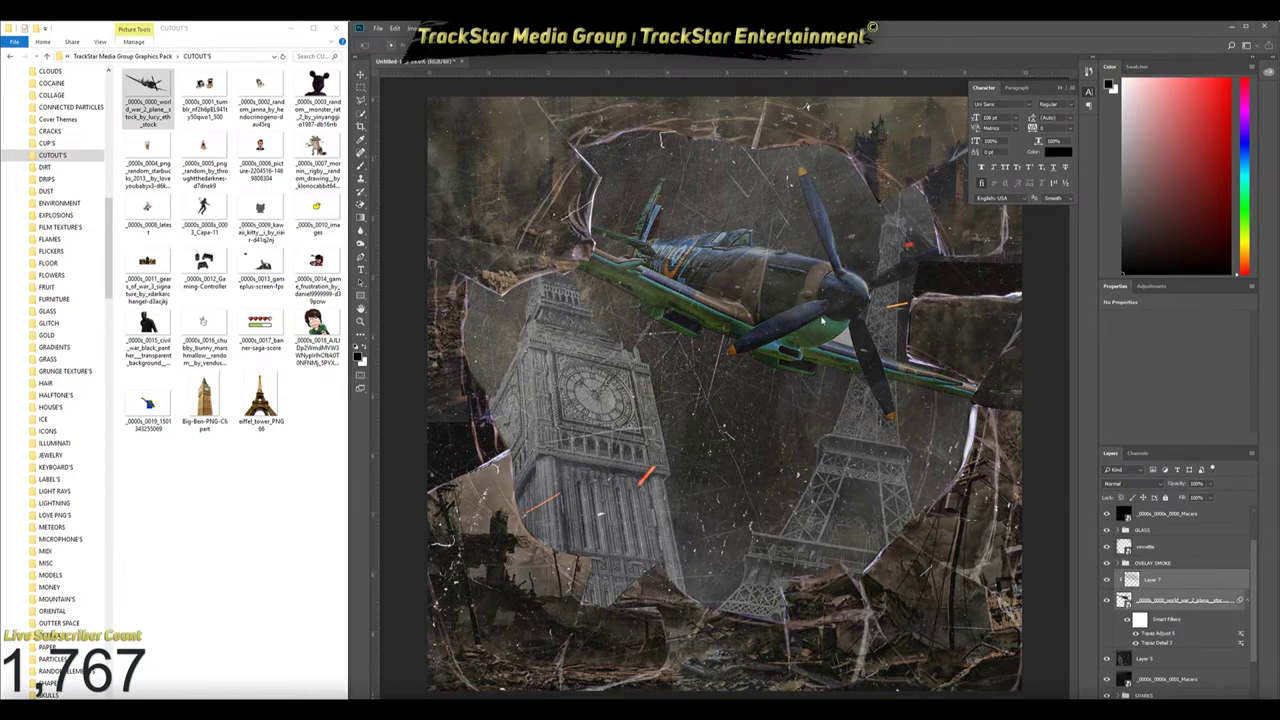
Scale the plane down to a small silhouette in the upper sky, then select the top layer
key(ctrl+minus)
key(ctrl+t)
mouse_move(1071, 500)
mouse_down()
mouse_move(863, 490)
mouse_move(712, 287)
mouse_up()
key(Return)
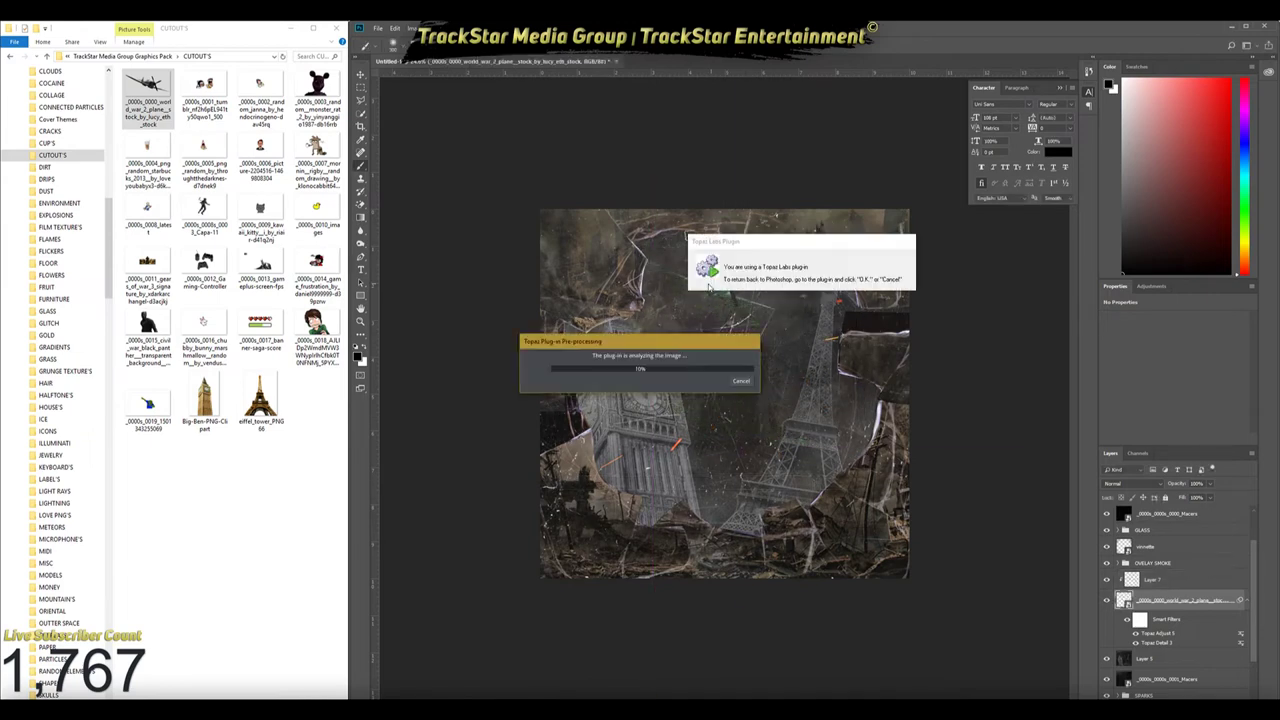
key(ctrl+0)
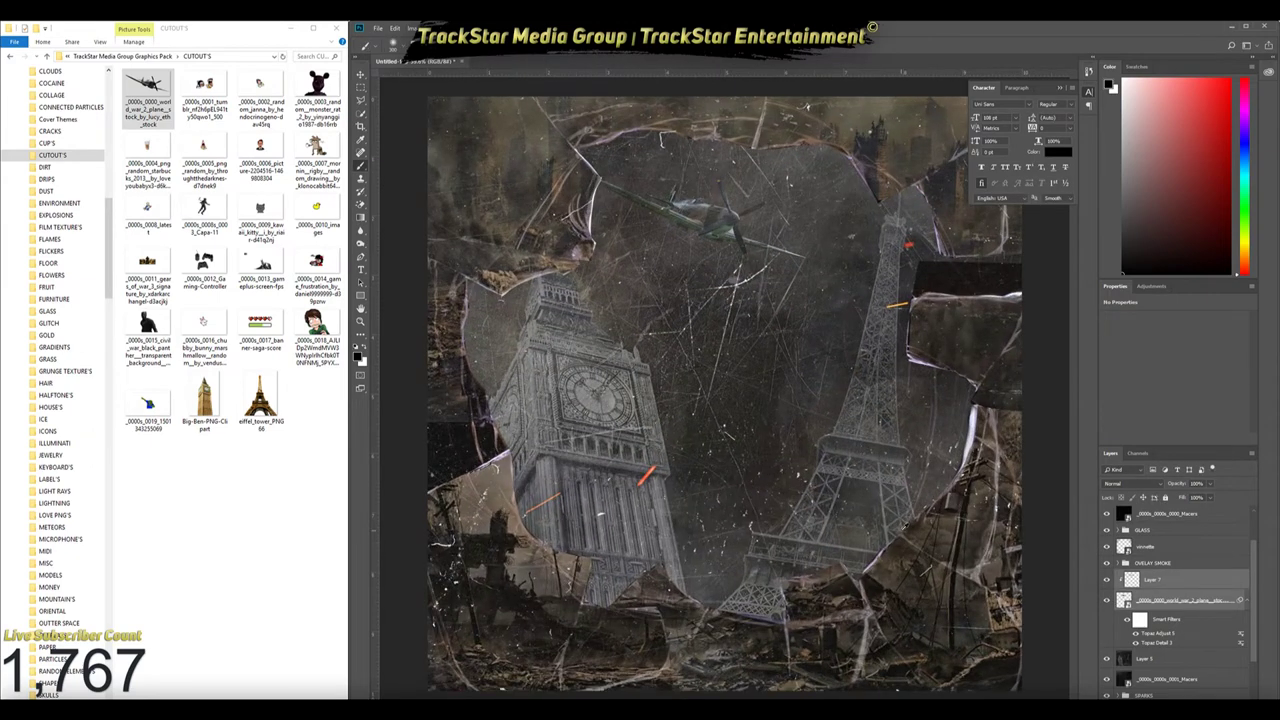
scroll(1120, 566, up, 1)
click(1165, 518)
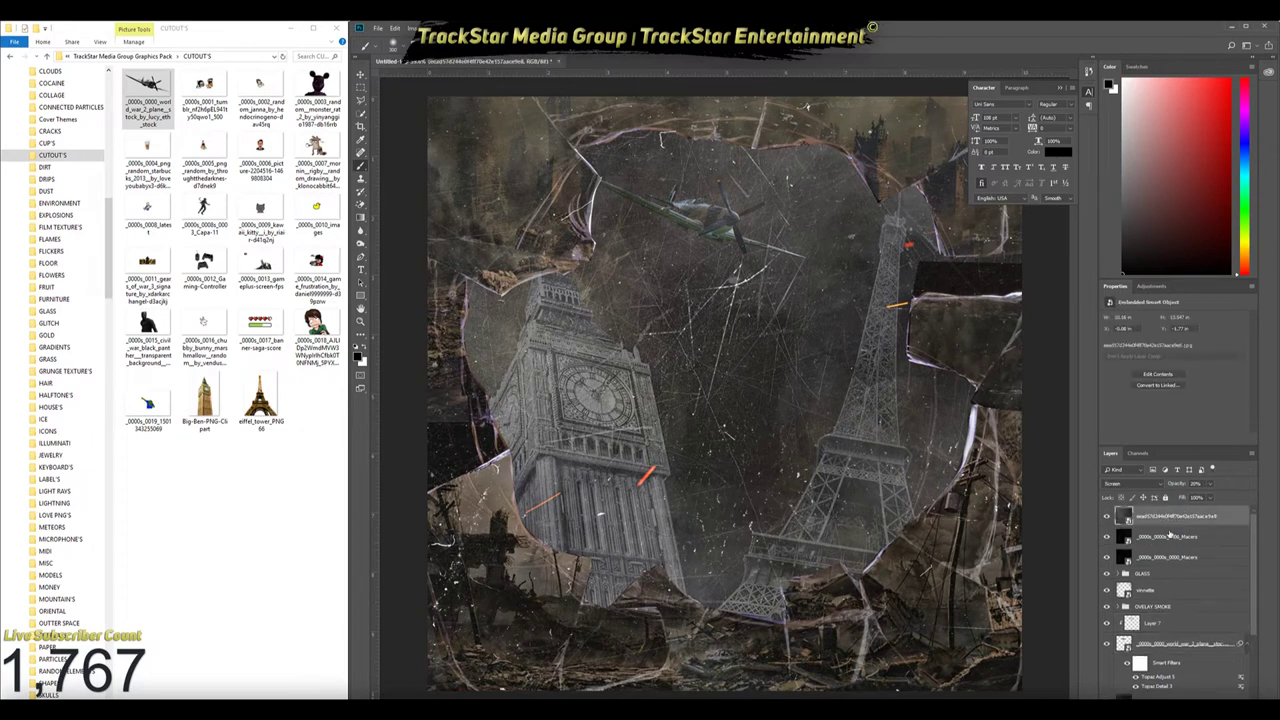
Duplicate the vignette layer to the top of the stack and select the GLASS group
drag(1140, 592, 1140, 512)
click(1142, 594)
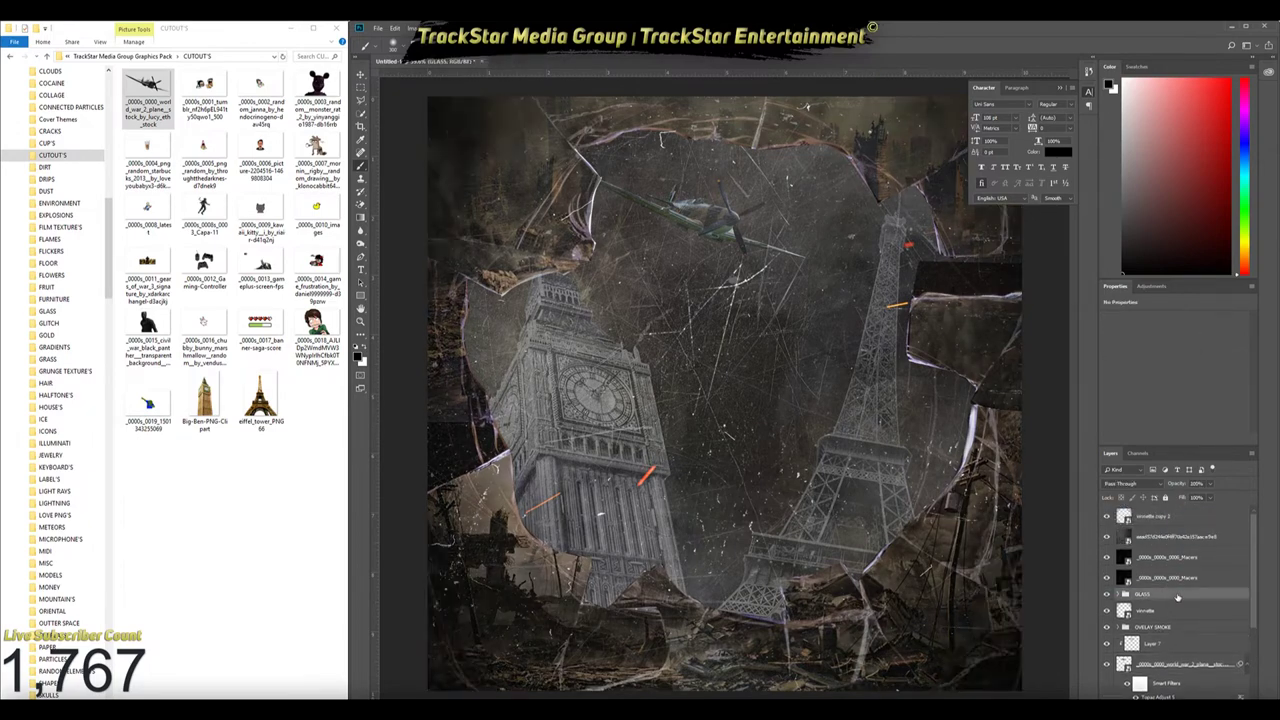
scroll(1003, 557, down, 1)
scroll(1003, 557, down, 2)
Stamp a merged layer into GLASS, commit a transform on it, and drag a text box across the lower cover
key(ctrl+shift+alt+e)
key(ctrl+t)
key(Return)
scroll(748, 408, up, 4)
scroll(800, 390, down, 1)
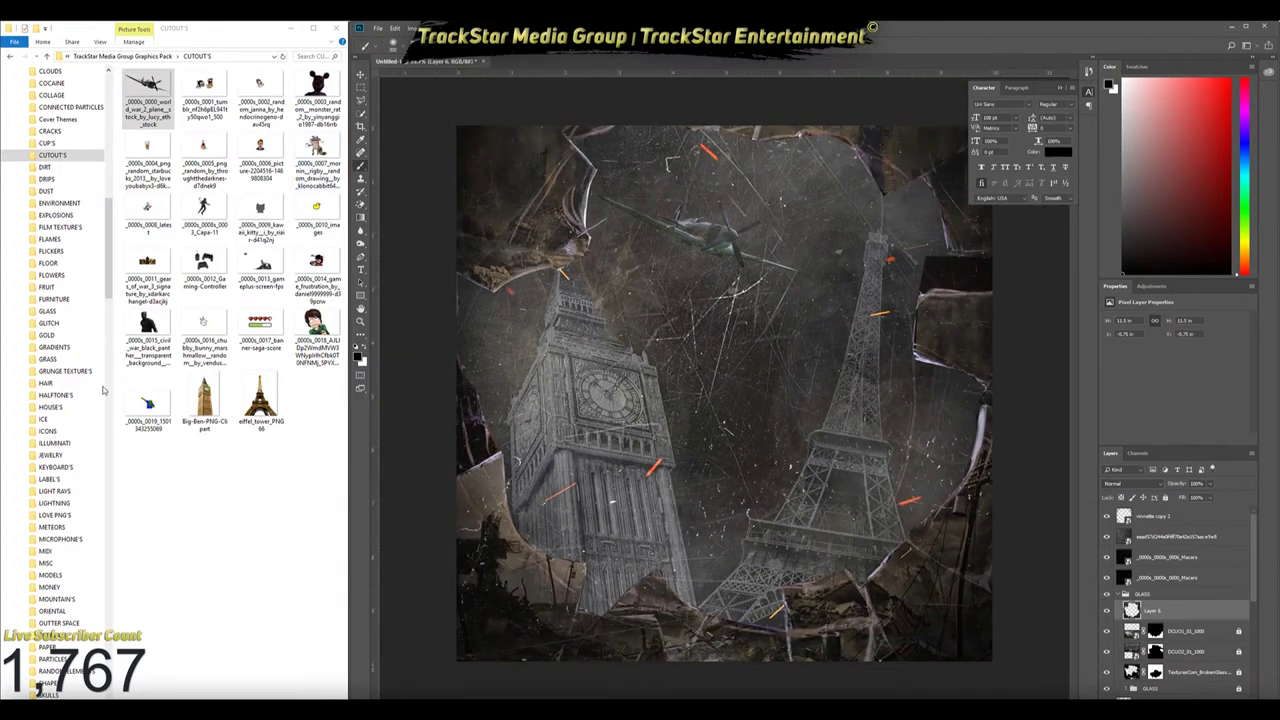
drag(552, 292, 993, 661)
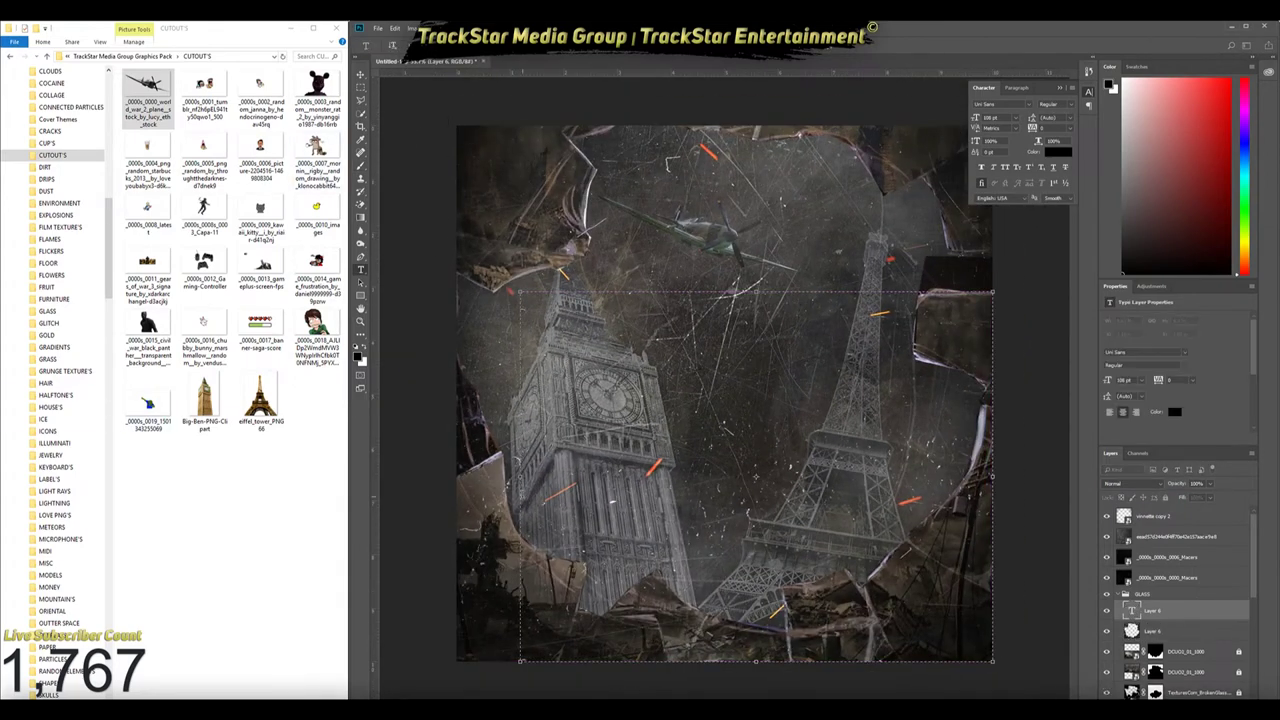
Copy the track name 'Stealth-Kämpfer Riddim' from its folder in the file browser
click(303, 675)
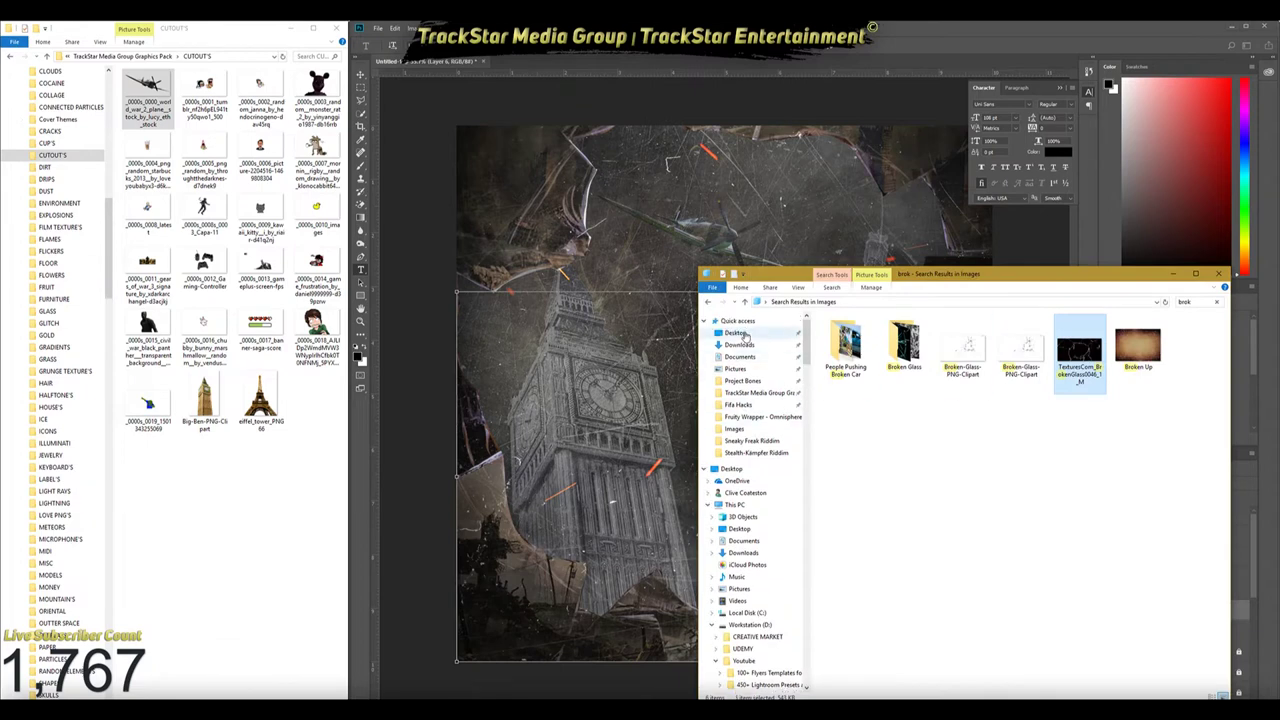
double_click(881, 428)
double_click(881, 428)
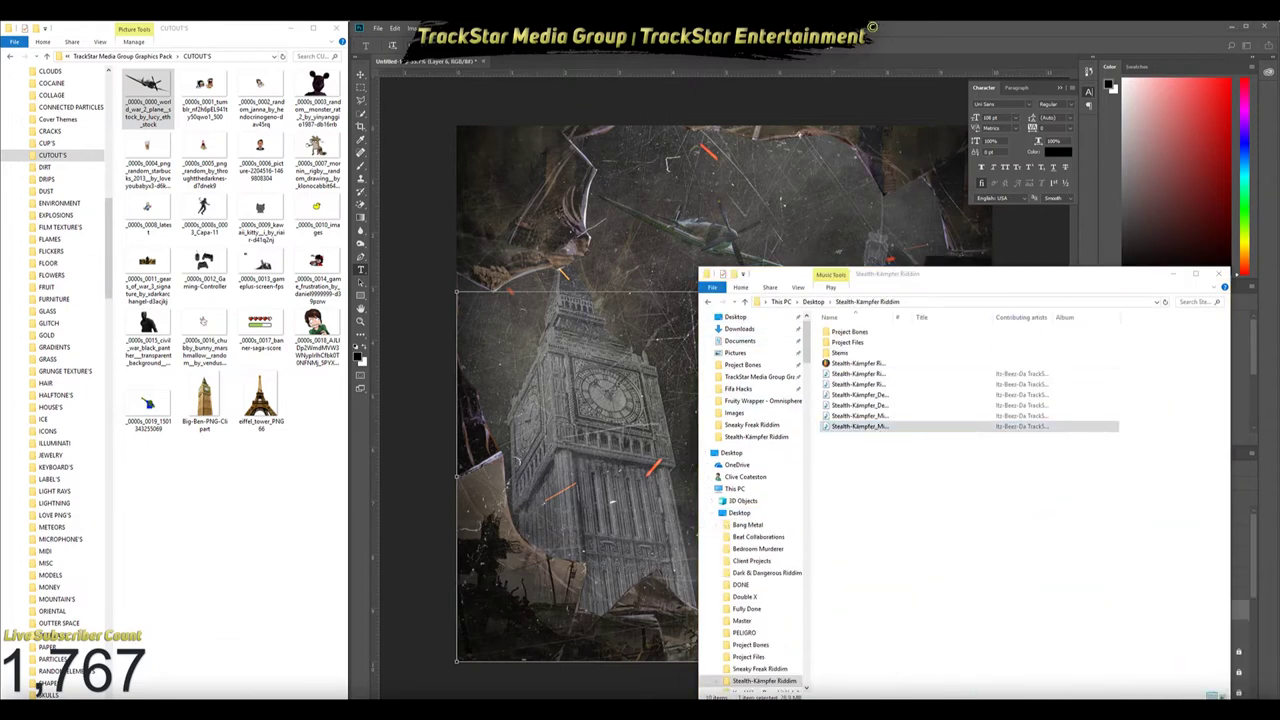
click(848, 385)
click(1215, 274)
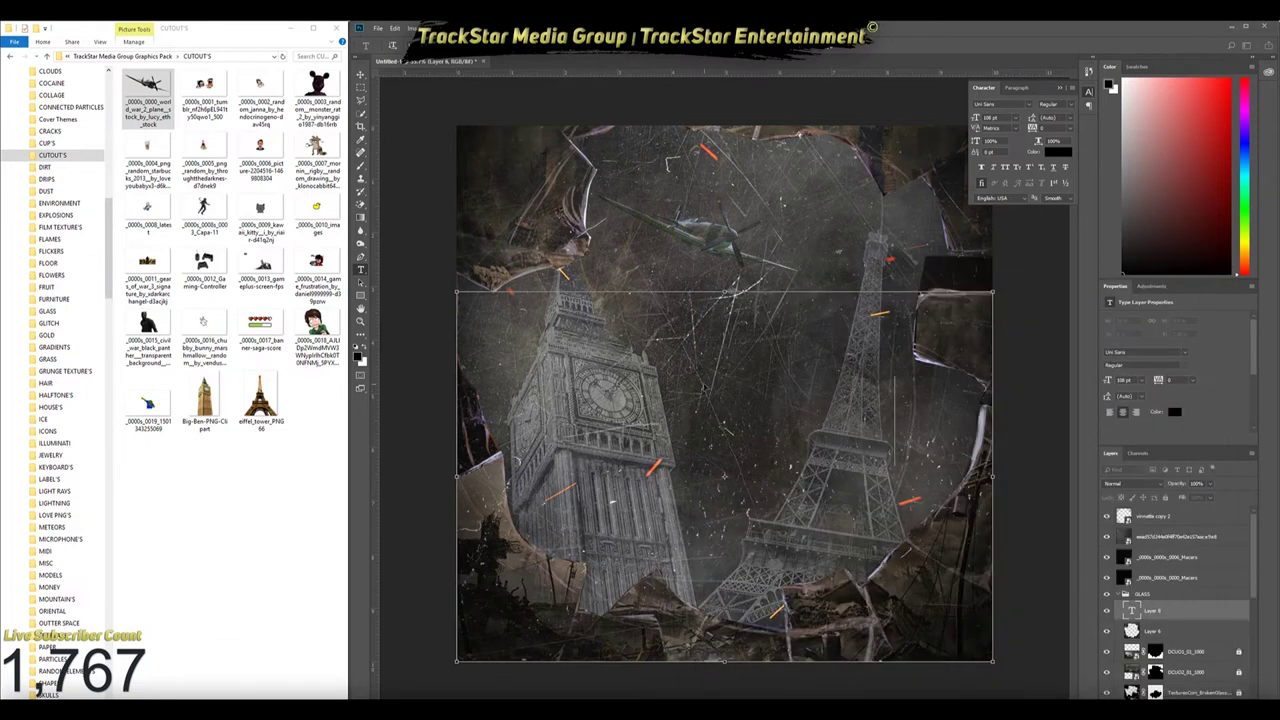
Paste the title into the text box, commit it, and move the type layer to the top
text(Stealth-Kämpfer Riddim)
key(ctrl+Return)
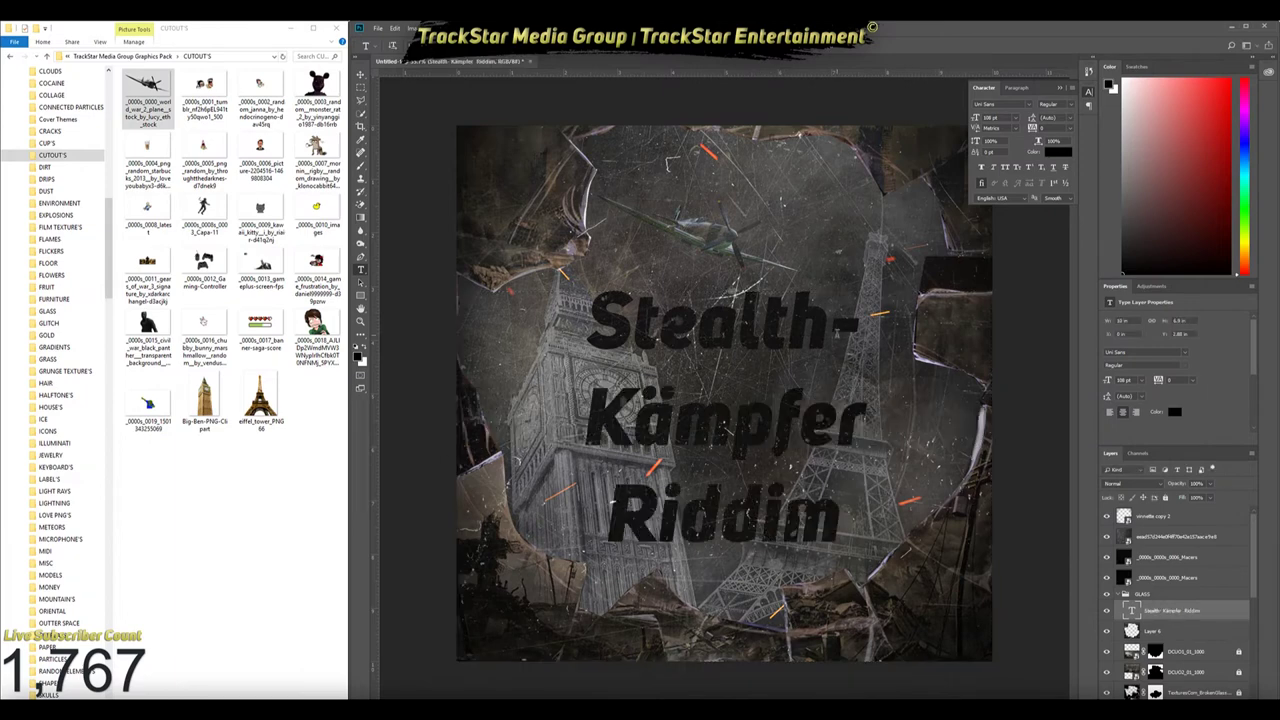
drag(1168, 610, 1168, 516)
click(1058, 151)
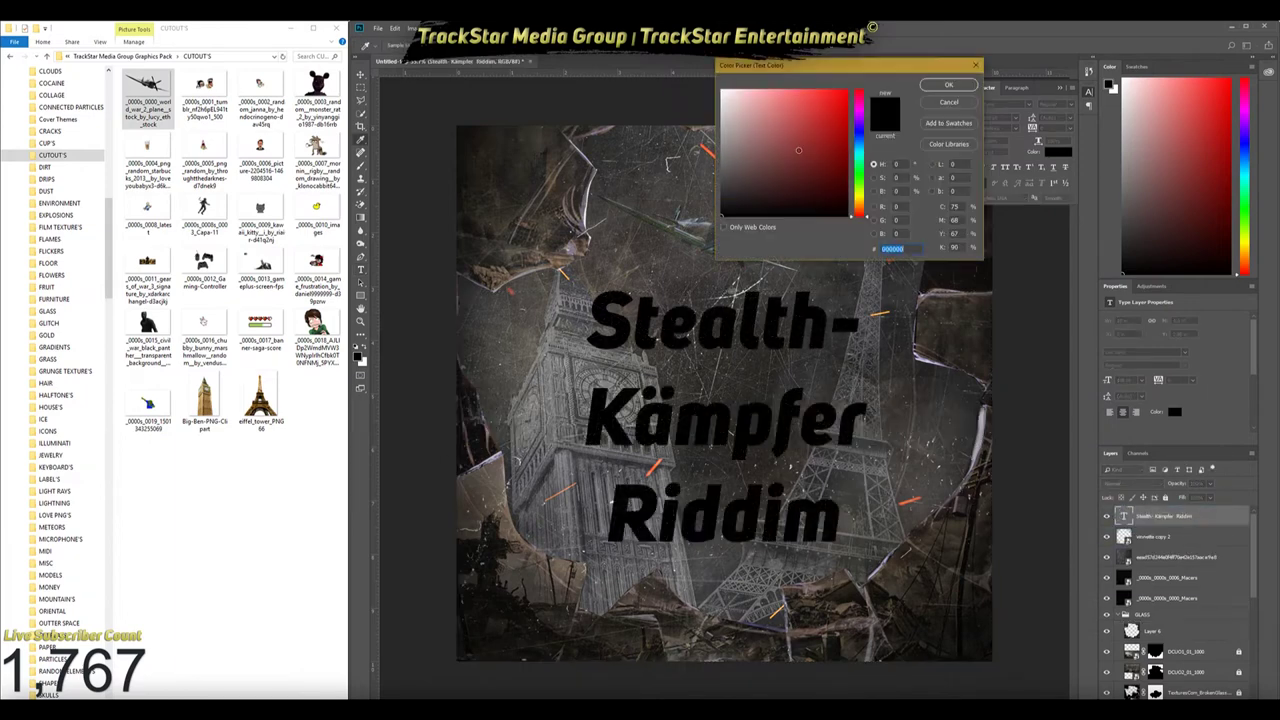
Make the title white and apply the Across the Road font
click(722, 88)
click(990, 80)
click(480, 46)
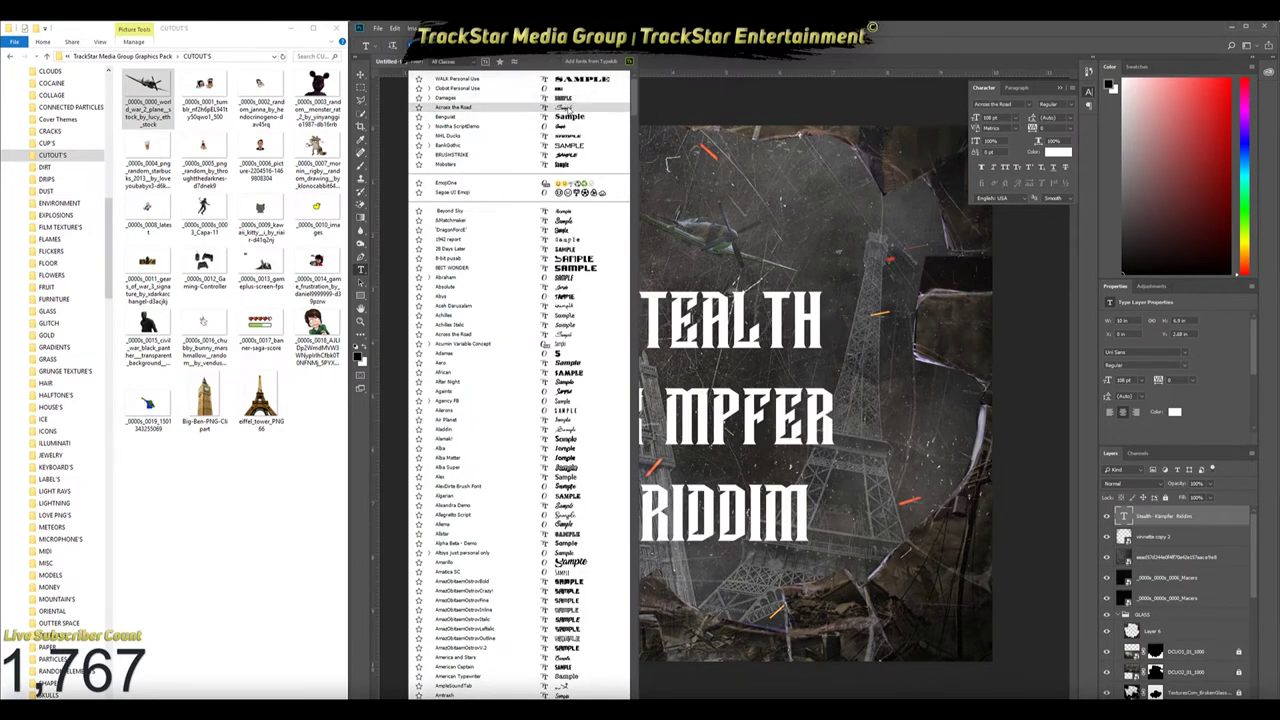
click(470, 107)
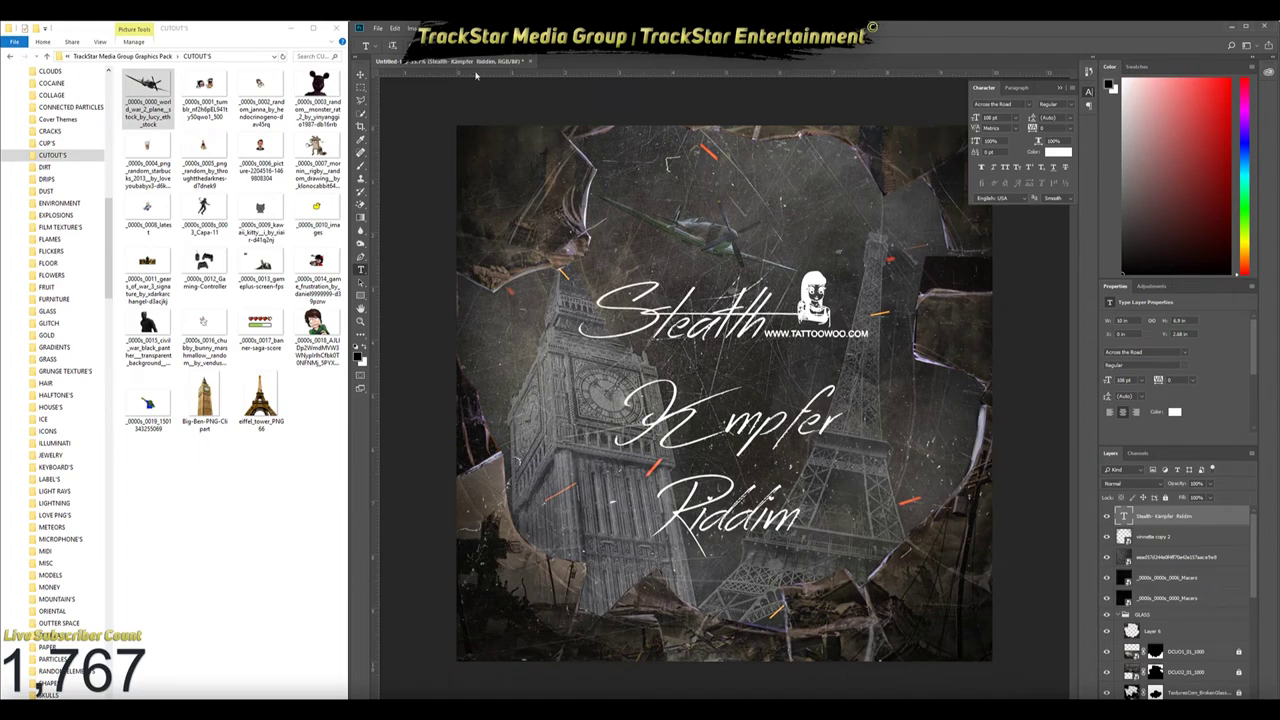
Switch the title to Benguiat Bold, then search the font list for 'long'
click(480, 46)
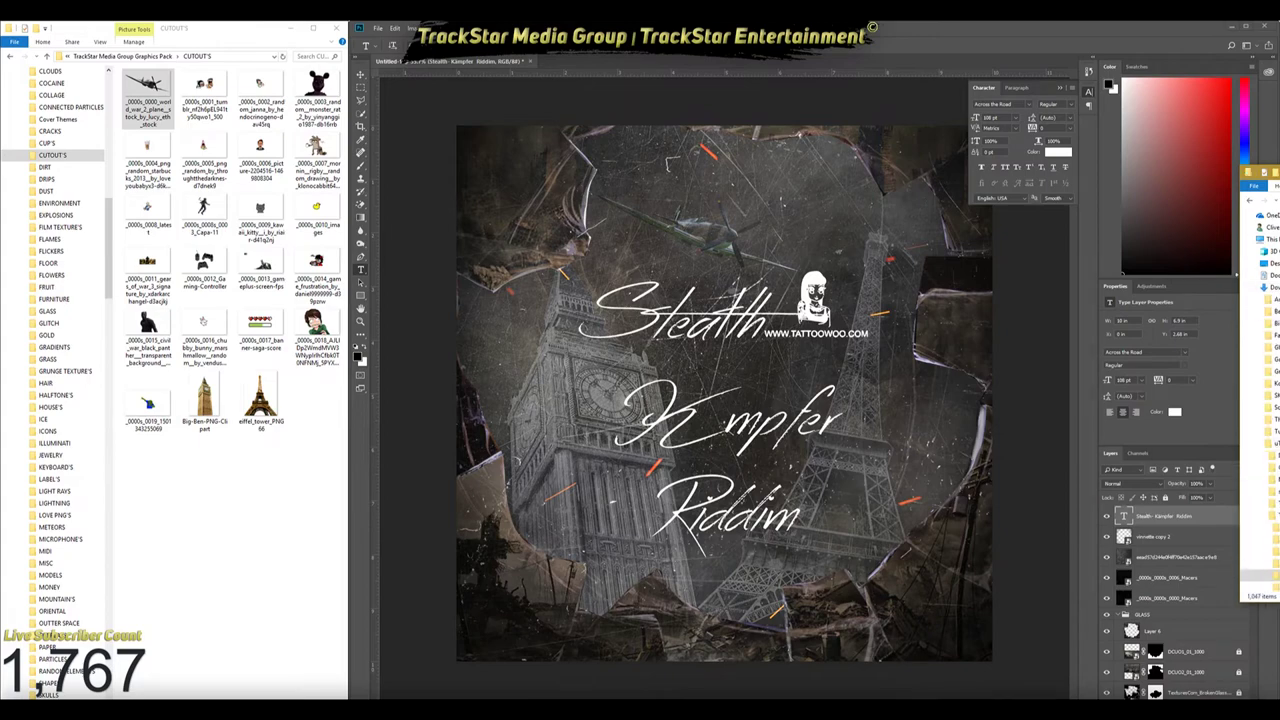
click(480, 46)
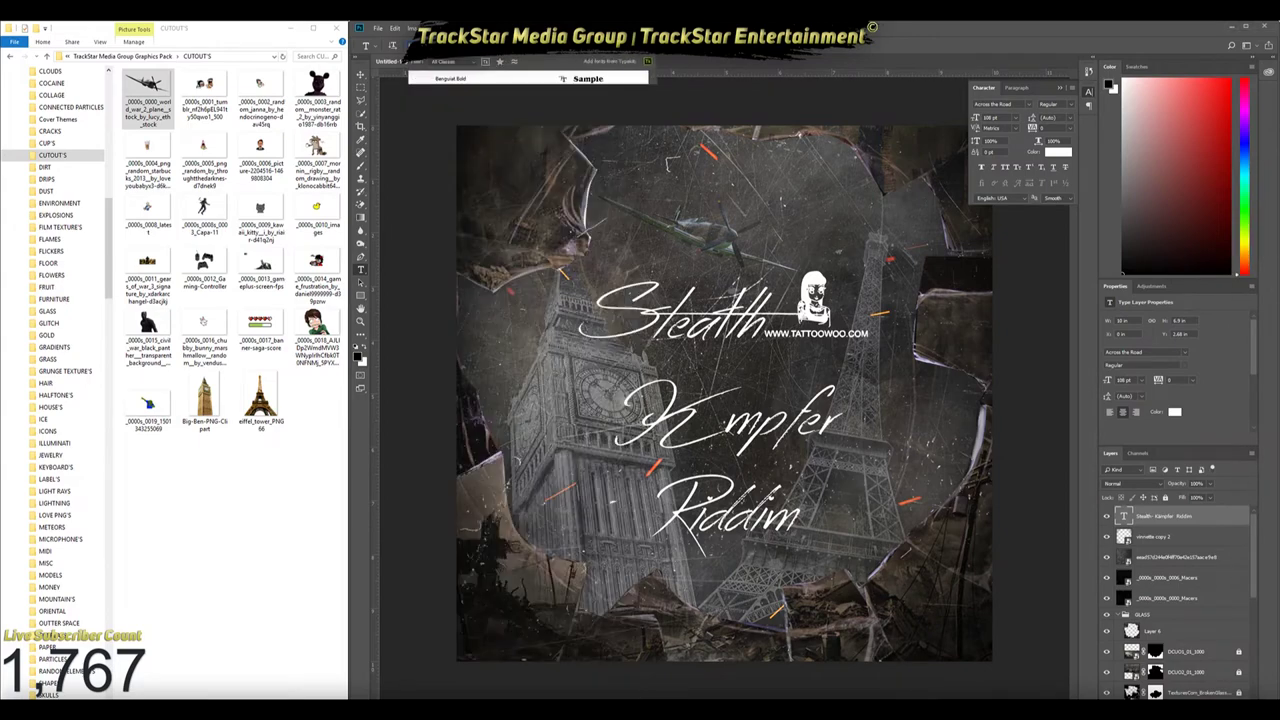
click(462, 82)
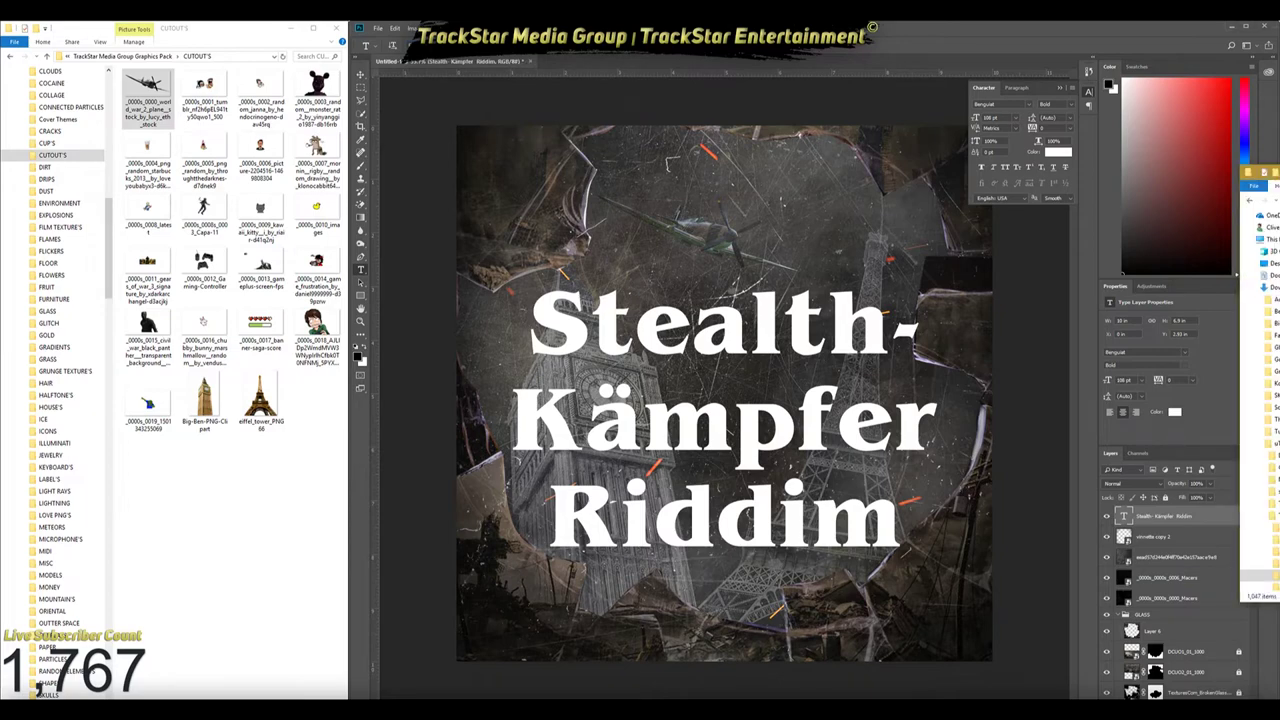
click(470, 46)
text(long)
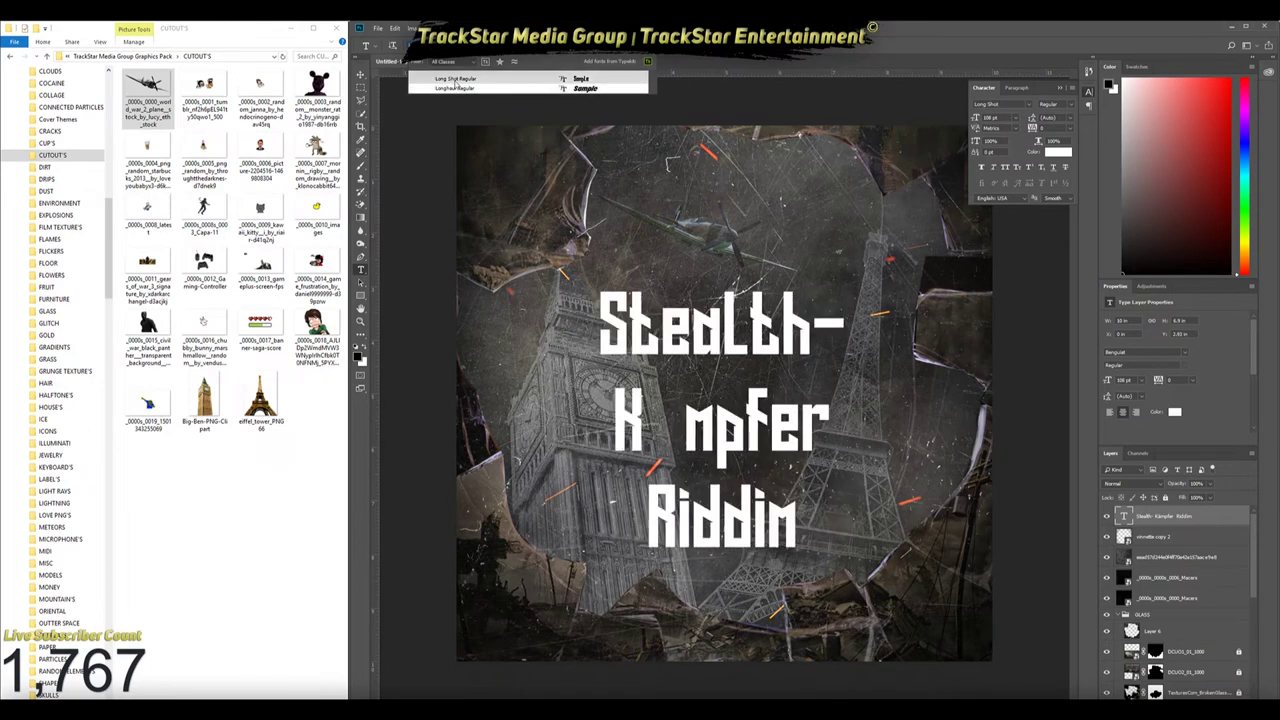
key(BackSpace)
key(BackSpace)
key(BackSpace)
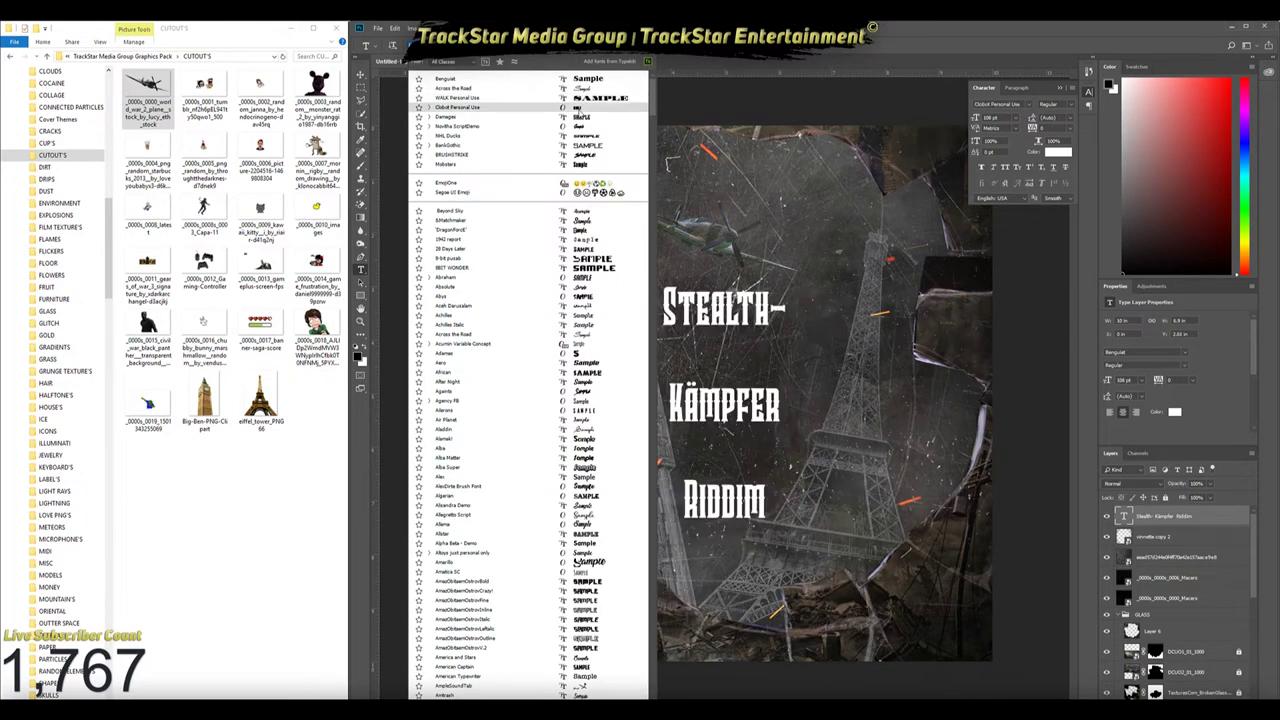
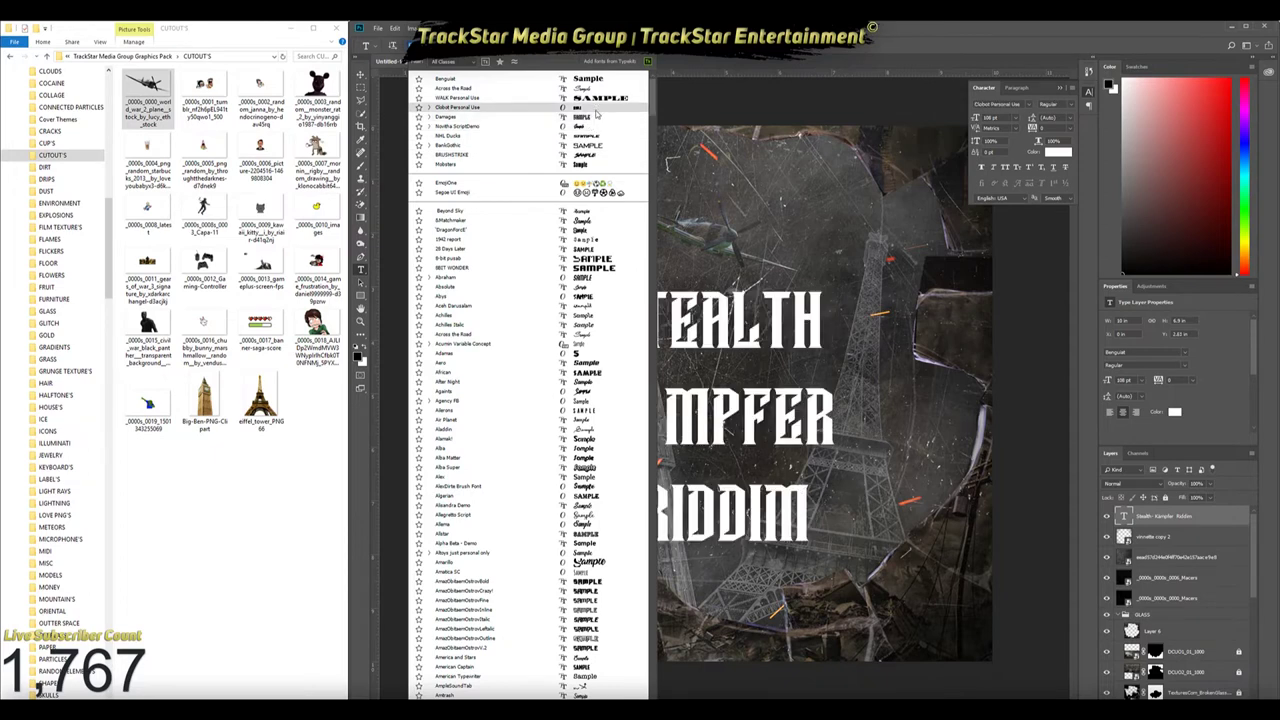
Apply Clobert Personal Use and enlarge the title, leaving only STEALTH on its layer
click(592, 107)
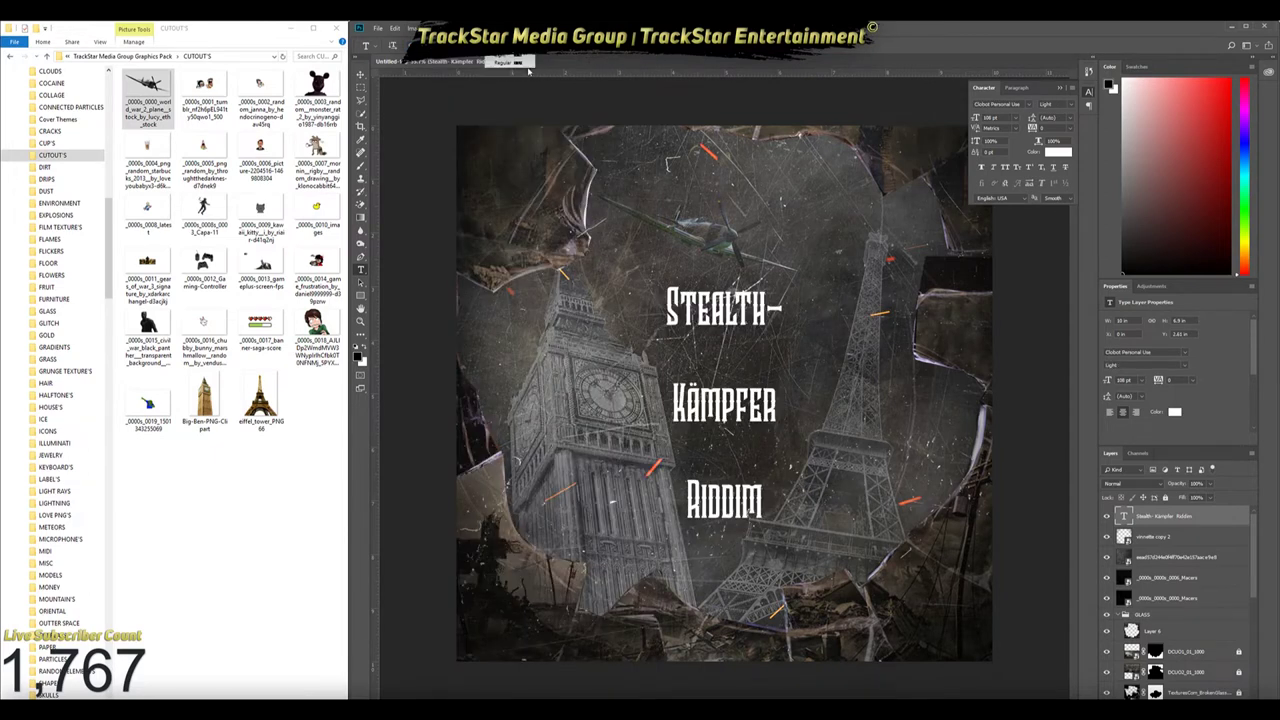
triple_click(724, 310)
key(ctrl+shift+period)
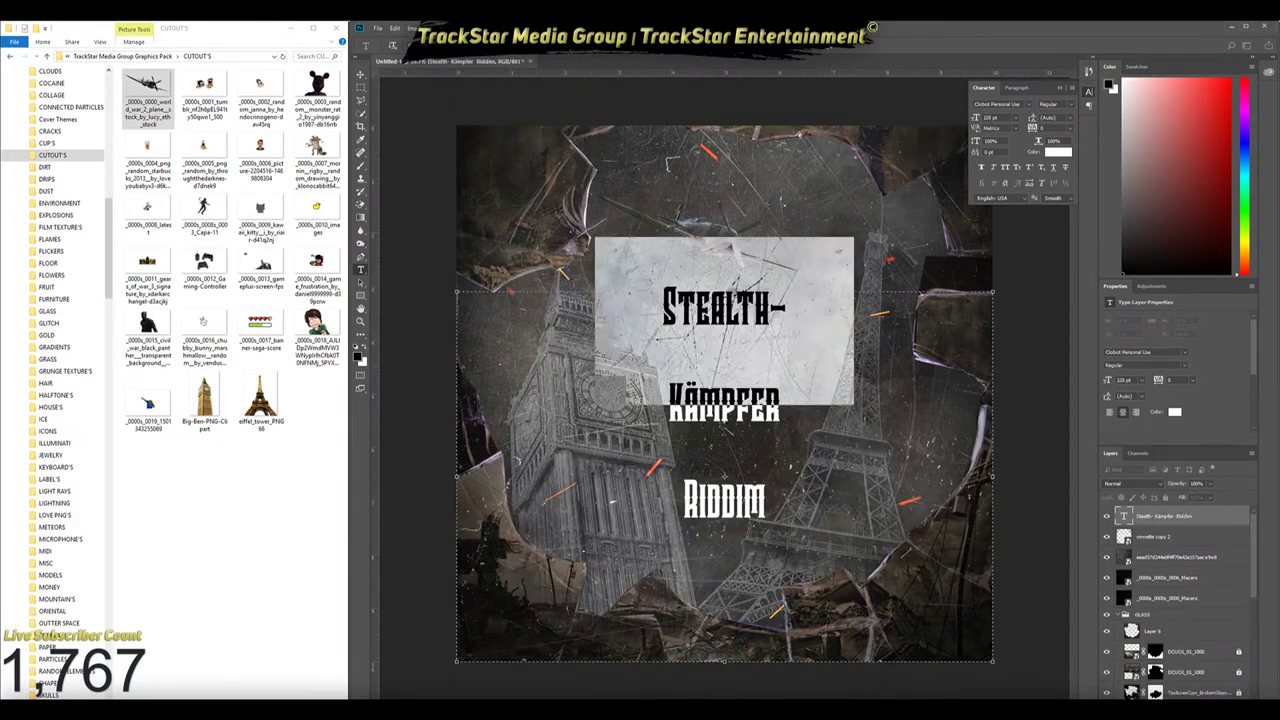
key(BackSpace)
key(ctrl+shift+period)
key(ctrl+shift+End)
key(ctrl+c)
key(BackSpace)
key(ctrl+a)
key(ctrl+Return)
Create a separate enlarged KÄMPFER text layer and place STEALTH just above it
click(495, 388)
key(ctrl+v)
key(BackSpace)
key(ctrl+Return)
key(ctrl+shift+period)
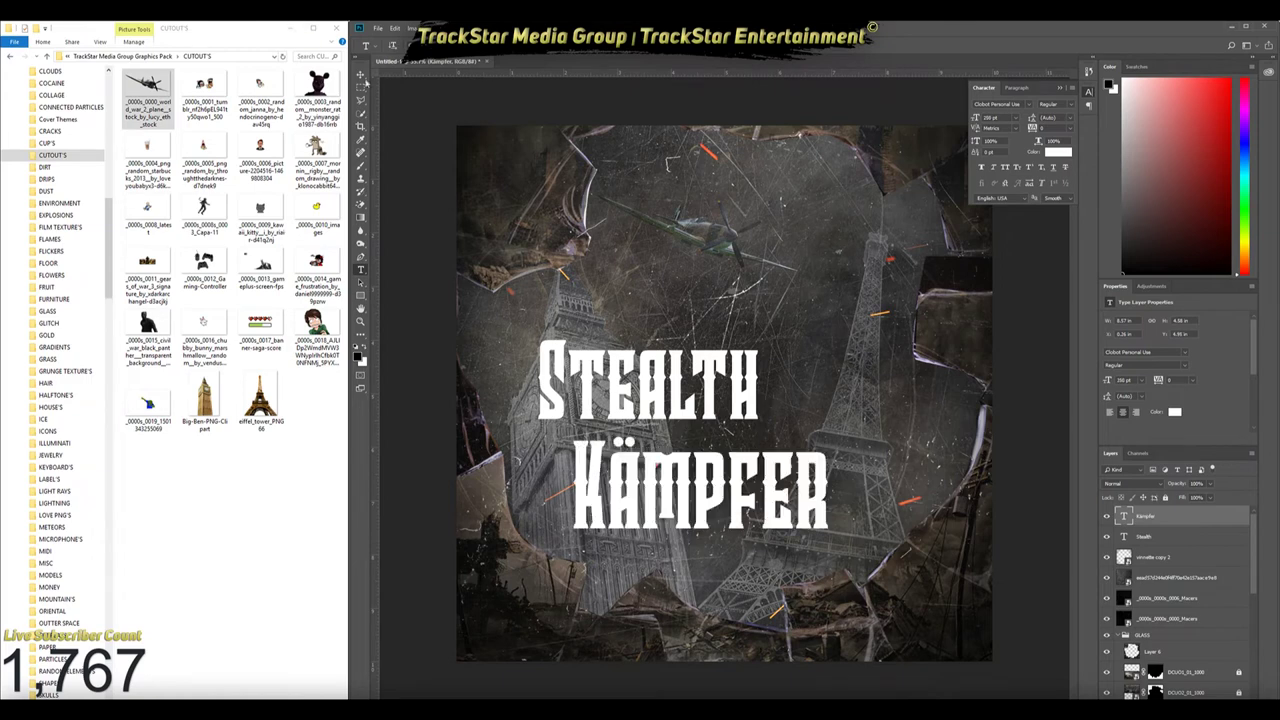
drag(650, 380, 752, 410)
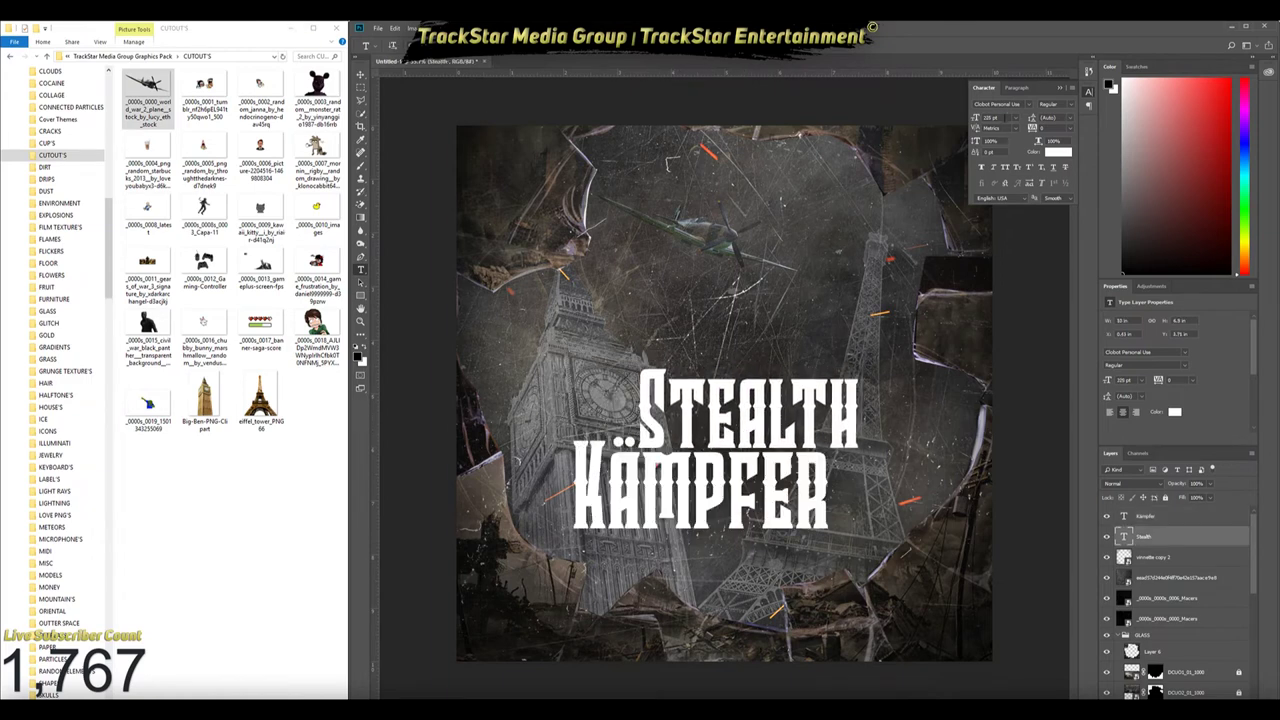
key(ctrl+shift+comma)
key(ctrl+shift+comma)
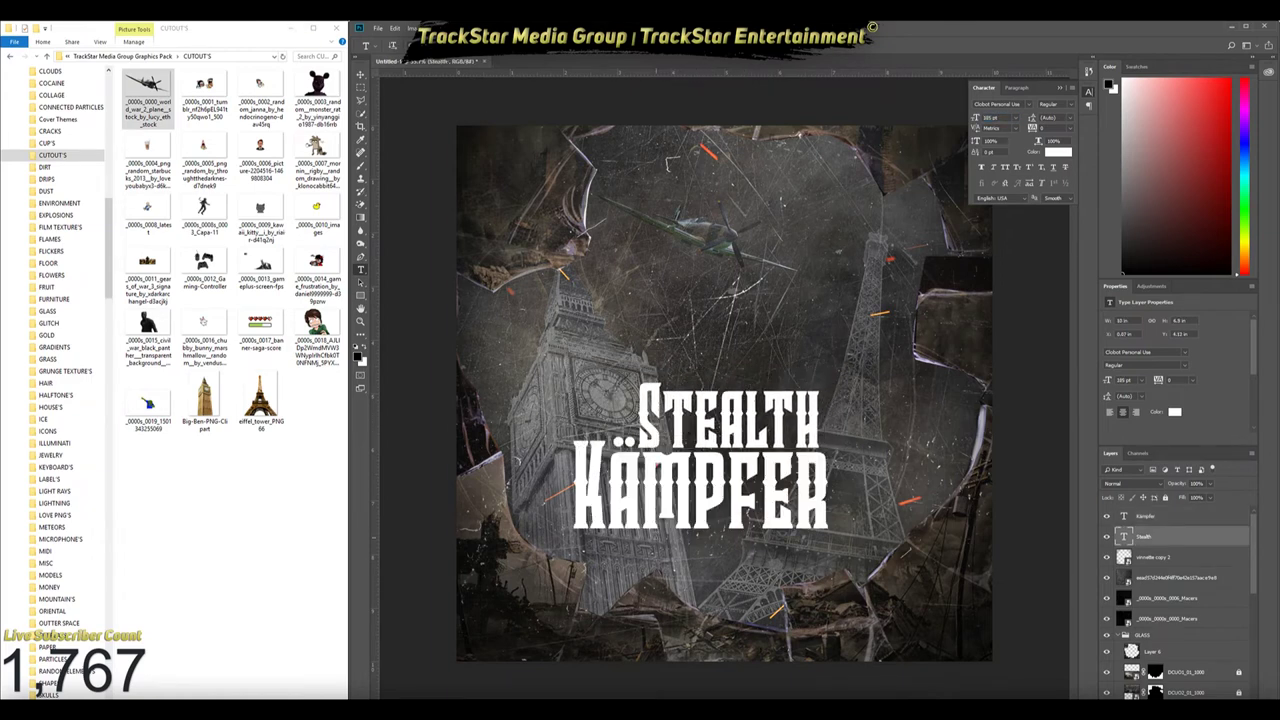
Add an 80 pt RIDDIM line under the right side of KÄMPFER
key(ctrl+v)
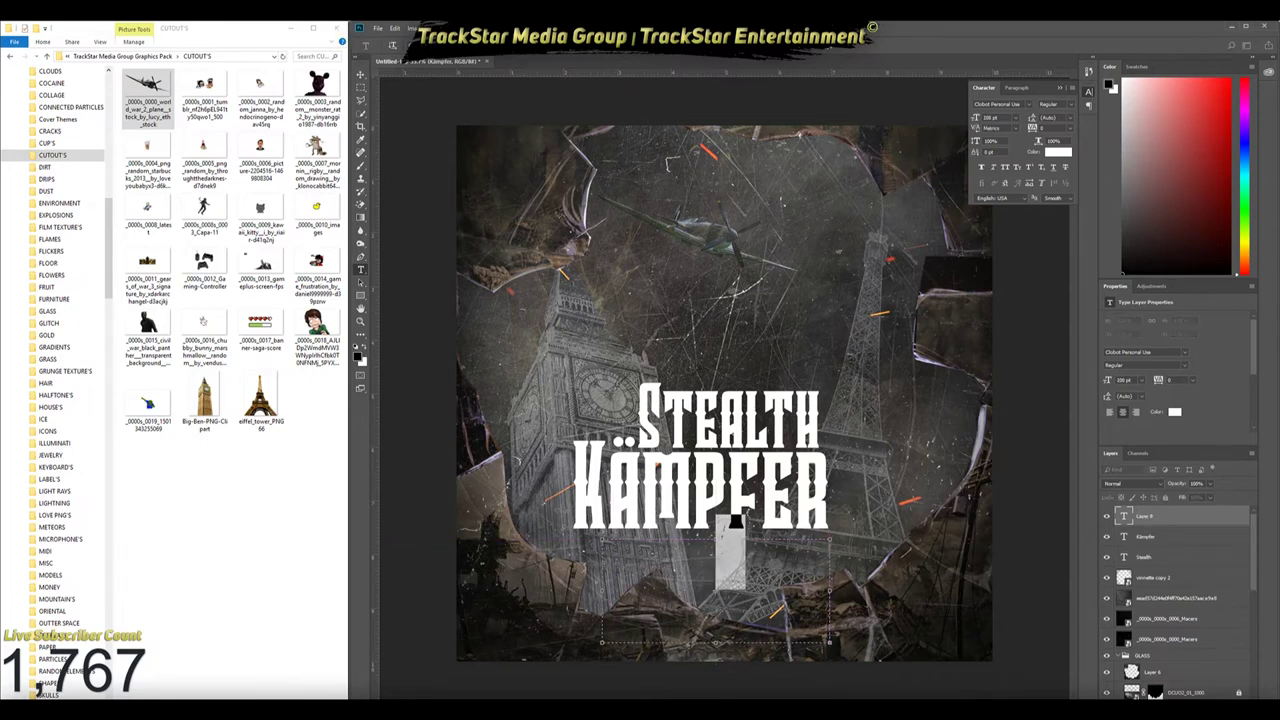
key(Return)
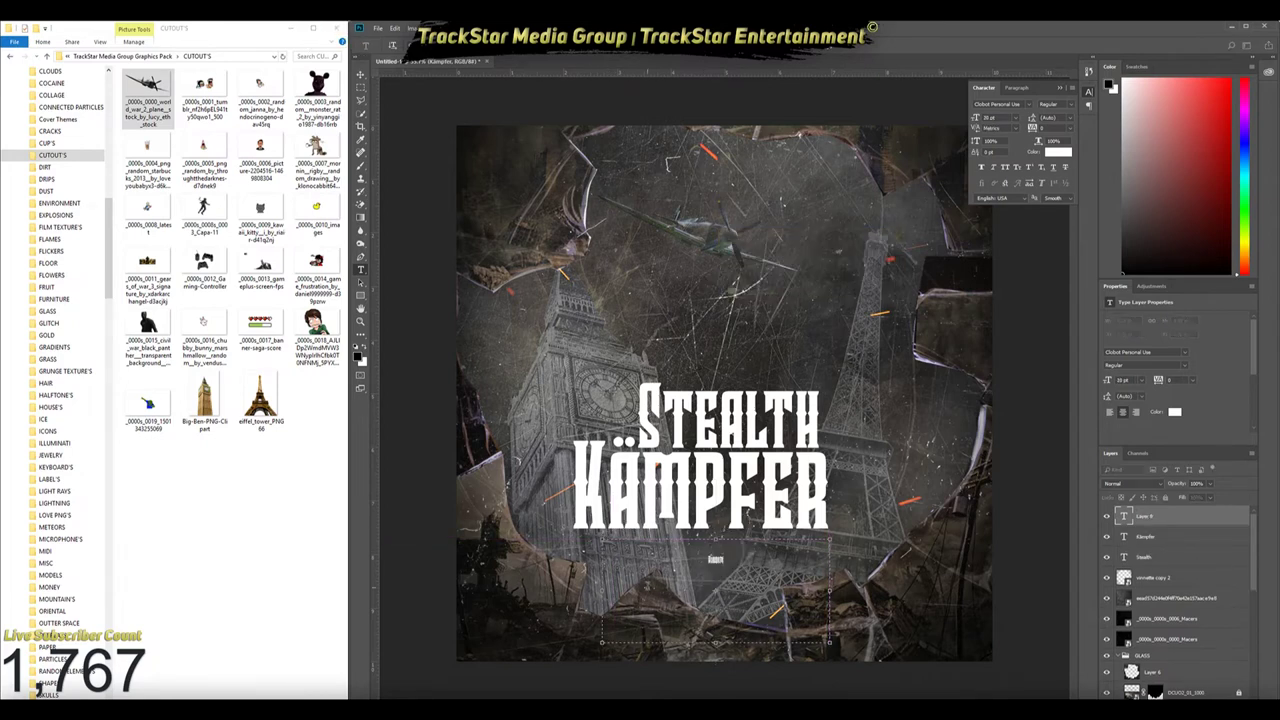
text(80)
key(Return)
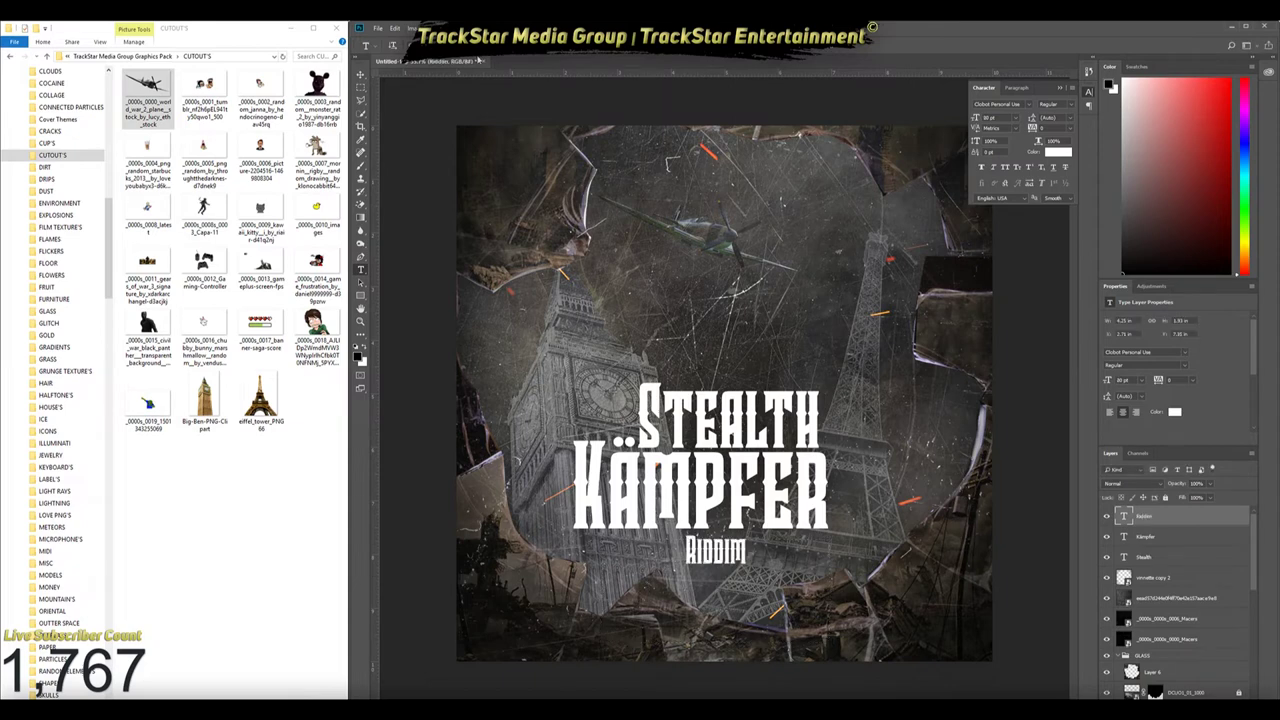
drag(714, 533, 776, 525)
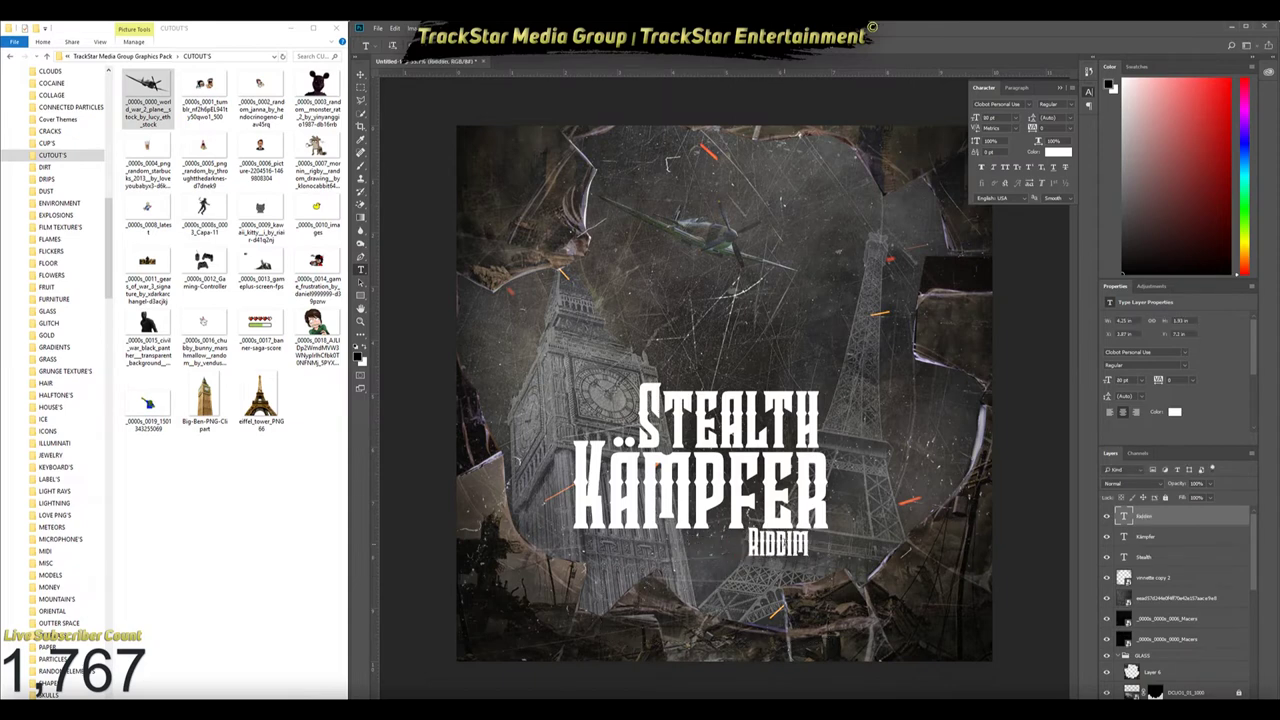
Set RIDDIM's tracking to 100, commit it and nudge it slightly right and down
click(1043, 128)
text(100)
key(Return)
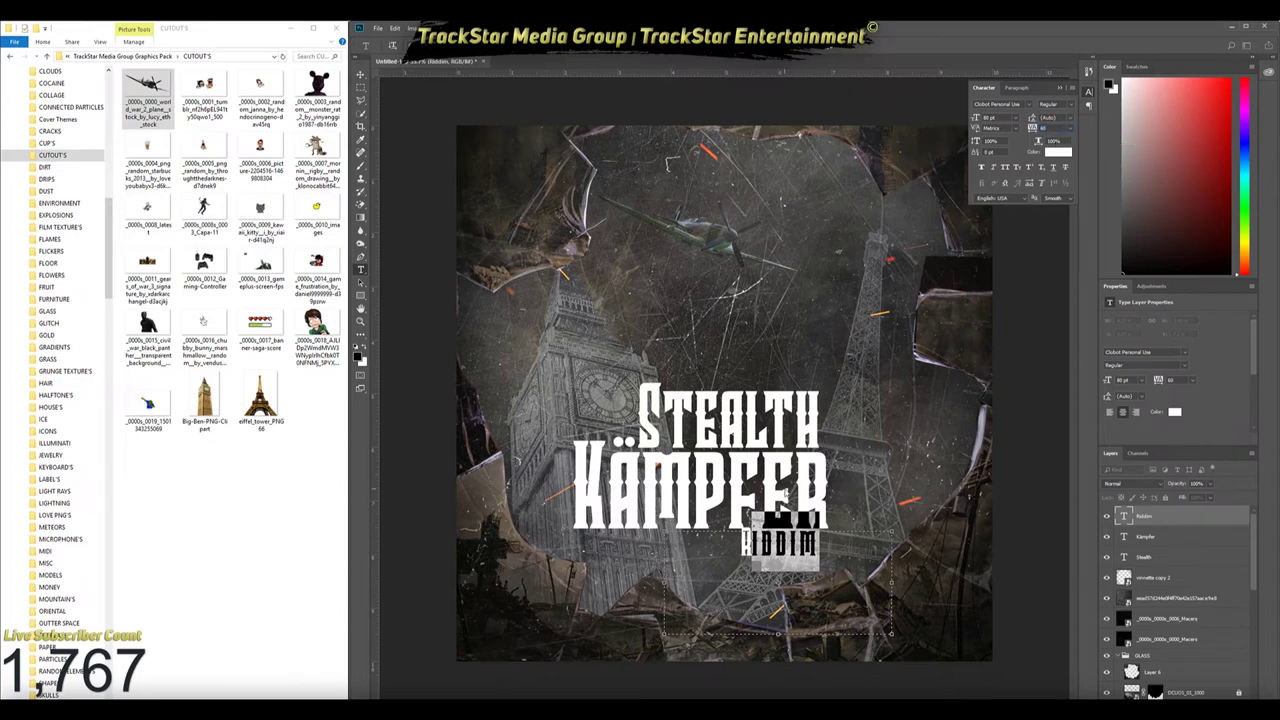
scroll(790, 535, up, 2)
scroll(790, 535, up, 5)
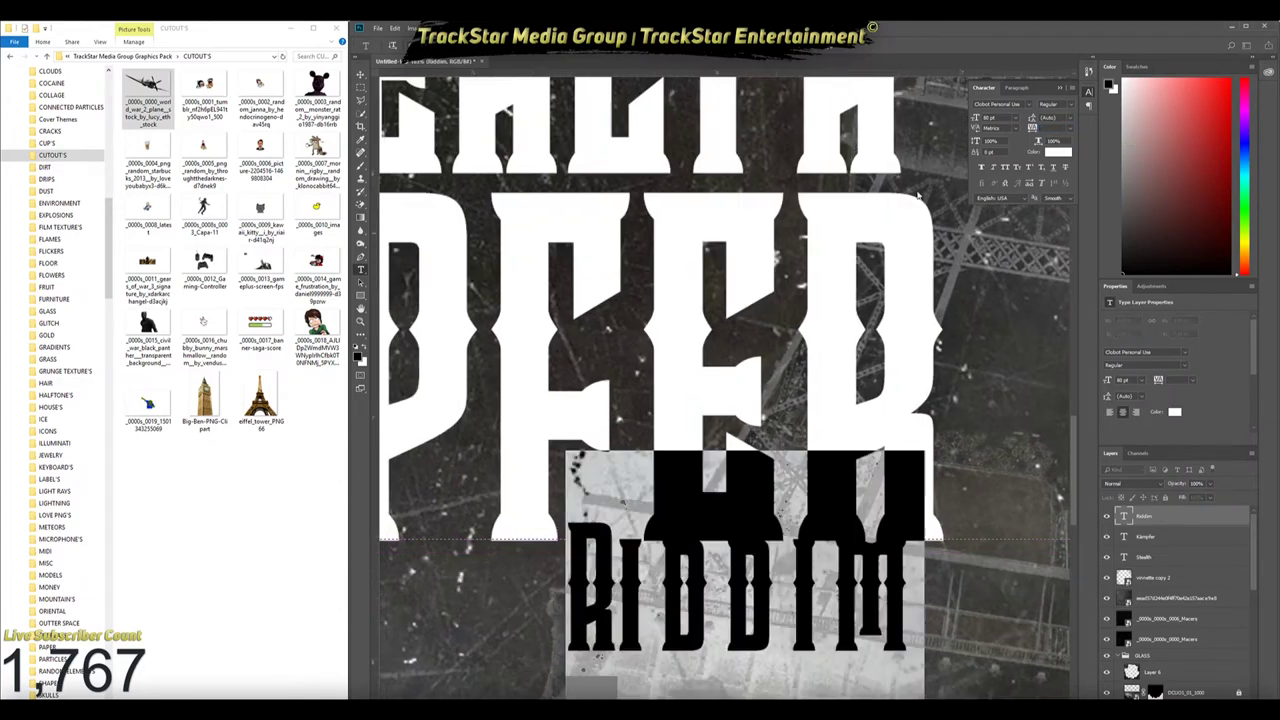
key(ctrl+Return)
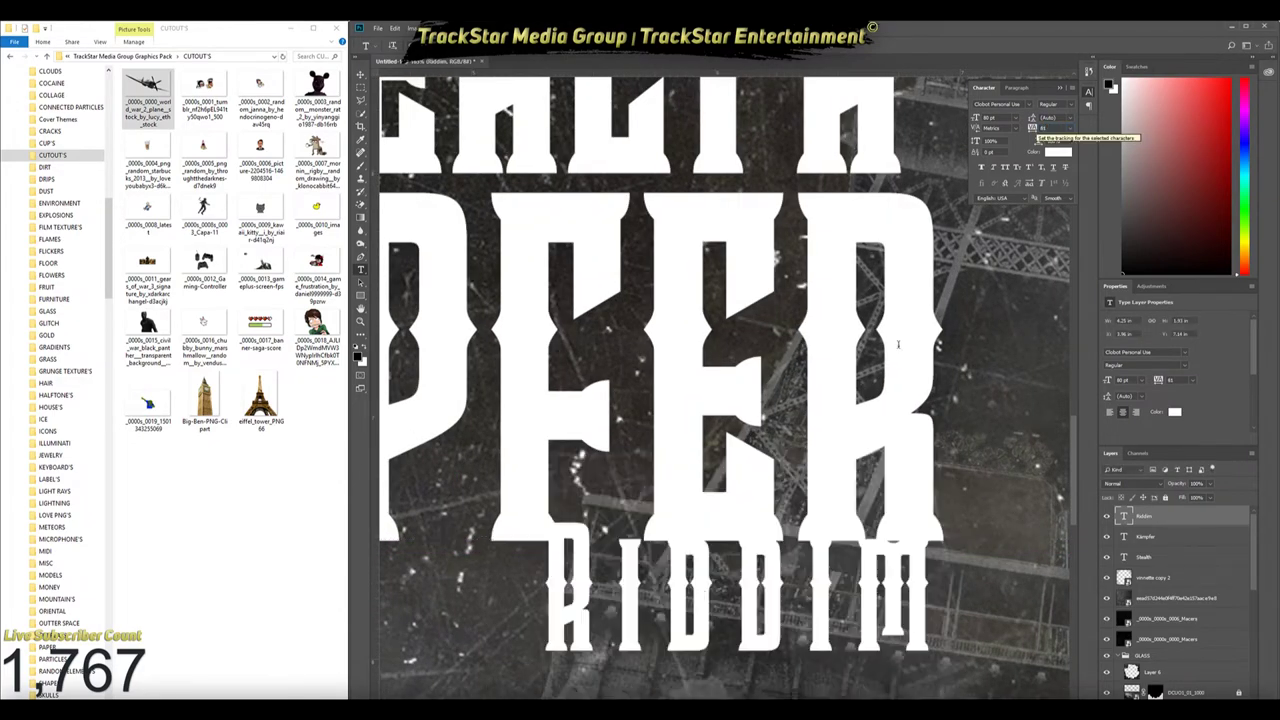
drag(682, 645, 700, 655)
key(ctrl+0)
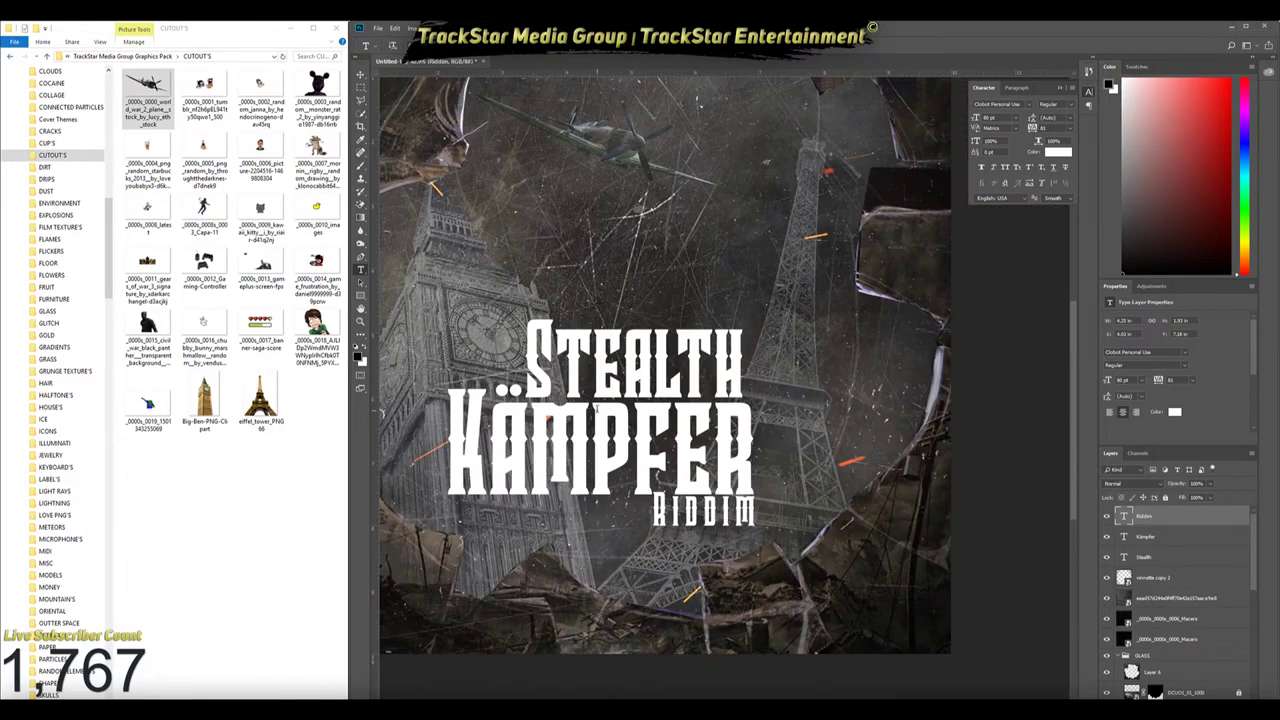
right_click(1153, 516)
Give RIDDIM a yellow gold Gradient Overlay layer style
click(1180, 96)
click(912, 535)
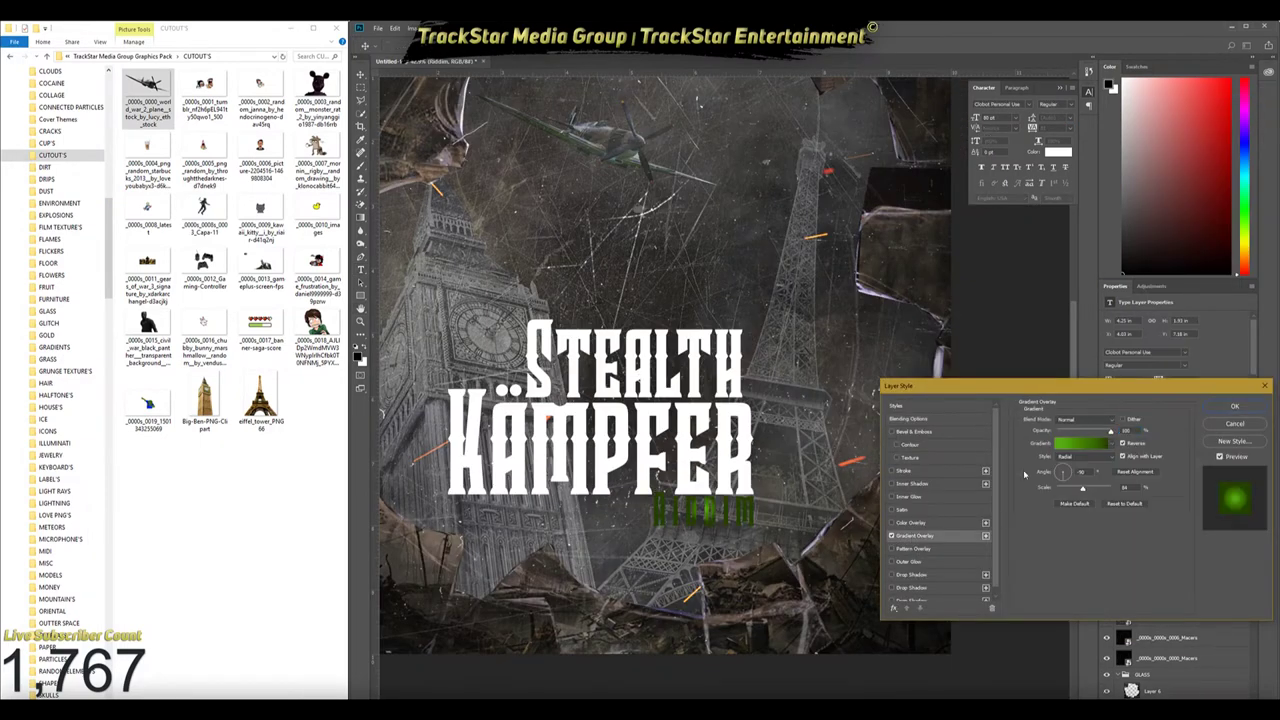
click(1095, 443)
click(769, 203)
click(831, 142)
click(1234, 406)
Copy RIDDIM's gold style onto STEALTH and KÄMPFER and select all three title layers
right_click(1150, 516)
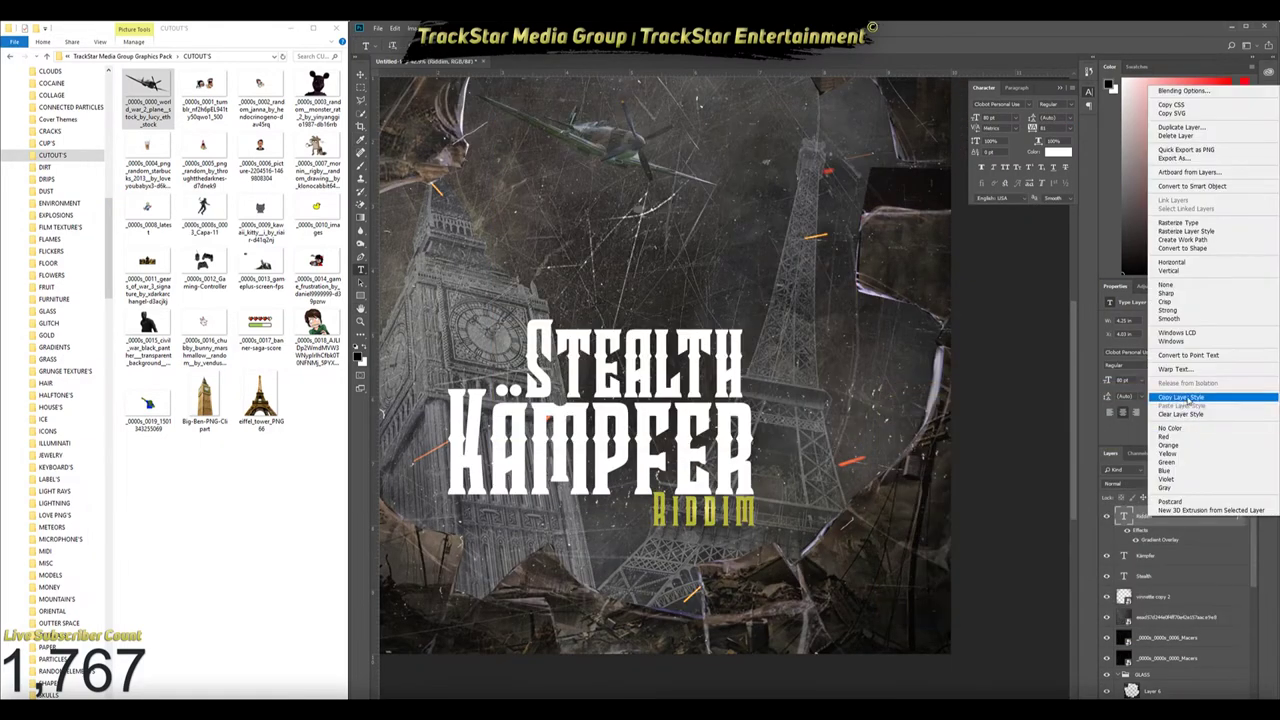
click(1180, 397)
right_click(1145, 555)
click(1186, 413)
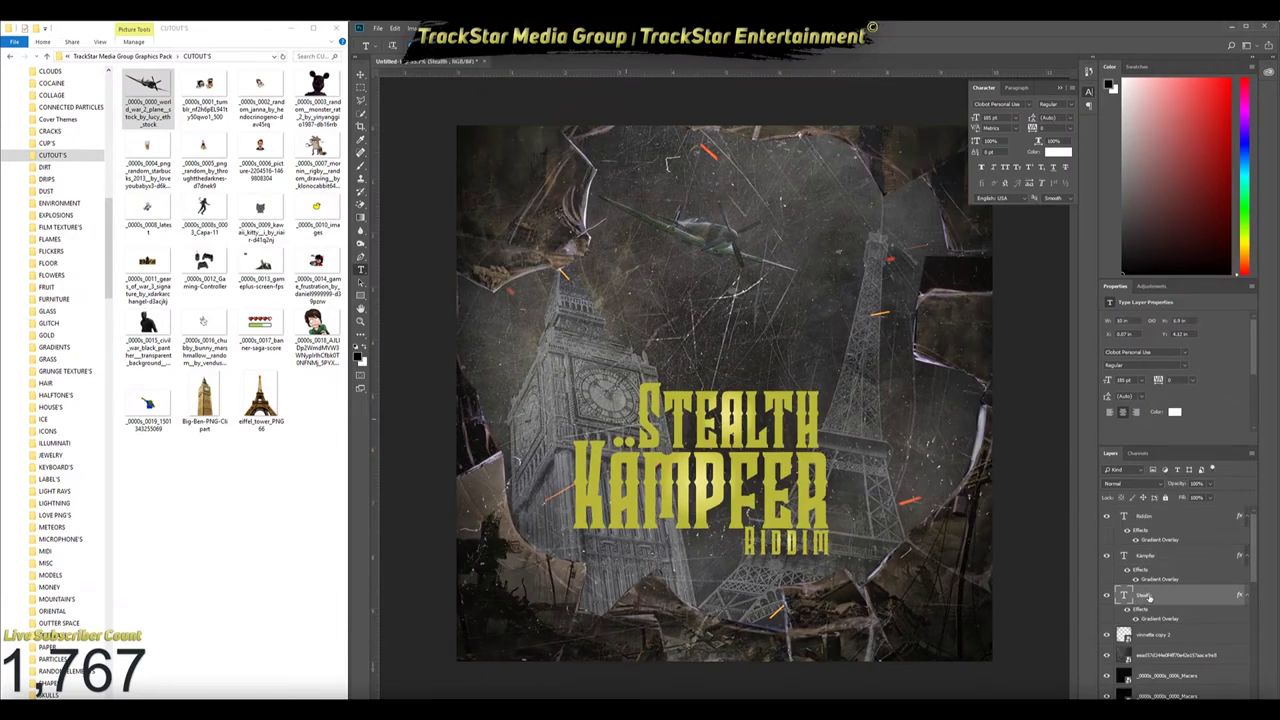
double_click(1160, 539)
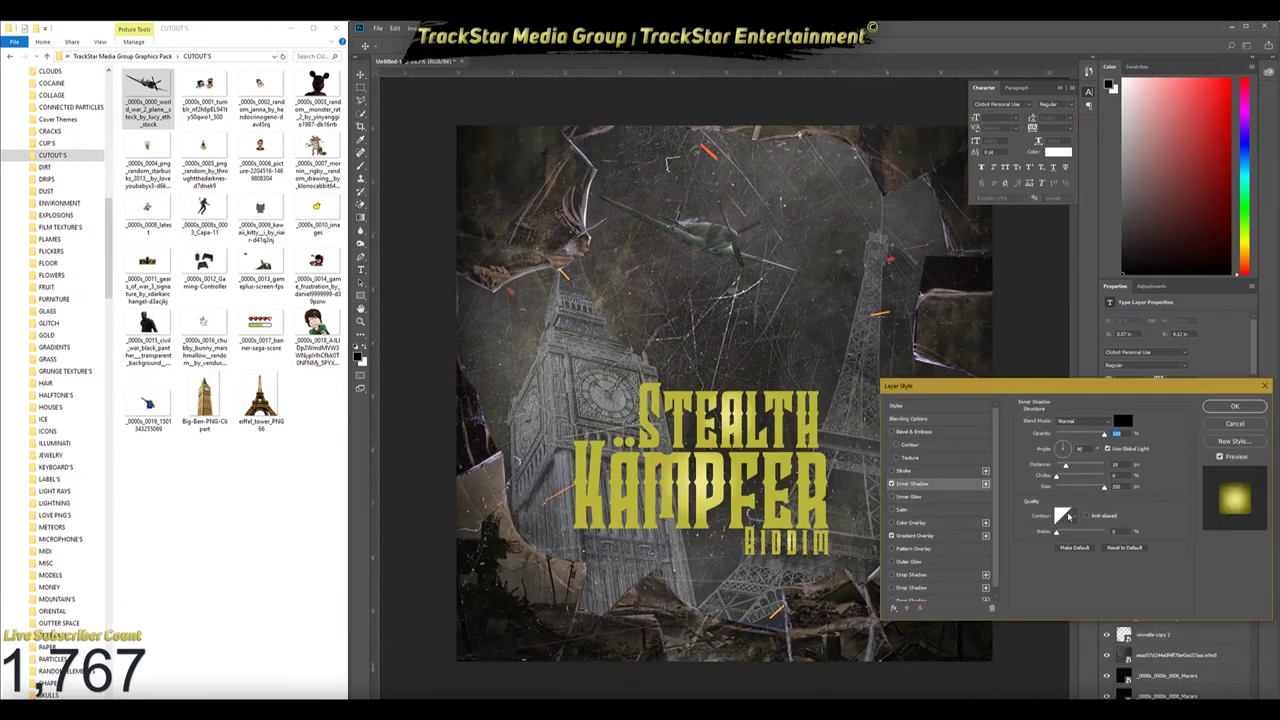
key(Return)
shift+click(1146, 543)
right_click(1146, 600)
Add an inner shadow and a 100% opacity inner glow to the title layers
click(1170, 174)
click(912, 483)
drag(1060, 487, 1081, 490)
drag(1104, 434, 1075, 434)
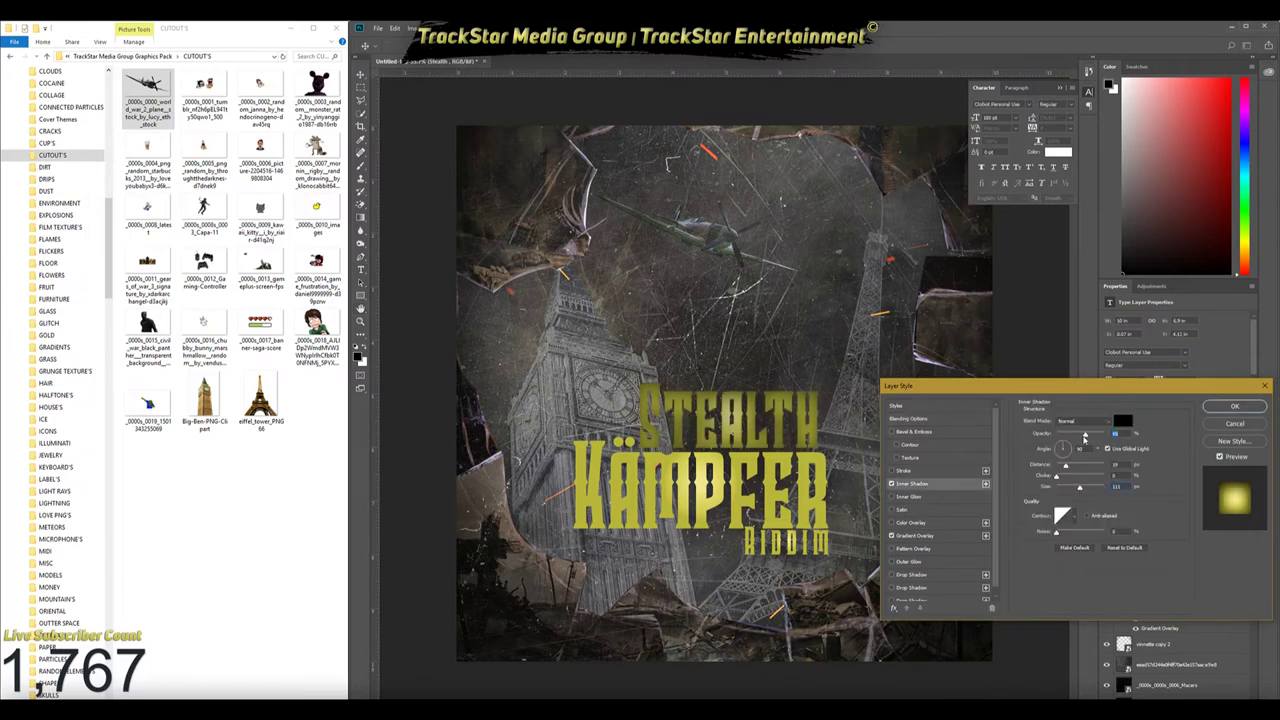
click(900, 497)
click(1045, 458)
click(949, 85)
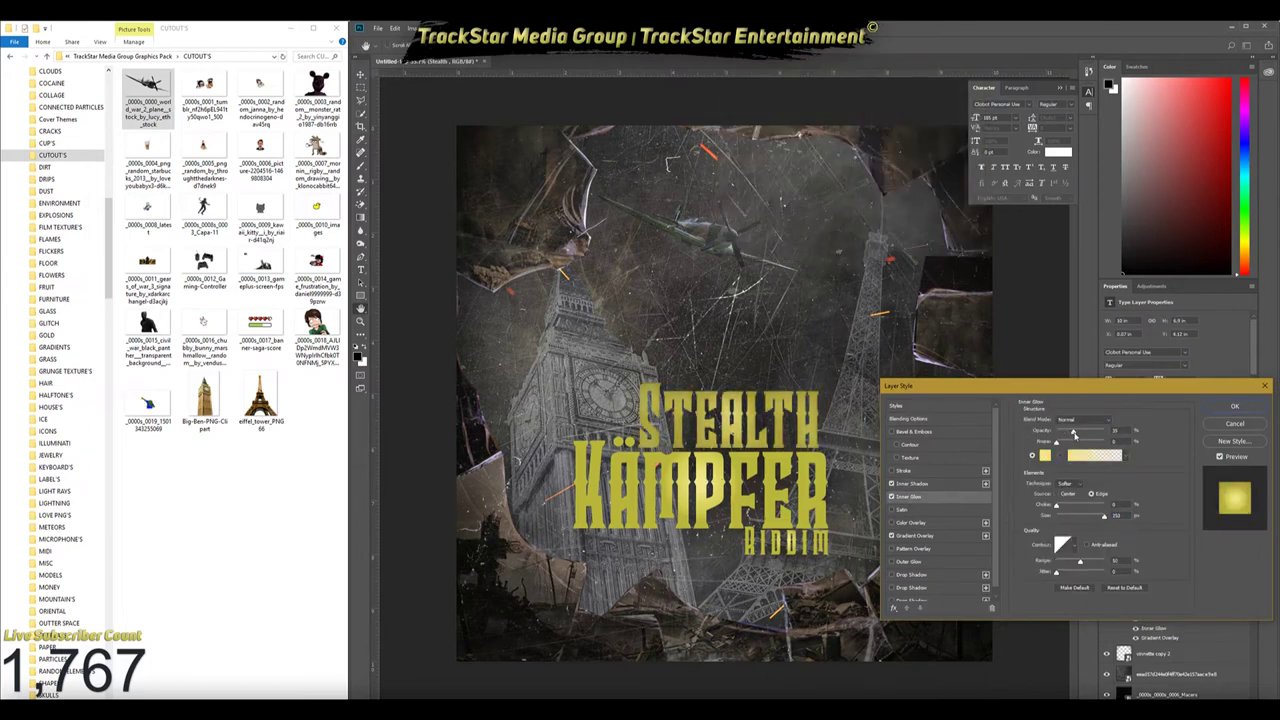
drag(1075, 433, 1104, 432)
drag(1098, 517, 1066, 508)
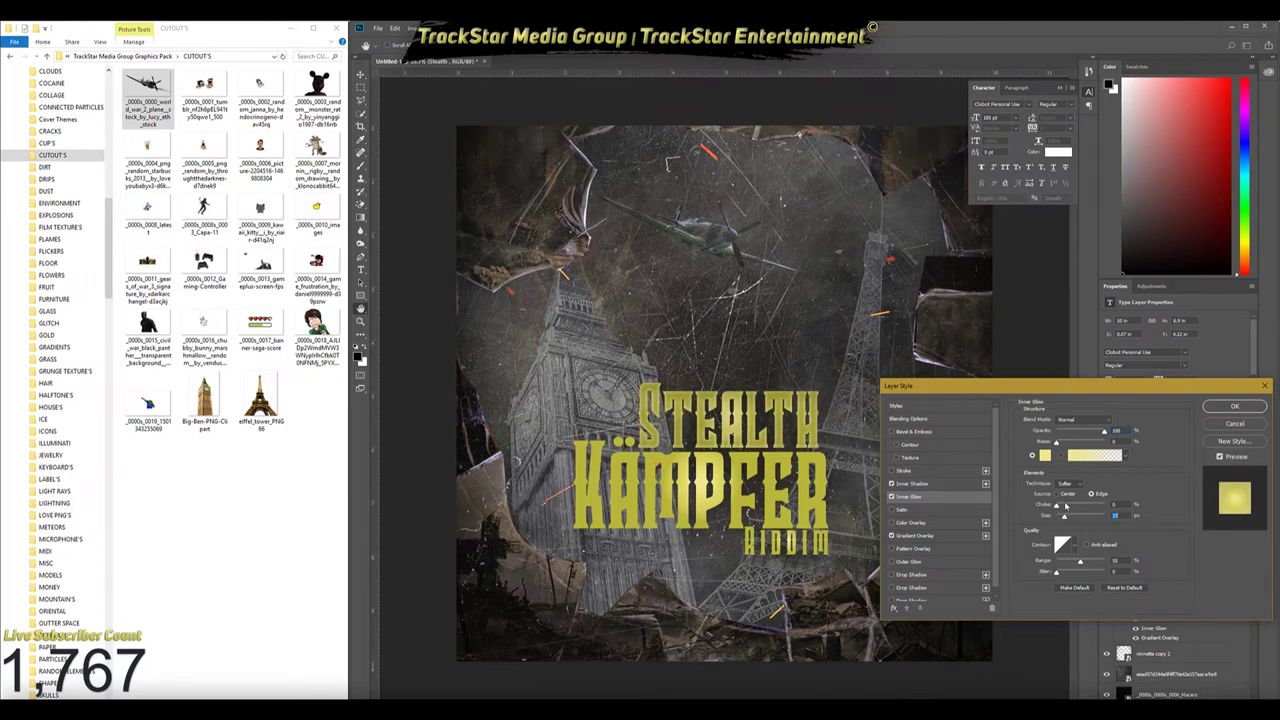
click(1045, 456)
click(949, 84)
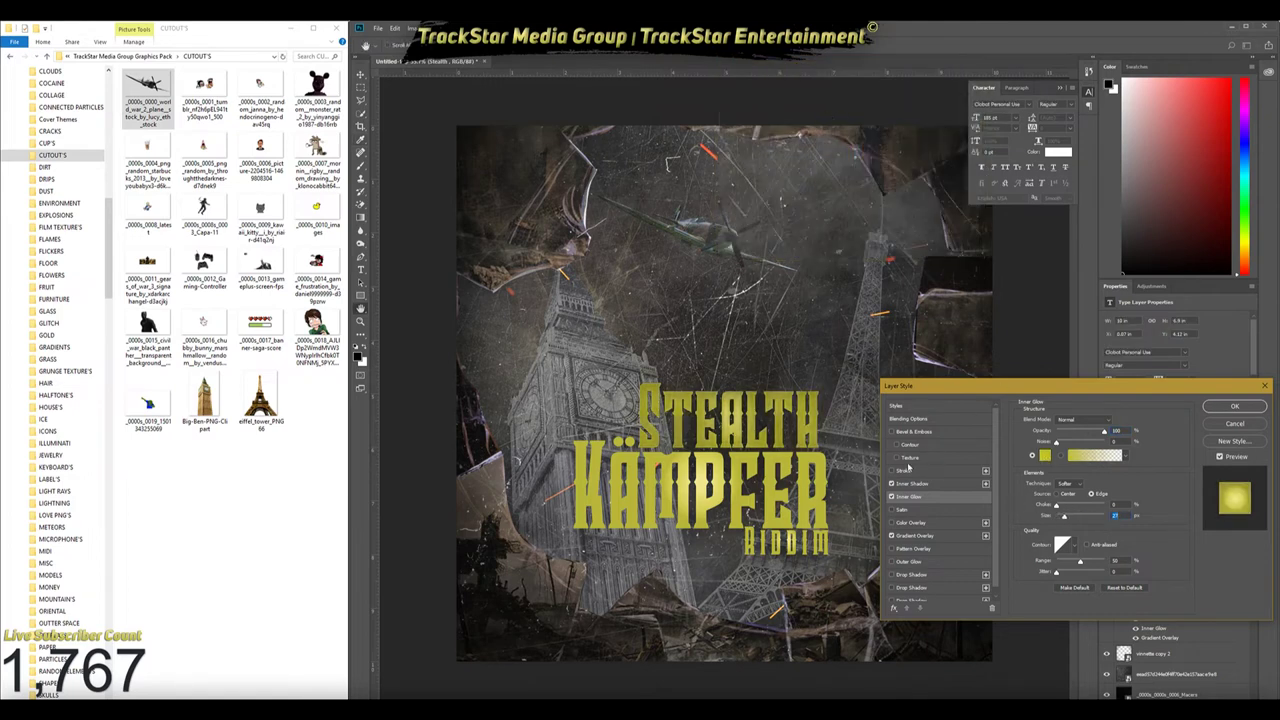
click(912, 483)
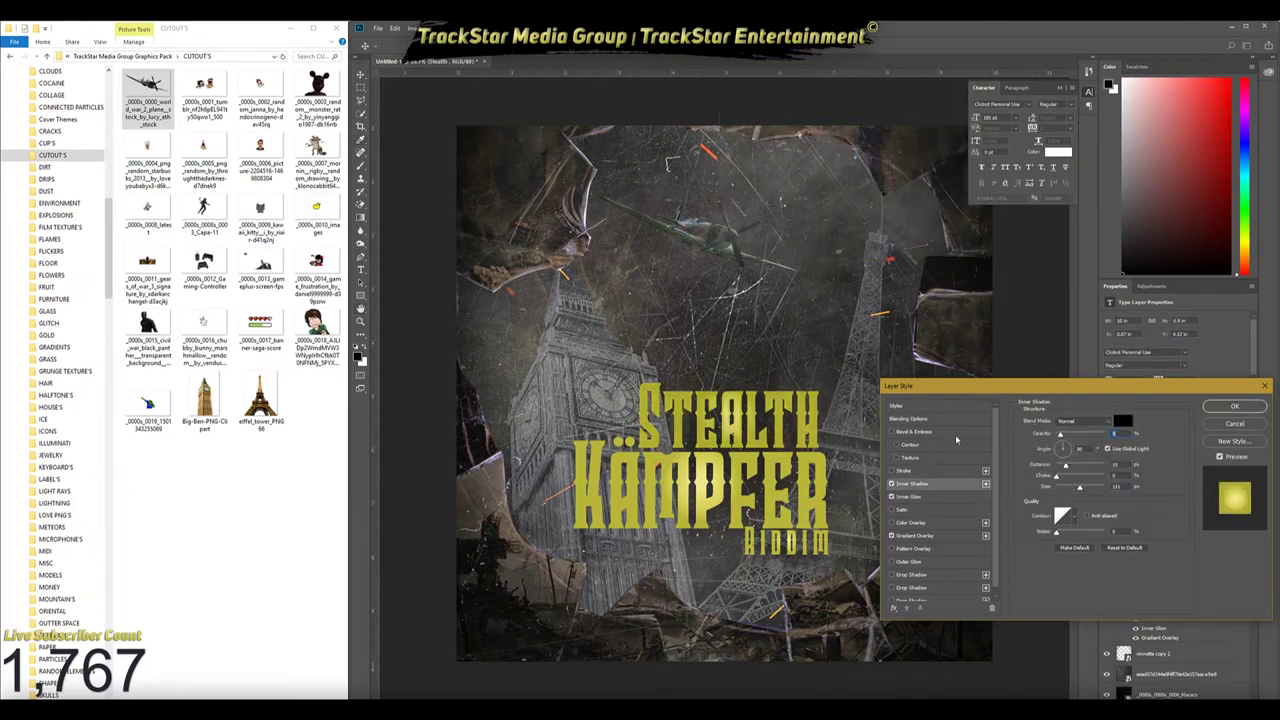
Add two drop shadows and a dark outside stroke to the title, then apply
click(911, 567)
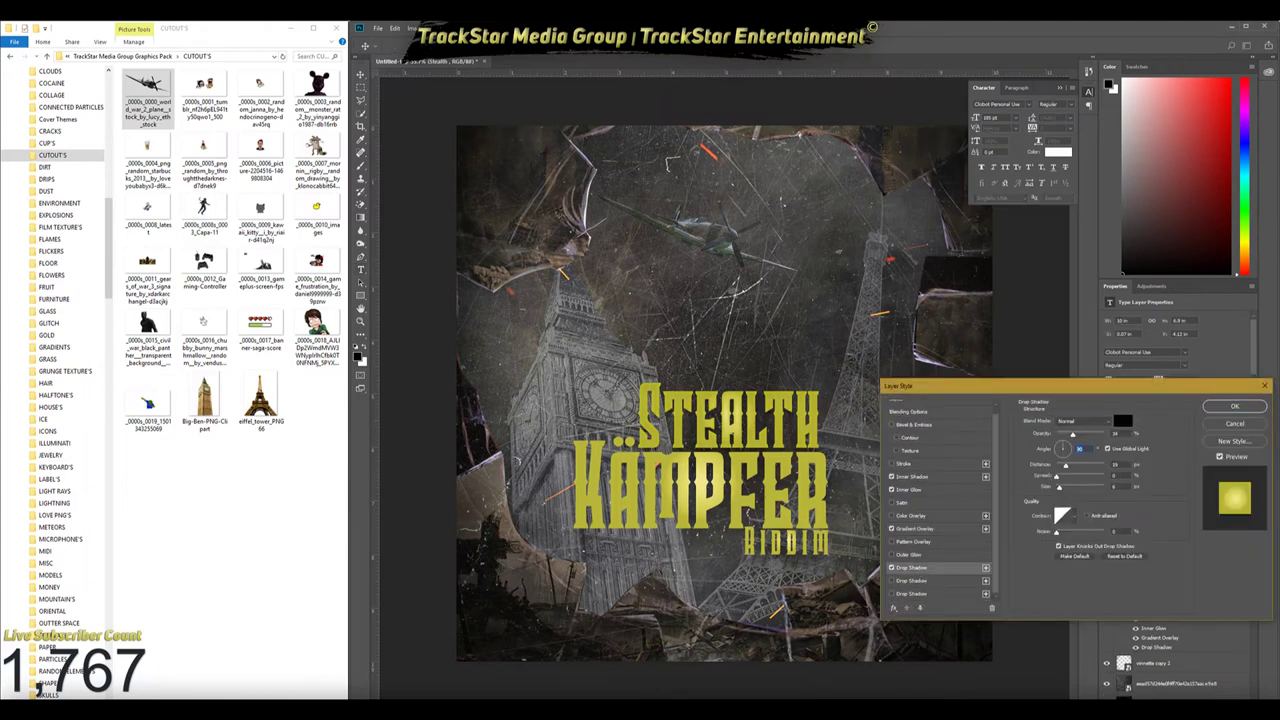
click(985, 567)
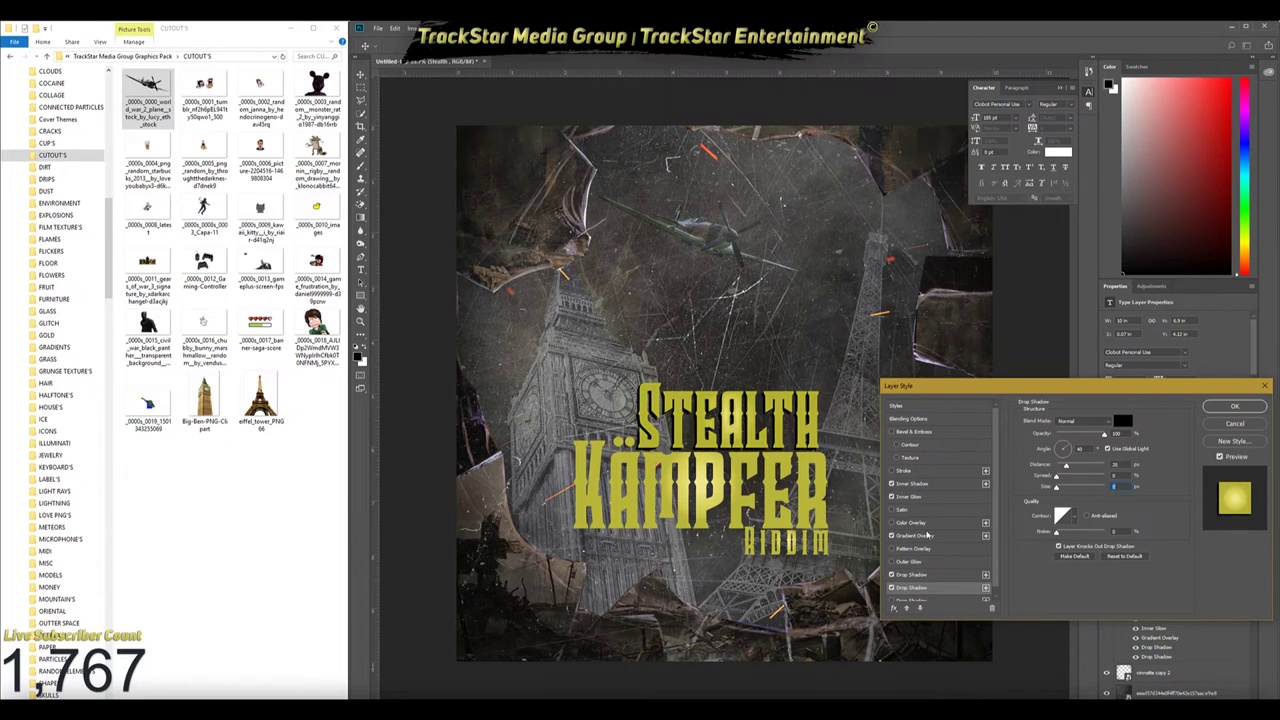
click(910, 471)
scroll(1118, 420, up, 3)
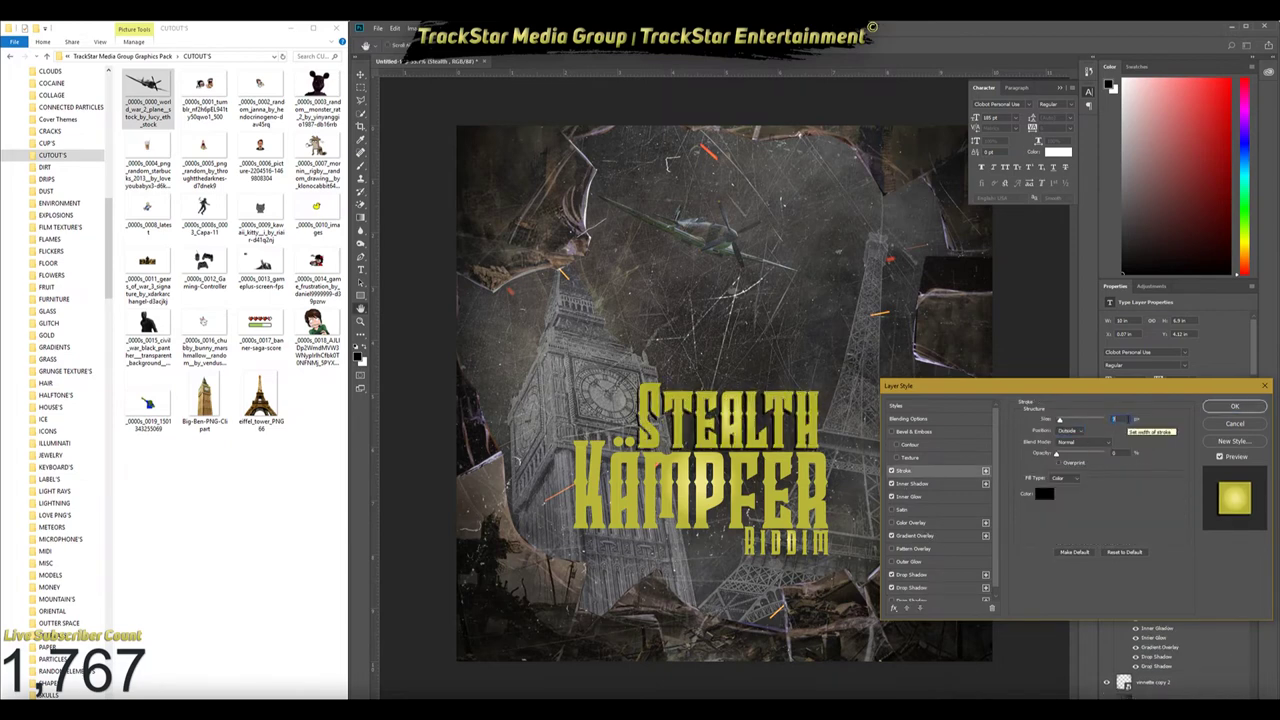
click(1234, 406)
click(1120, 483)
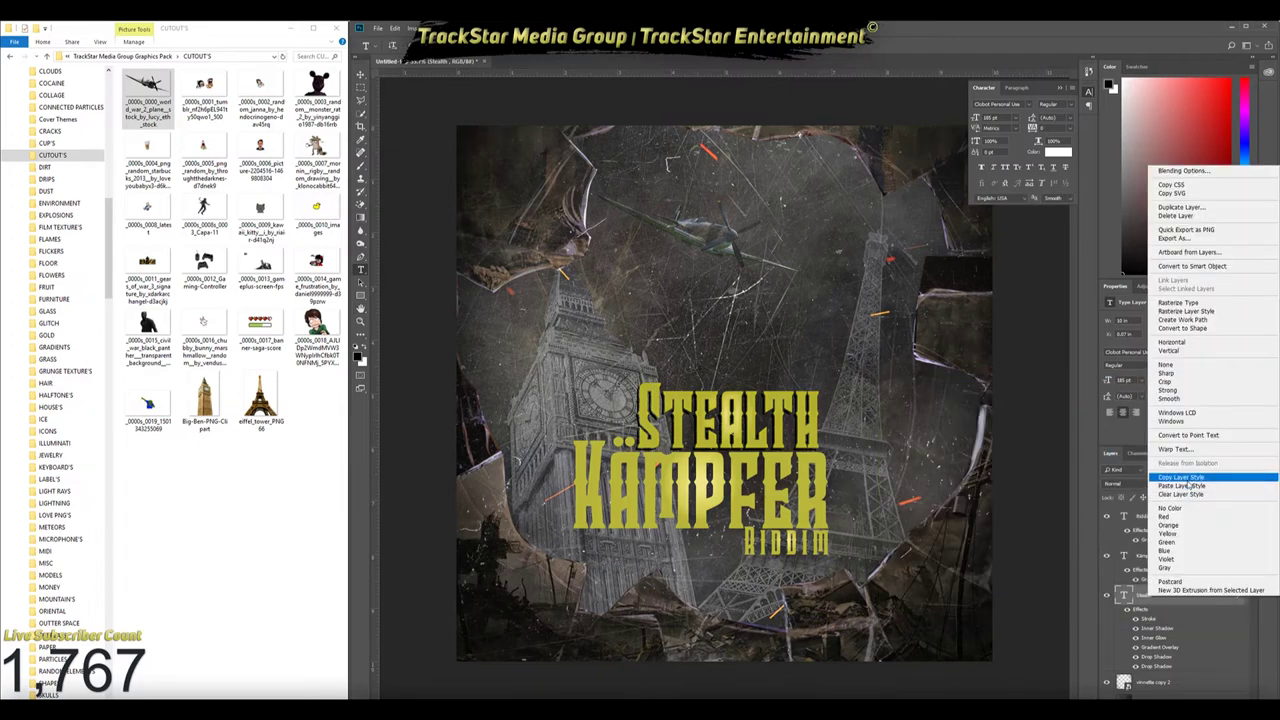
click(1130, 486)
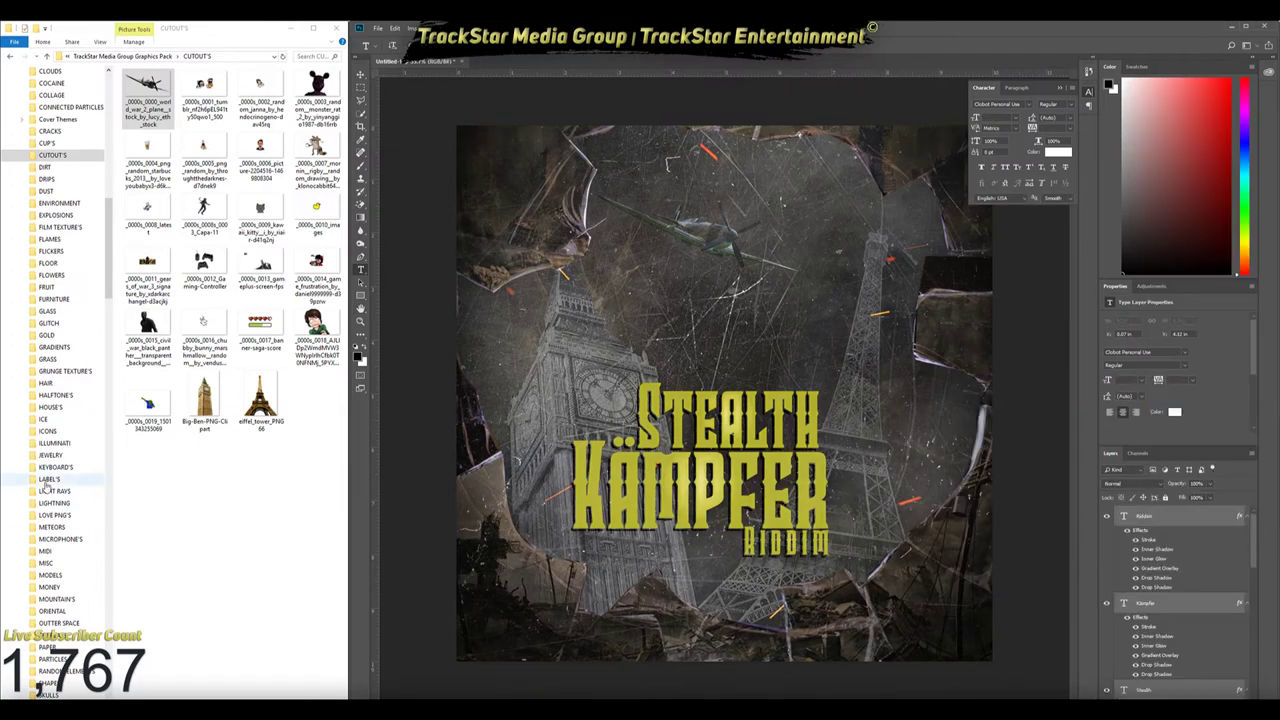
Place a grunge texture from the textures folder over the cover
scroll(44, 492, up, 1)
click(62, 383)
drag(309, 300, 818, 528)
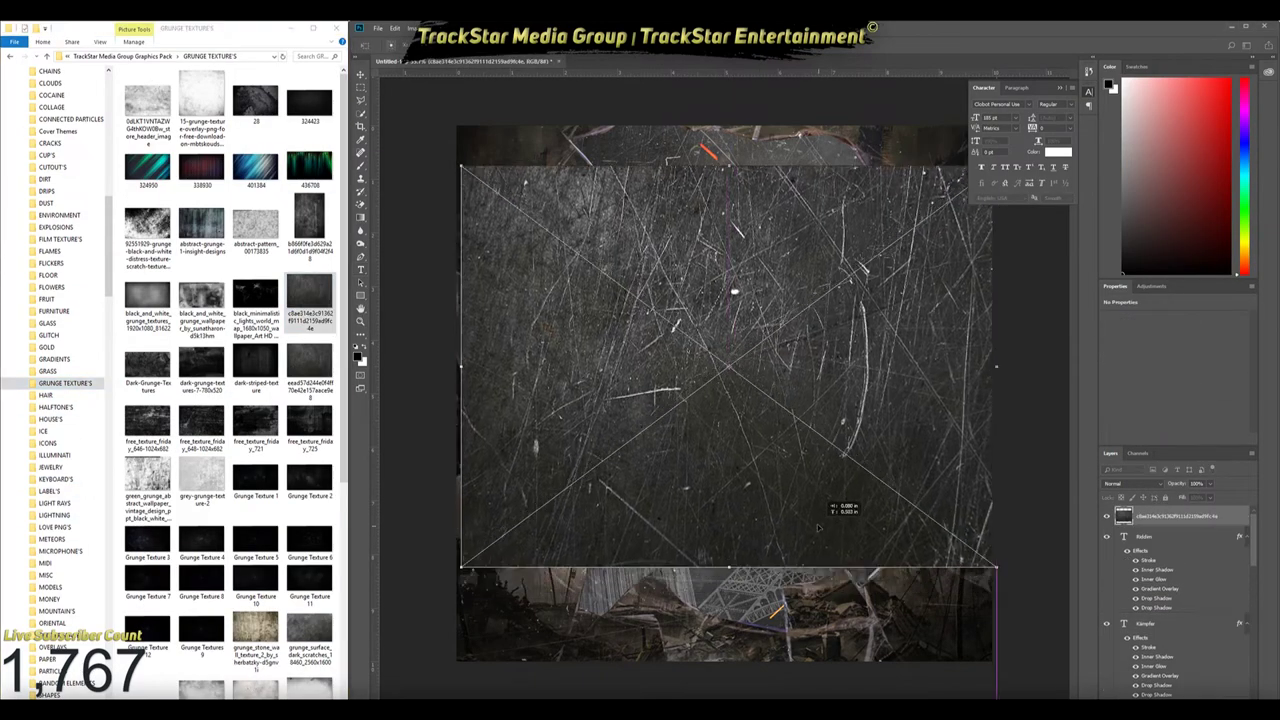
key(Return)
Group the three title layers into a group named TEXT
click(1160, 536)
right_click(1160, 536)
click(1127, 325)
key(ctrl+g)
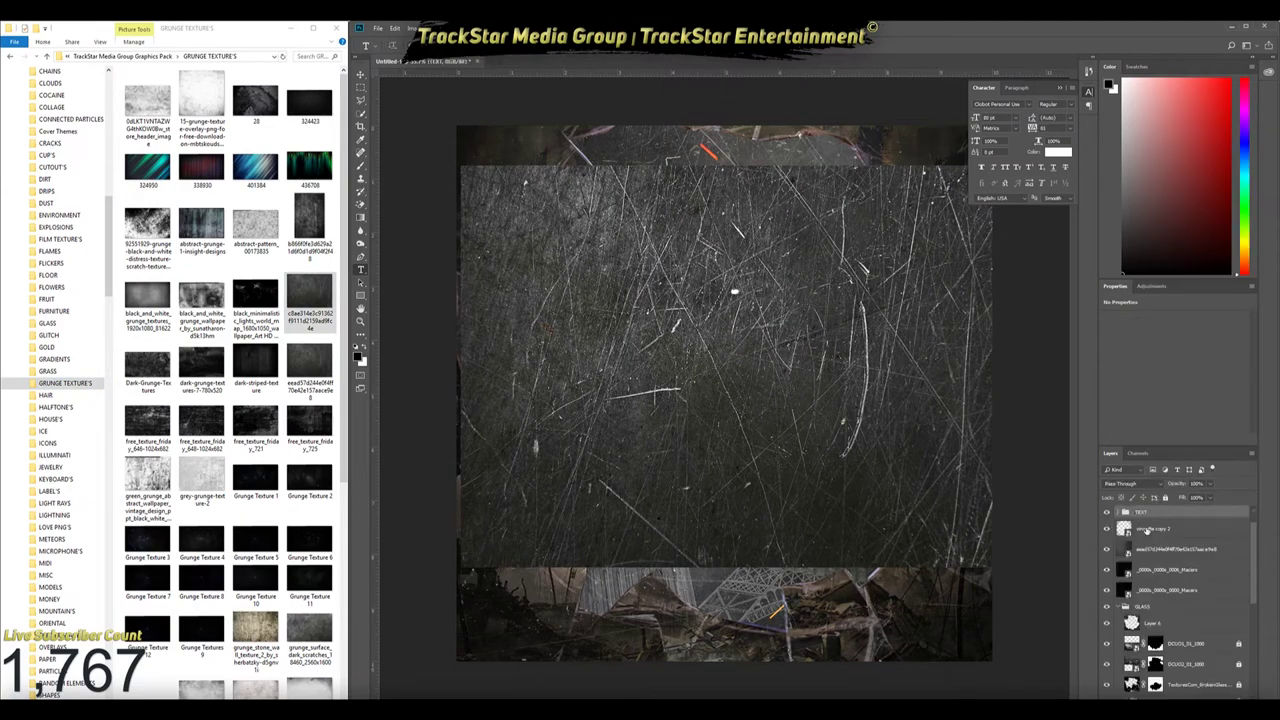
Move the grunge texture above the TEXT group and set it to Screen blend mode
right_click(1147, 531)
click(1180, 260)
click(1130, 483)
click(1145, 540)
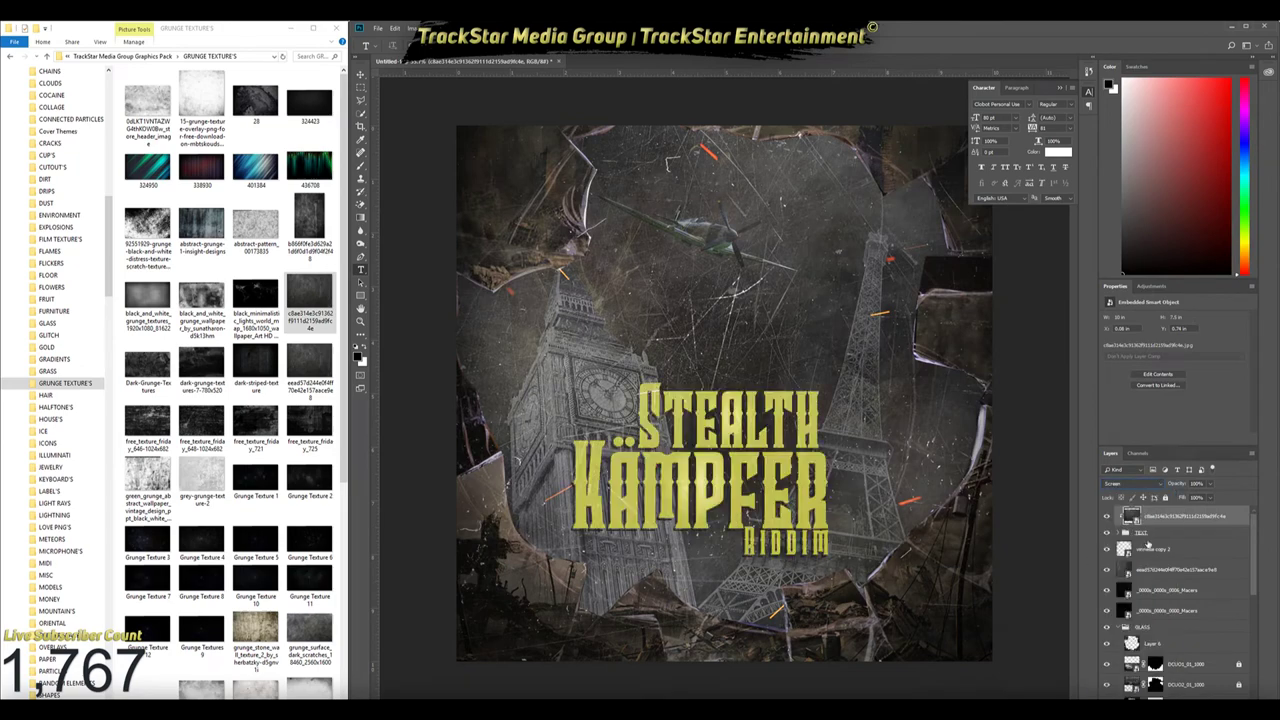
Add a new layer filled with black at 35% opacity
click(1150, 549)
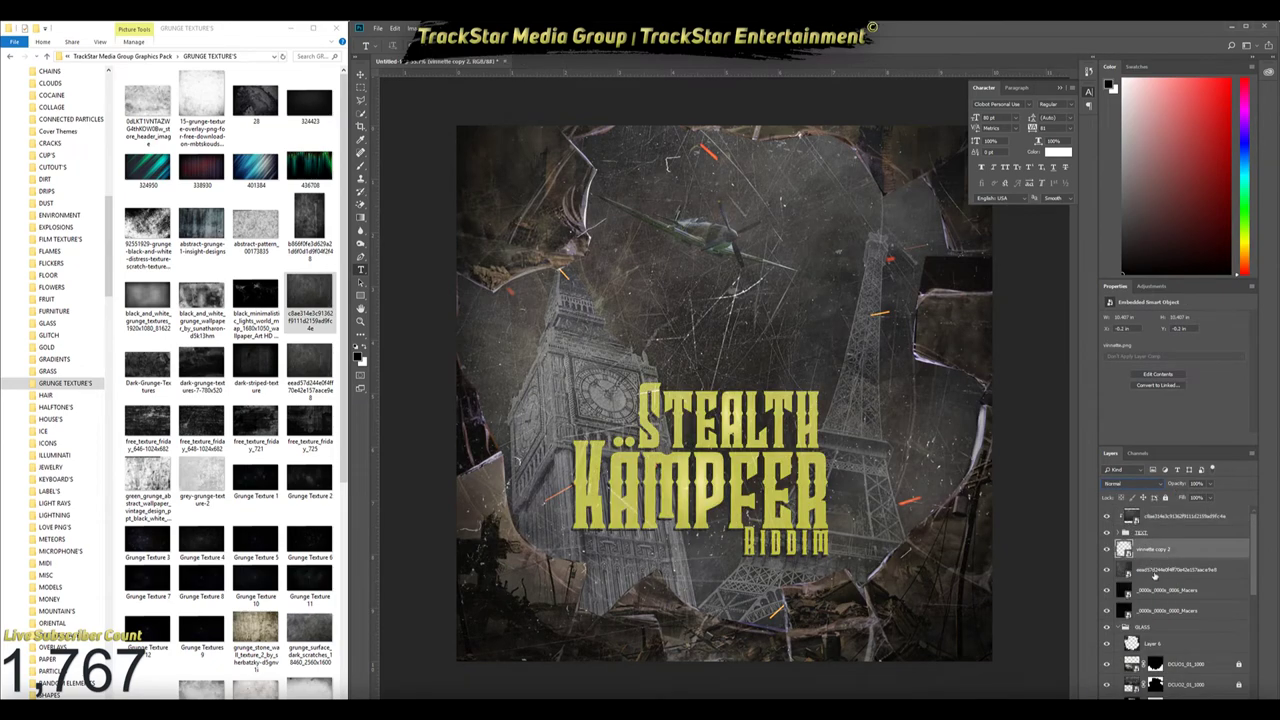
key(ctrl+shift+alt+n)
key(alt+BackSpace)
key(3)
key(5)
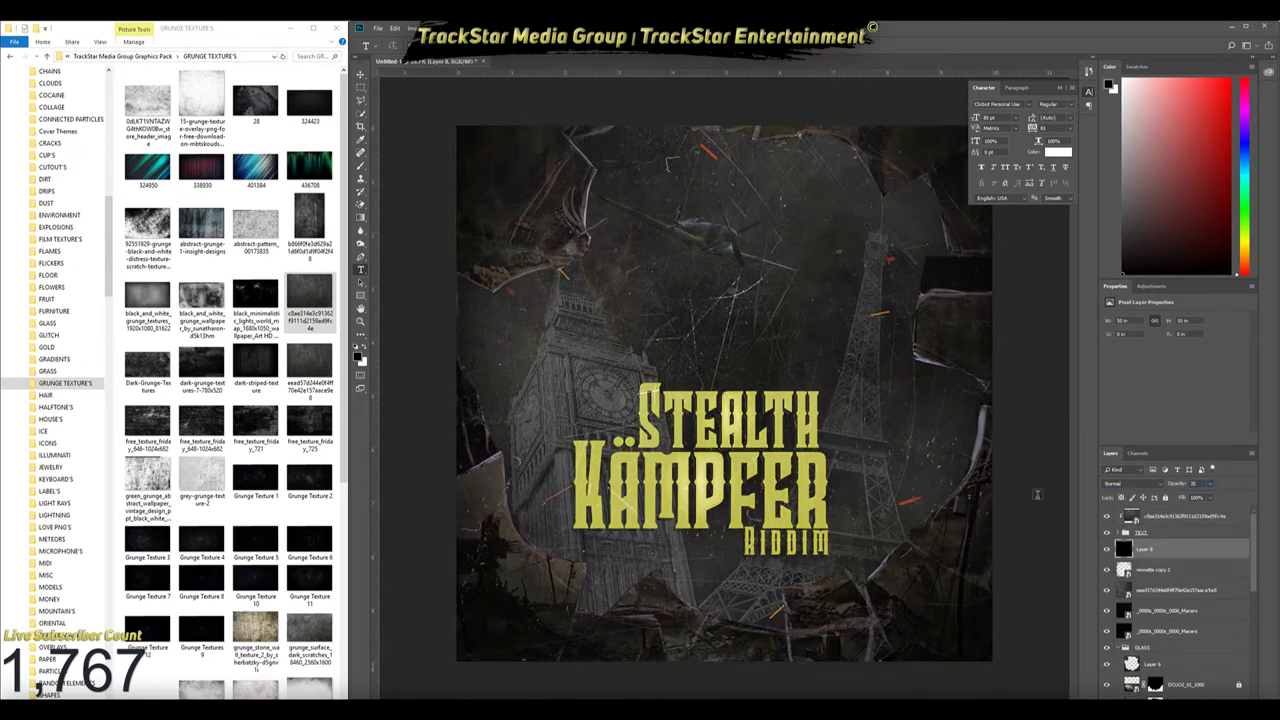
Create a new empty layer above the vignette
scroll(760, 533, up, 1)
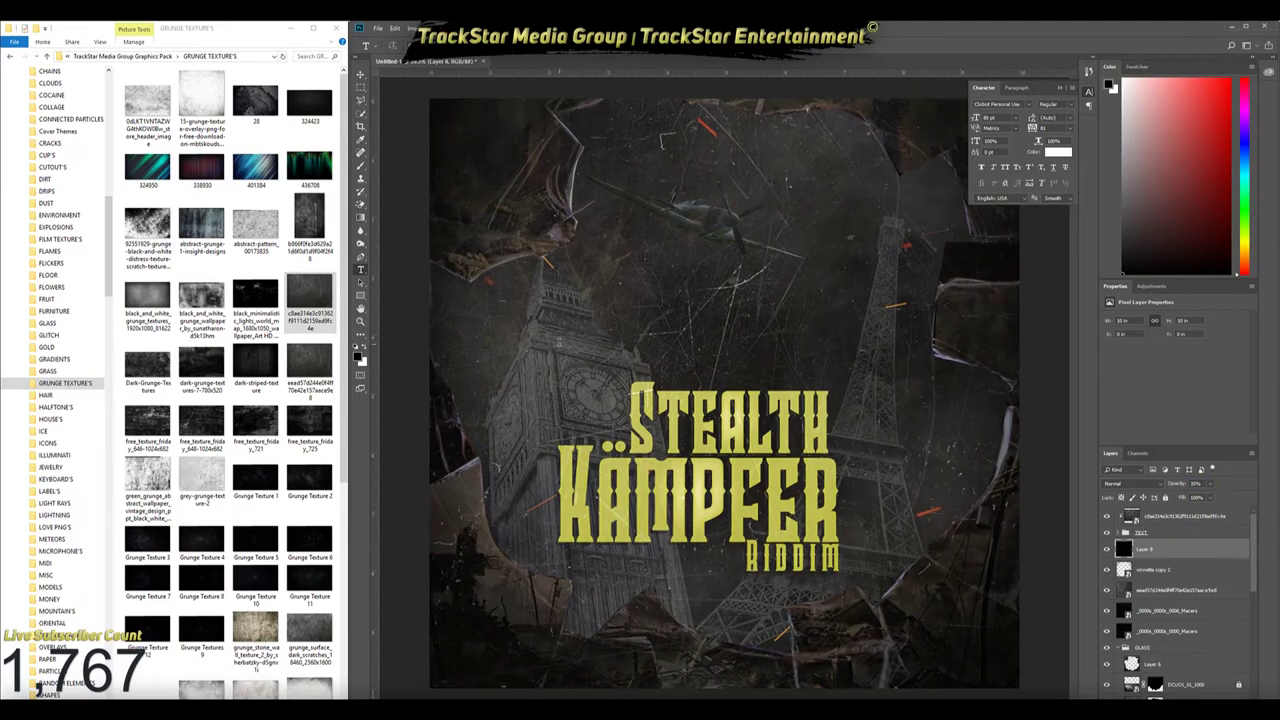
scroll(1105, 600, down, 2)
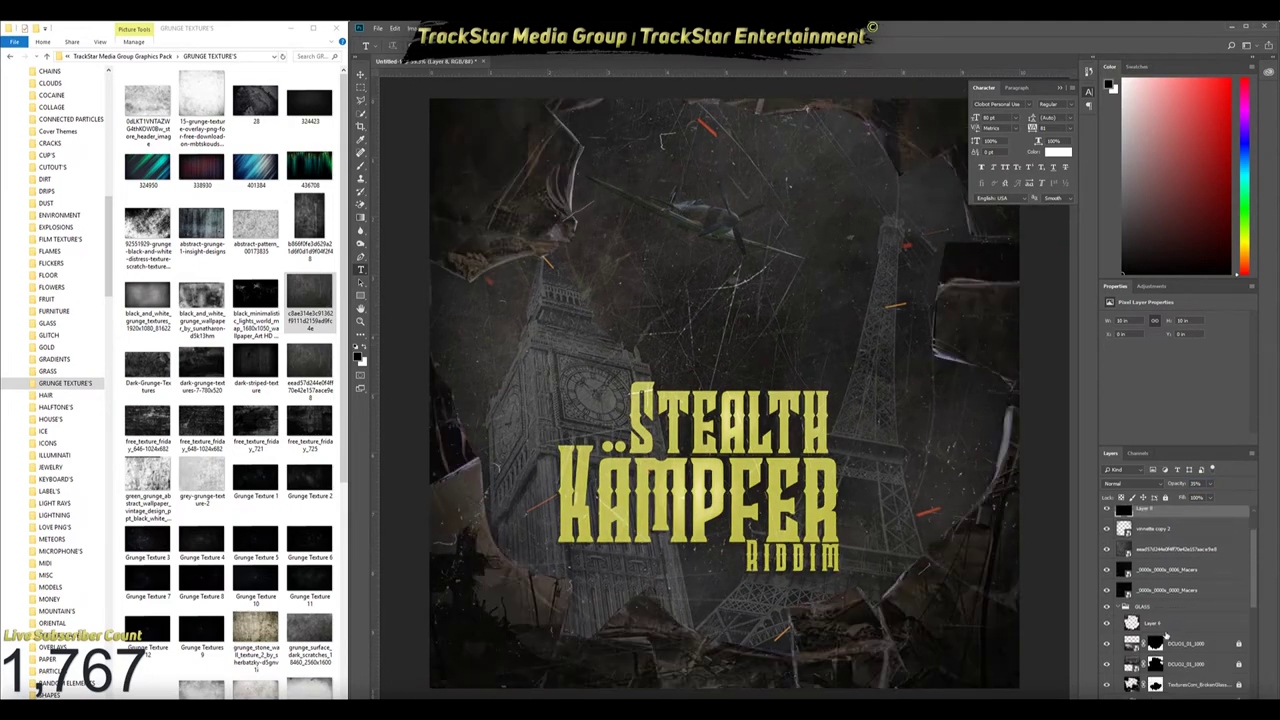
scroll(1155, 623, down, 1)
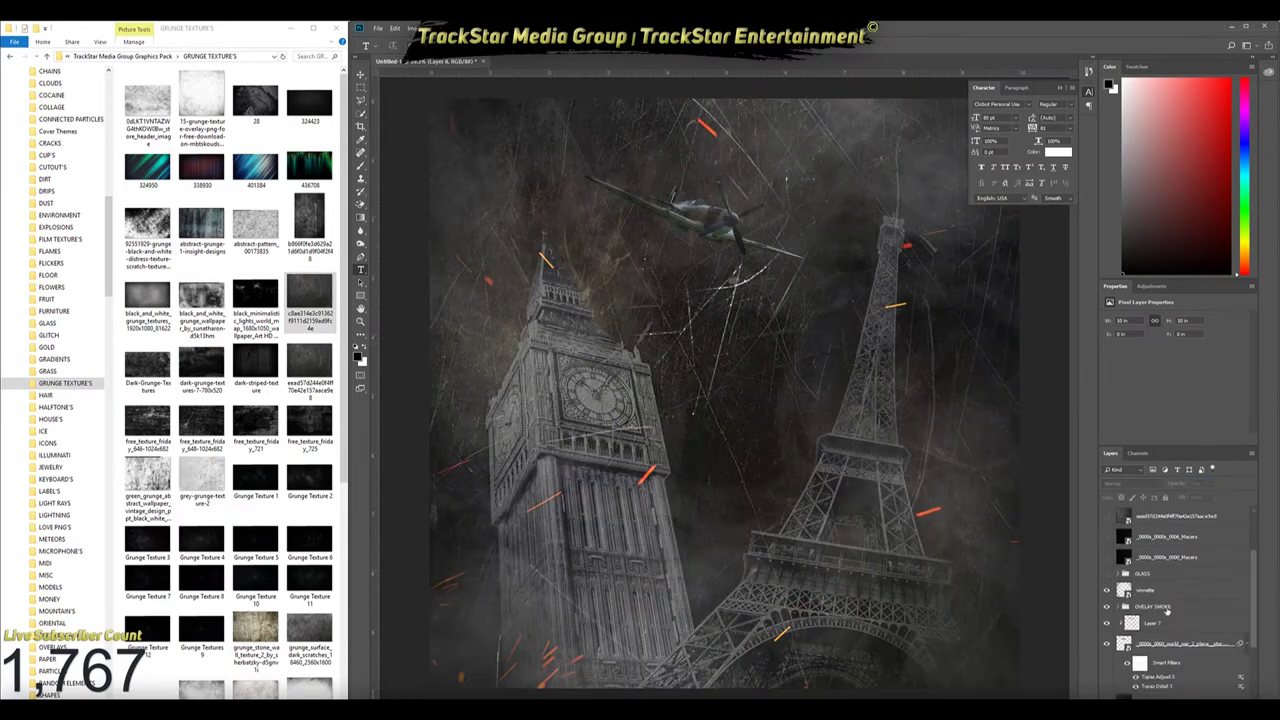
key(ctrl+shift+alt+n)
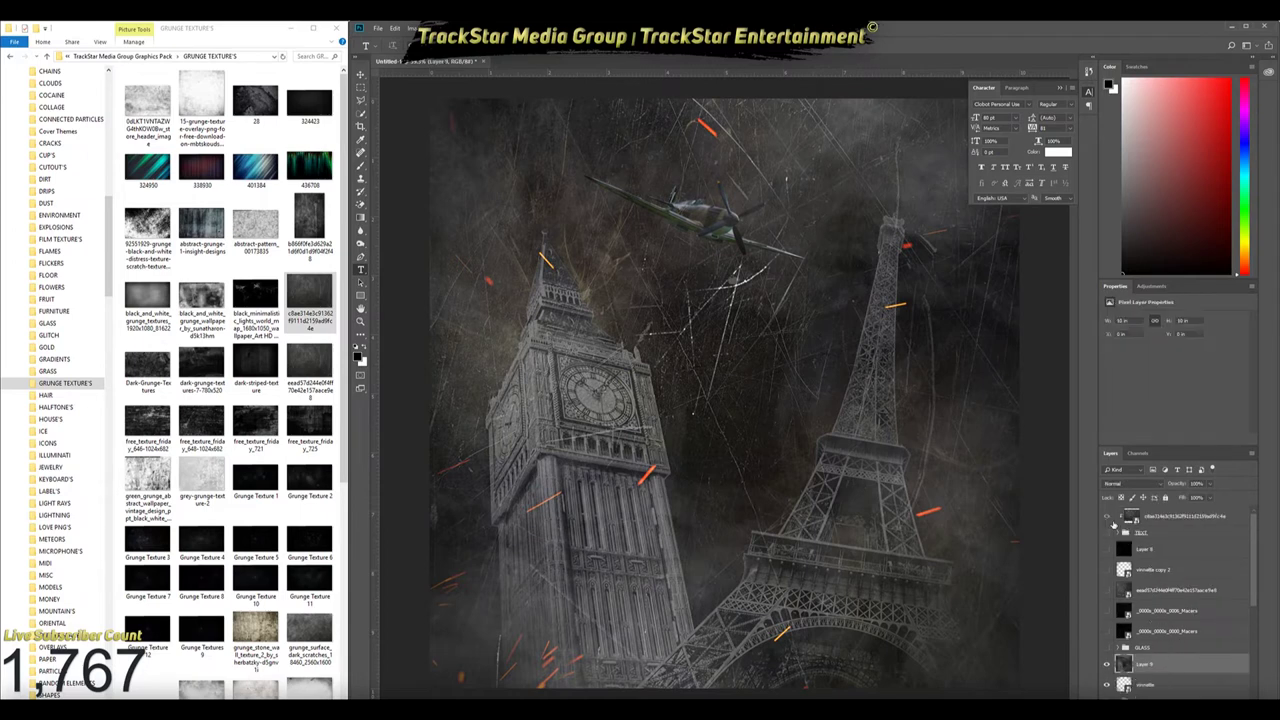
Apply Gaussian Blur and then Motion Blur to the new layer
click(472, 27)
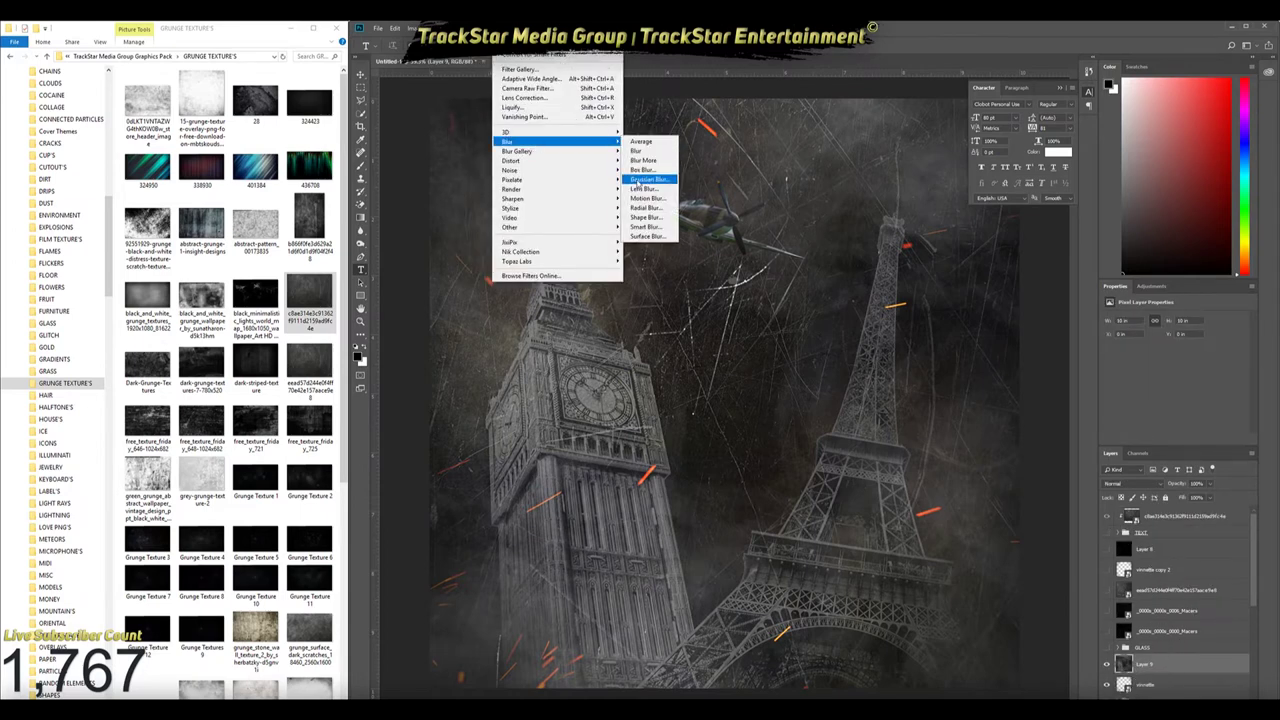
click(650, 178)
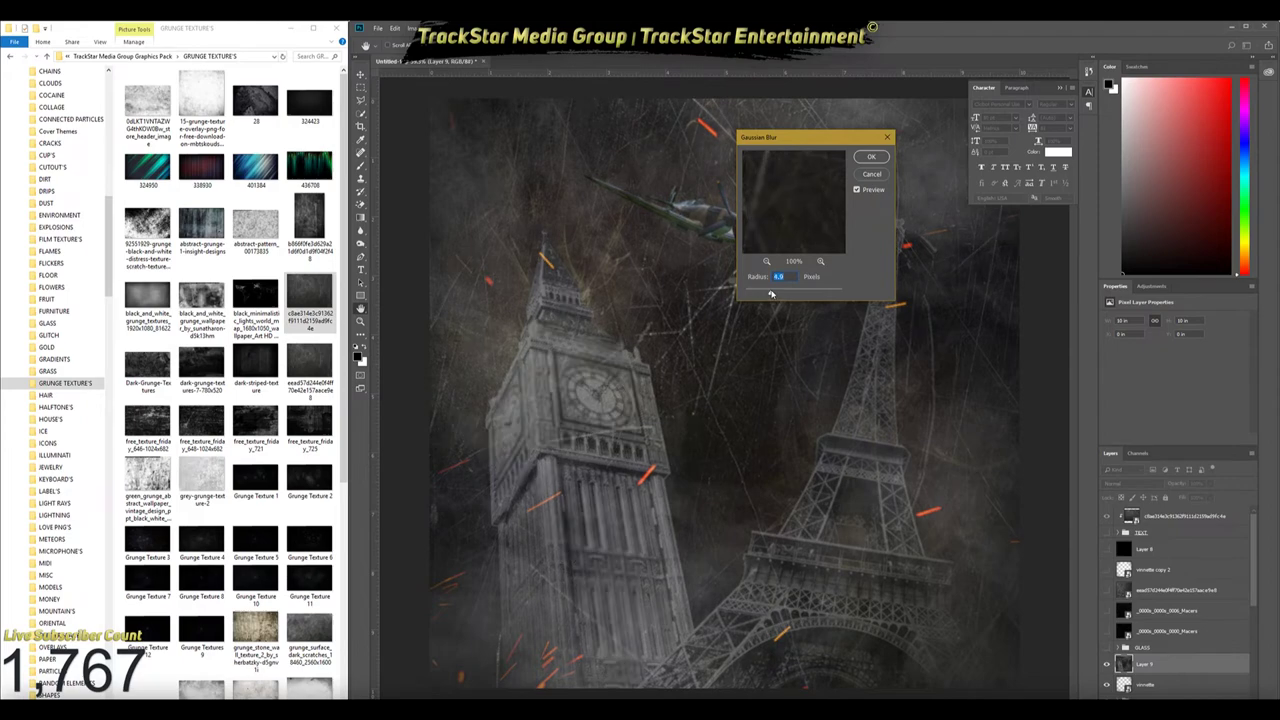
key(Return)
click(490, 27)
click(650, 196)
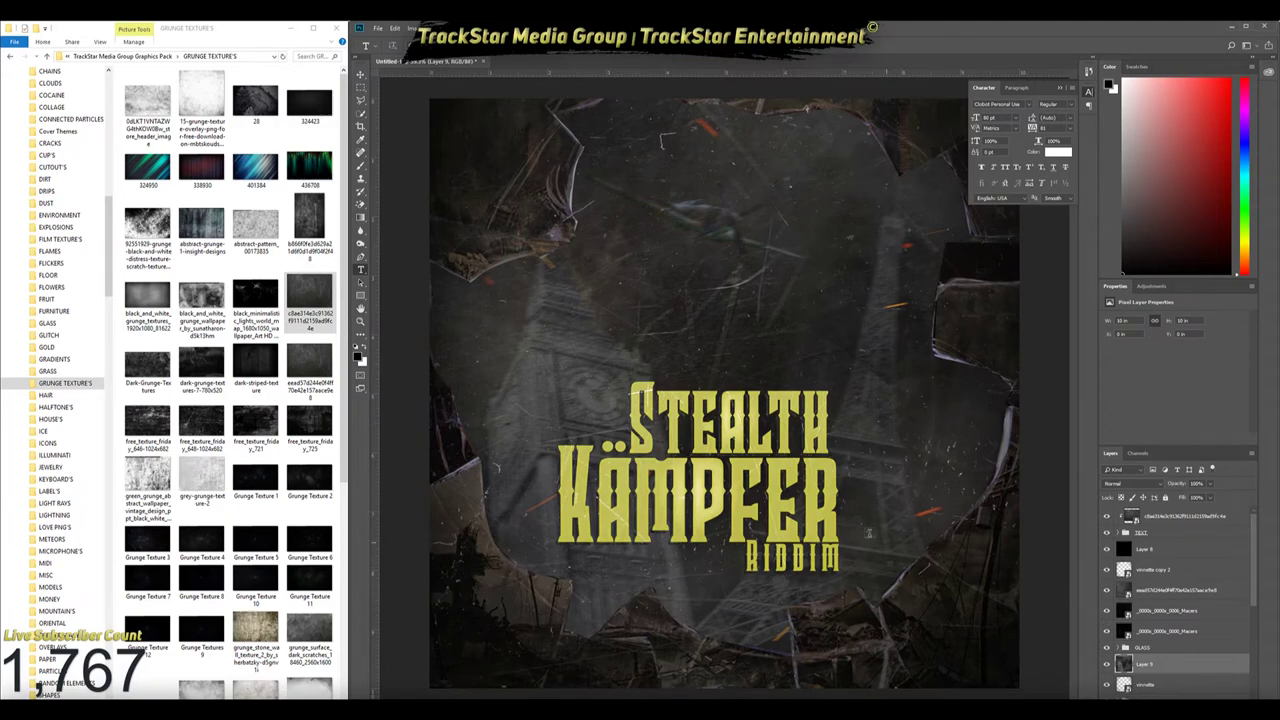
Zoom out, select the GLASS group and open the GRADIENTS image folder
key(ctrl+minus)
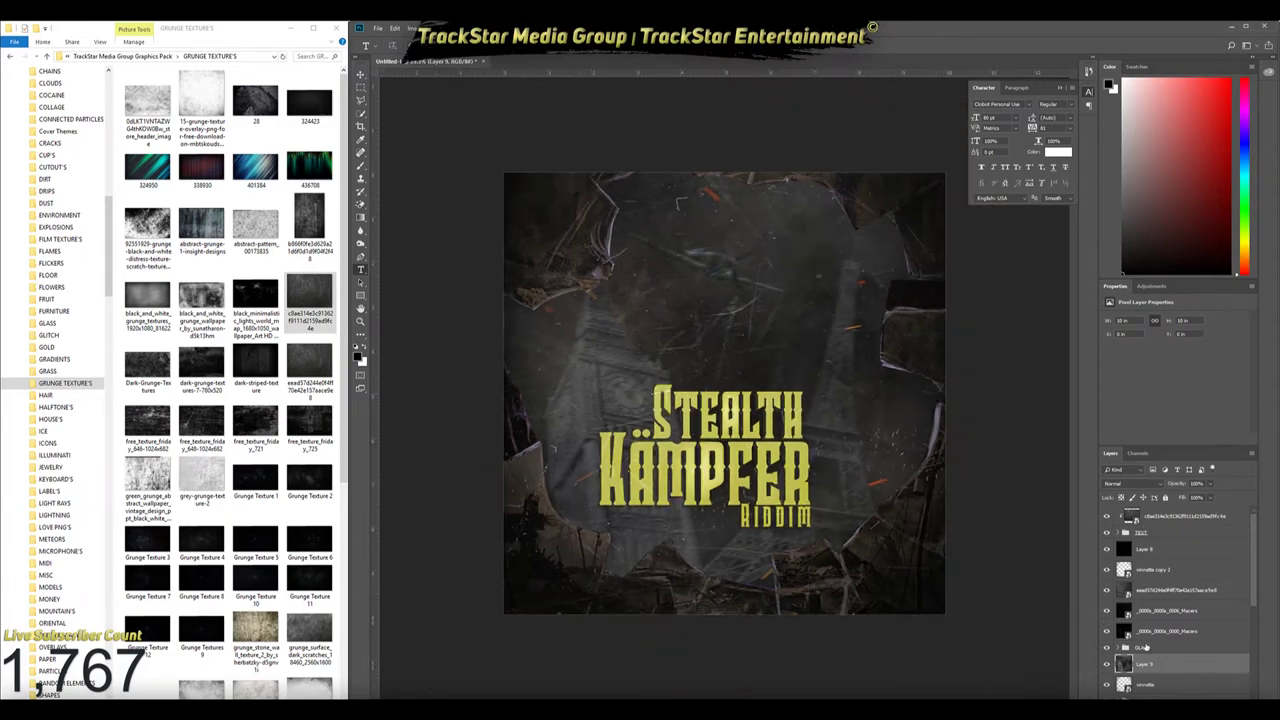
click(1140, 647)
scroll(60, 300, down, 3)
click(54, 251)
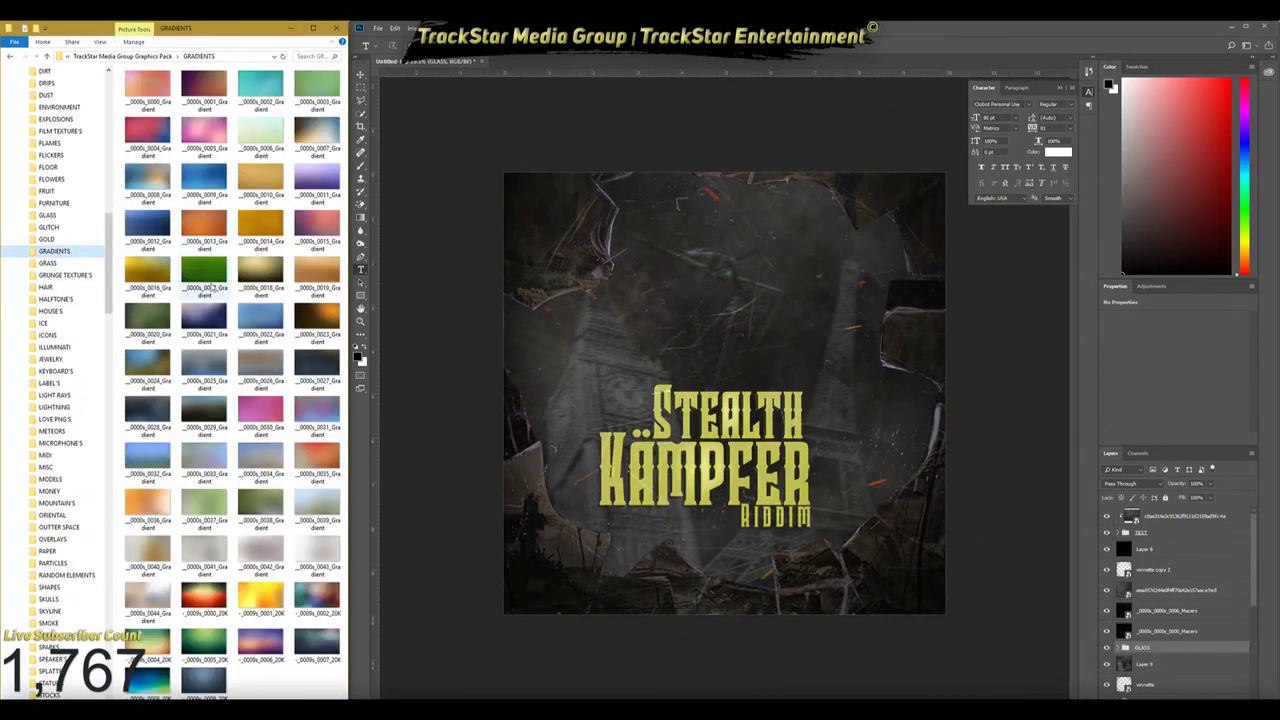
Place the yellow gradient image on the cover at 9% opacity
drag(260, 597, 708, 688)
key(Return)
drag(1210, 488, 1169, 498)
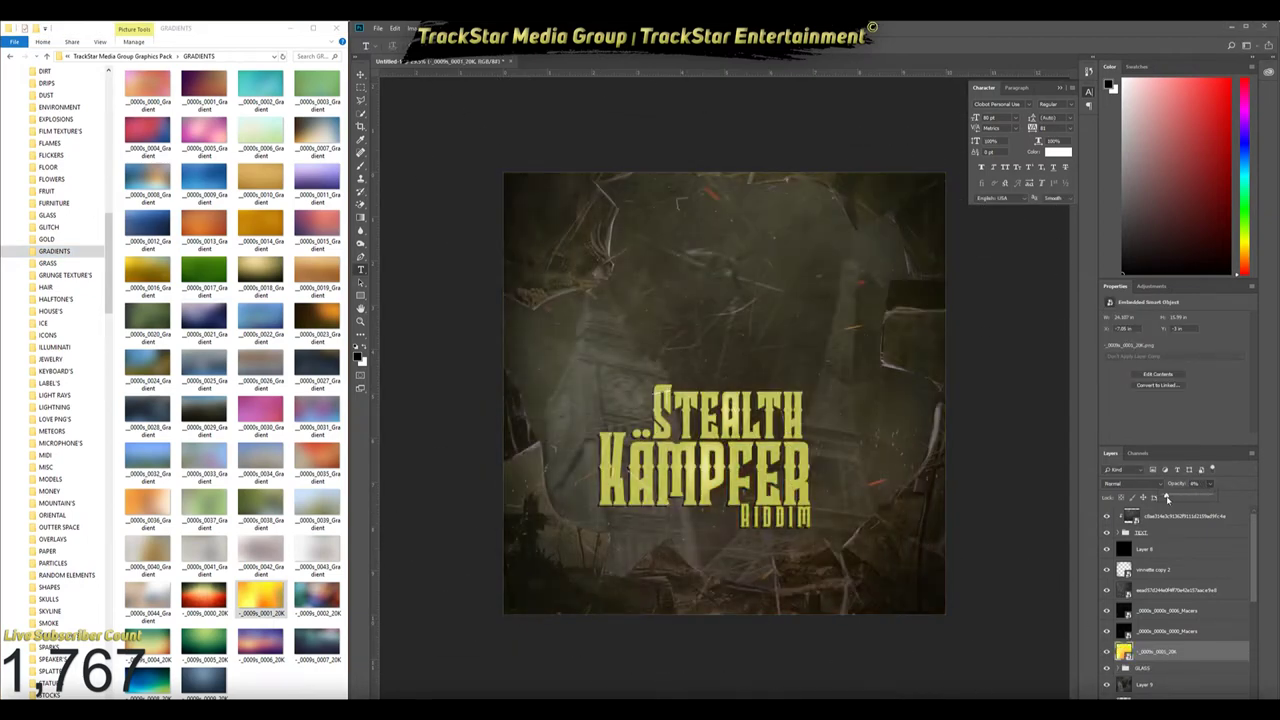
key(ctrl+plus)
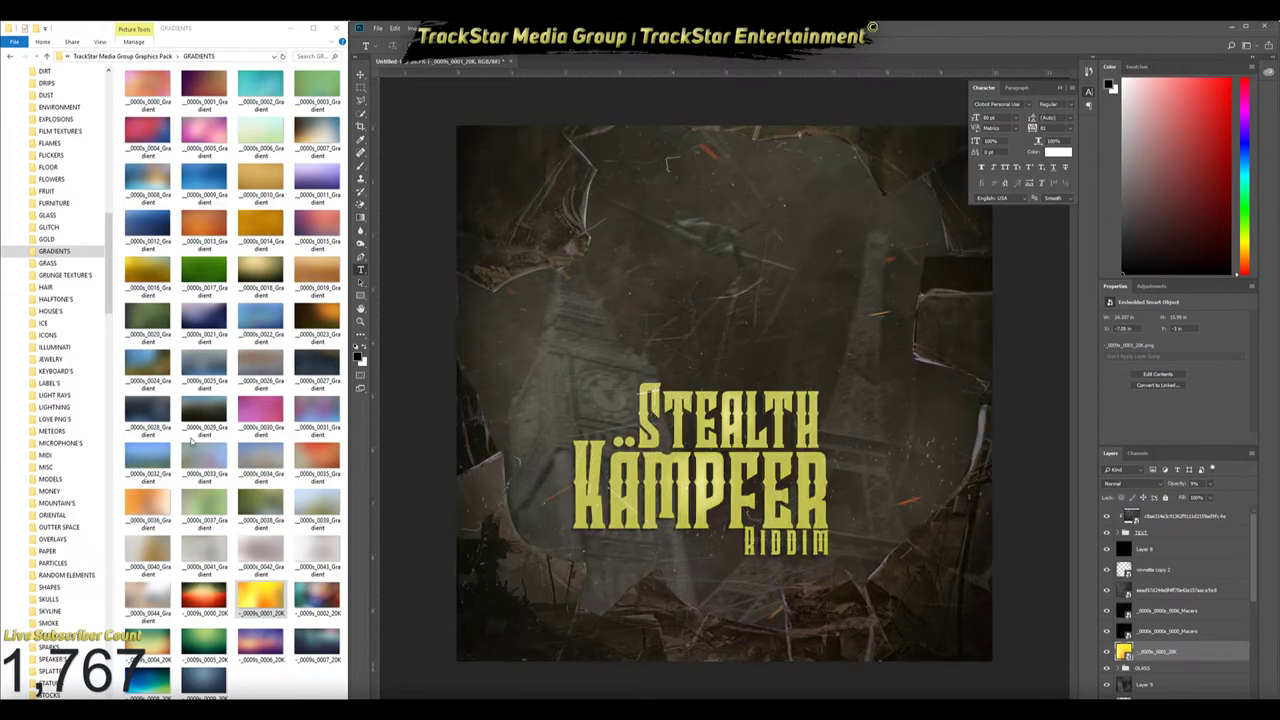
scroll(50, 400, up, 1)
Browse to the Youtube Images Misc Pack folder in File Explorer
click(45, 479)
scroll(50, 500, down, 1)
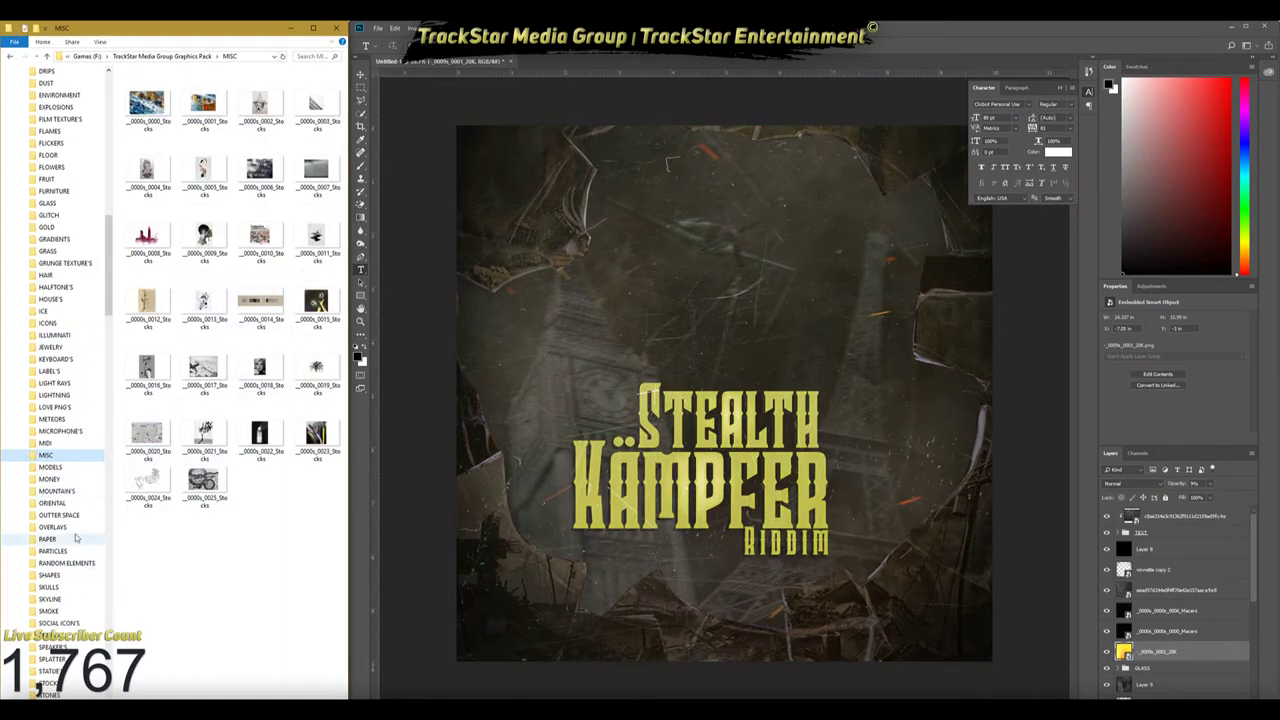
click(320, 670)
click(941, 201)
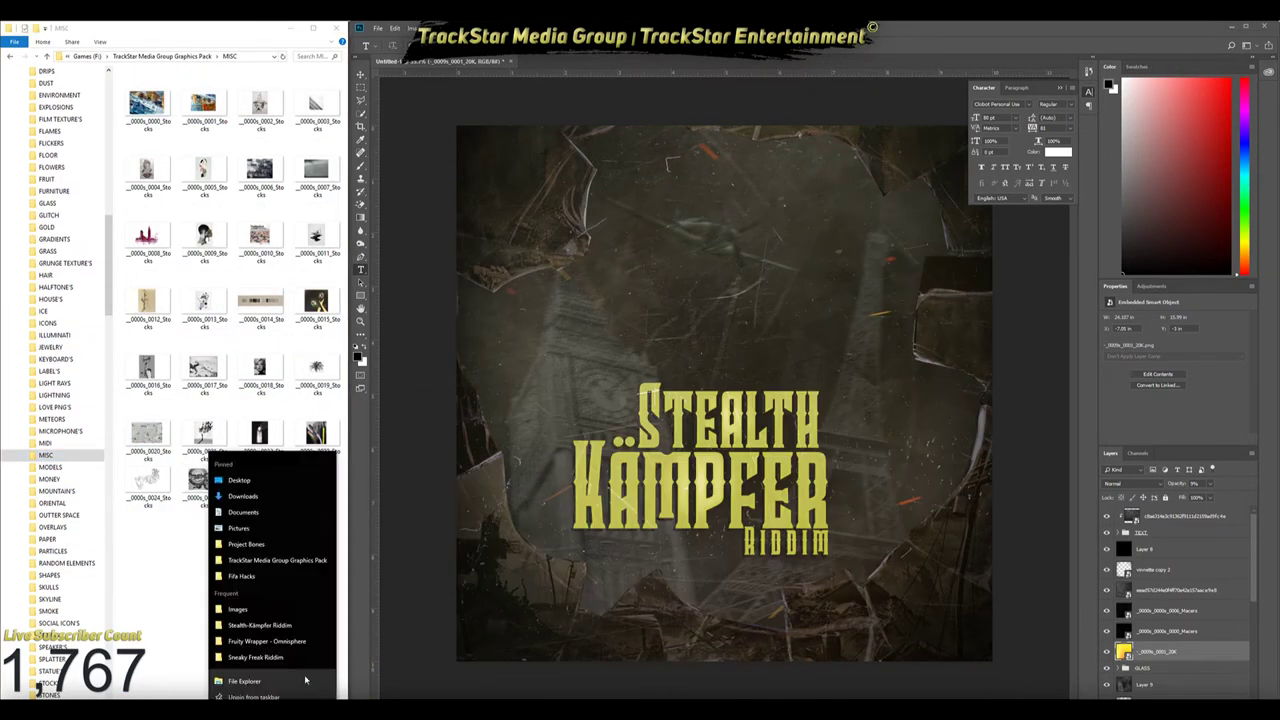
click(271, 617)
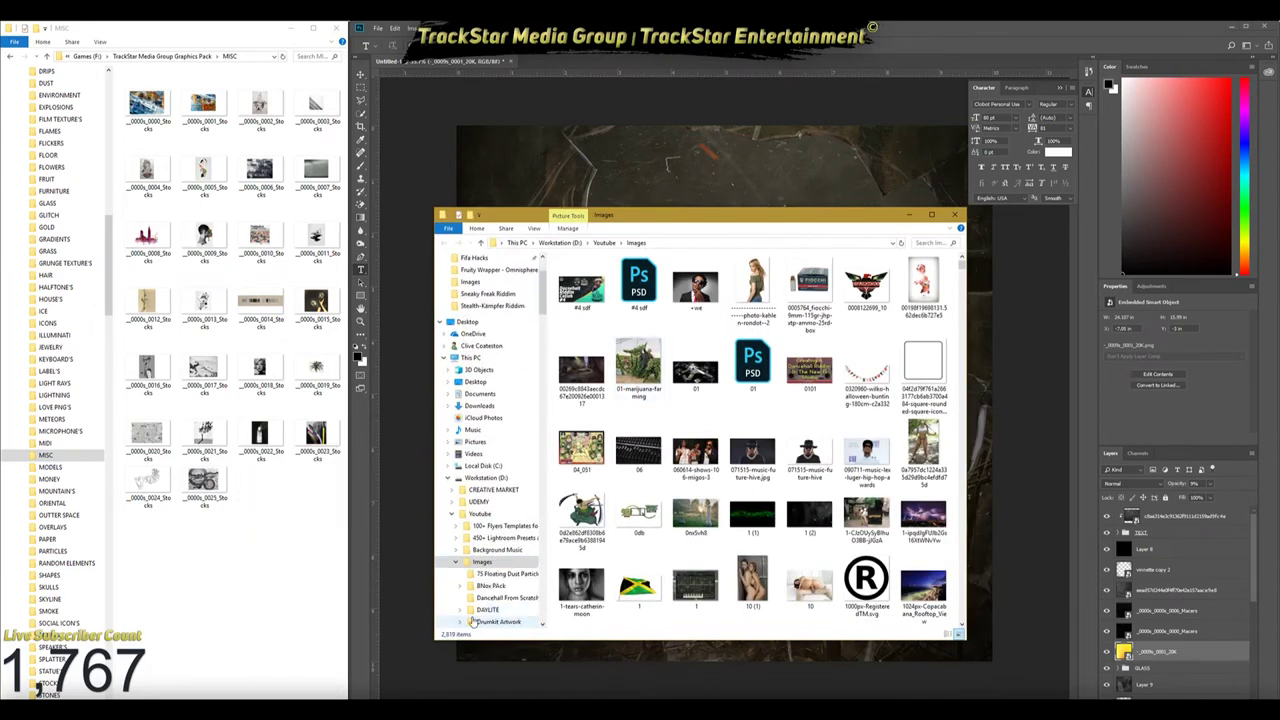
scroll(490, 450, down, 5)
click(490, 510)
scroll(867, 522, down, 5)
Place and scale a smoke image, lower its opacity, add a mask and move it down the stack
drag(697, 510, 929, 527)
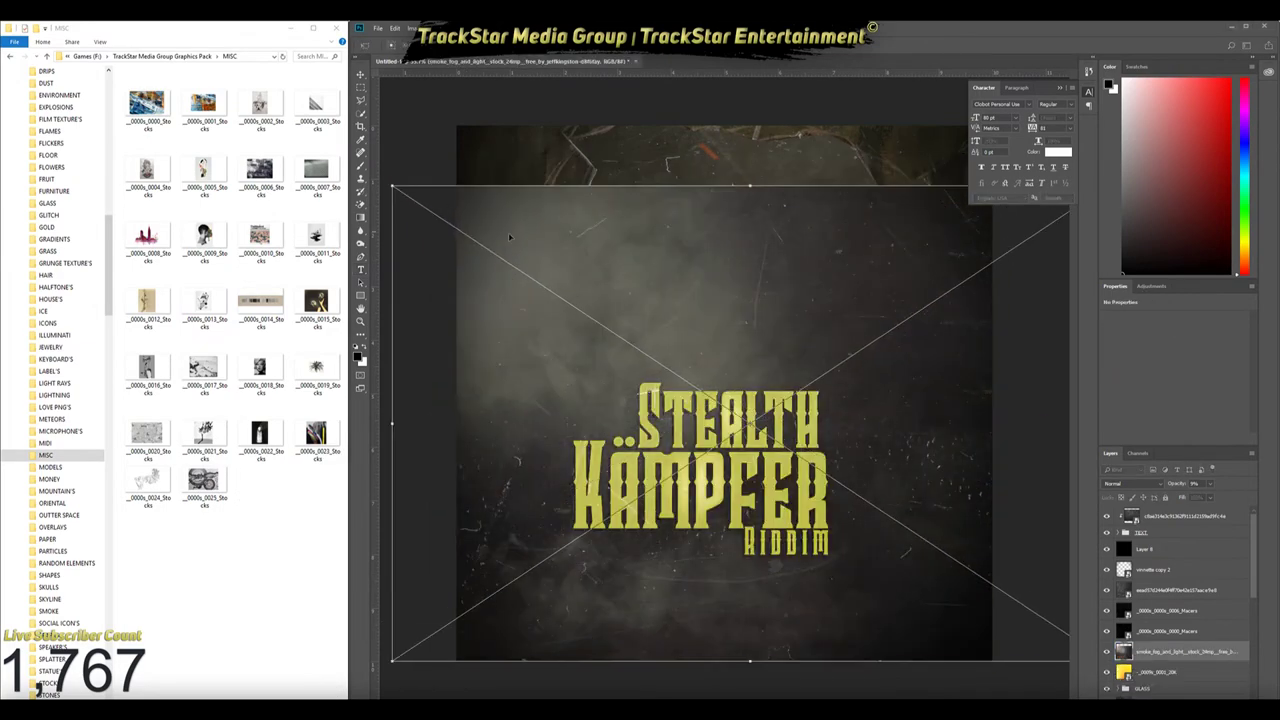
drag(1080, 636, 1024, 524)
key(Return)
key(ctrl+plus)
mouse_move(1210, 498)
mouse_down()
mouse_move(1199, 498)
mouse_move(1215, 497)
mouse_up()
mouse_move(1184, 651)
mouse_down()
mouse_move(1184, 542)
mouse_move(1198, 554)
mouse_up()
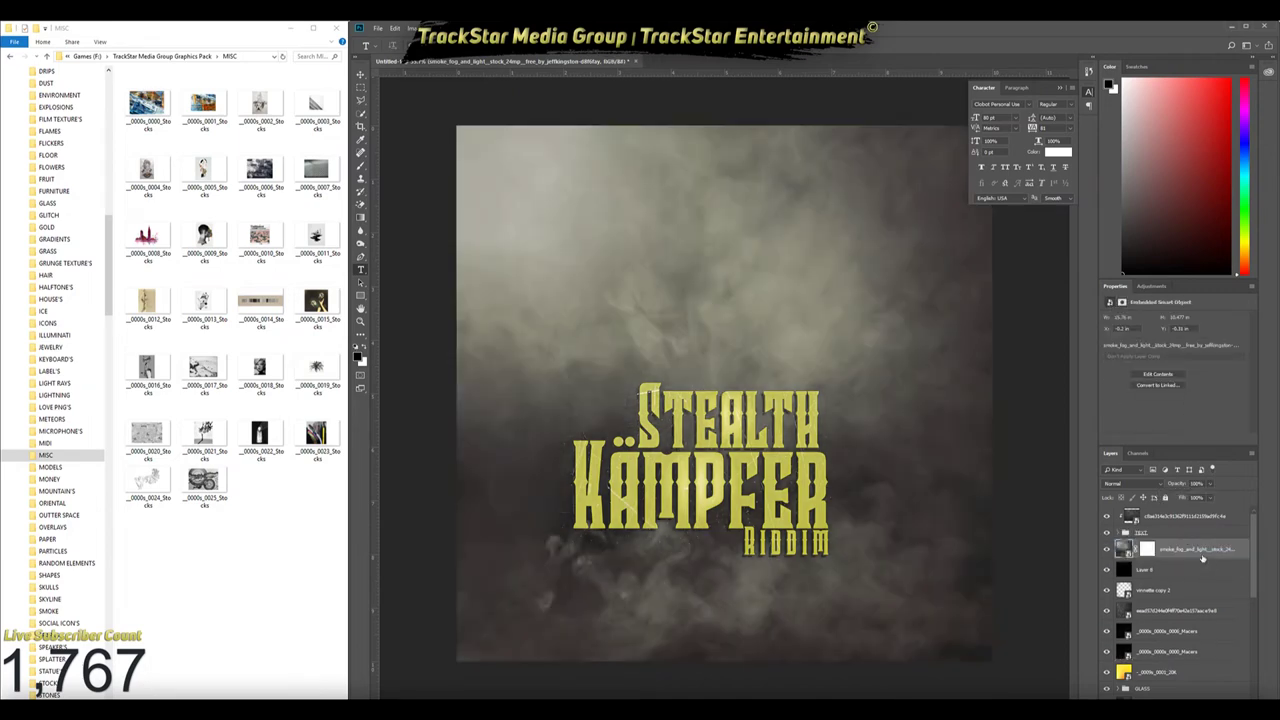
drag(1181, 662, 1183, 652)
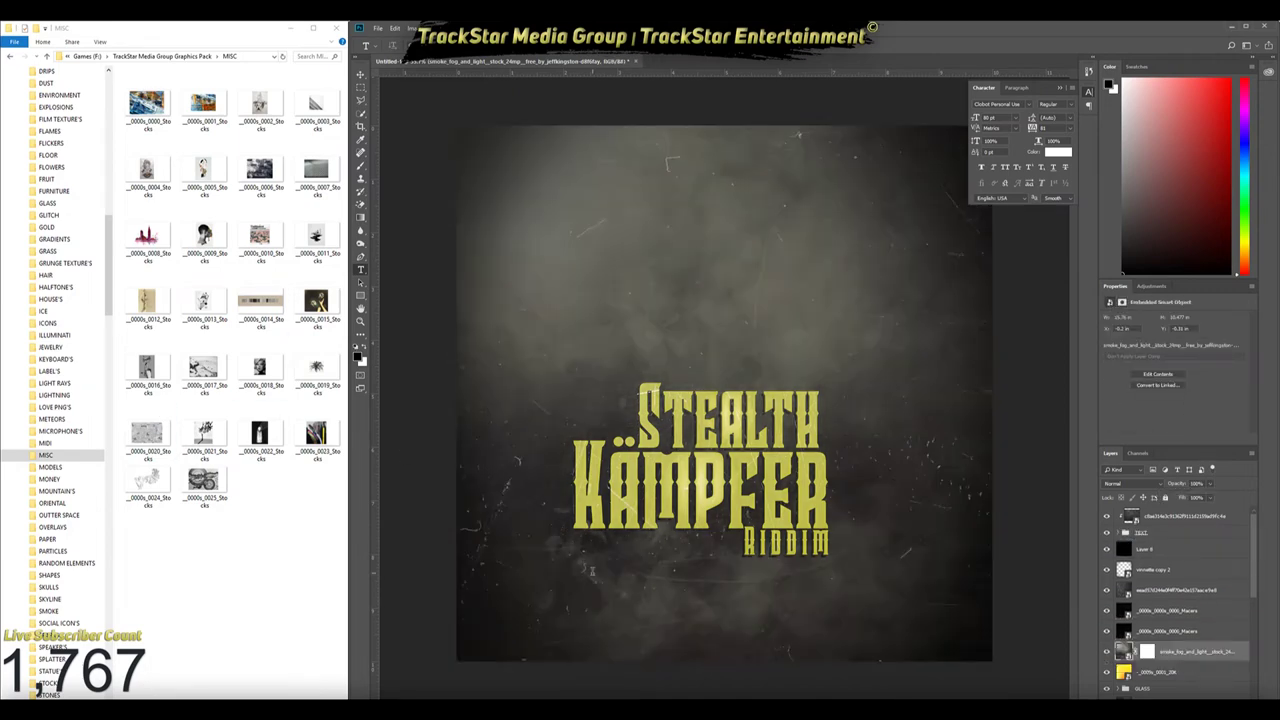
Brush on the smoke layer's mask to reveal texture on the right and lower right
click(1147, 651)
key(b)
drag(957, 238, 945, 460)
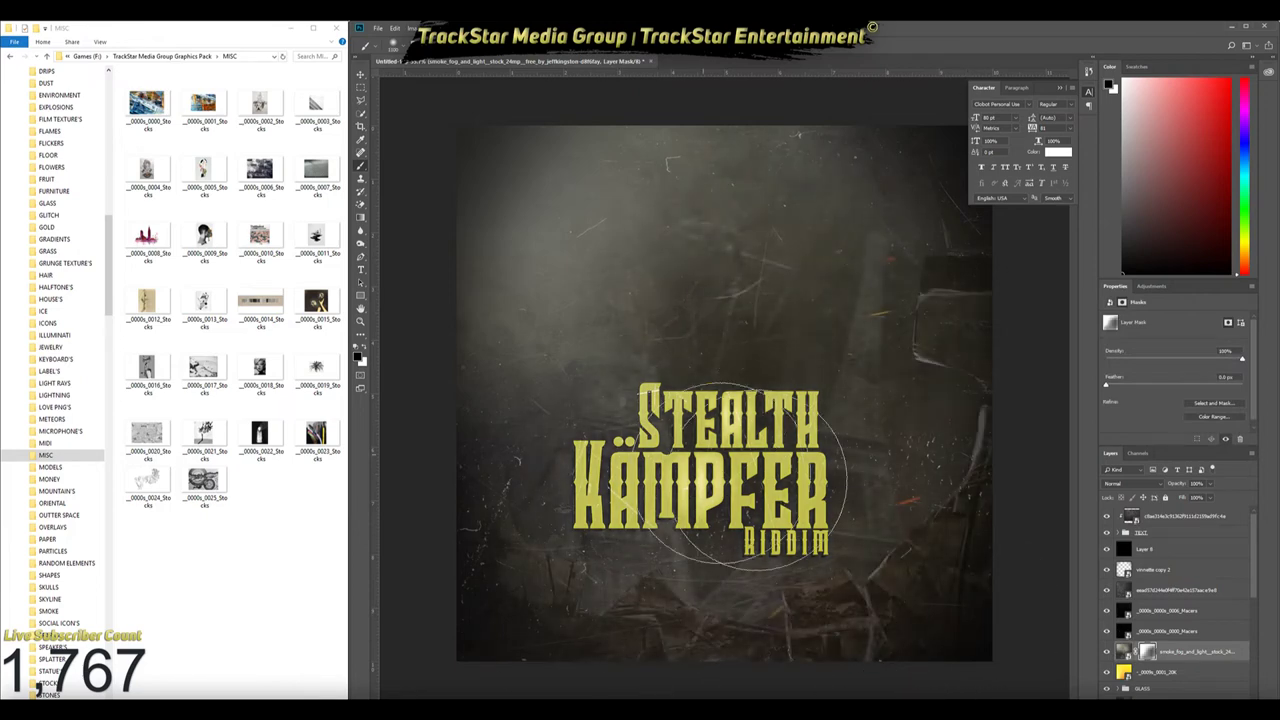
scroll(686, 480, down, 1)
scroll(1180, 600, down, 1)
click(1124, 610)
ctrl+click(1147, 610)
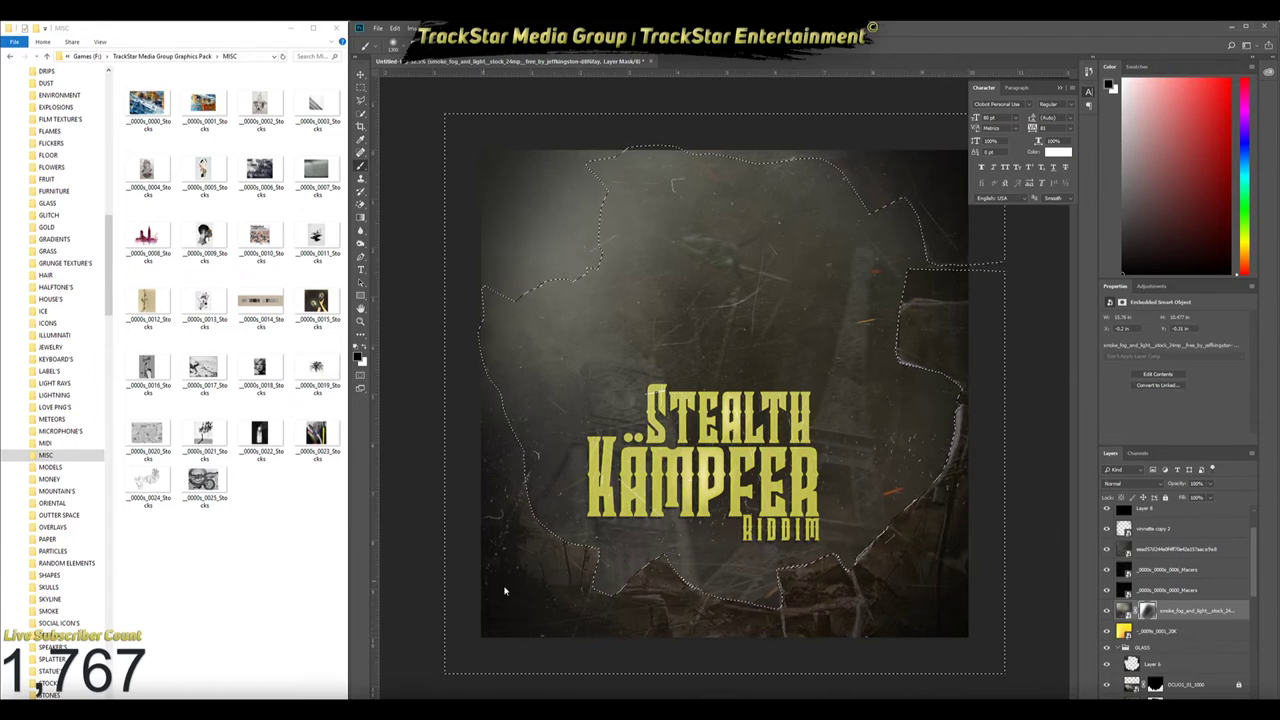
key(ctrl+d)
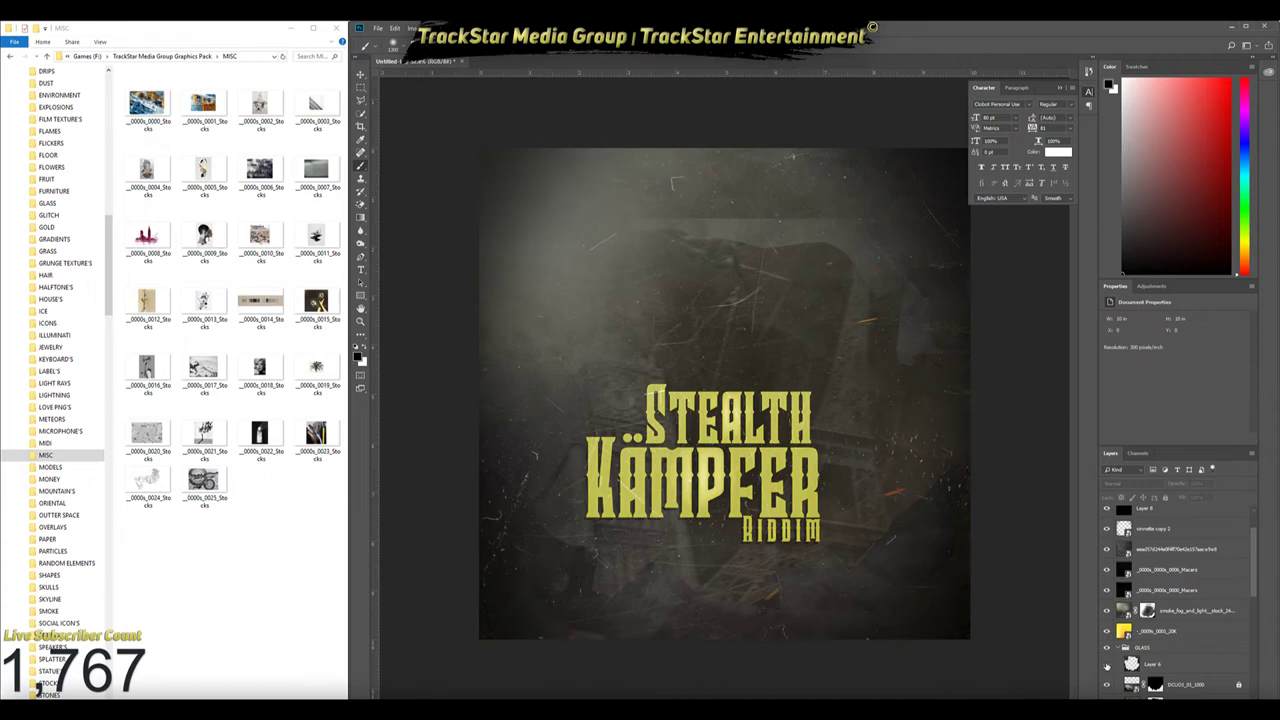
click(1147, 610)
ctrl+click(1147, 610)
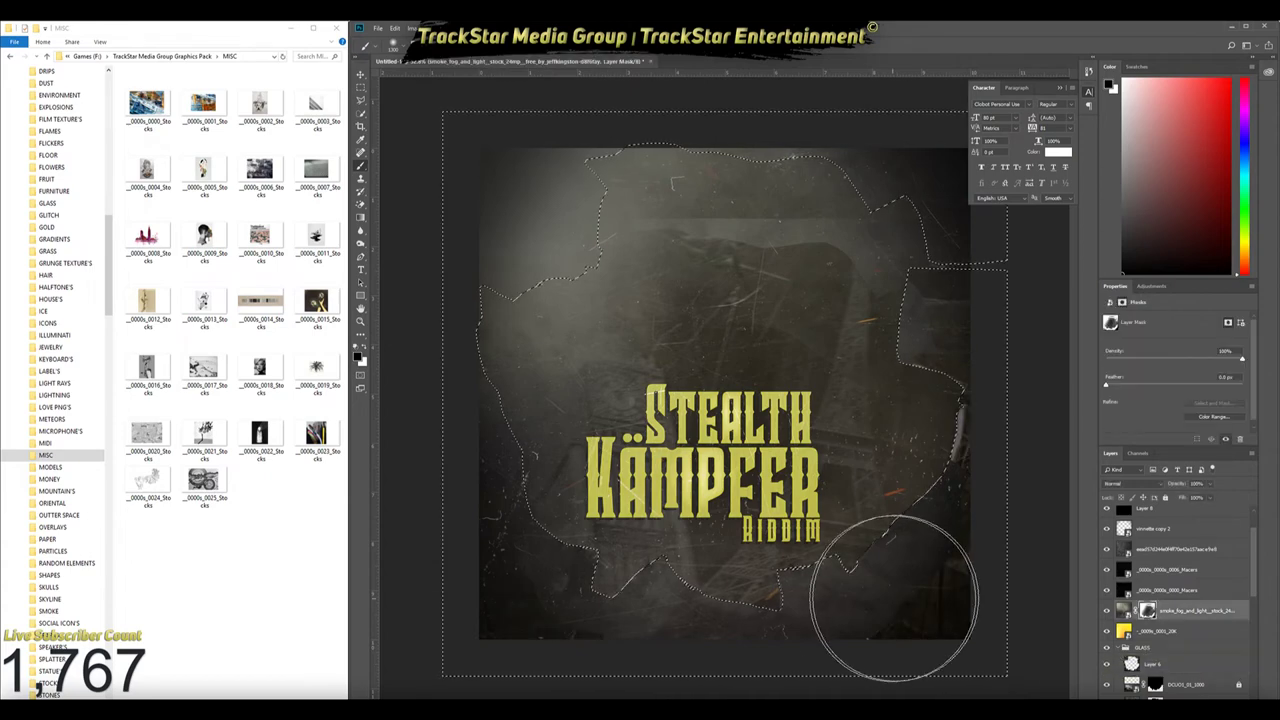
mouse_move(800, 615)
mouse_down()
mouse_move(870, 585)
mouse_move(614, 614)
mouse_move(686, 543)
mouse_move(1040, 543)
mouse_move(960, 495)
mouse_up()
key(ctrl+d)
Fill the smoke mask white, then paint black to bring back the chair, branches and debris
key(ctrl+minus)
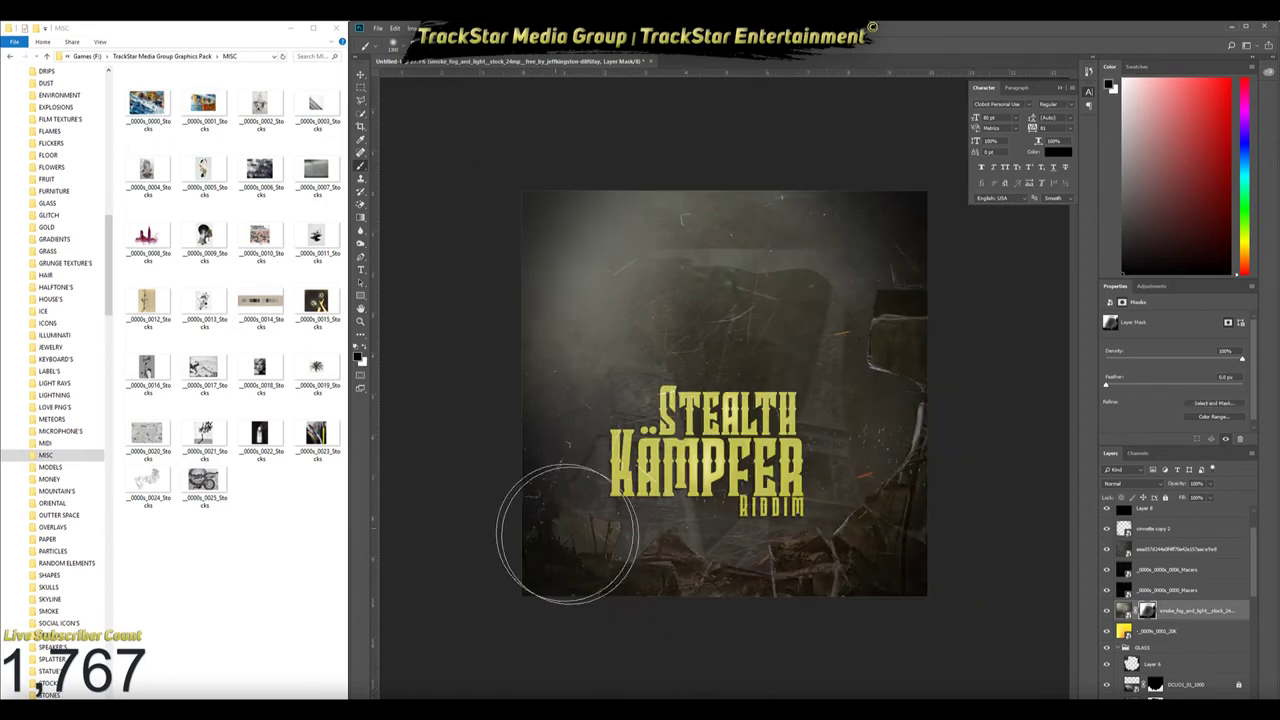
key(alt+BackSpace)
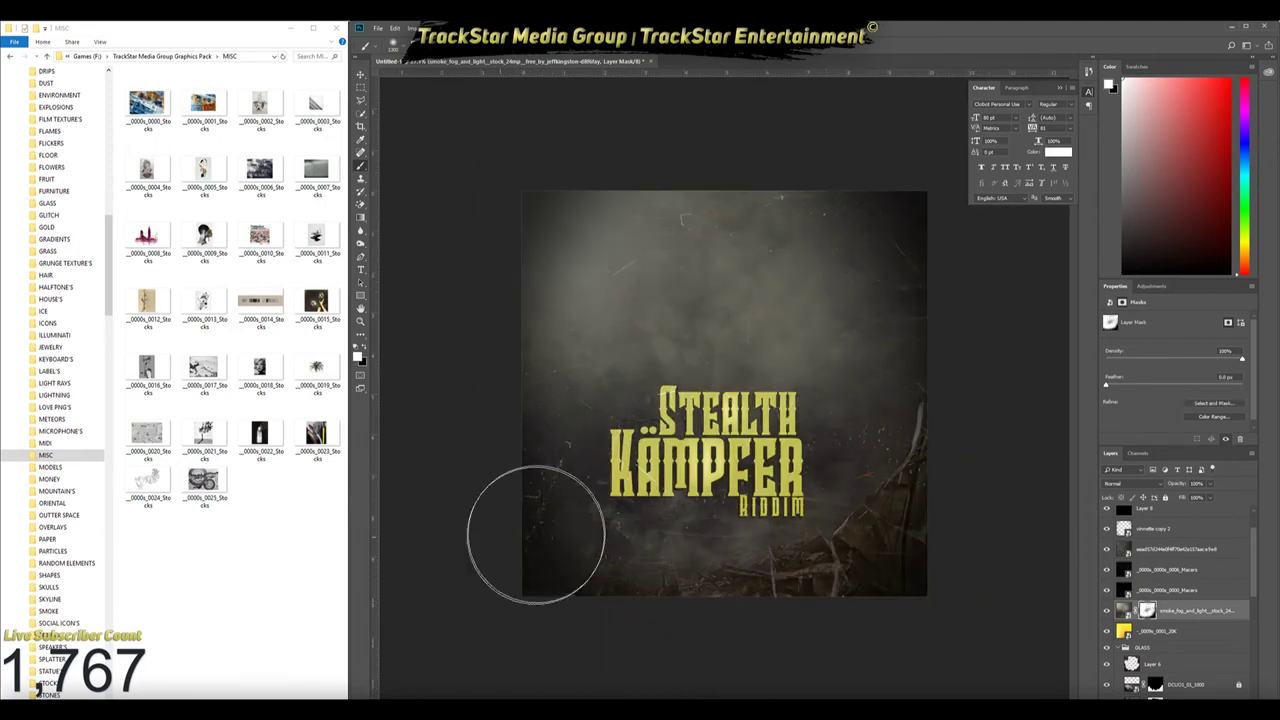
key(x)
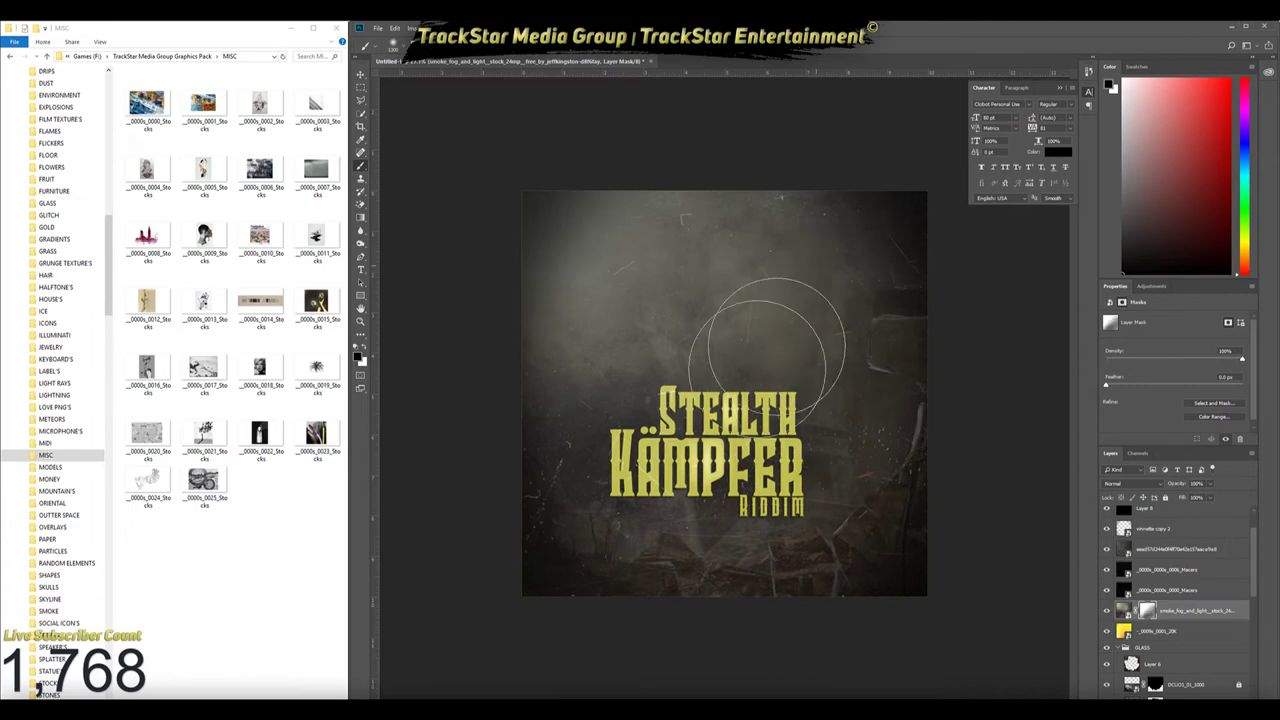
drag(794, 243, 746, 535)
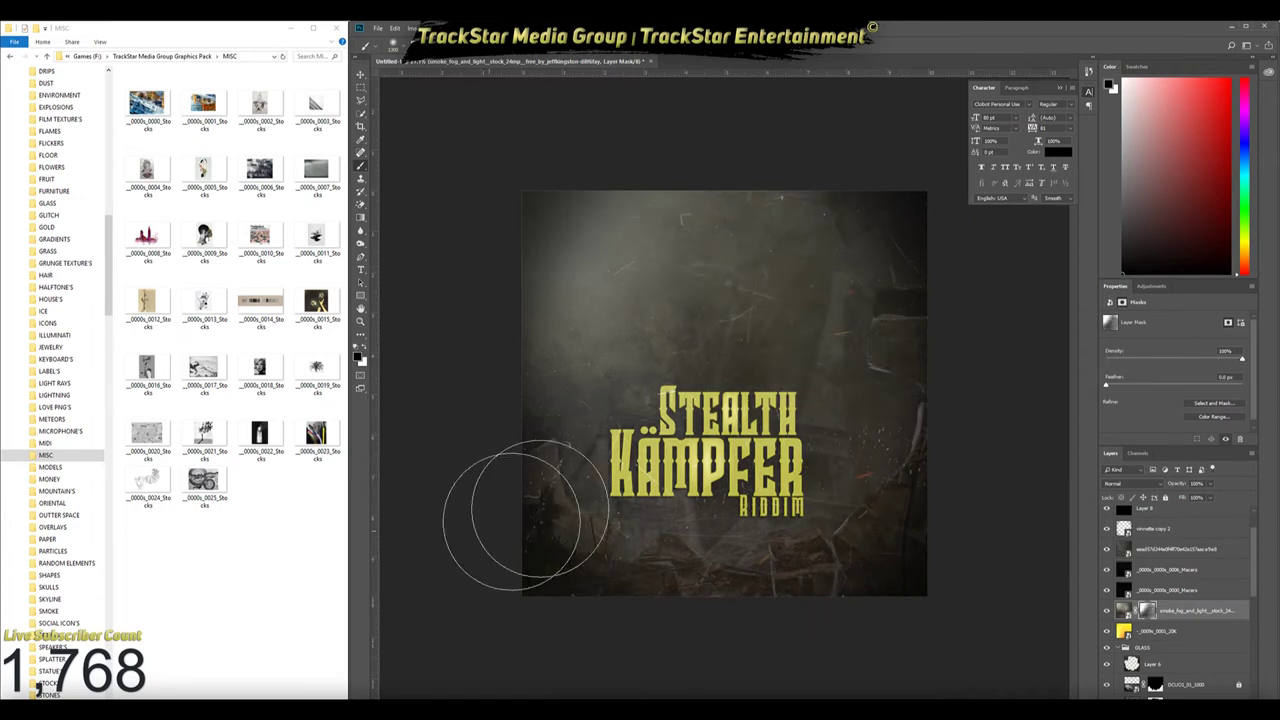
Group the overlay layers, starting from the yellow gradient layer, and rename the new group
click(1165, 631)
key(ctrl+plus)
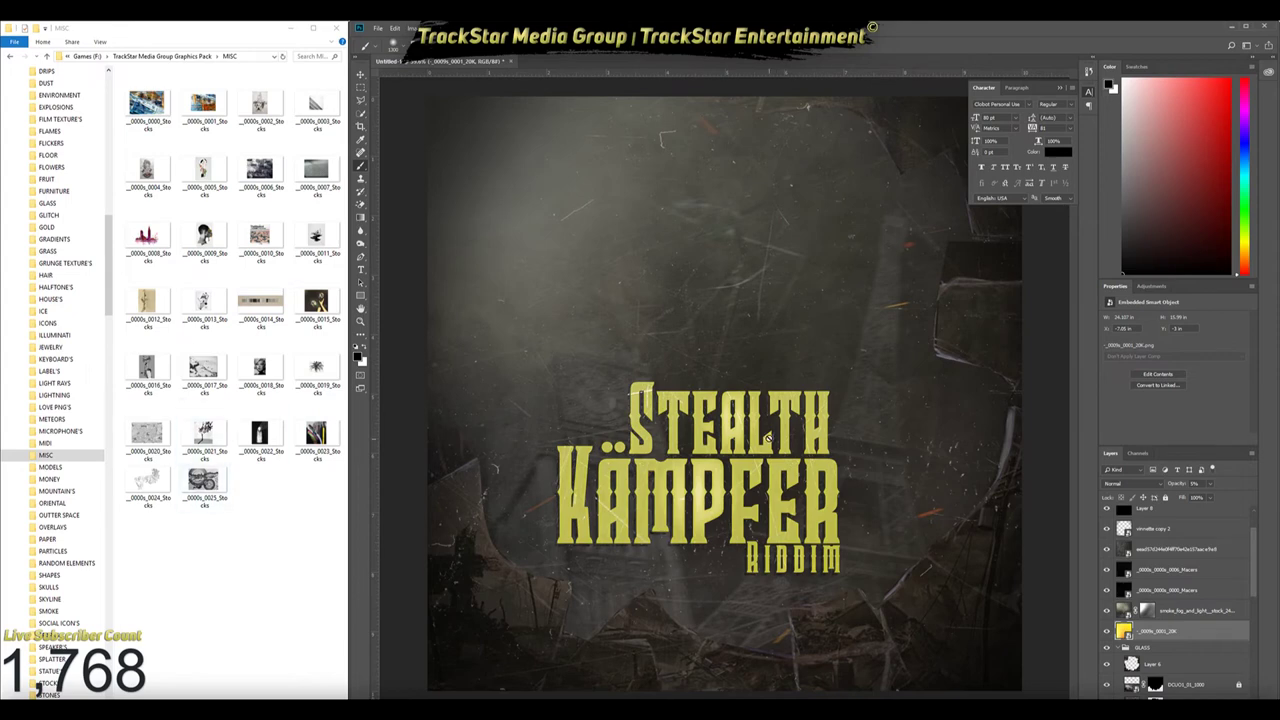
key(ctrl+g)
double_click(1143, 545)
text(GRAINS + SHADE)
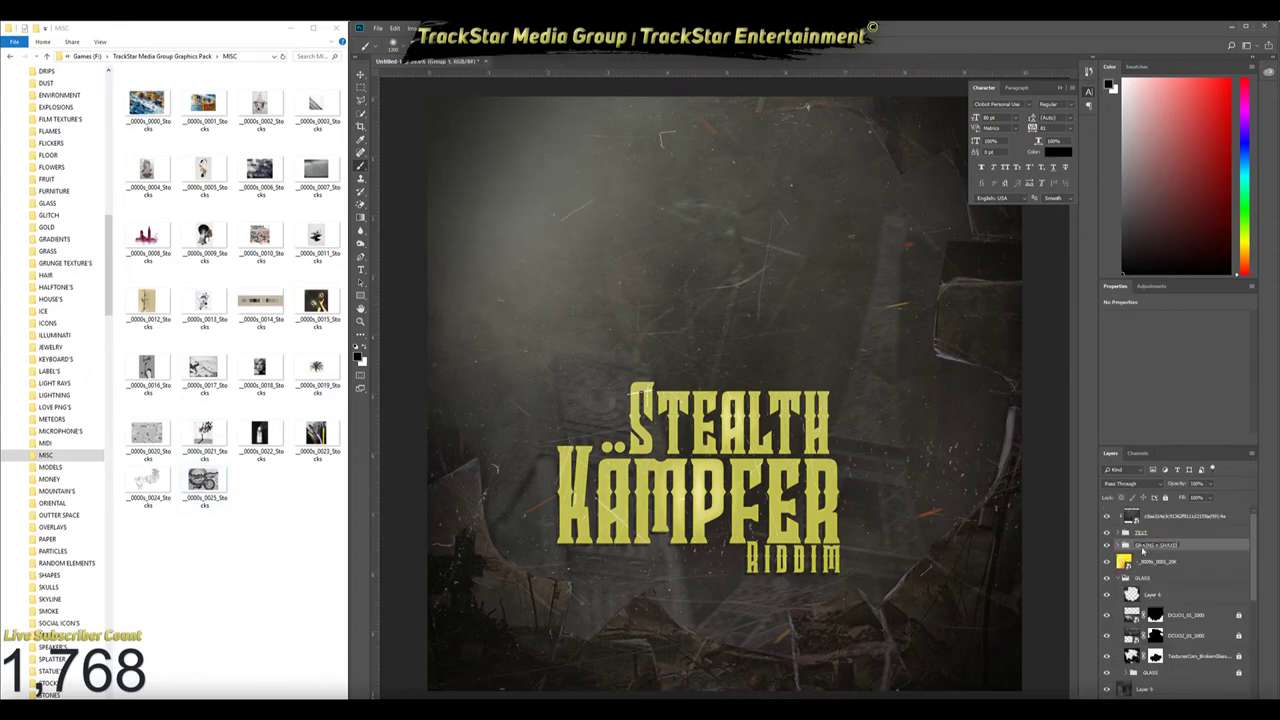
Stamp the visible background into a new layer below the title and apply a filter to it
click(1119, 578)
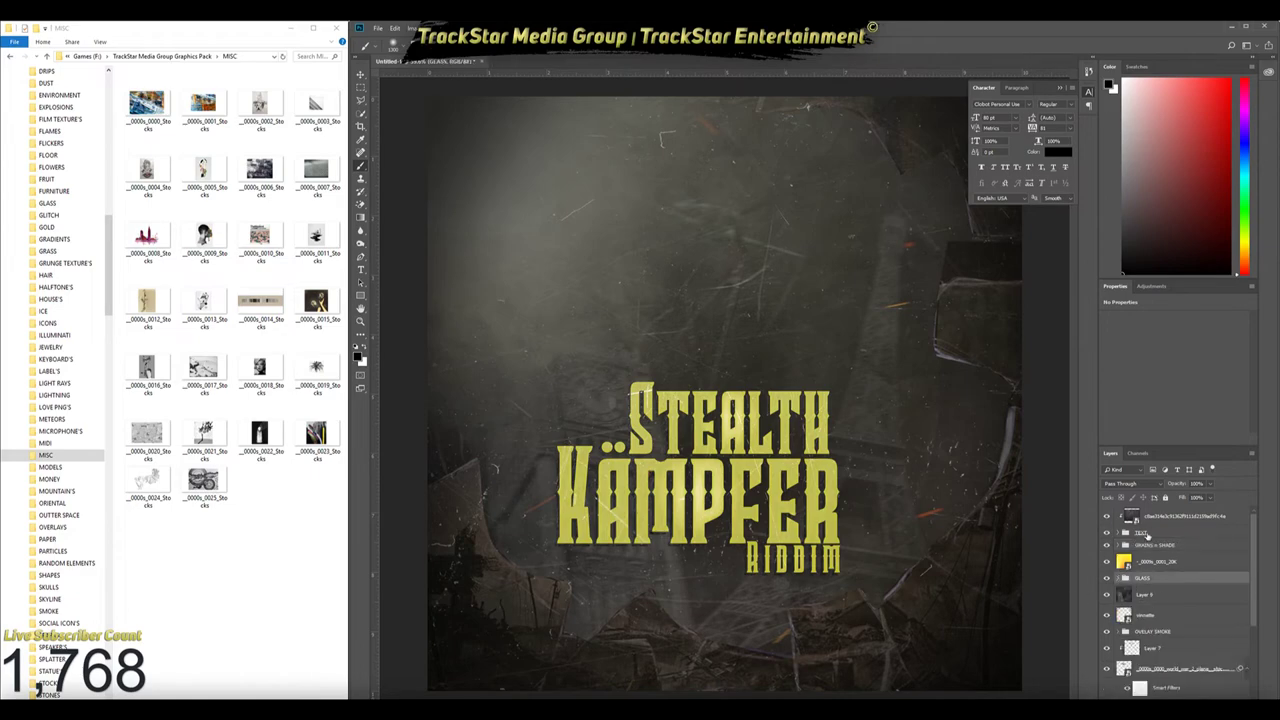
click(1147, 536)
key(ctrl+v)
click(491, 28)
click(650, 310)
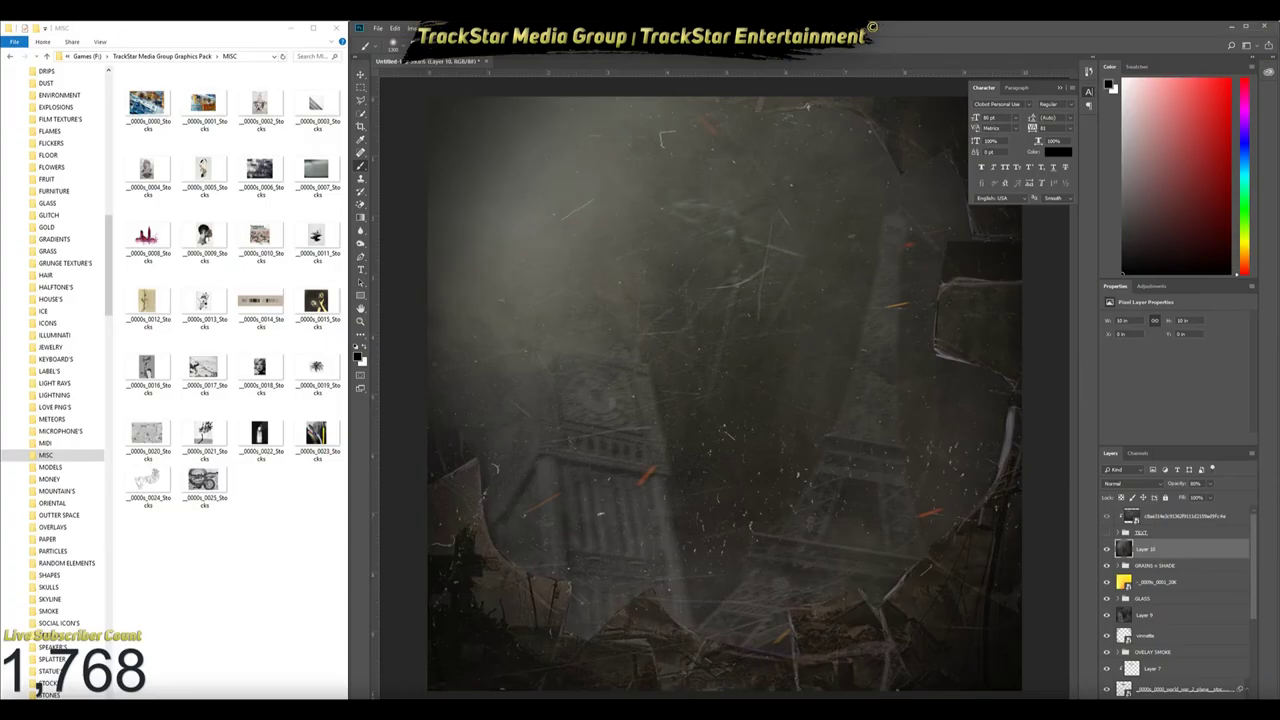
Launch Topaz, browse the Highlight Detail Collection presets, then bring up the Topaz Labs filter list
click(491, 28)
click(655, 318)
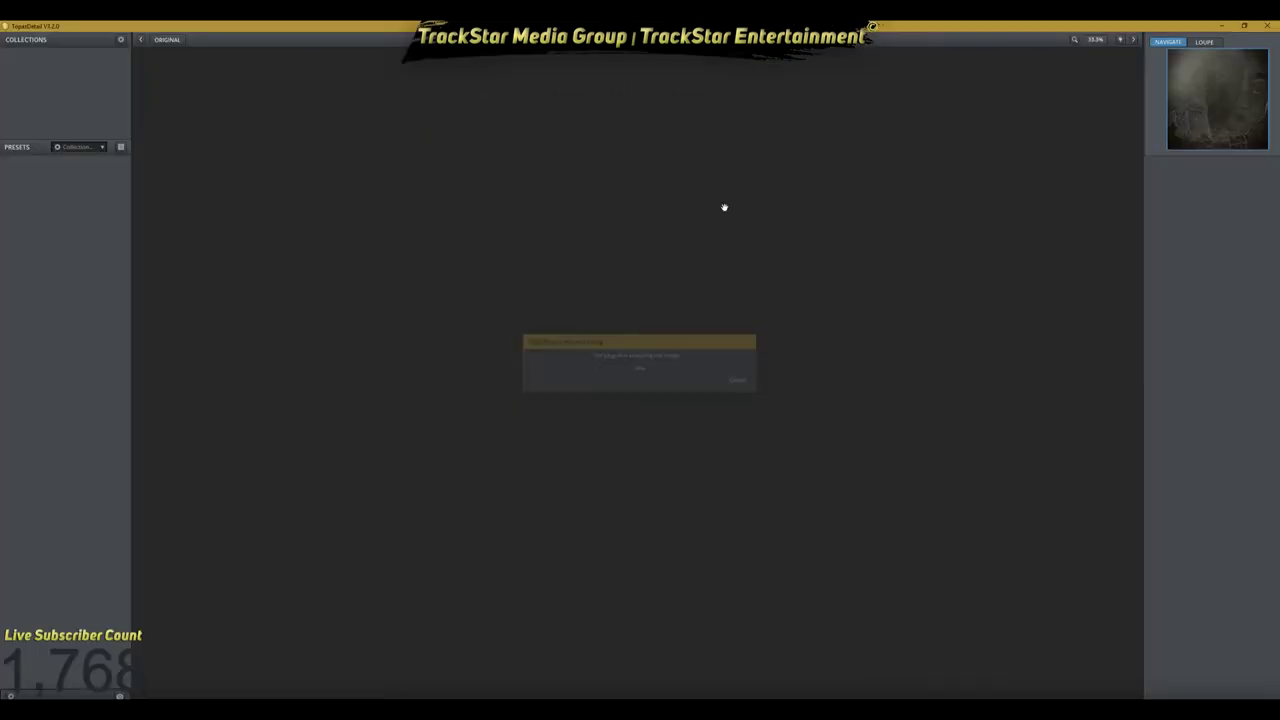
click(38, 70)
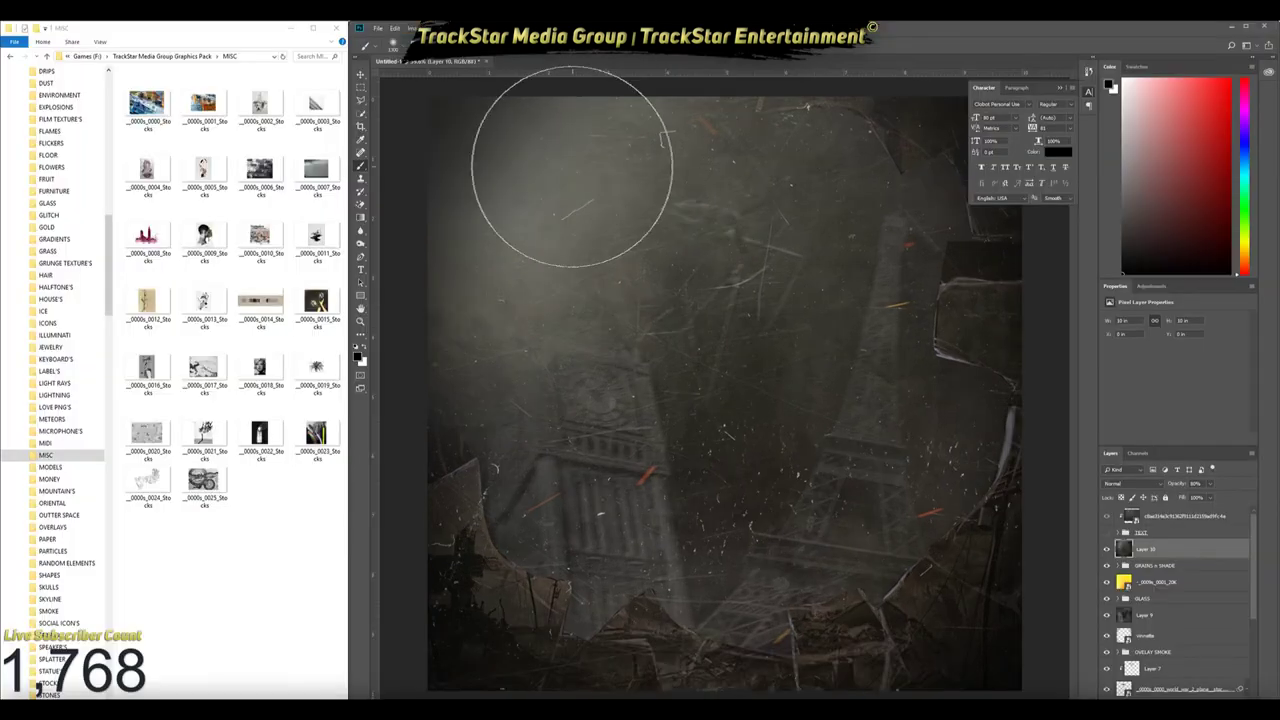
click(491, 28)
mouse_move(517, 261)
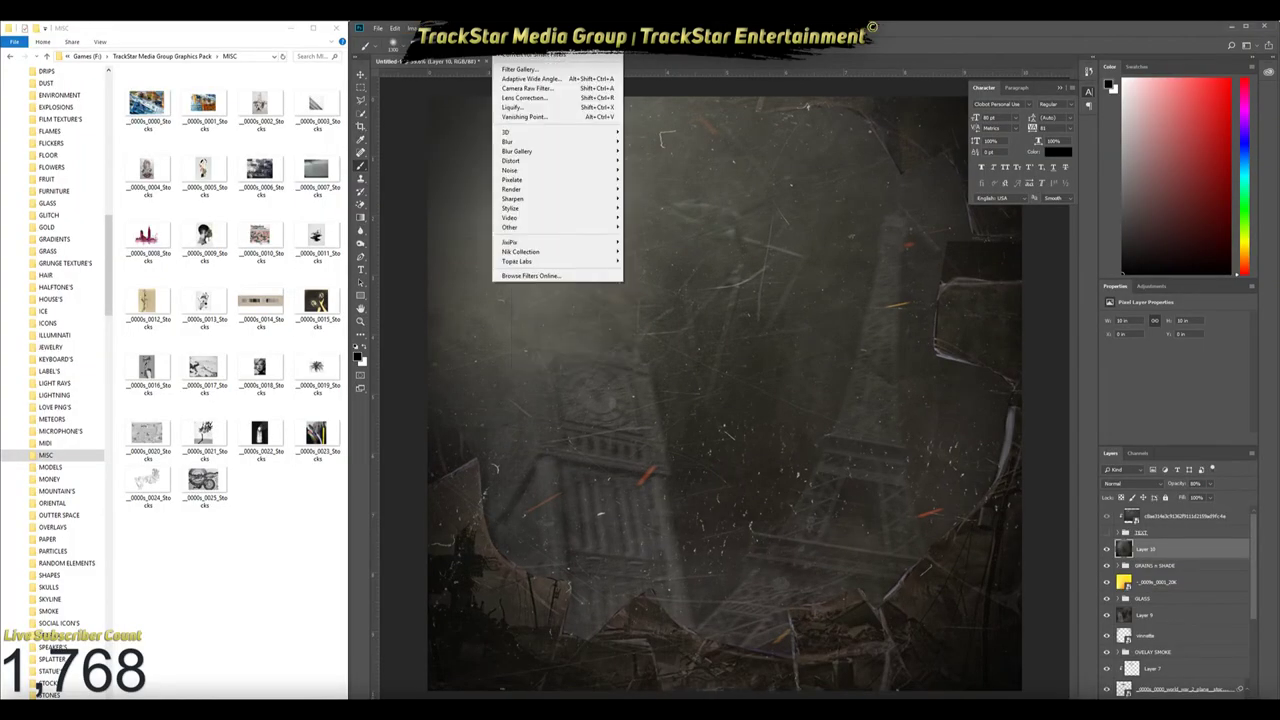
click(652, 261)
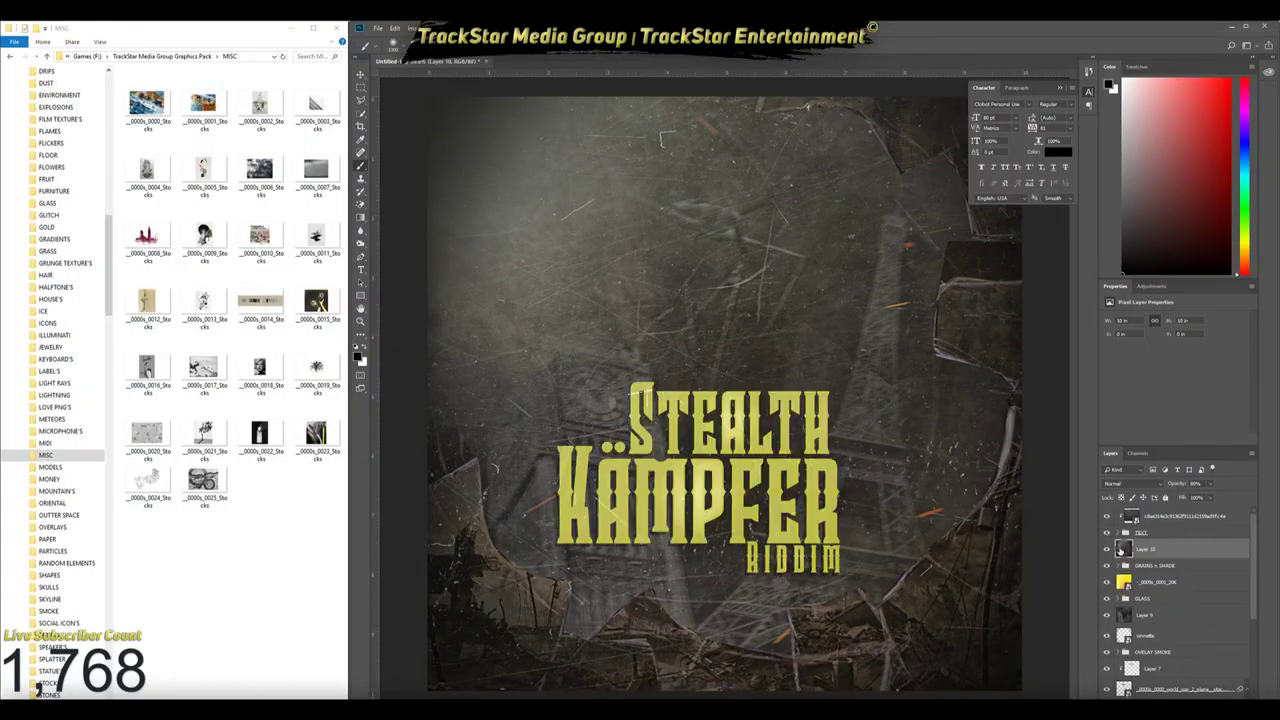
Lower Layer 10's opacity from 80% to 45% and open a new file browser window
drag(1198, 481, 693, 347)
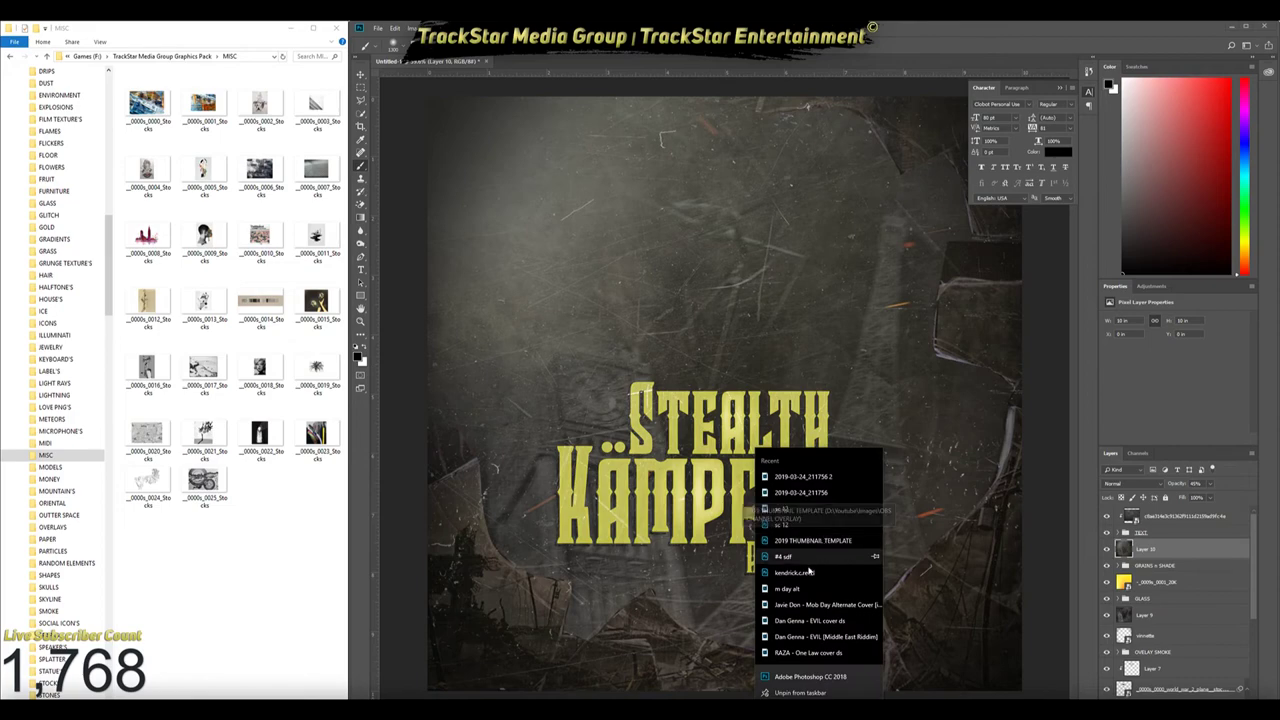
click(818, 515)
Browse Desktop > Fully Done, then Youtube > Images, and search that Images folder
click(481, 315)
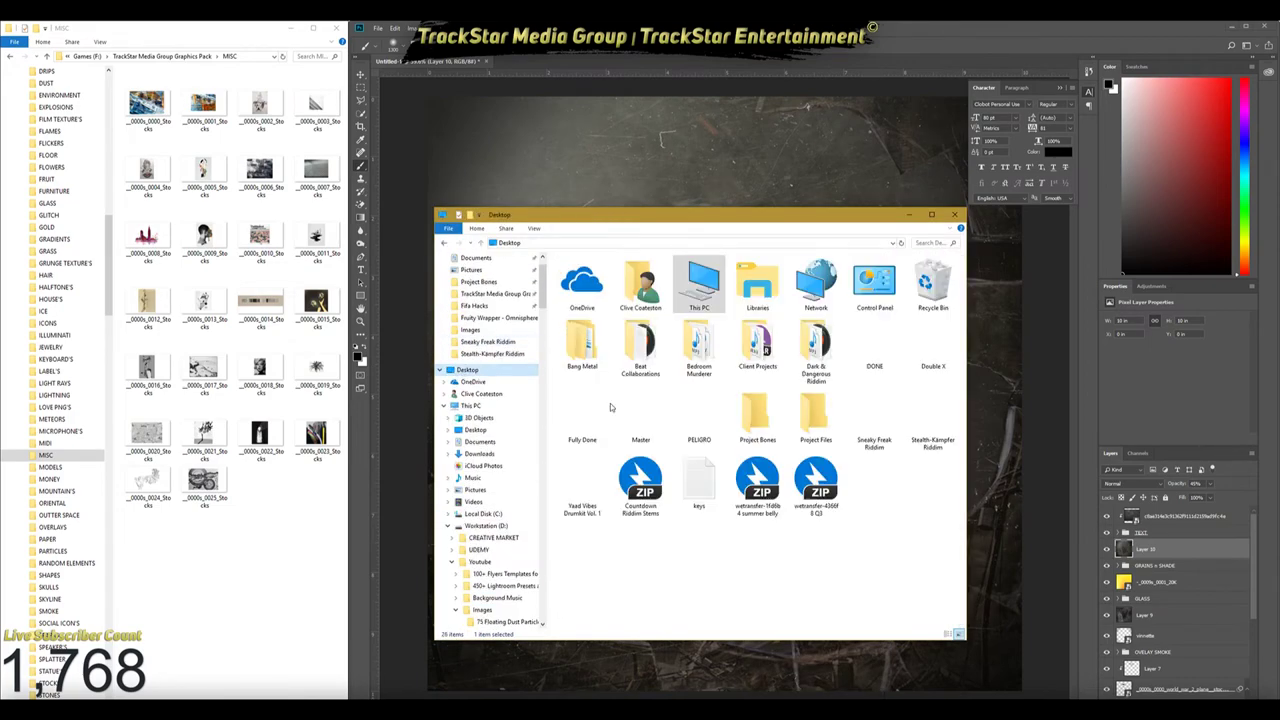
double_click(606, 423)
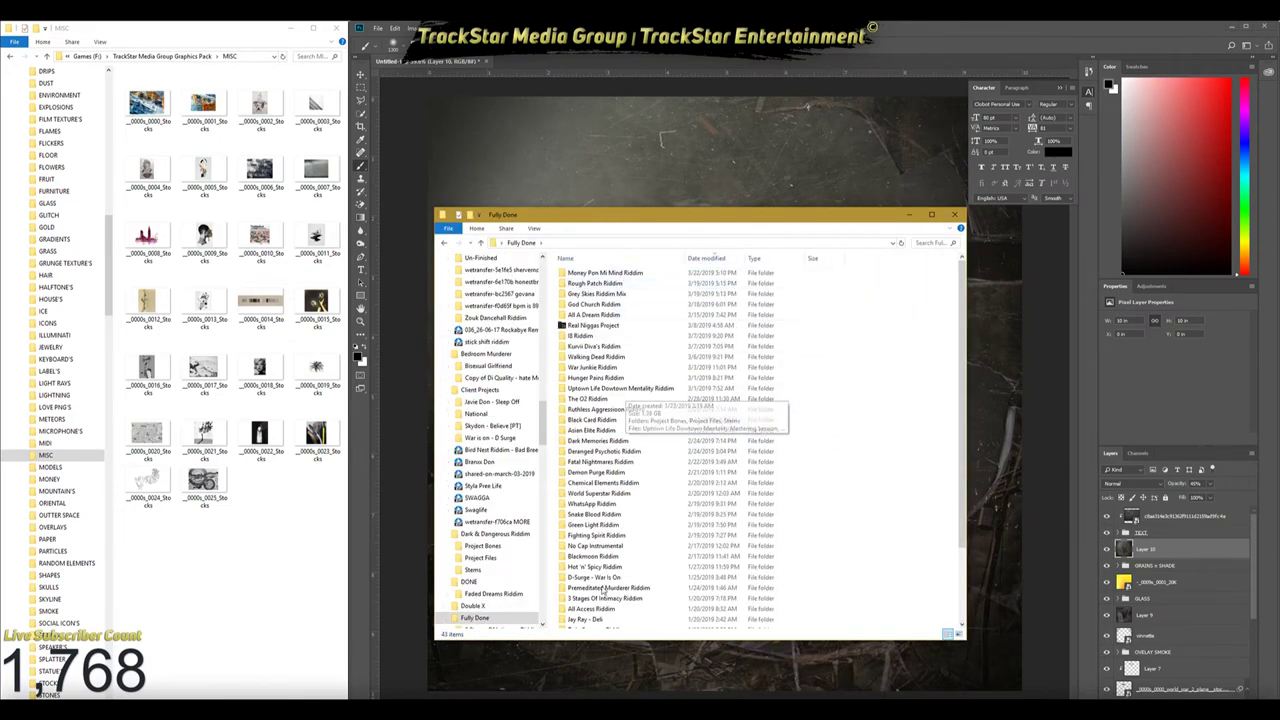
click(444, 245)
text(mob)
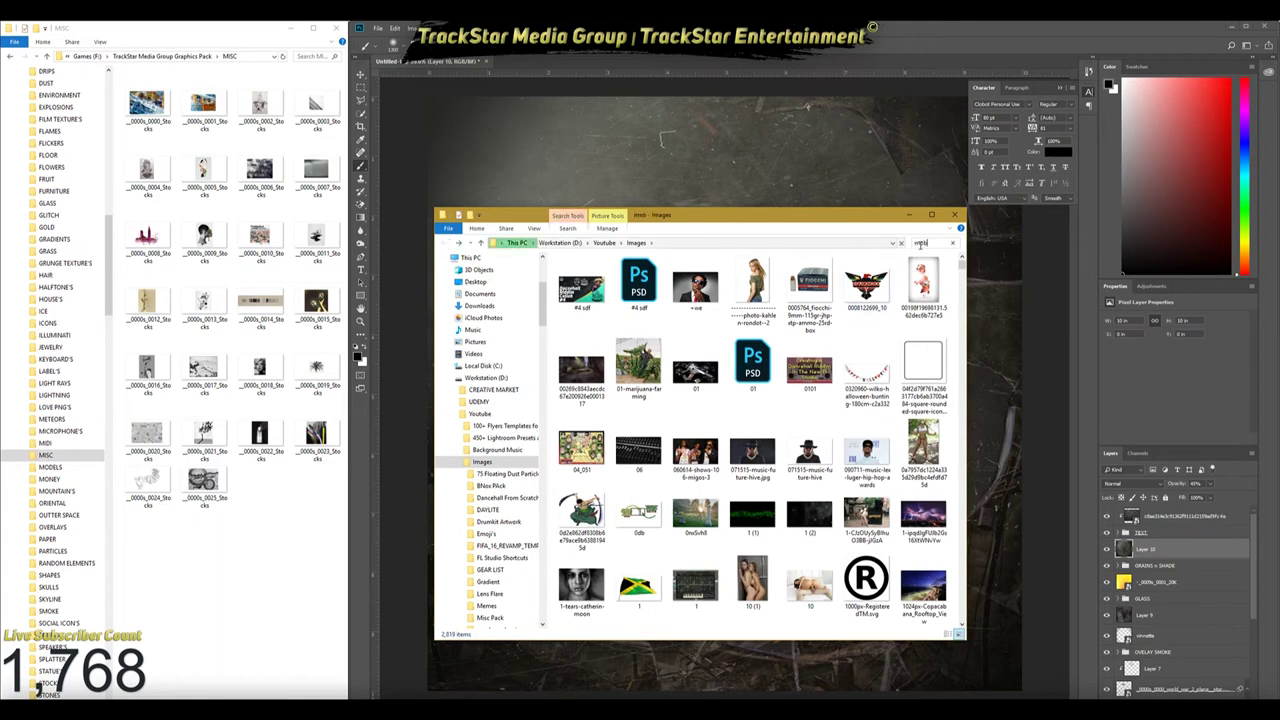
click(648, 121)
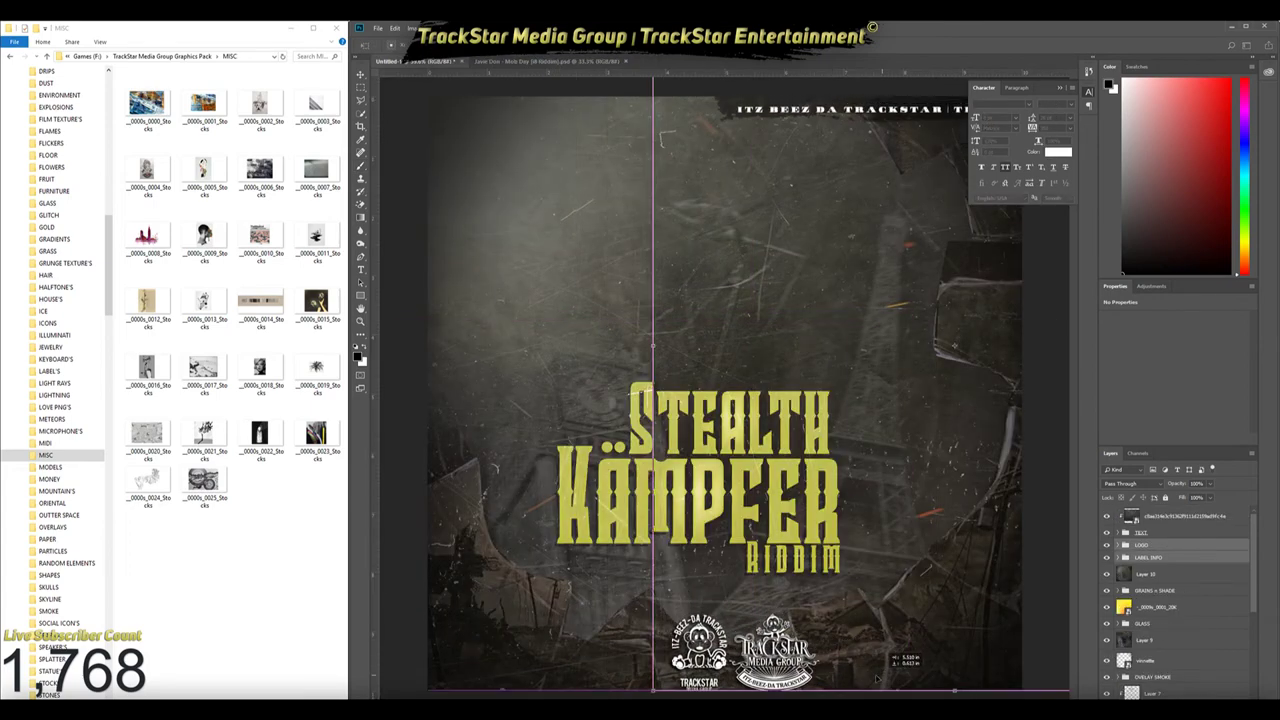
Centre the LOGO group along the cover's bottom and nudge the LABEL INFO band slightly down
drag(818, 606, 848, 616)
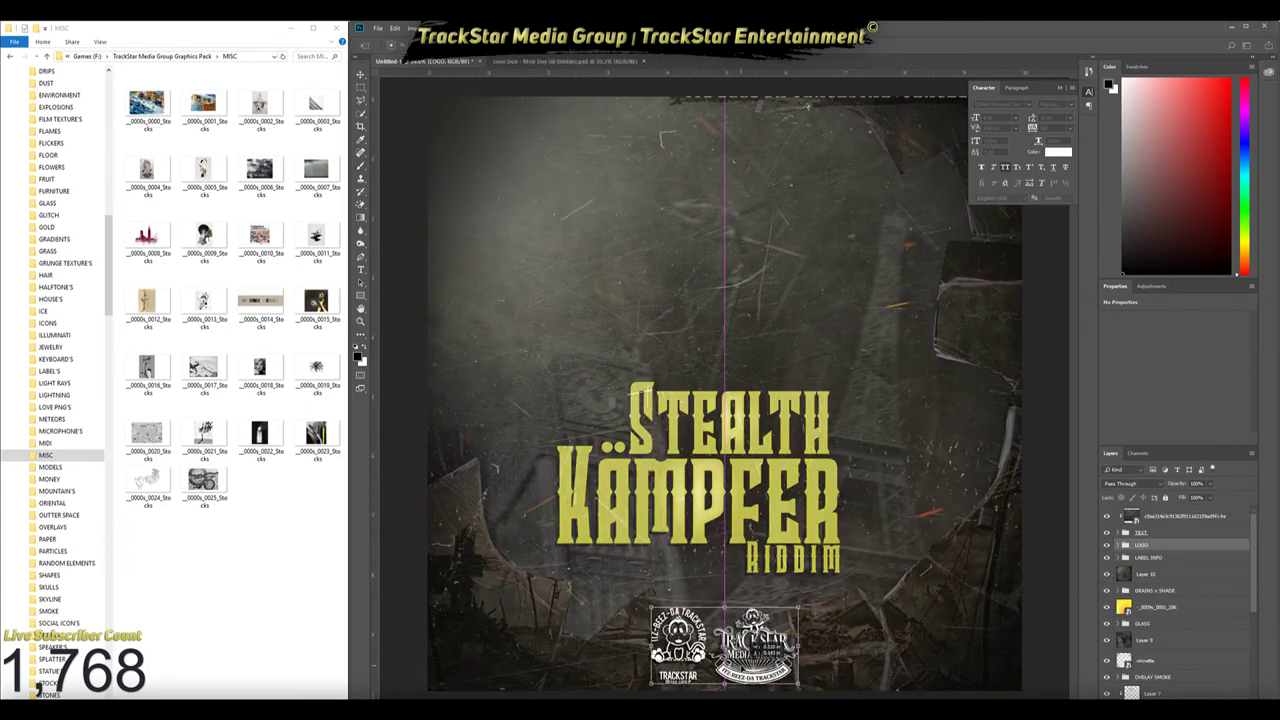
key(ctrl+minus)
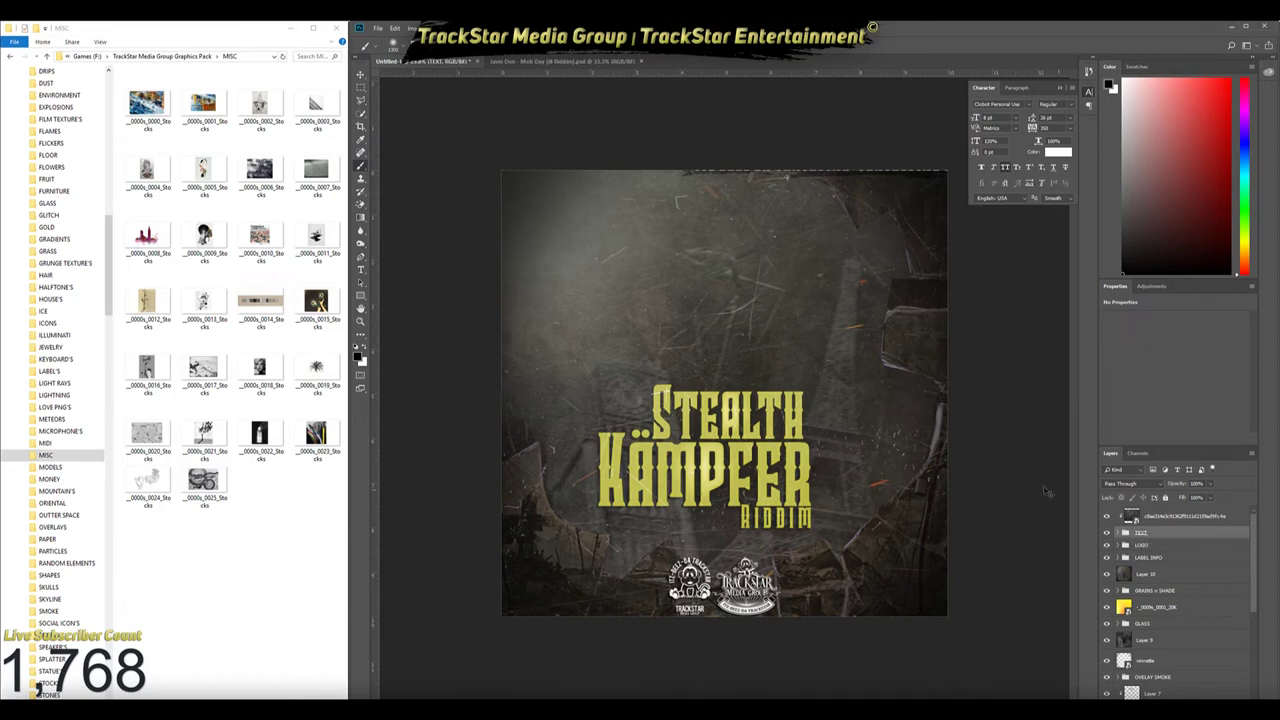
drag(660, 200, 663, 208)
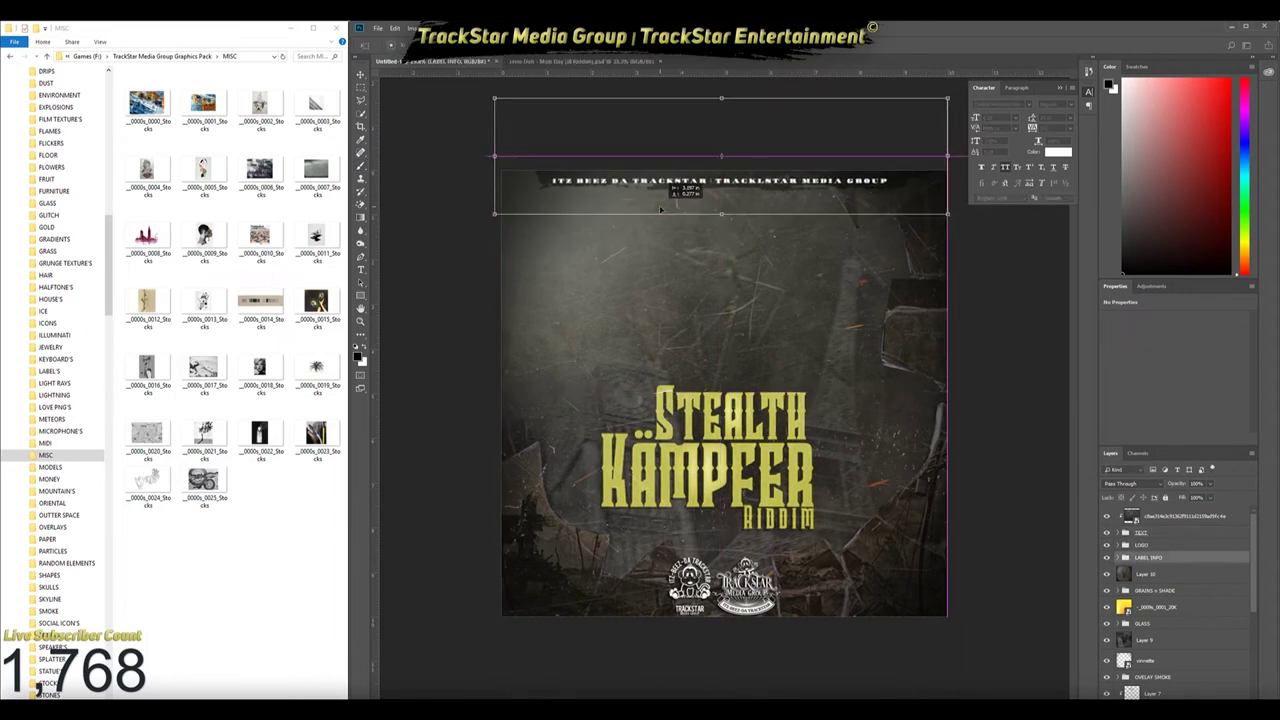
scroll(735, 280, up, 1)
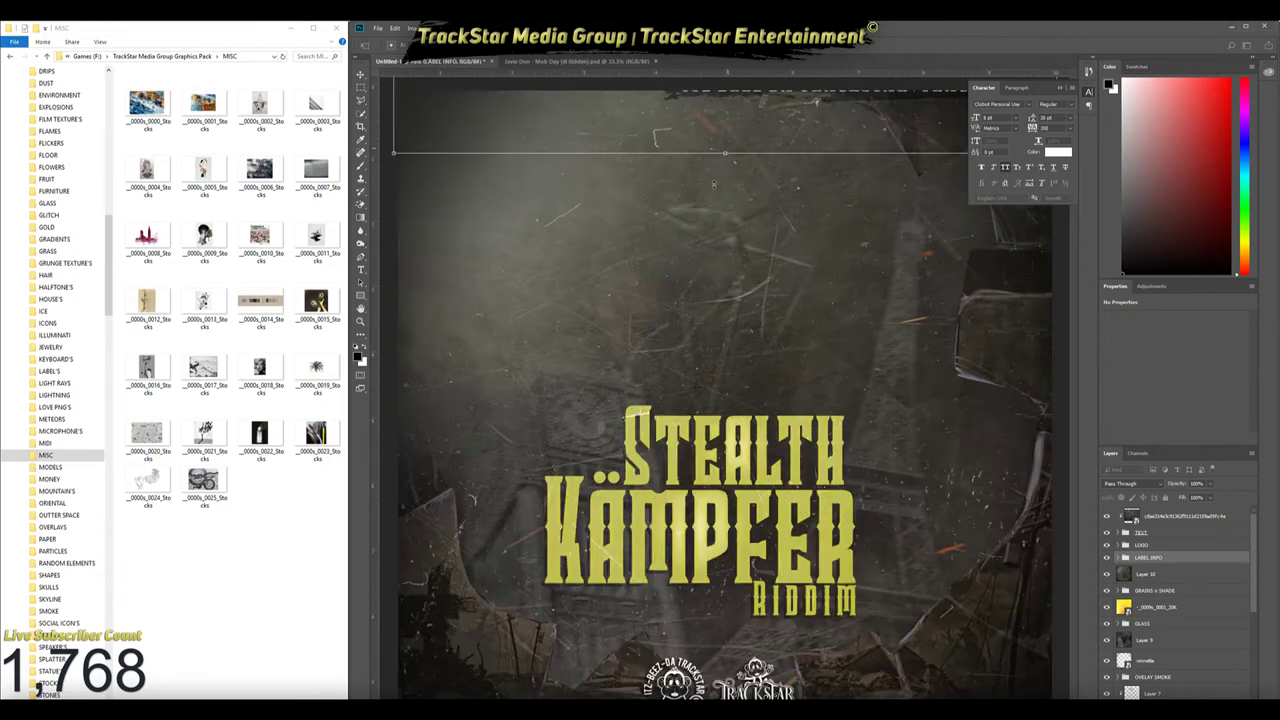
scroll(741, 277, up, 2)
scroll(741, 277, down, 3)
scroll(722, 268, up, 3)
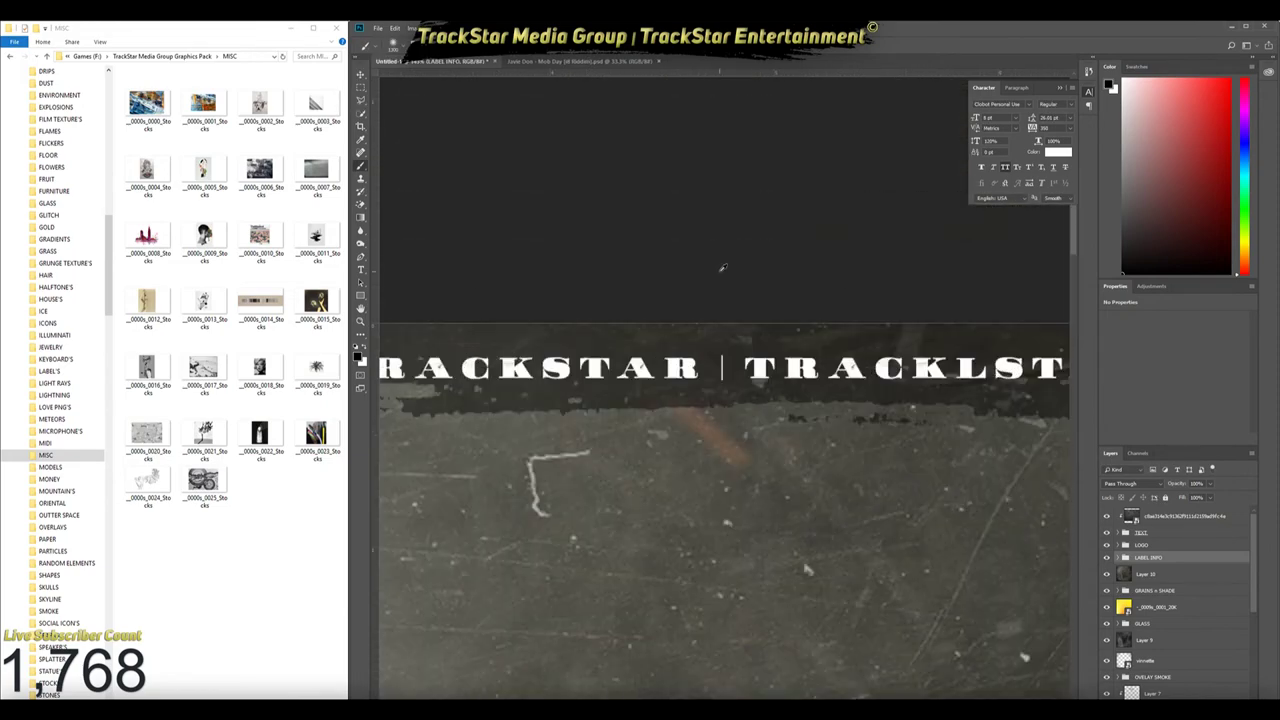
scroll(719, 271, down, 3)
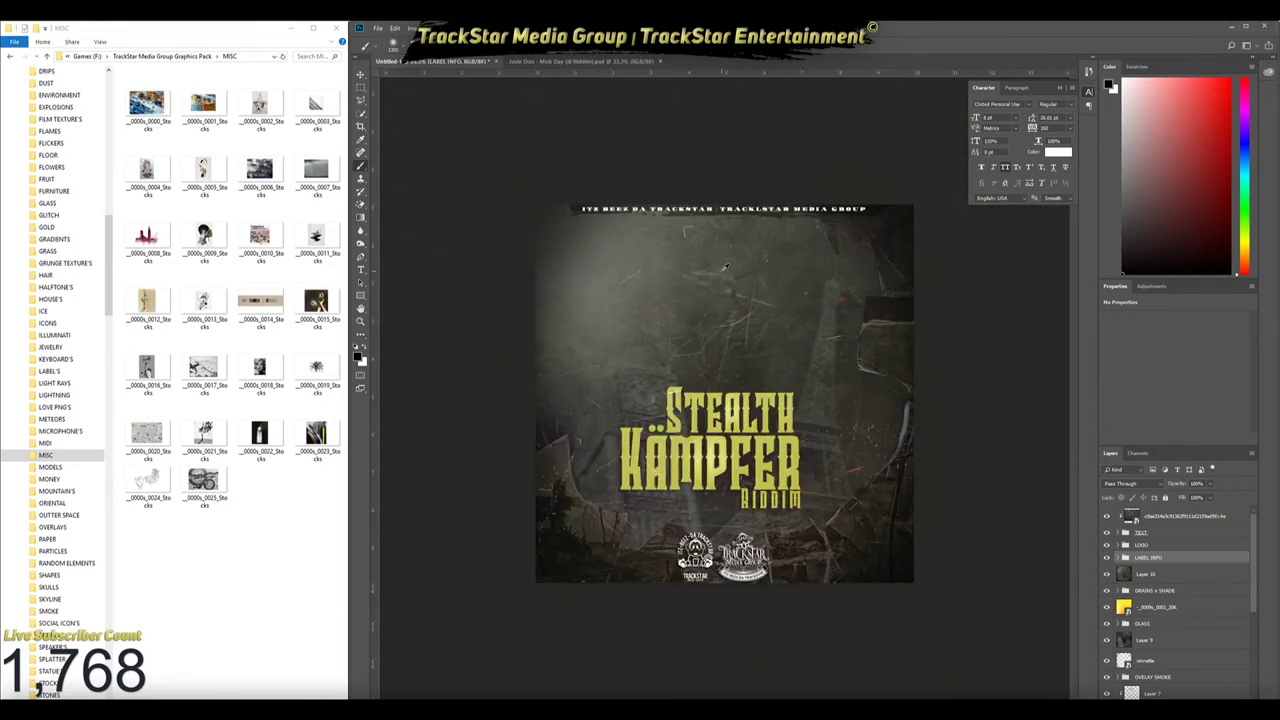
scroll(723, 269, up, 1)
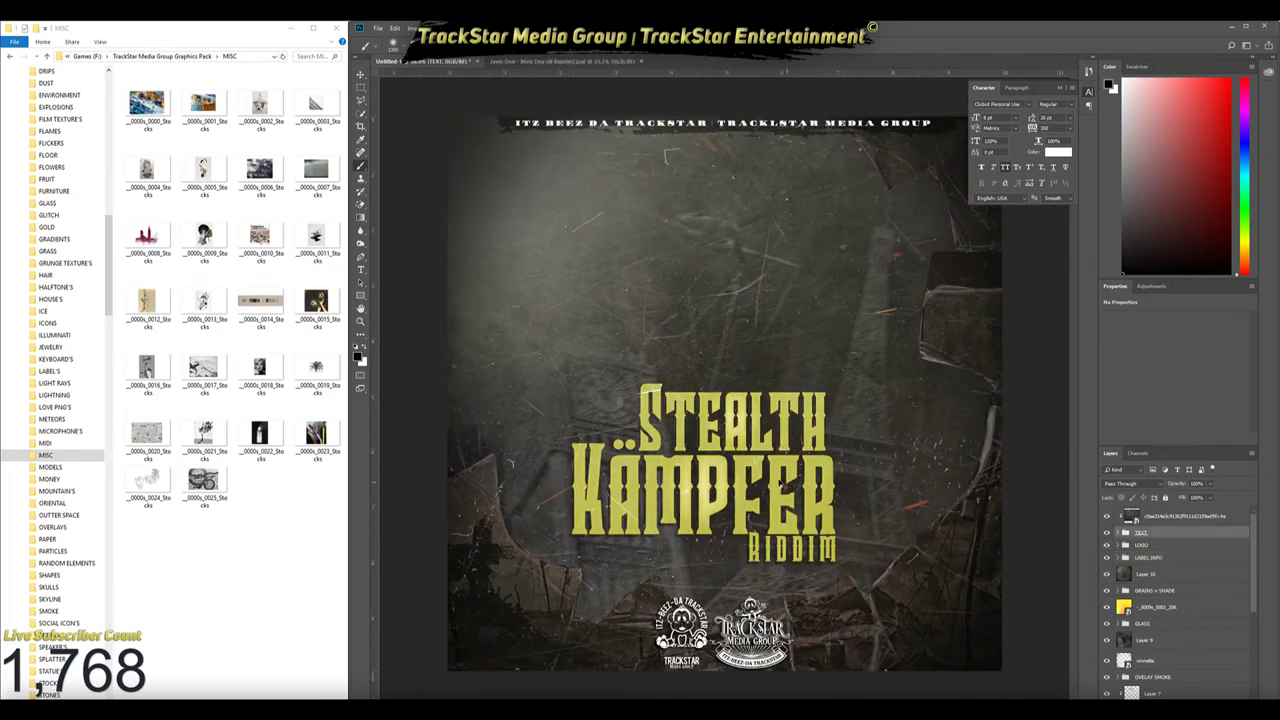
Link the overlay smart object with the TEXT group and move the title up slightly
click(1145, 516)
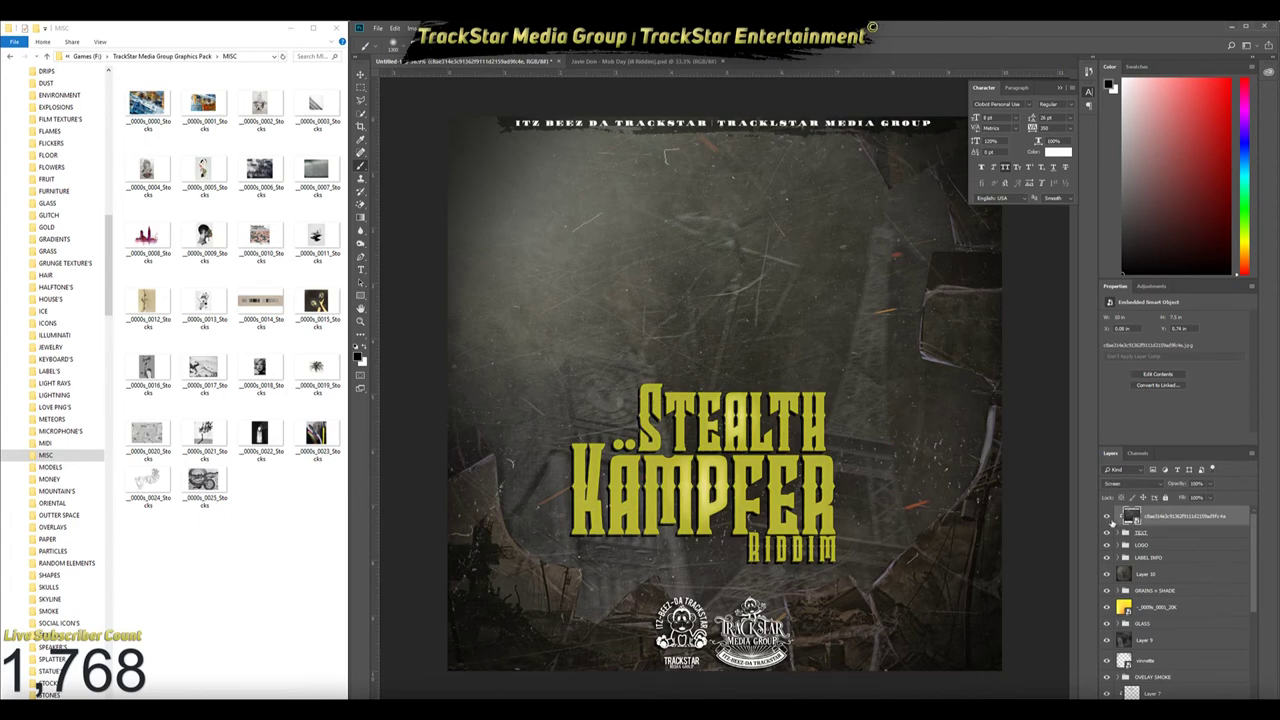
ctrl+click(1141, 532)
right_click(1141, 532)
click(1141, 484)
drag(747, 463, 763, 417)
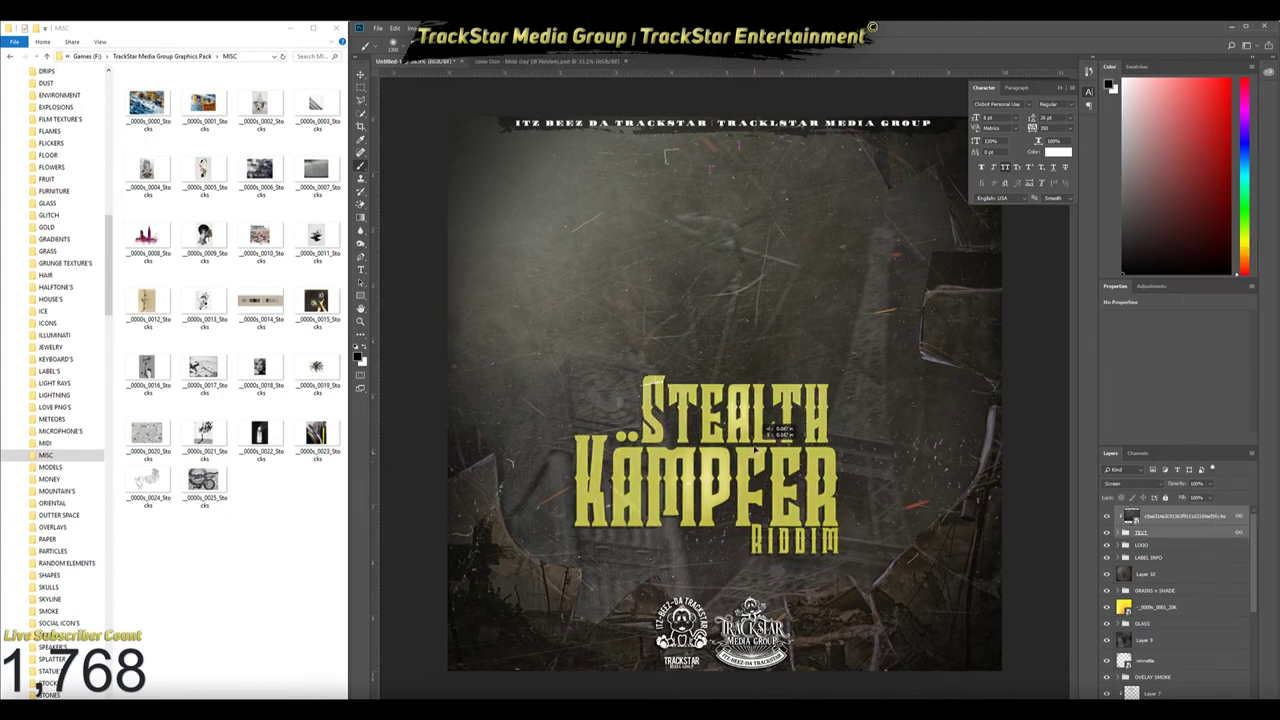
Scale up the linked Stealth Kämpfer Riddim title and shift it right and down
key(ctrl+t)
key(ctrl+minus)
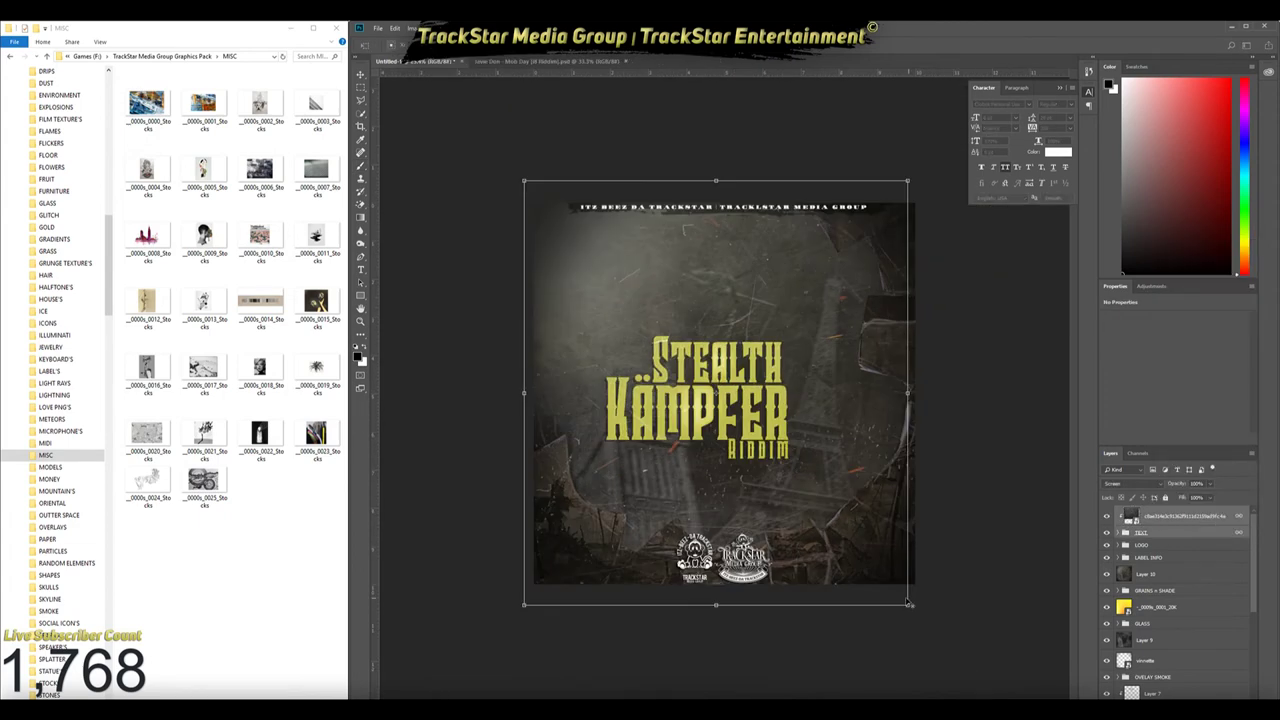
drag(918, 607, 966, 670)
key(Return)
drag(690, 441, 730, 430)
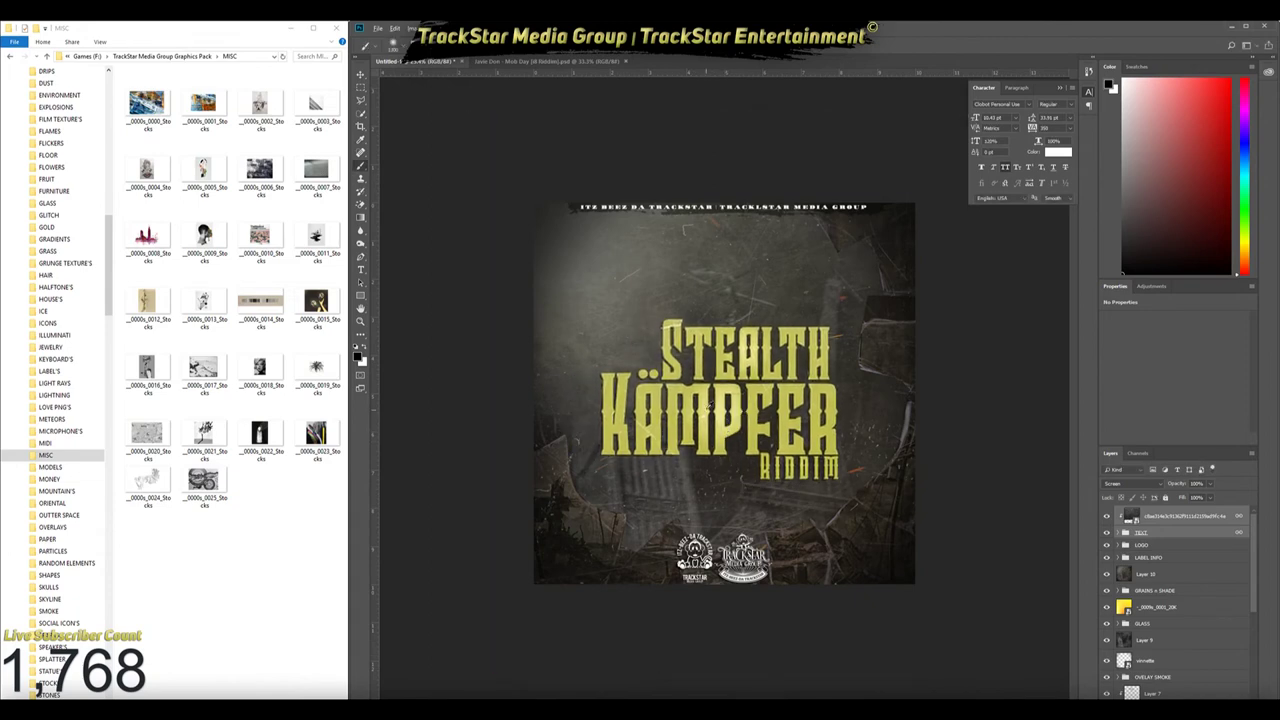
key(ctrl+plus)
key(ctrl+minus)
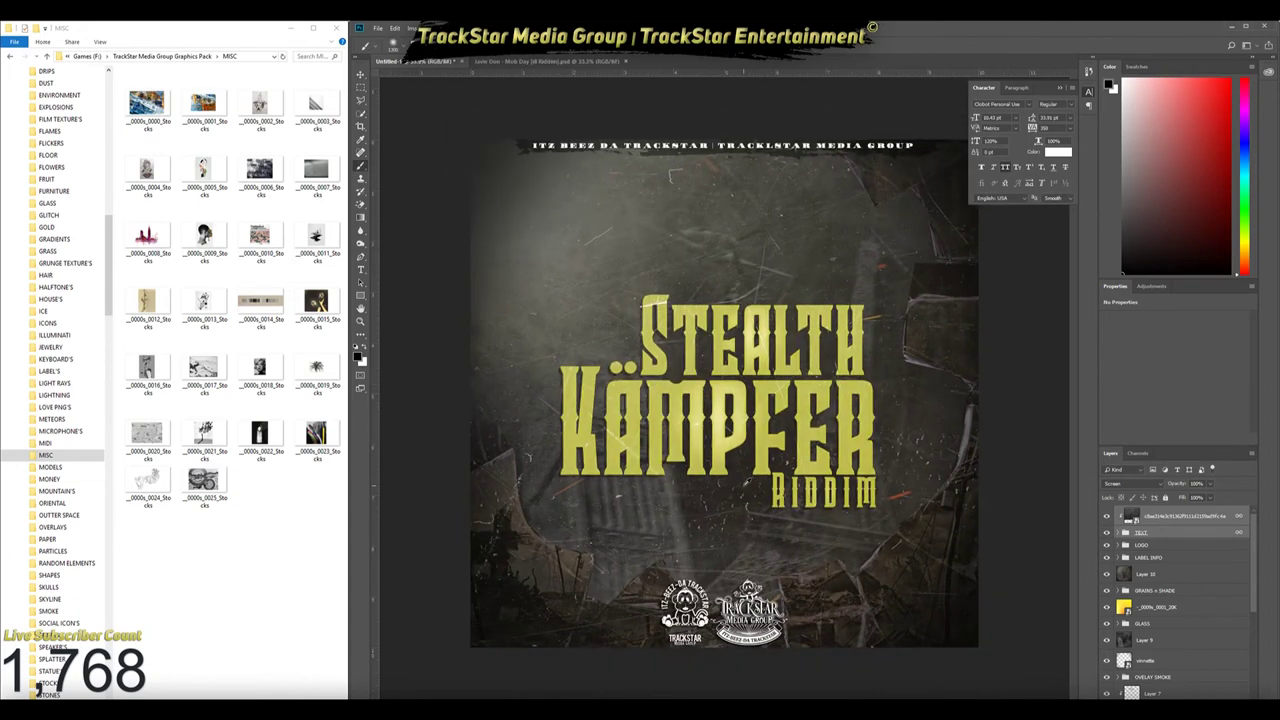
Place a flame image from the FLAMES folder, sized into the cover's lower-right area
click(50, 635)
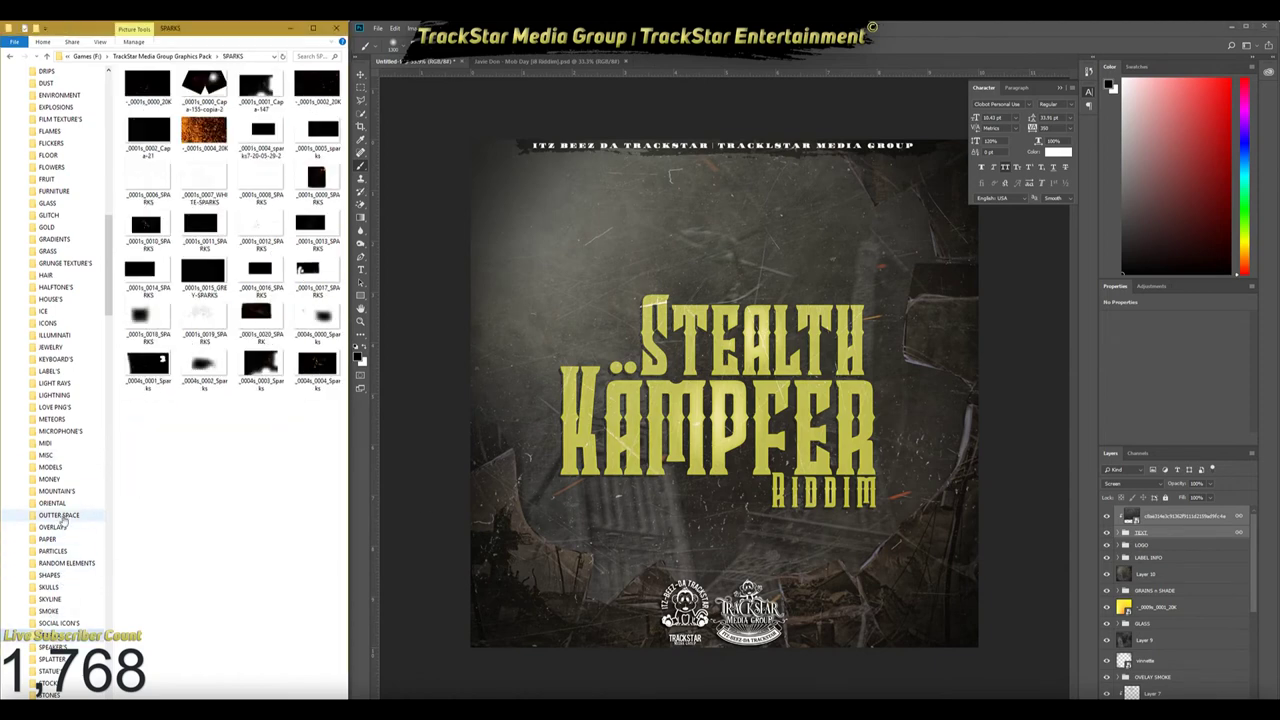
scroll(60, 330, up, 4)
click(49, 263)
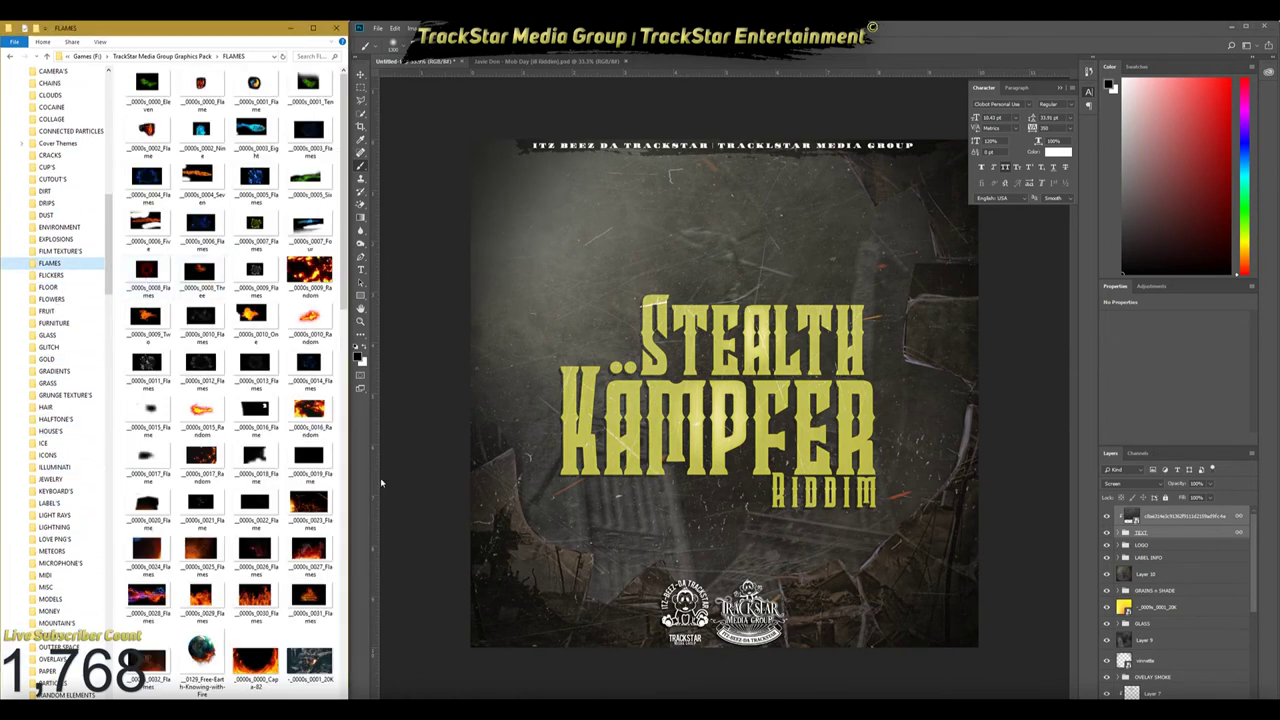
drag(643, 628, 700, 480)
drag(623, 351, 763, 466)
key(Return)
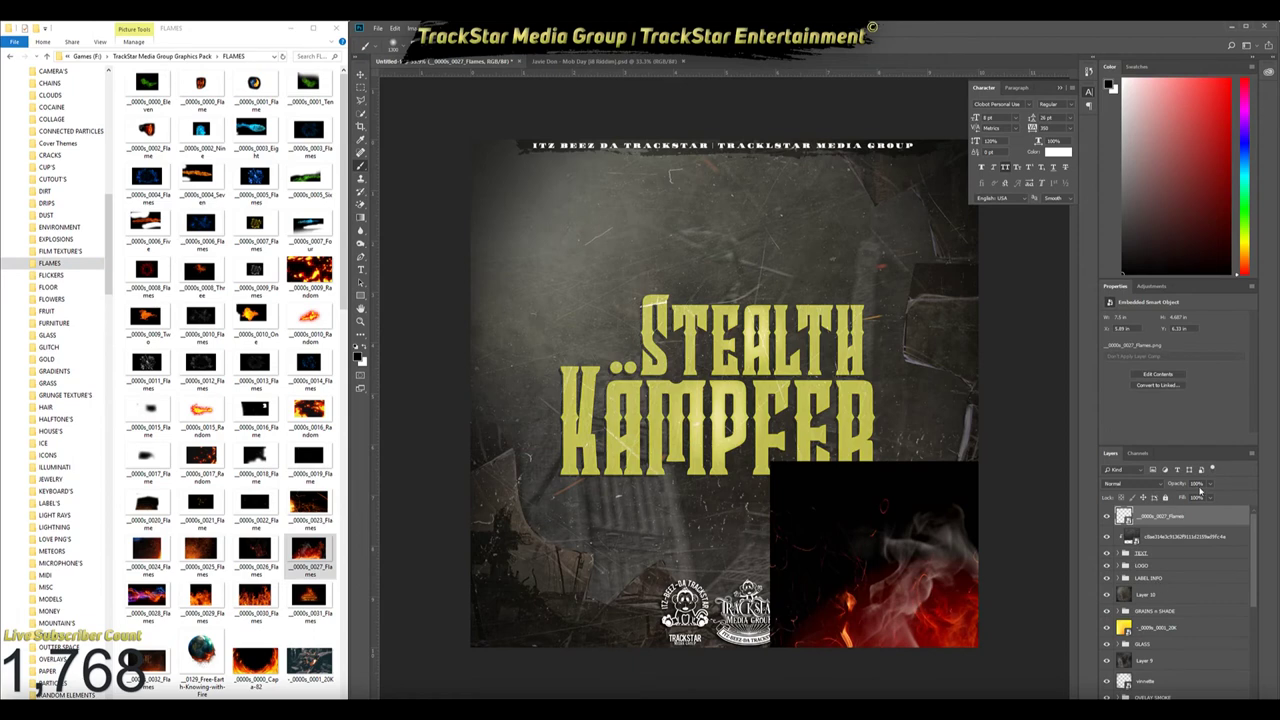
Push the flames further into the bottom-right corner and view the whole cover
scroll(1160, 488, down, 4)
scroll(1160, 488, down, 2)
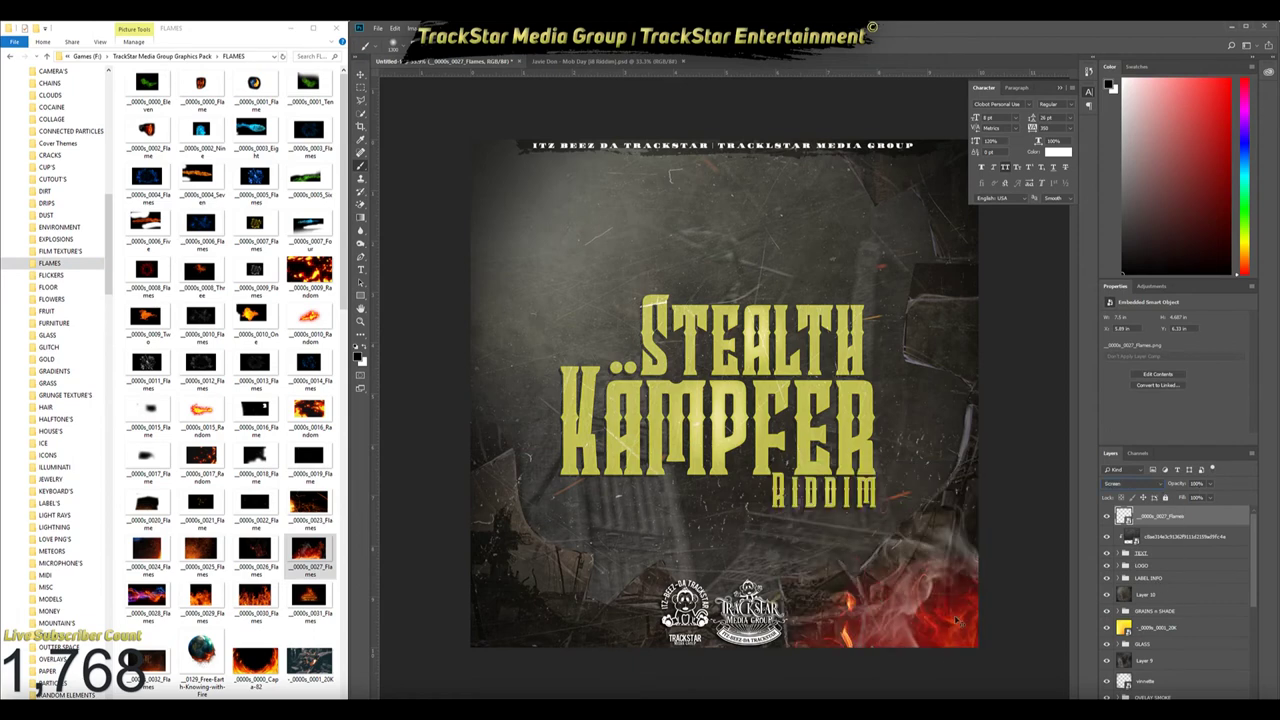
drag(955, 618, 1060, 647)
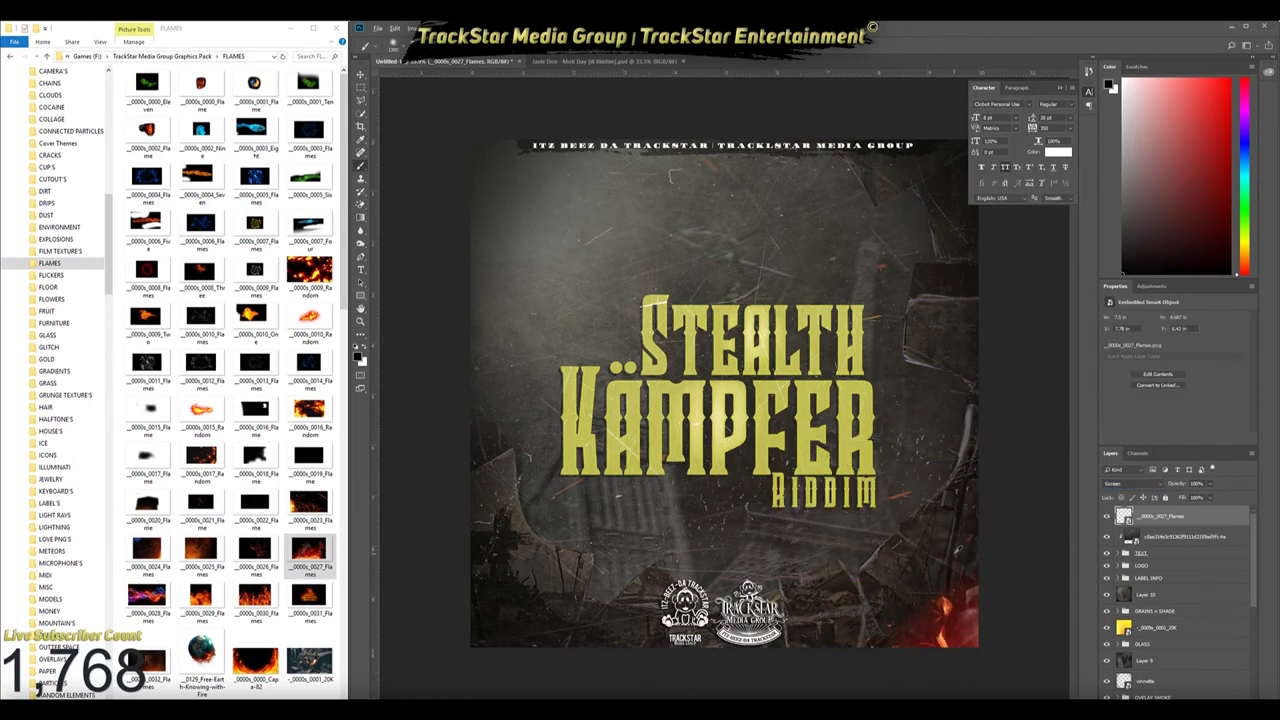
key(ctrl+minus)
scroll(186, 586, down, 2)
scroll(200, 570, down, 3)
scroll(230, 550, down, 3)
scroll(258, 536, down, 3)
scroll(260, 525, down, 3)
scroll(275, 500, down, 3)
scroll(290, 470, down, 3)
scroll(305, 440, down, 2)
scroll(290, 442, down, 3)
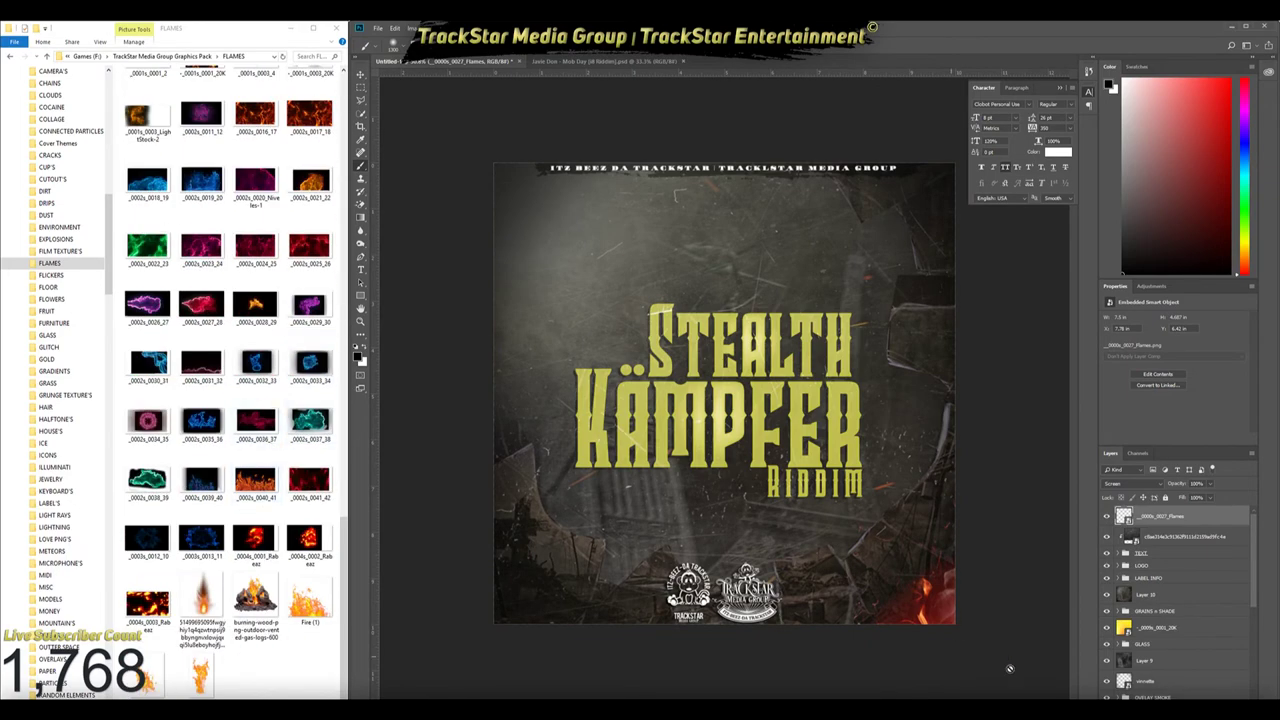
Duplicate the flames layer and rotate the copy onto the cover's left side
key(ctrl+j)
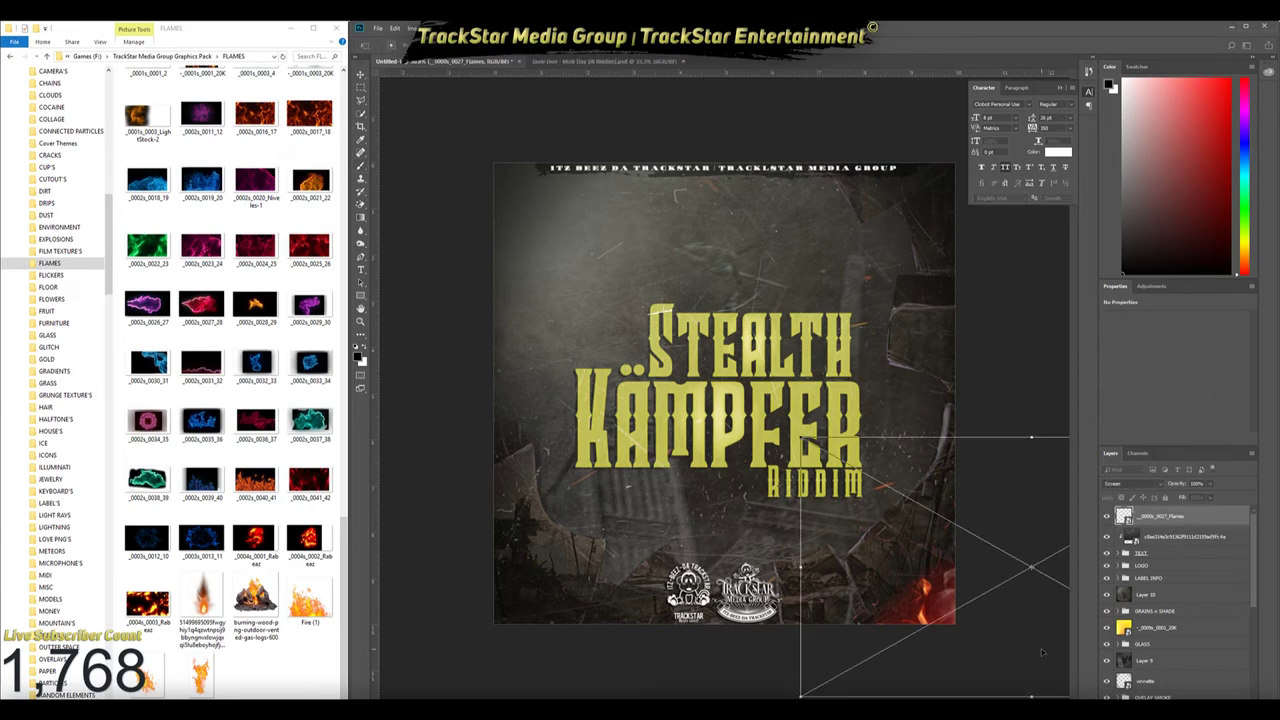
key(ctrl+t)
mouse_move(1000, 640)
mouse_down()
mouse_move(608, 678)
mouse_move(615, 645)
mouse_up()
key(Return)
Add a second flame copy at the centre and tuck it into the TEXT group behind the letters
key(ctrl+j)
key(ctrl+t)
drag(541, 378, 876, 376)
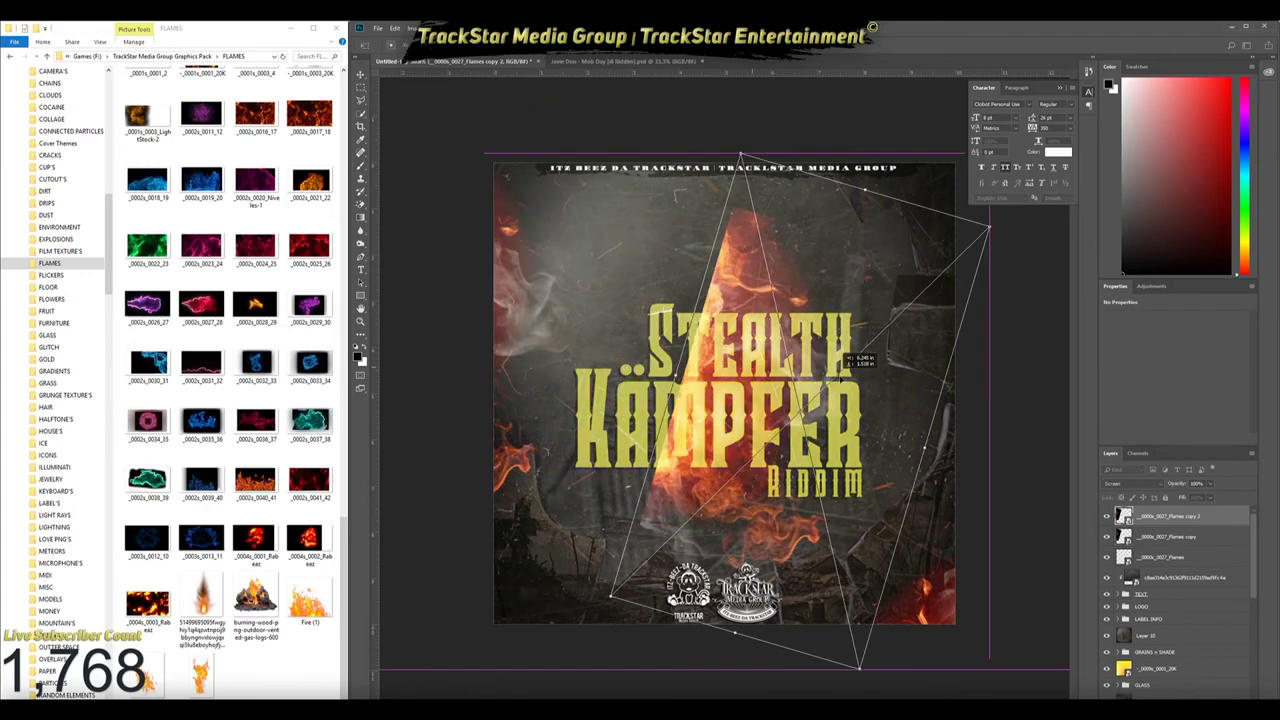
key(Escape)
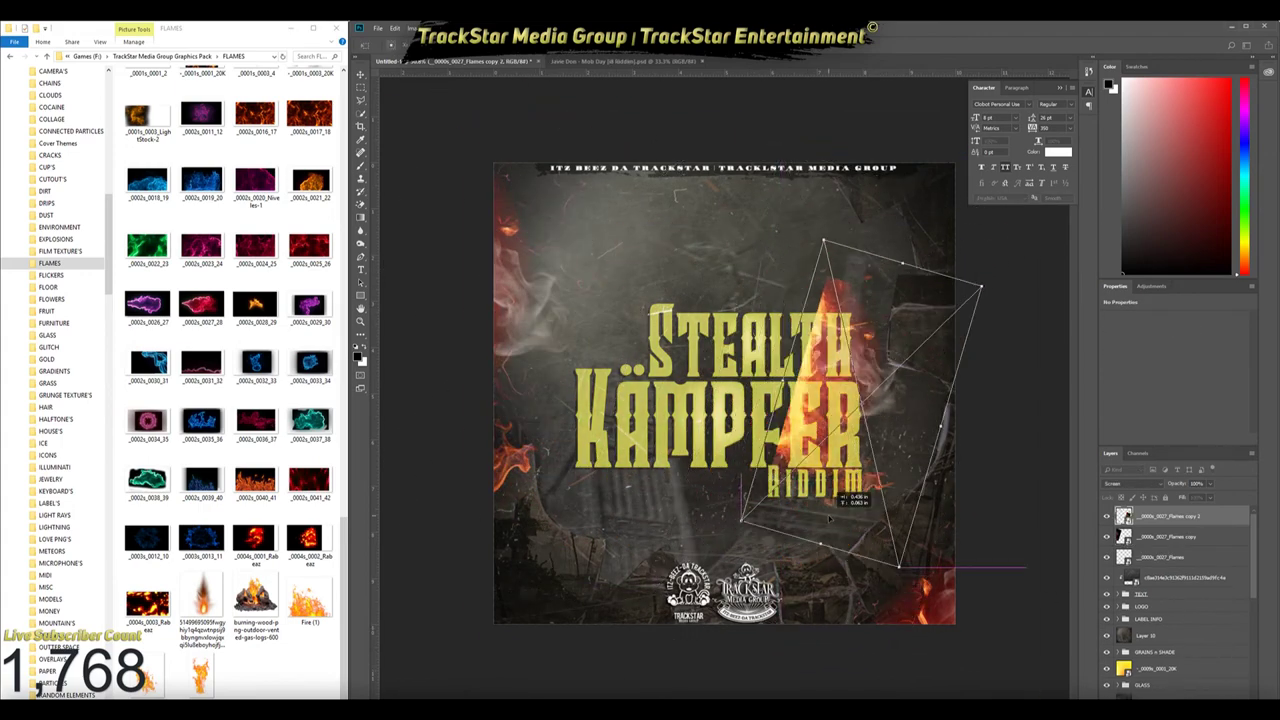
scroll(1162, 621, down, 1)
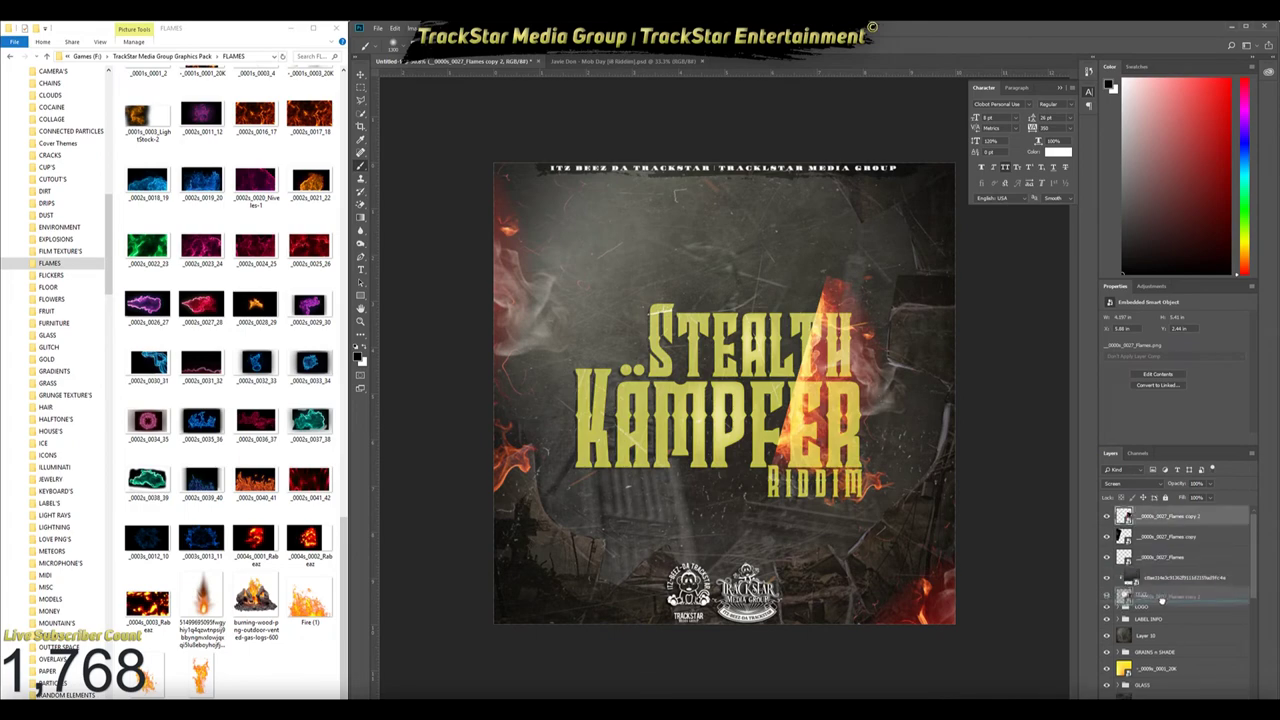
drag(1160, 522, 1136, 576)
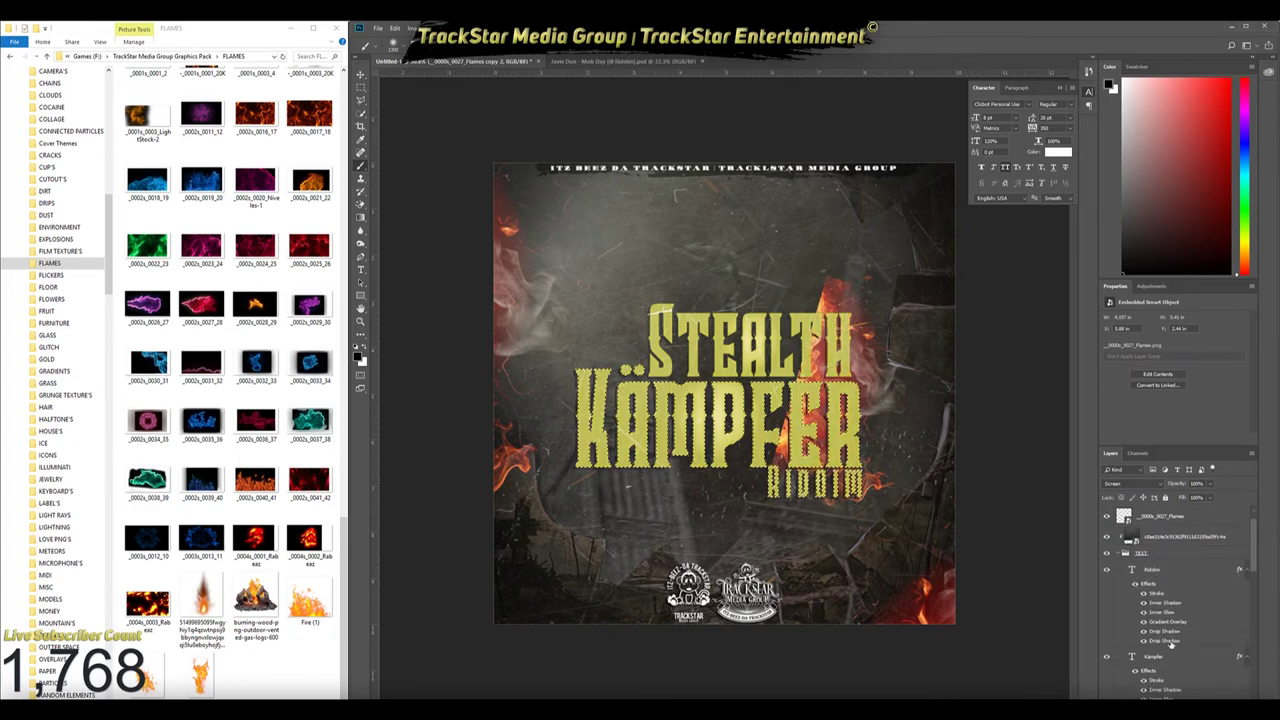
Mask the second flame copy with the title lettering selection so fire no longer crosses the letters
scroll(1160, 582, down, 2)
ctrl+click(1126, 552)
key(ctrl+plus)
key(ctrl+plus)
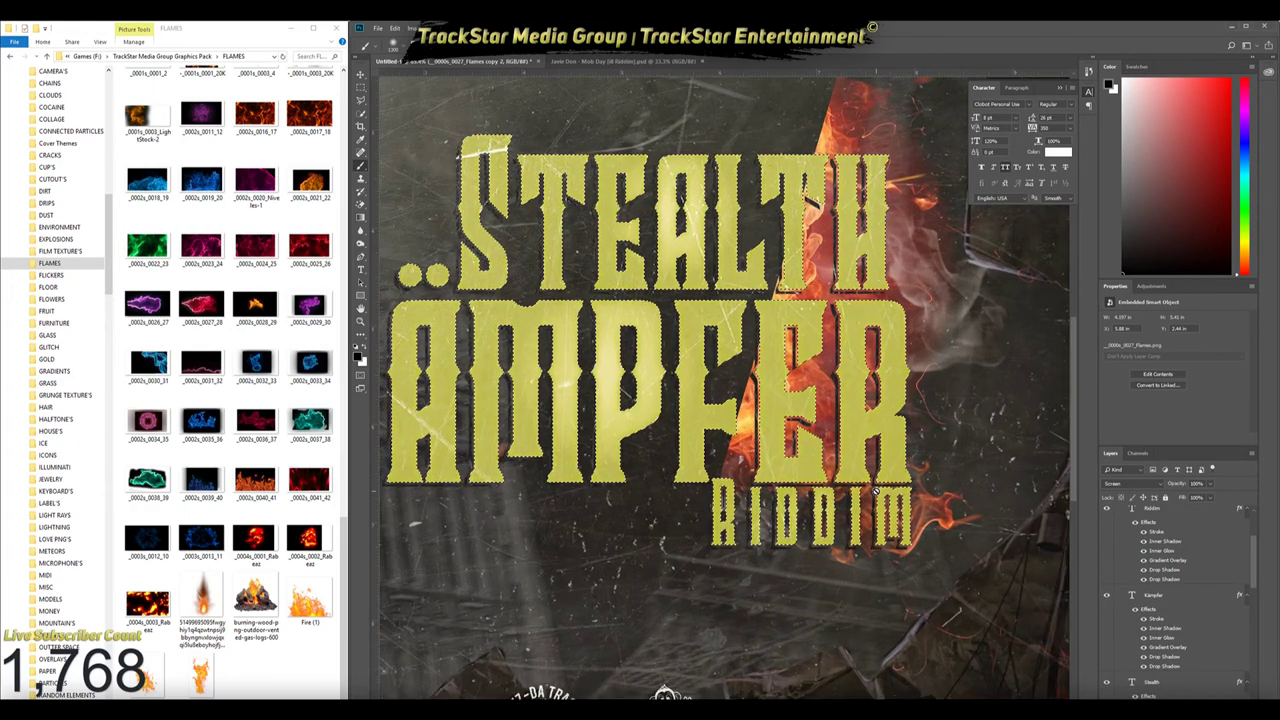
scroll(1160, 620, down, 3)
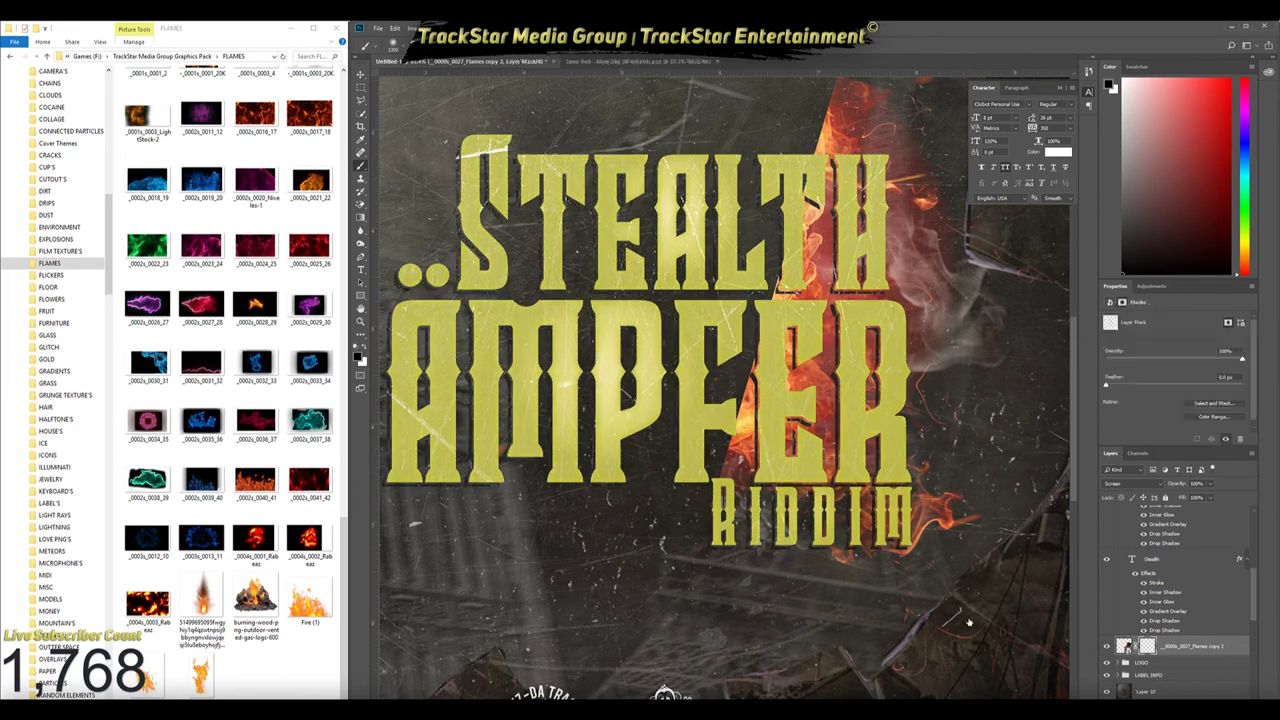
click(1162, 710)
ctrl+click(1148, 648)
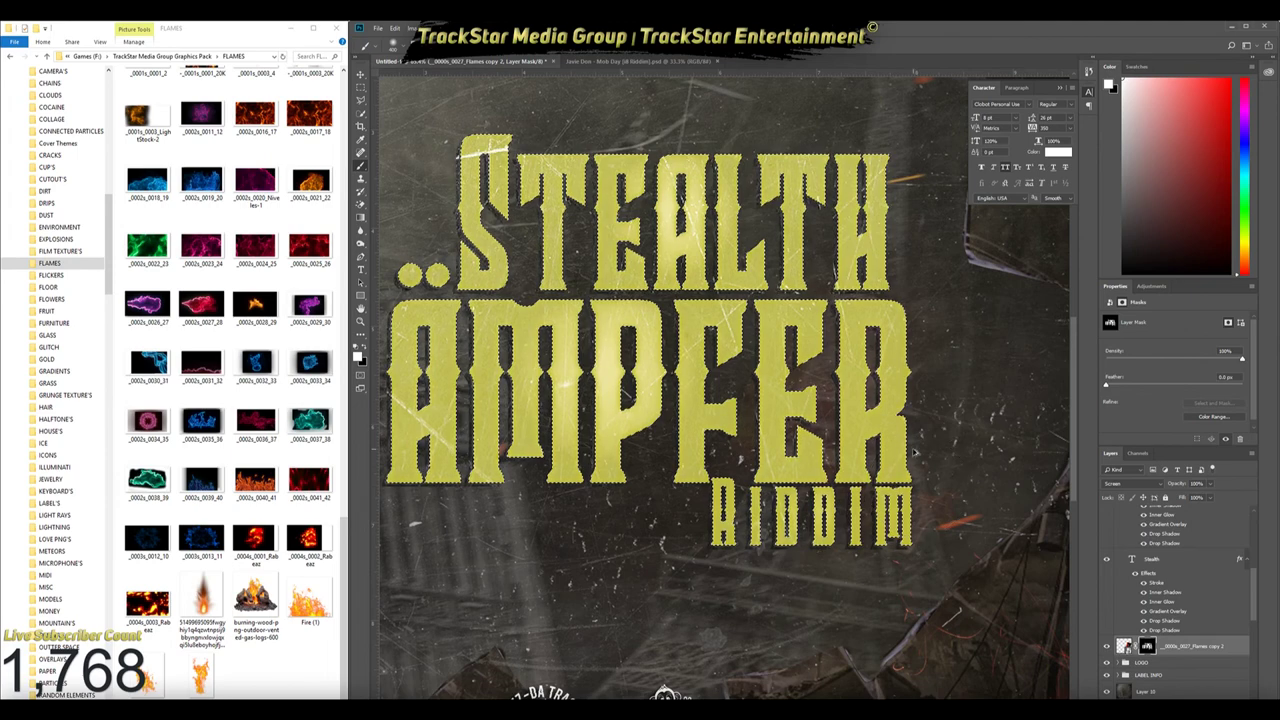
key(ctrl+d)
key(ctrl+0)
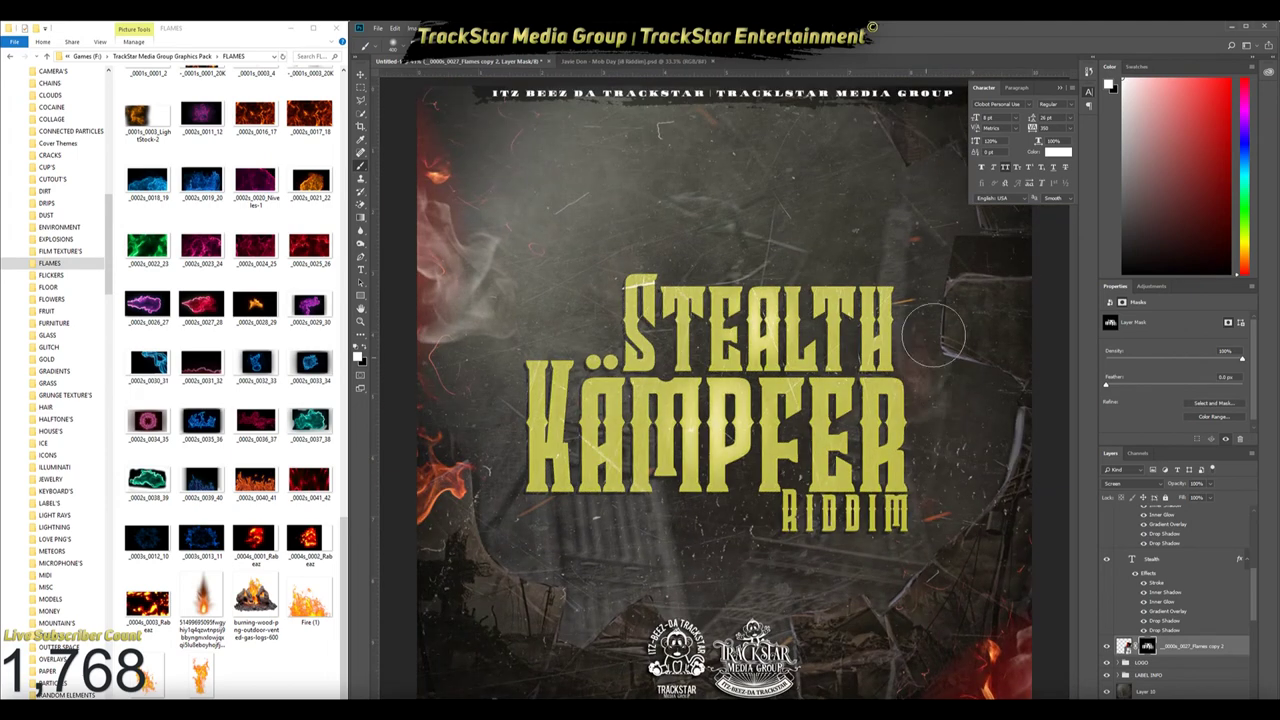
Check the brush options, fit the cover in view, and duplicate the flame layer
right_click(936, 450)
key(Escape)
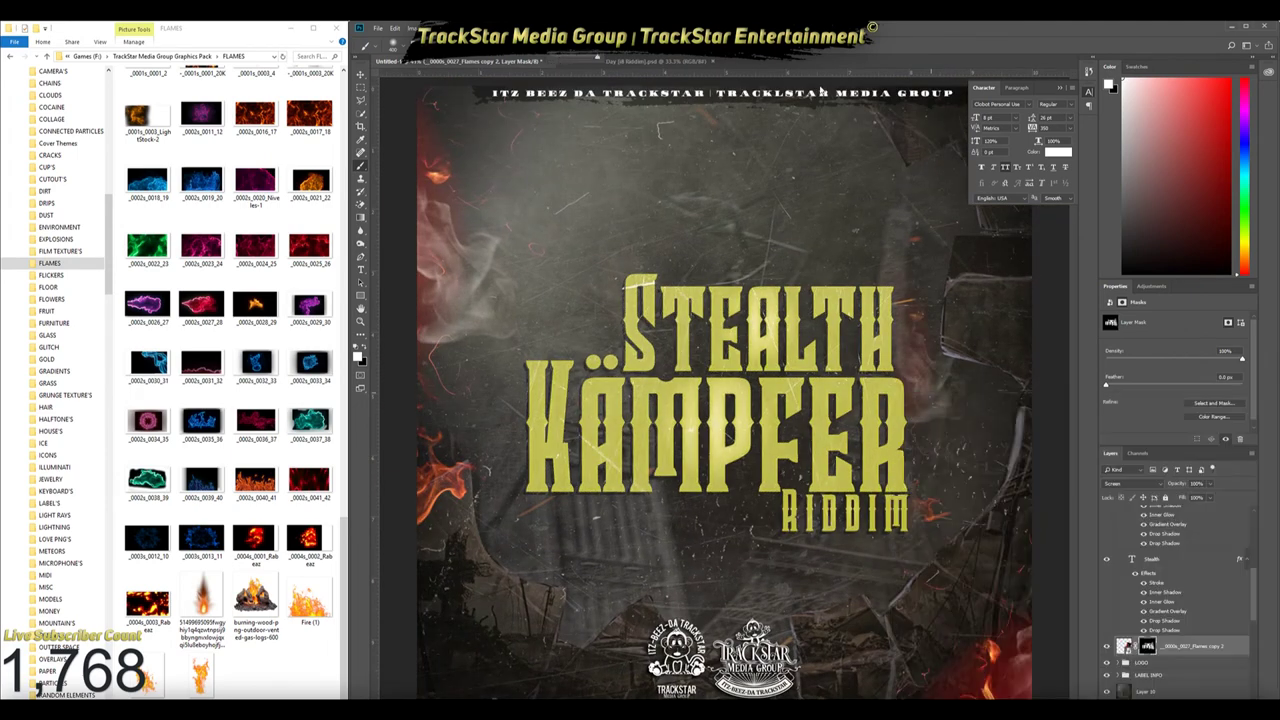
scroll(943, 300, up, 2)
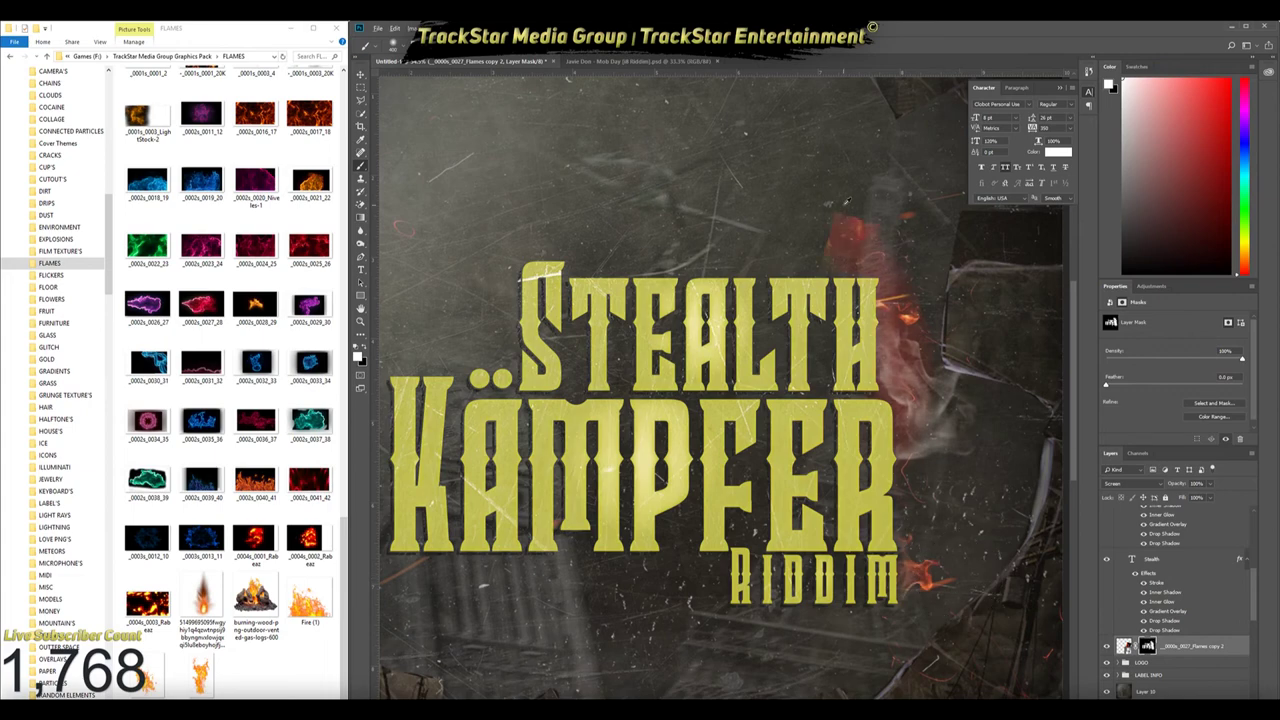
scroll(822, 262, up, 2)
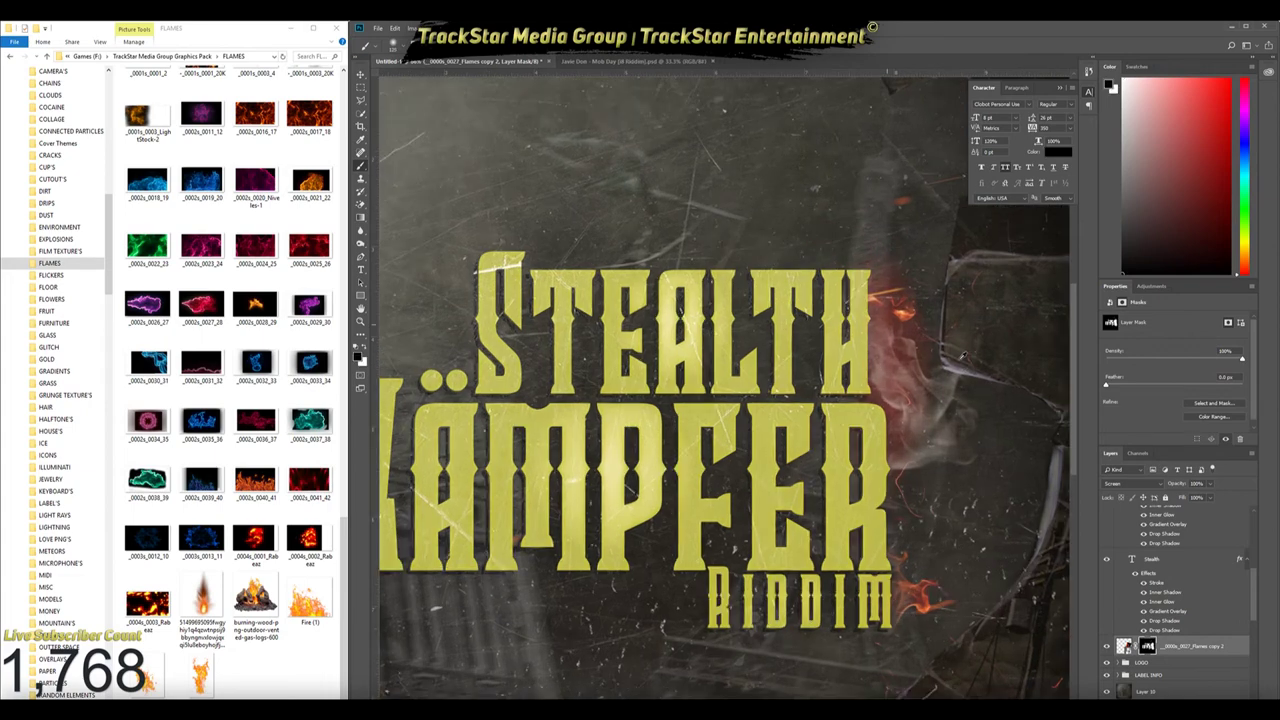
scroll(800, 230, up, 1)
scroll(753, 167, down, 1)
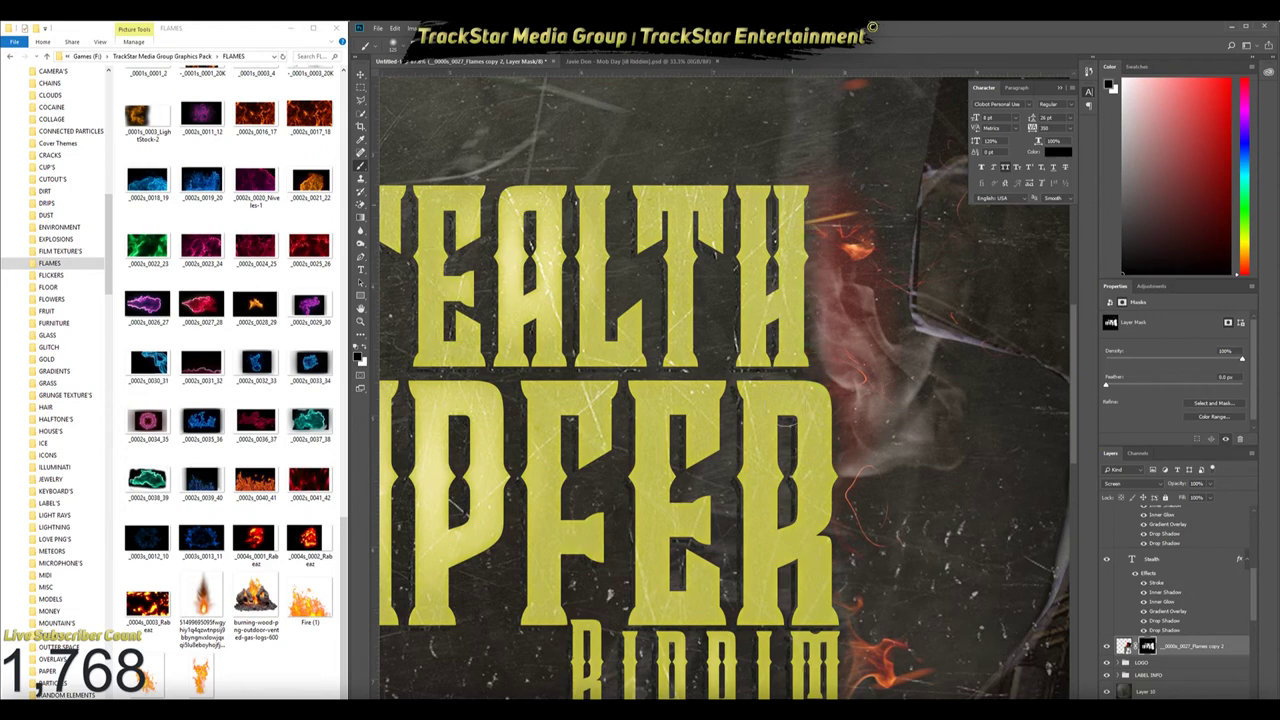
key(ctrl+0)
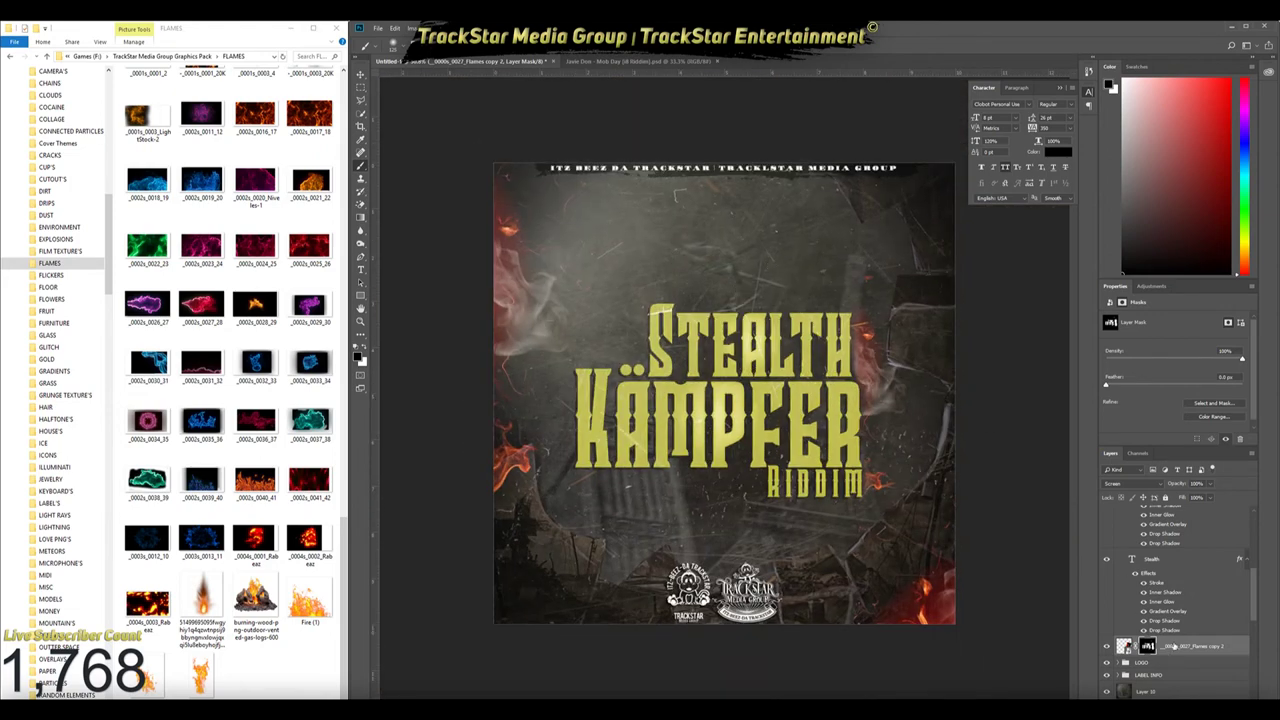
key(ctrl+j)
Move the new flame copy to the left of the title and target its layer mask
drag(900, 420, 740, 516)
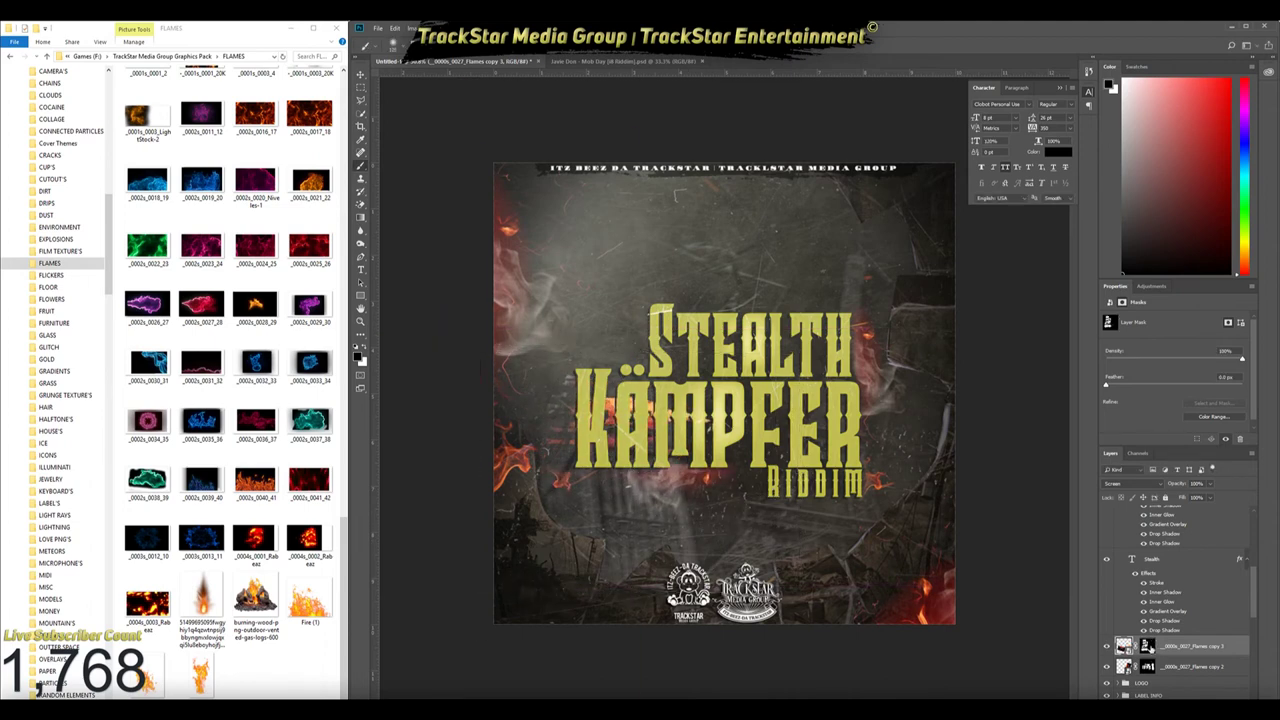
click(1147, 646)
scroll(631, 400, up, 2)
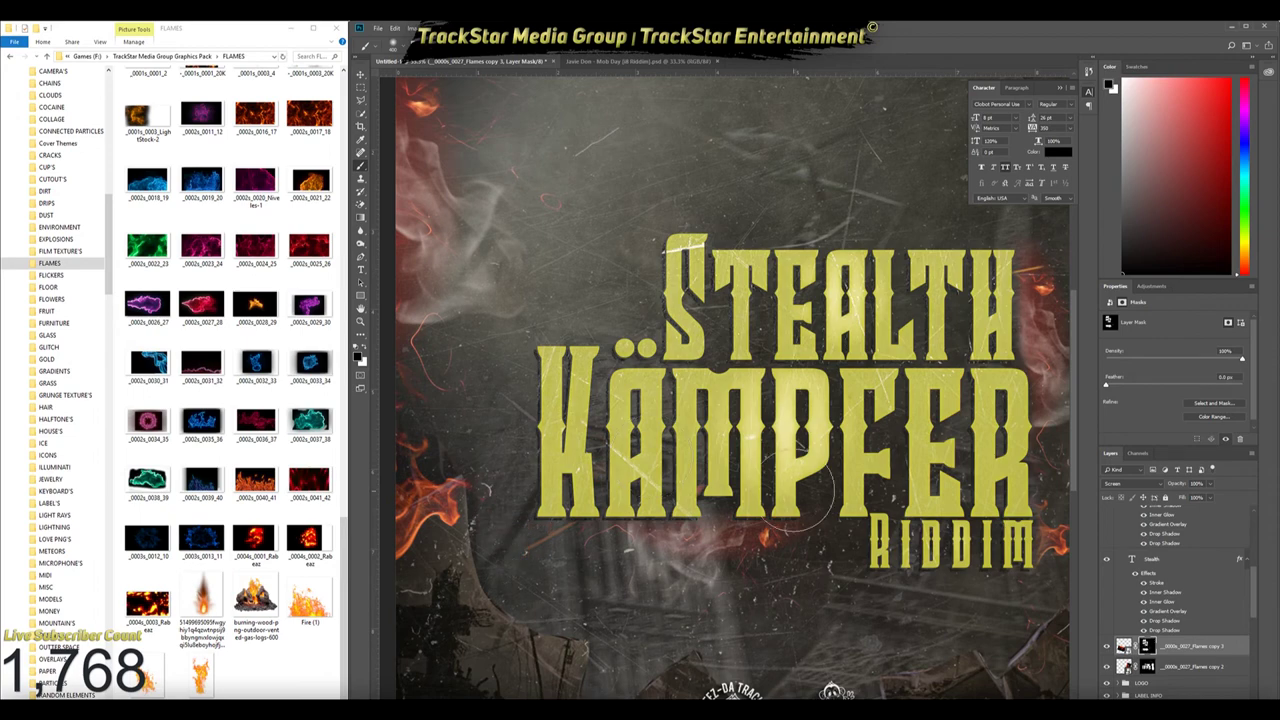
scroll(815, 525, up, 2)
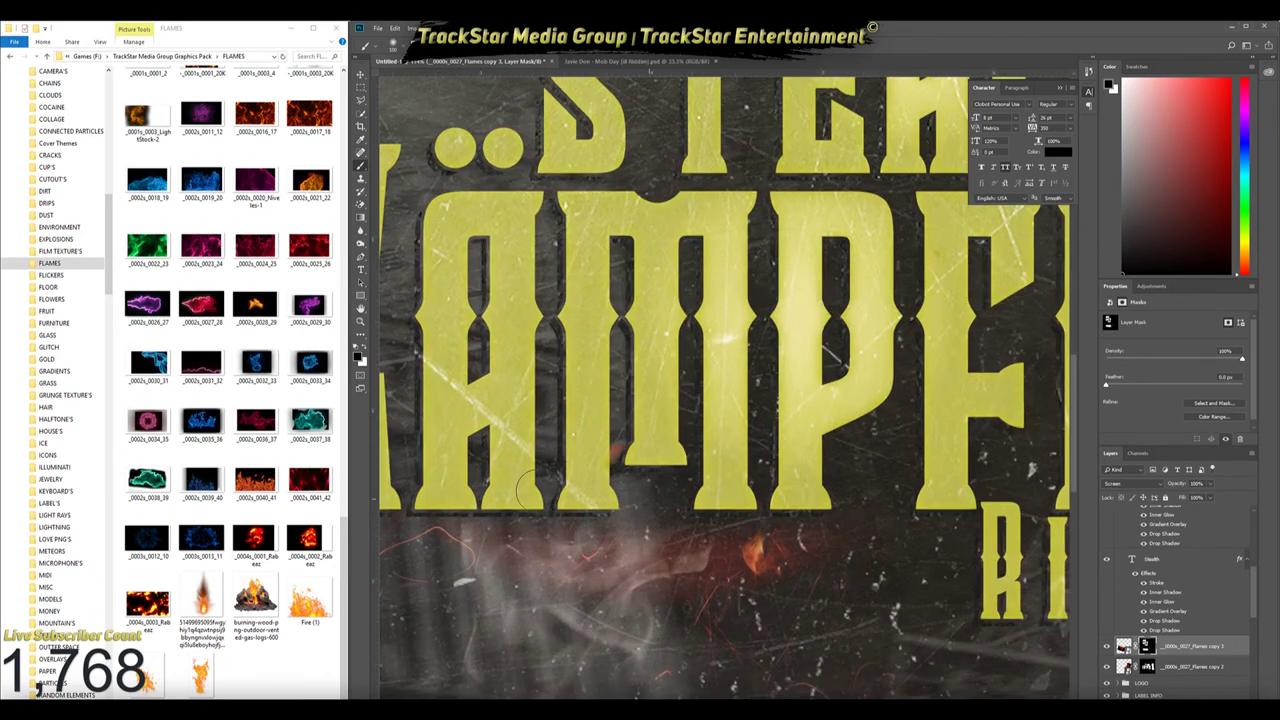
scroll(598, 492, down, 4)
scroll(598, 492, up, 1)
scroll(670, 497, up, 3)
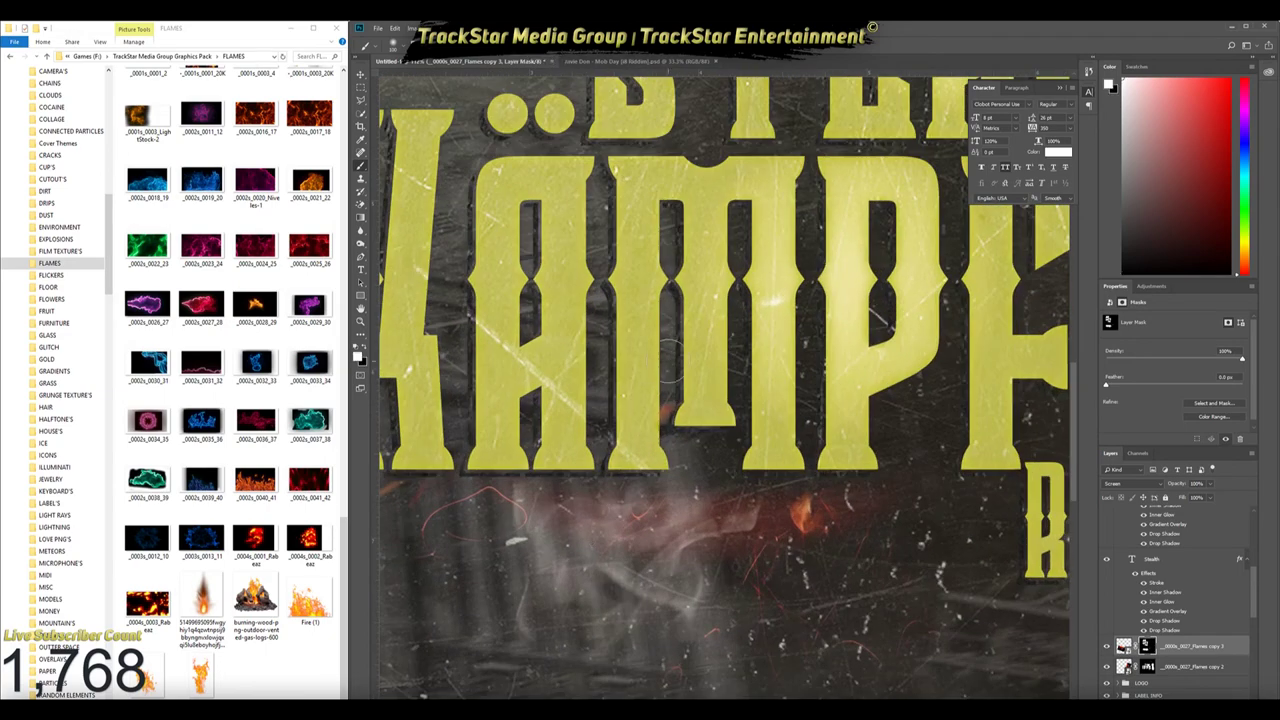
right_click(686, 515)
key(Escape)
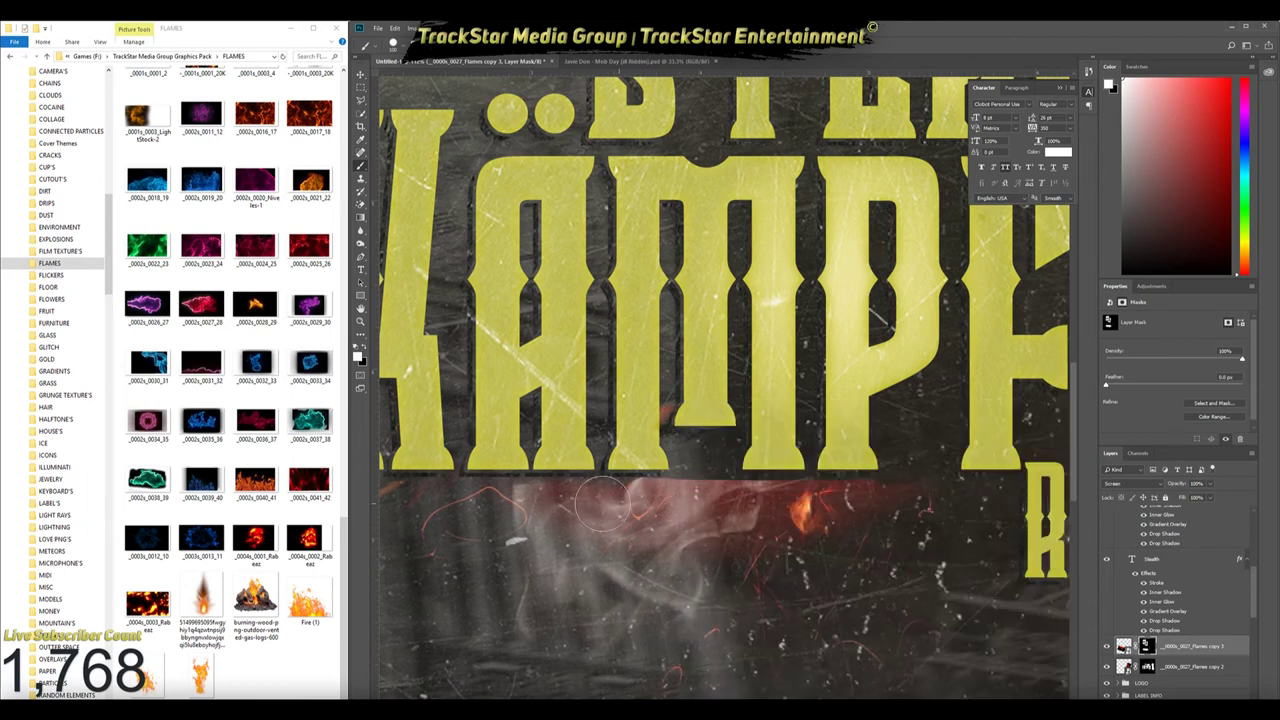
Paint out the flame along the bottom of the KÄMPFER lettering on its mask
drag(842, 500, 590, 468)
right_click(550, 472)
key(Escape)
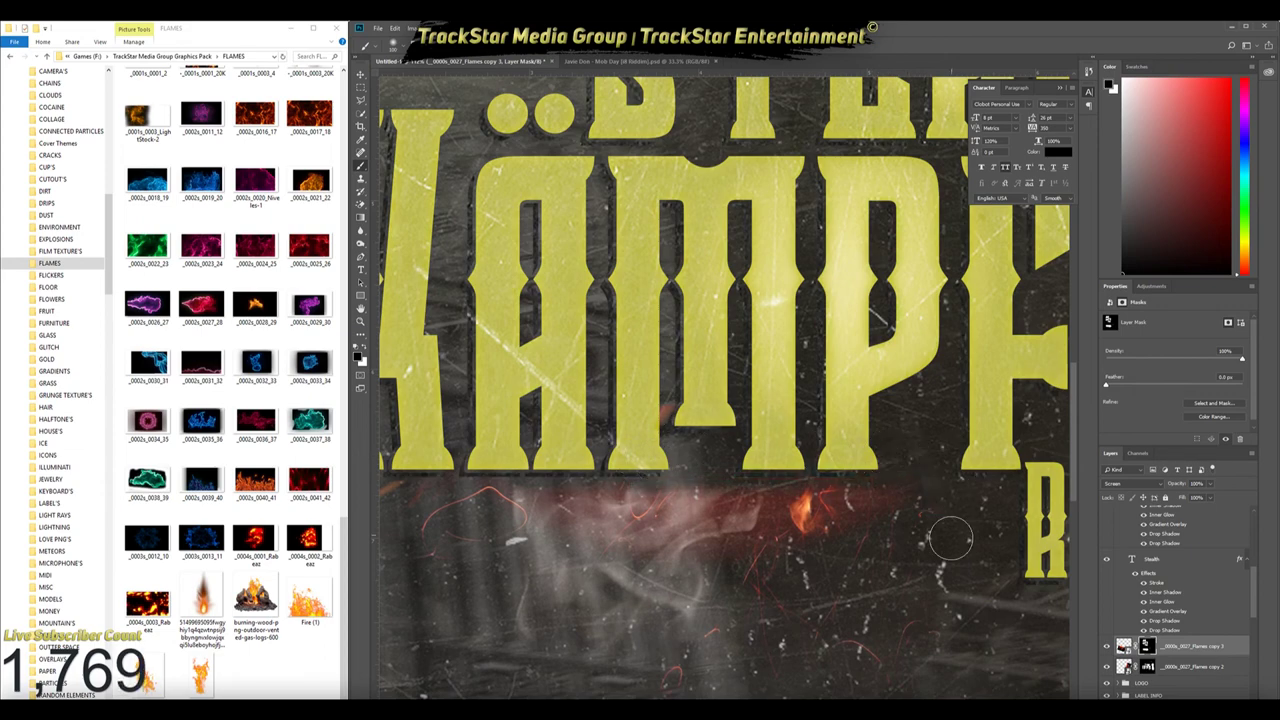
scroll(740, 470, down, 2)
scroll(740, 470, down, 2)
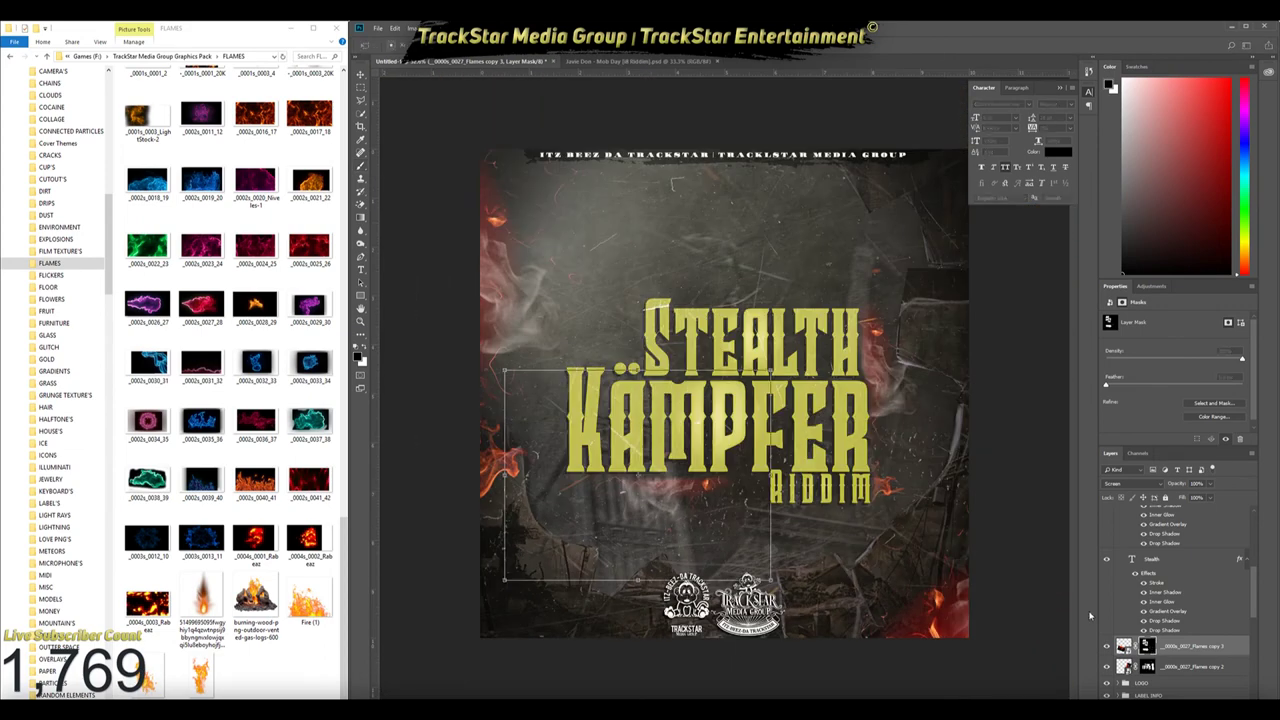
key(Return)
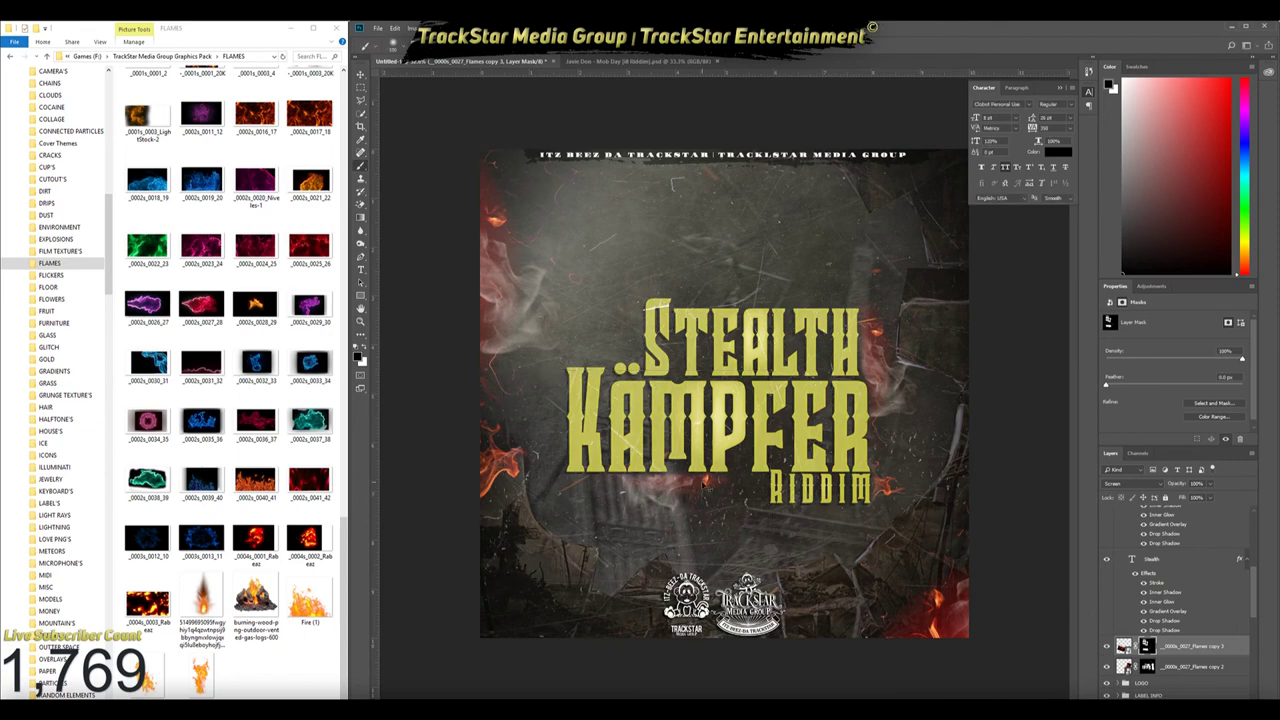
Group the title flame layers into a group named TEXT FLAME
key(ctrl+0)
key(ctrl+g)
double_click(1150, 621)
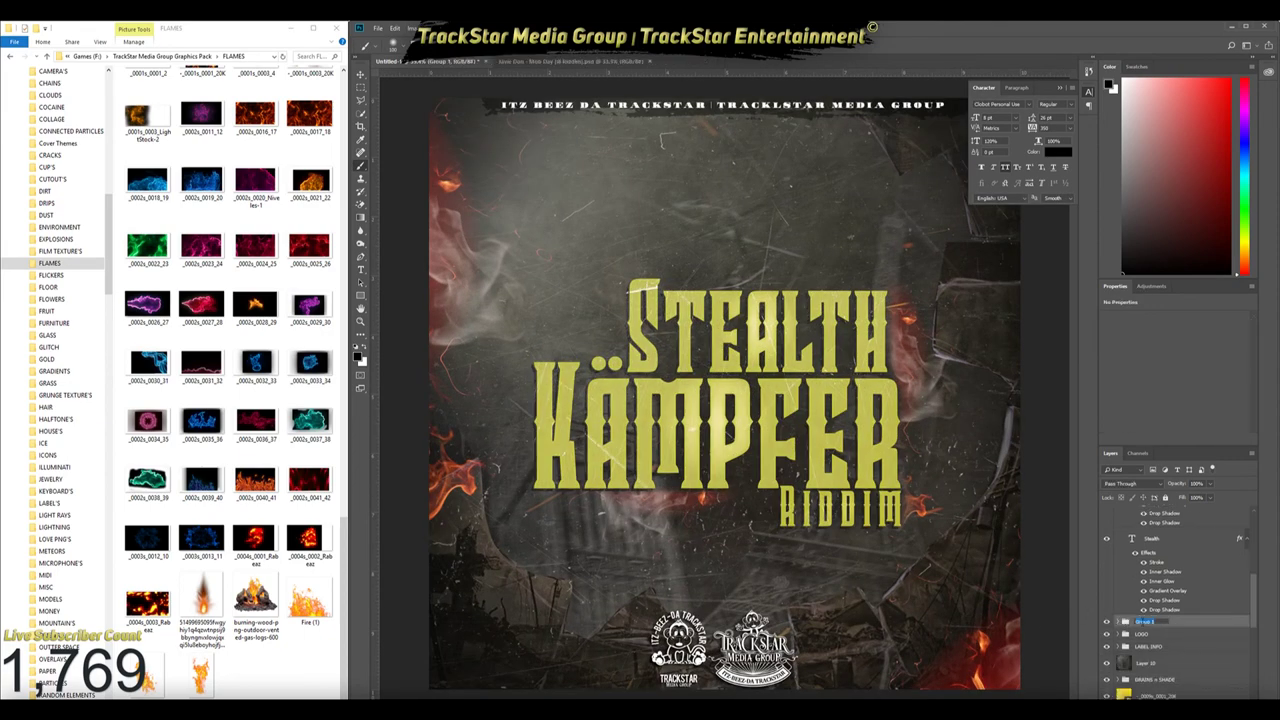
text(TEXT FLAME)
key(Return)
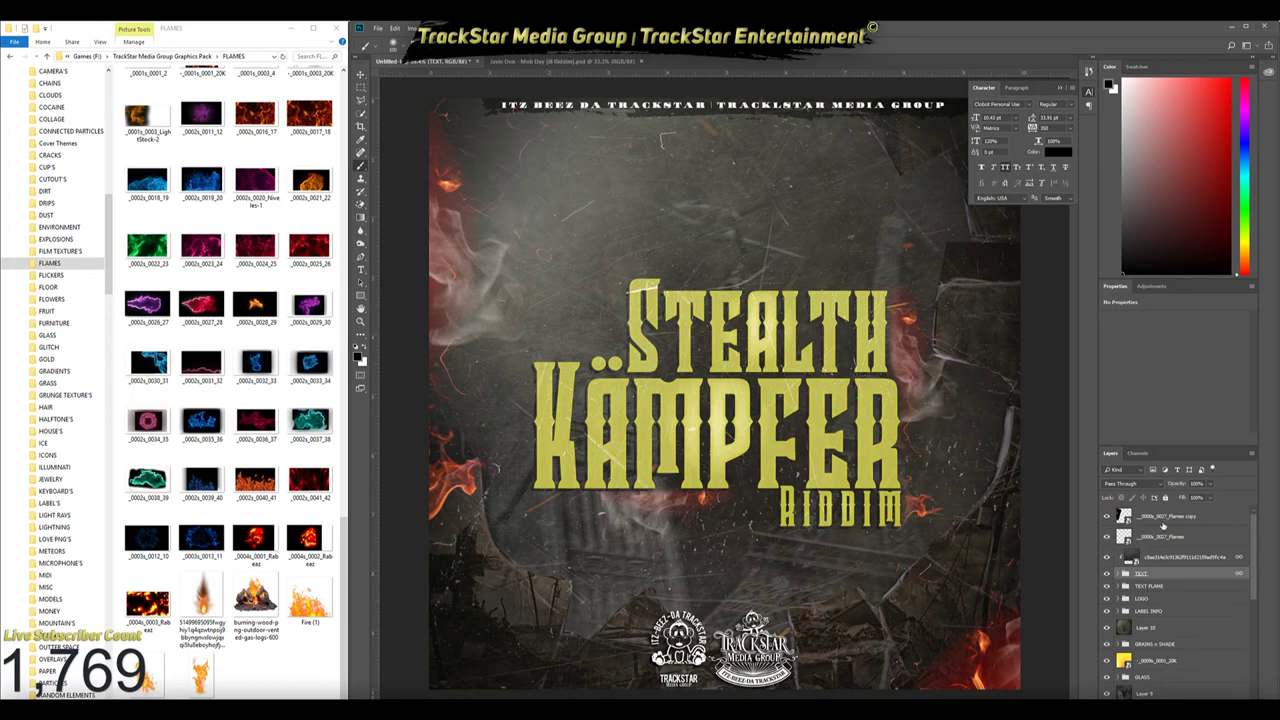
Group the remaining Flames layers as FLAMES and stamp a merged copy of the artwork on top
key(ctrl+g)
double_click(1146, 512)
text(FLAMES)
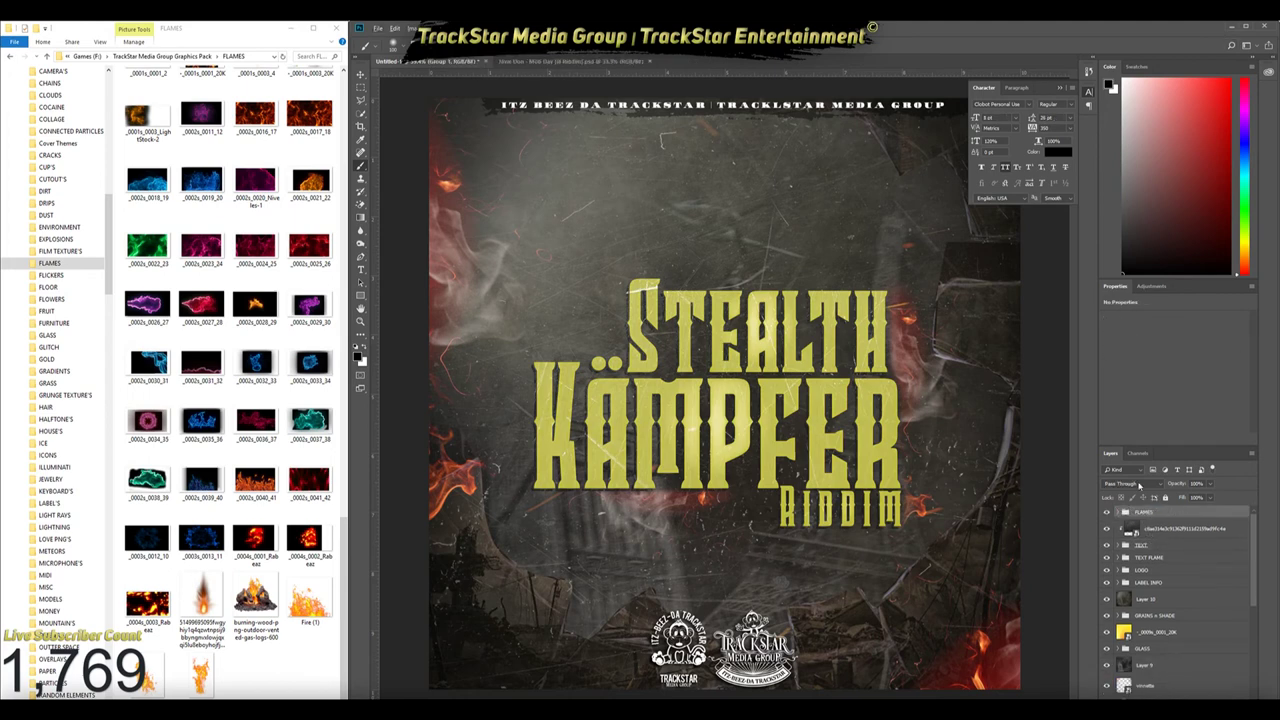
key(ctrl+shift+alt+e)
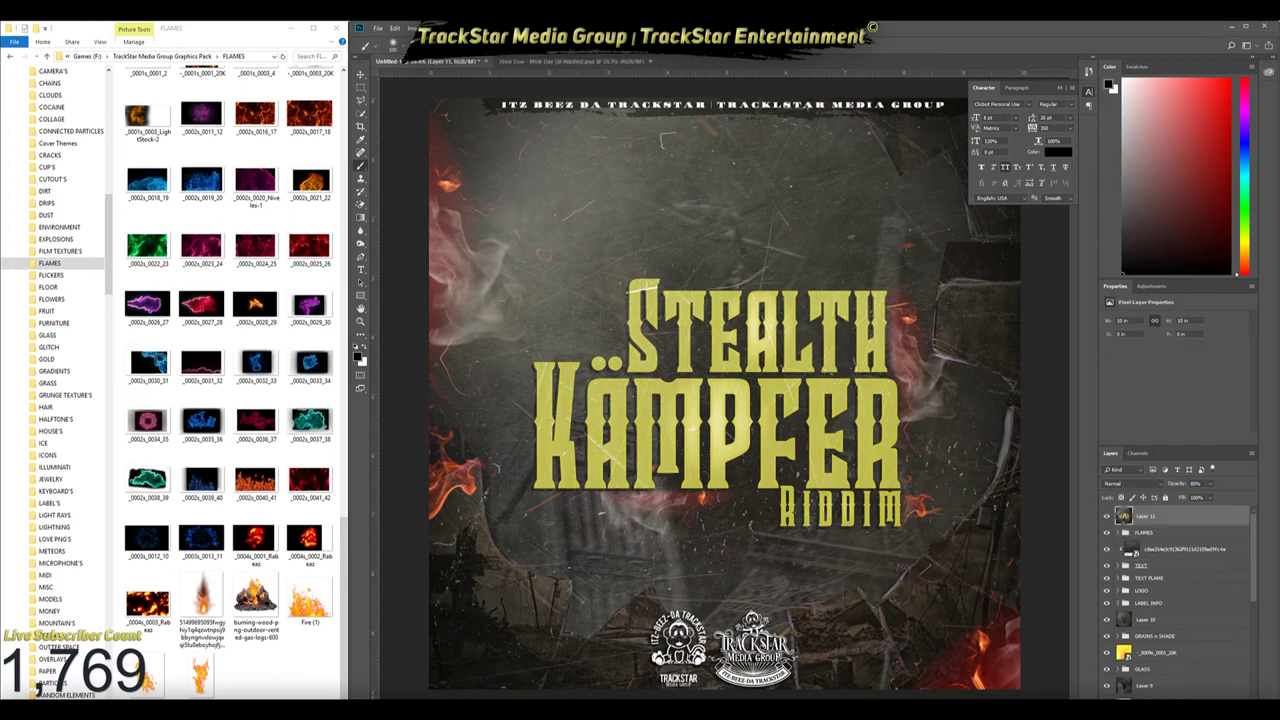
Apply Topaz Adjust's Heavy Pop Smooth preset to merged Layer 11
click(503, 28)
mouse_move(650, 261)
click(660, 320)
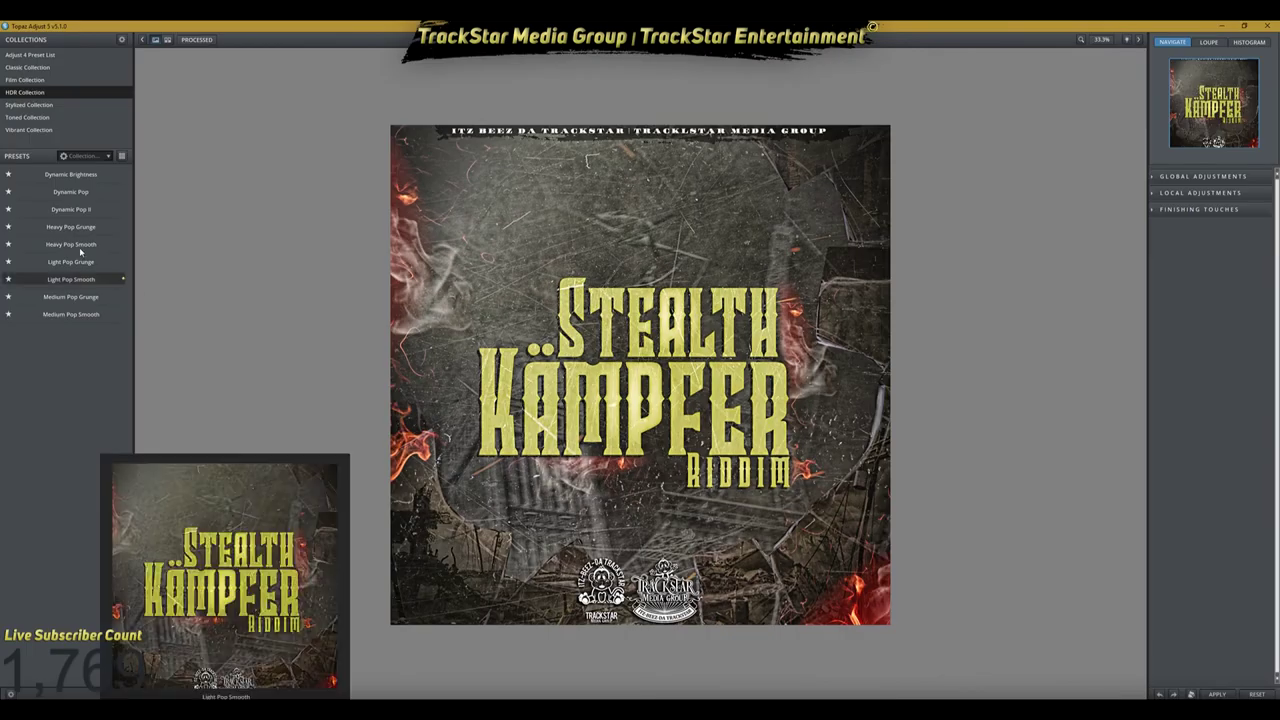
click(80, 248)
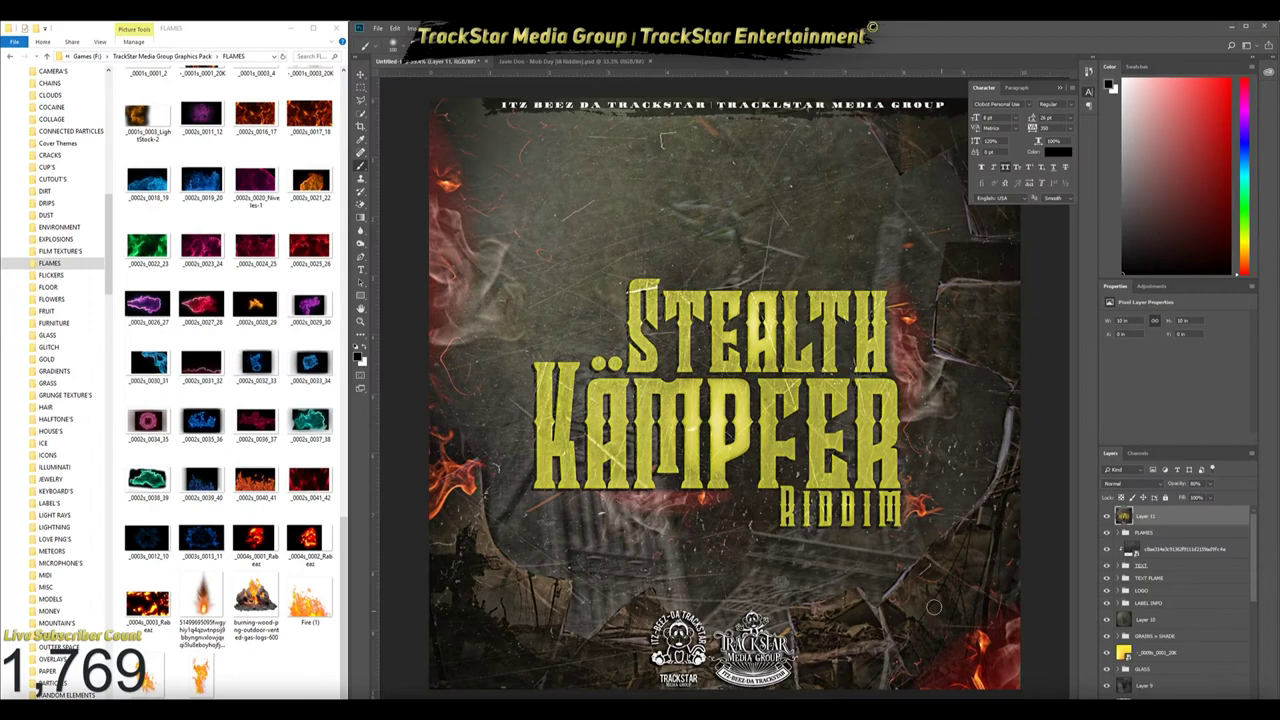
key(ctrl+shift+s)
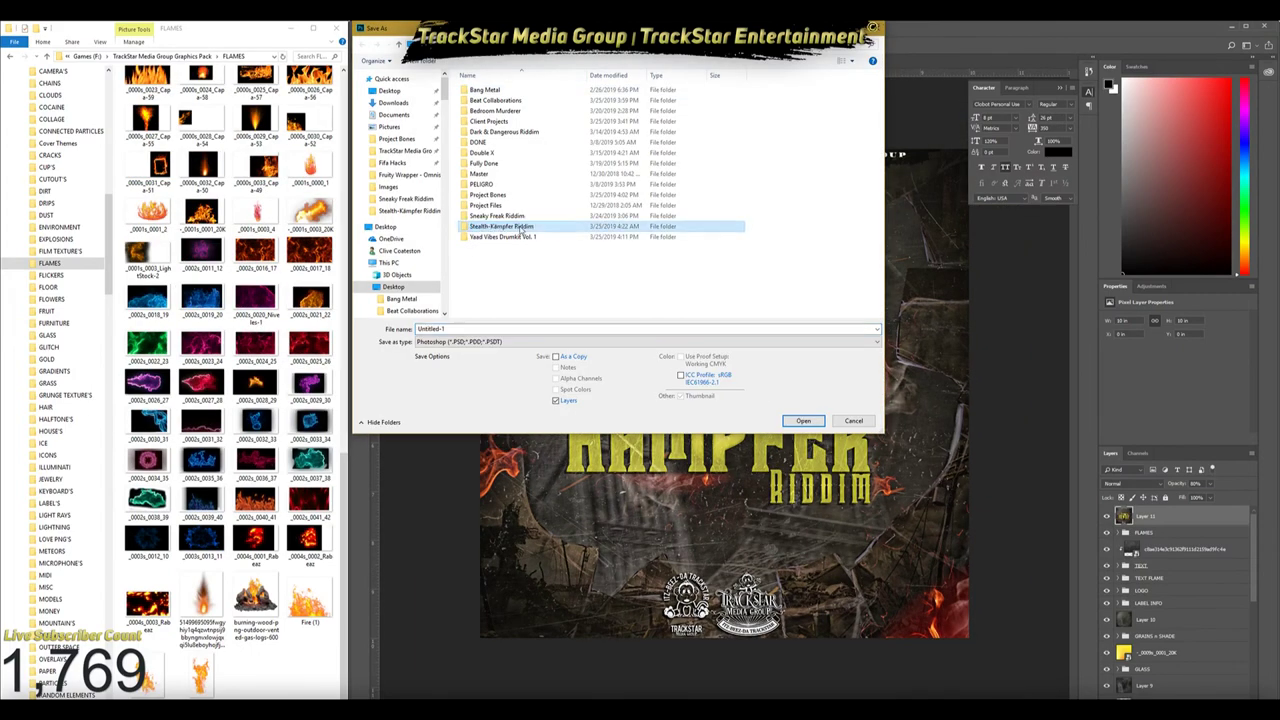
Save the cover as 'Stealth-Kämpfer Riddim' inside the Stealth-Kämpfer Riddim folder
double_click(521, 227)
click(495, 100)
click(803, 420)
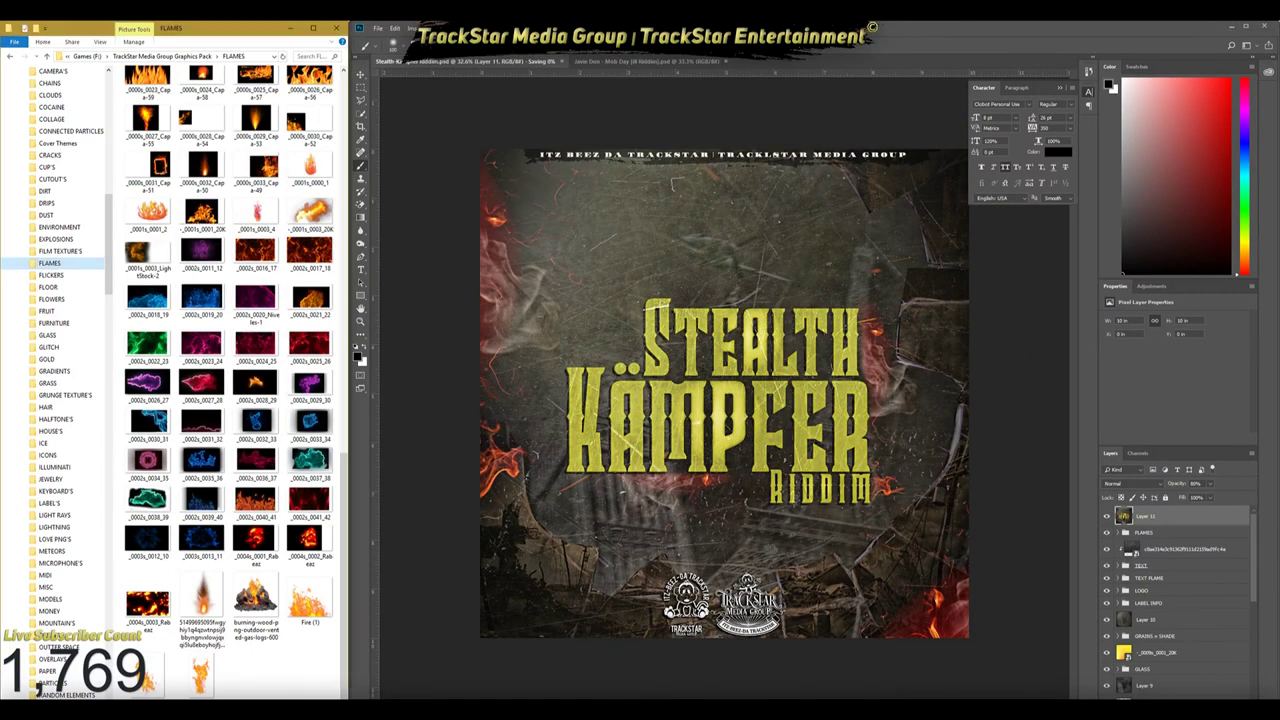
Check the Desktop > Stealth-Kämpfer Riddim > Project Files location in File Explorer
key(super+e)
click(475, 281)
double_click(612, 287)
double_click(614, 287)
key(alt+F4)
Save the cover again as a Photoshop PSD, accepting the format options
key(ctrl+shift+s)
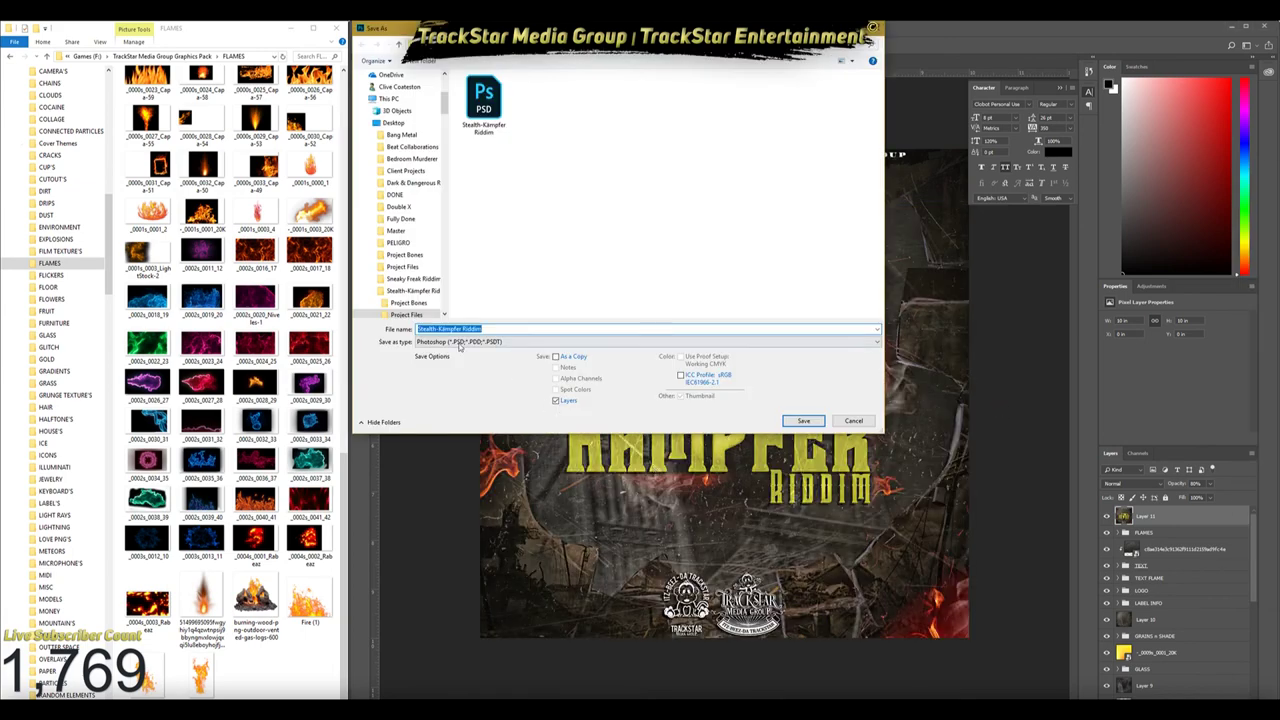
click(803, 420)
key(Return)
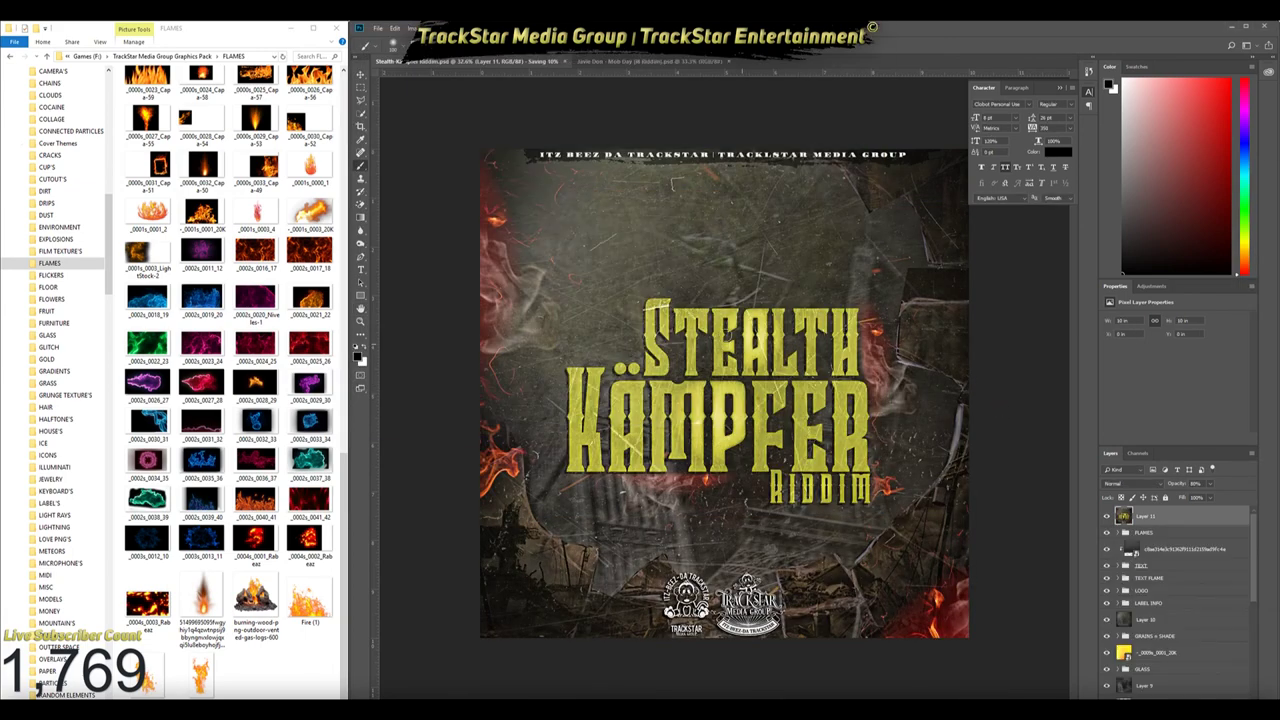